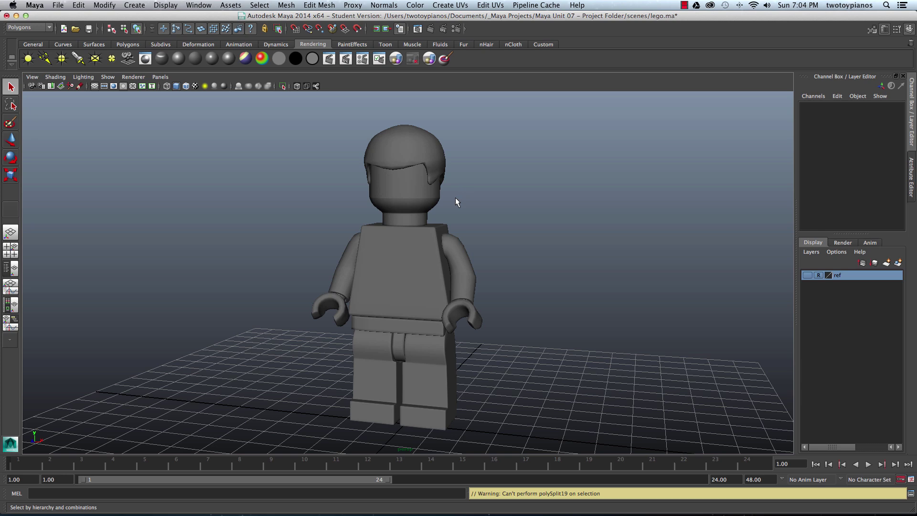
left_click_drag(463, 229, 445, 237, "alt")
middle_click_drag(445, 237, 447, 230, "alt")
mouse_move(446, 225)
left_mouse_down("alt")
mouse_move(506, 219)
mouse_move(450, 228)
left_mouse_up("alt")
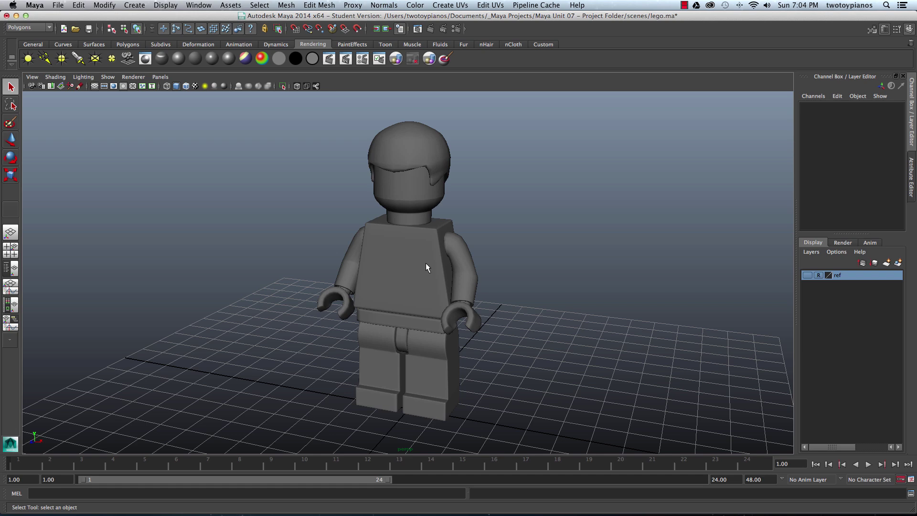
left_click_drag(421, 257, 373, 301, "alt")
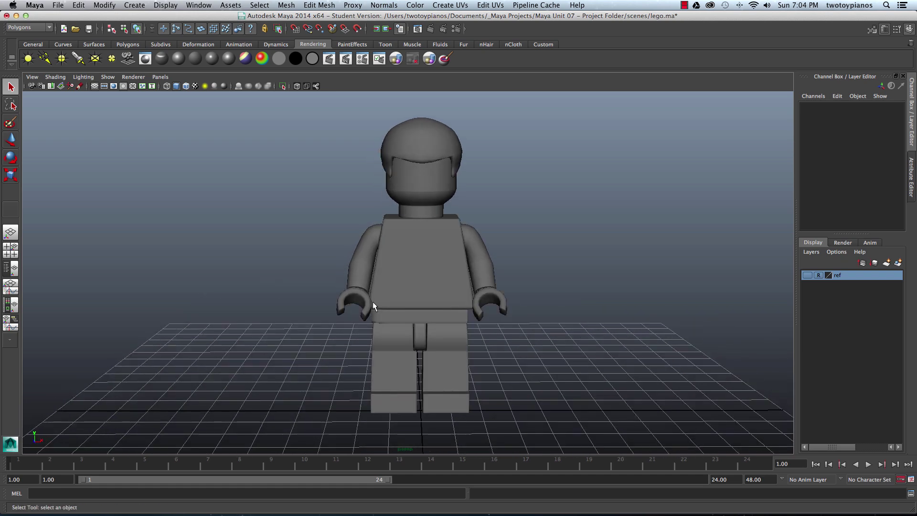
left_click_drag(454, 224, 428, 240, "alt")
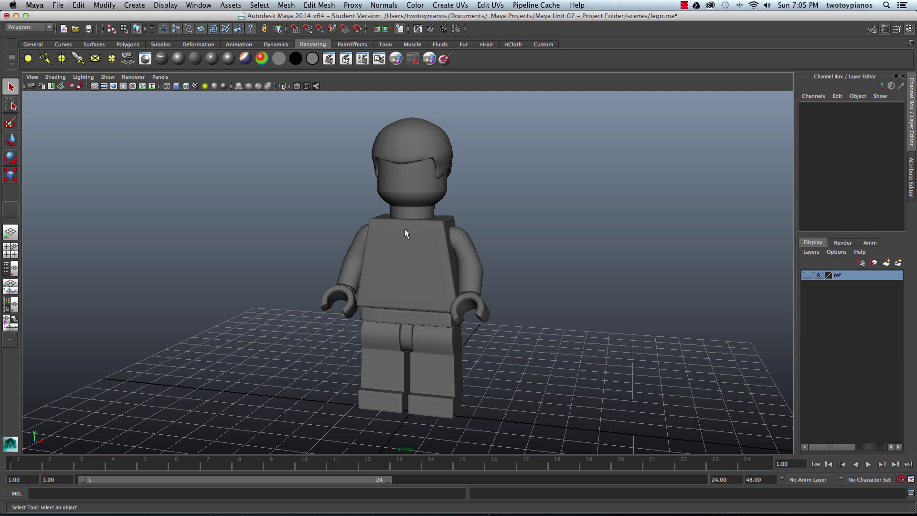
Open the UV Texture Editor, shrink it and place it beside the minifigure so both stay visible.
left_click(209, 7)
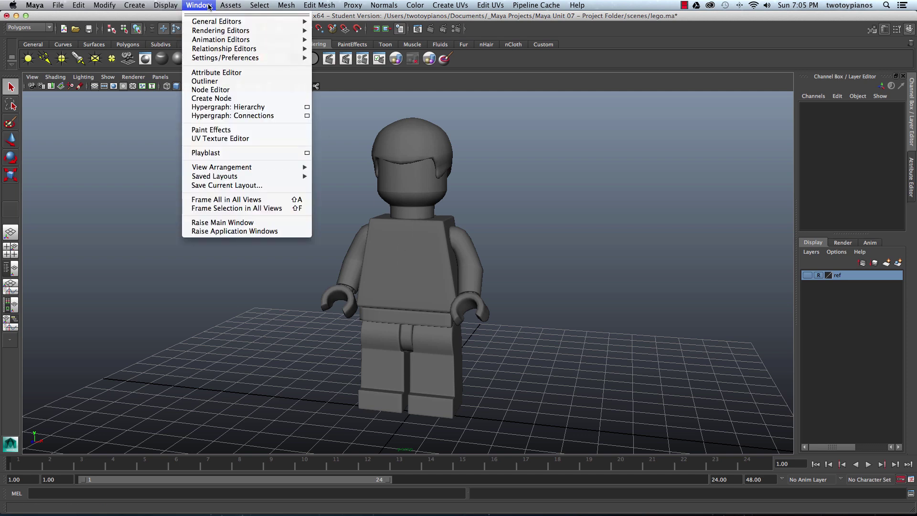
left_click(220, 138)
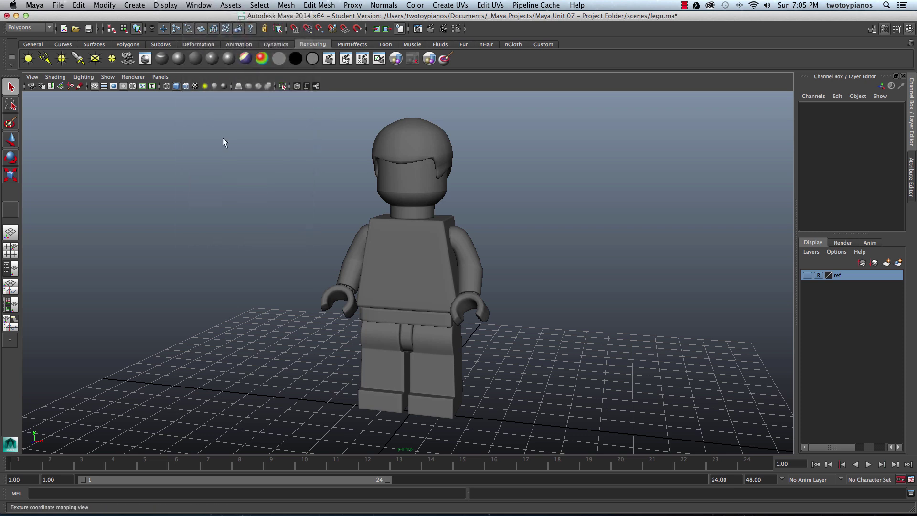
left_click_drag(552, 110, 192, 58)
left_click_drag(550, 445, 336, 356)
right_click_drag(423, 285, 530, 277, "alt")
middle_click_drag(530, 277, 573, 260, "alt")
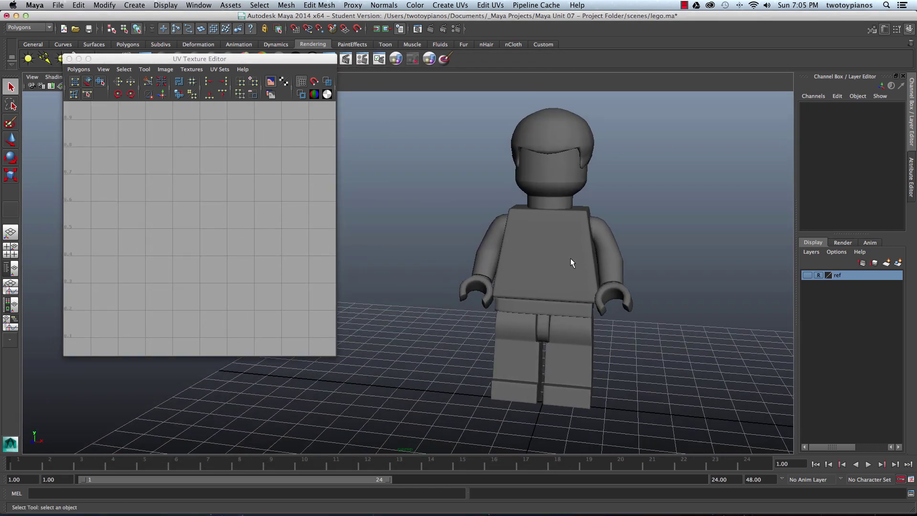
Apply Automatic Mapping to the minifigure's torso.
left_click(572, 258)
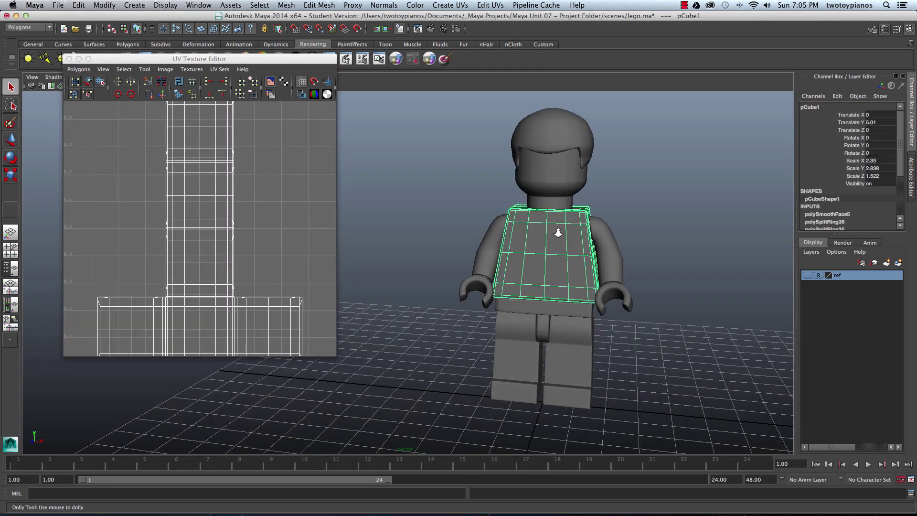
key("f")
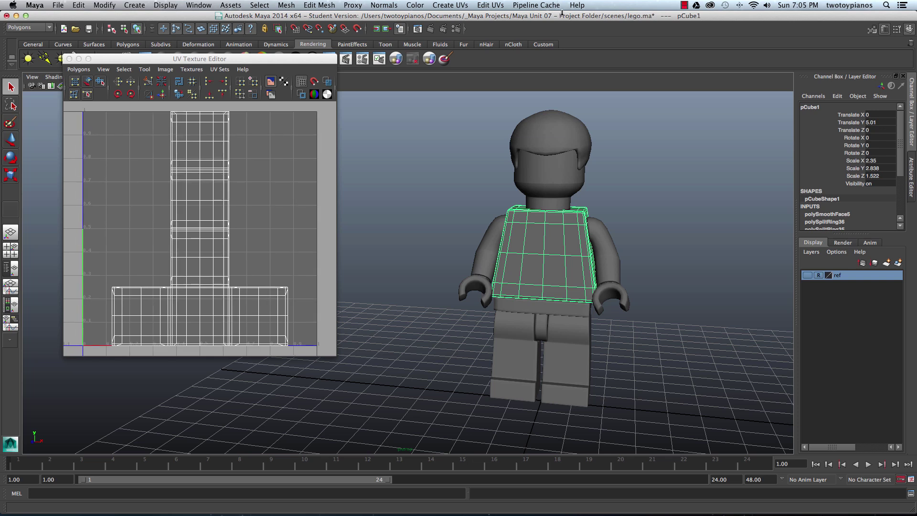
left_click(445, 7)
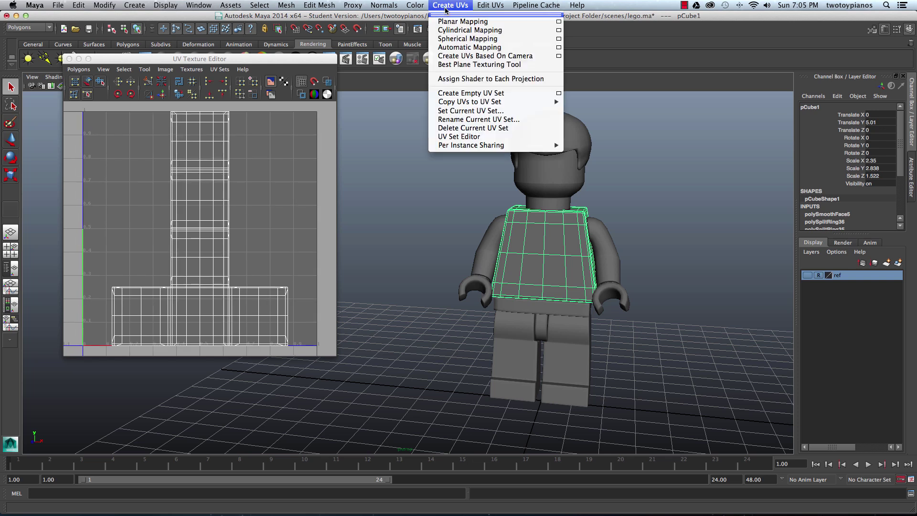
left_click(483, 48)
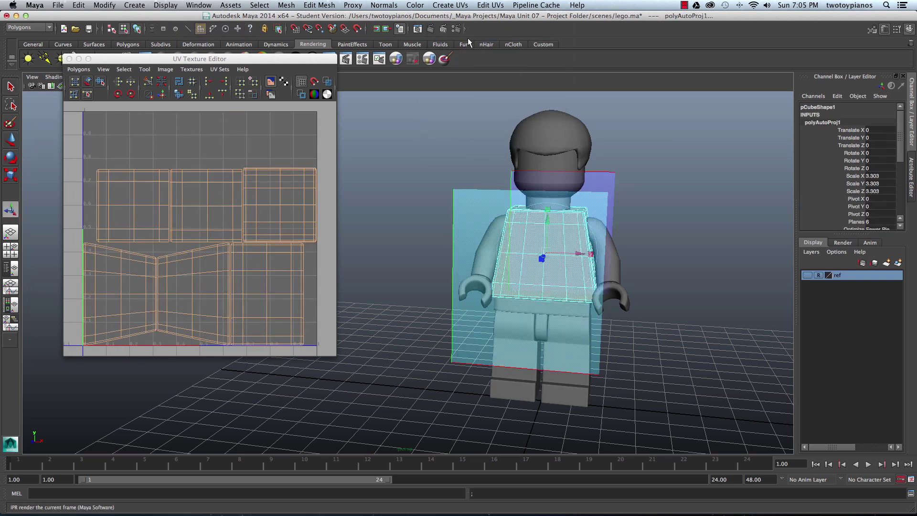
Select the two rightmost torso UV shells and move them out of the 0 to 1 UV square, to its right.
right_click_drag(263, 204, 270, 233, "alt")
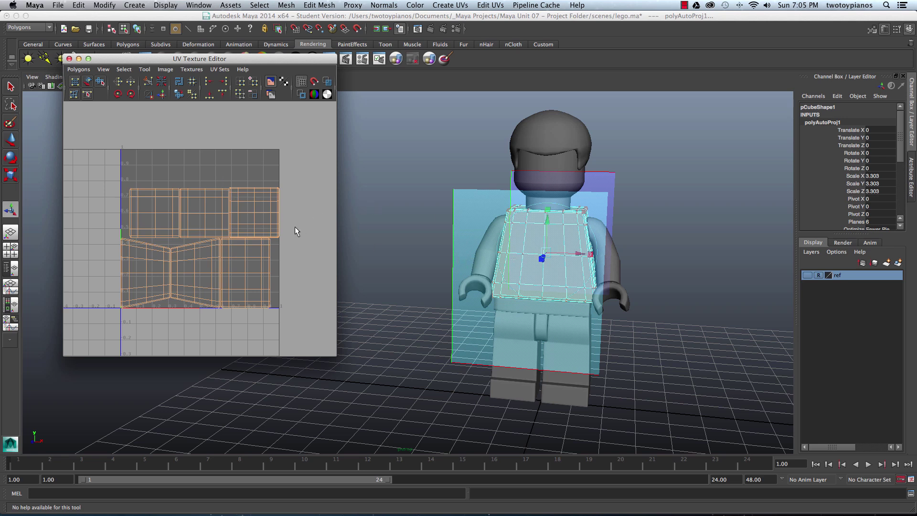
right_click_drag(271, 210, 272, 197)
left_click_drag(310, 325, 309, 327)
right_click_drag(251, 221, 333, 295)
key("w")
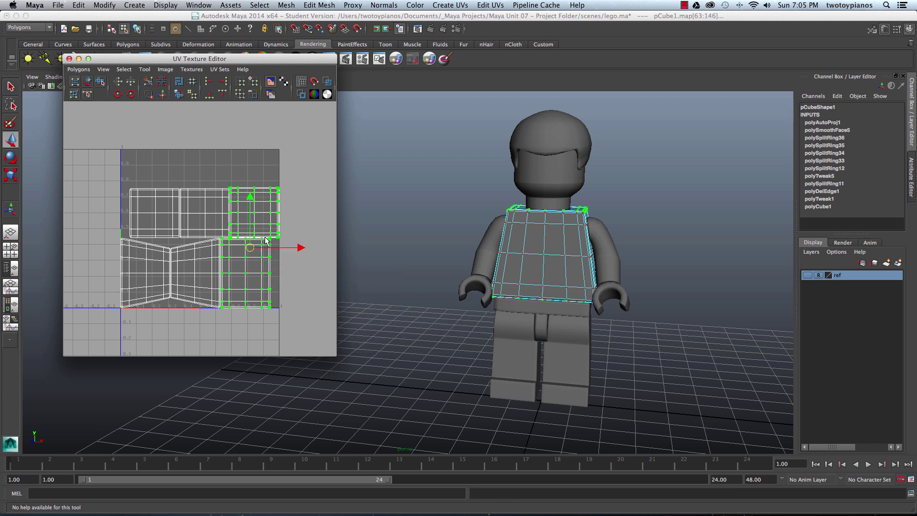
left_click_drag(252, 248, 321, 293)
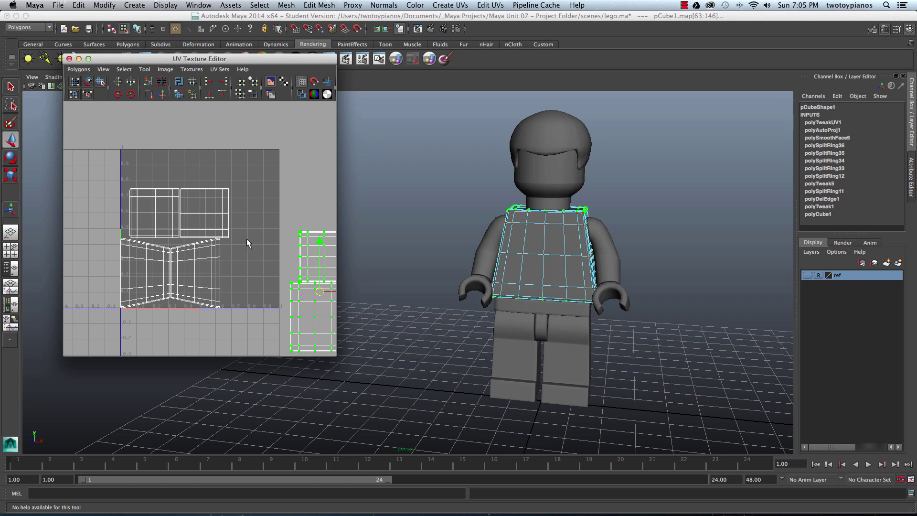
Select the two rectangular shells still in the UV square as whole shells and move them above the square.
left_click_drag(161, 191, 218, 210)
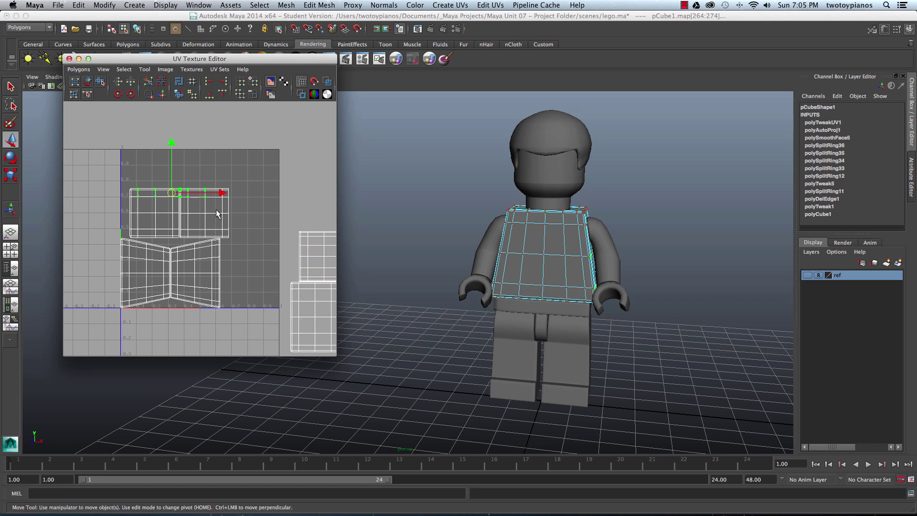
right_click(191, 199)
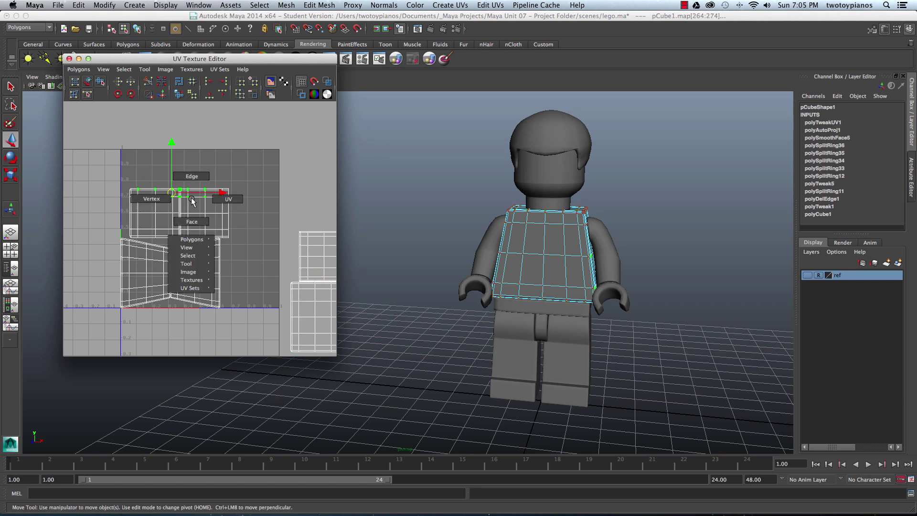
mouse_move(189, 255)
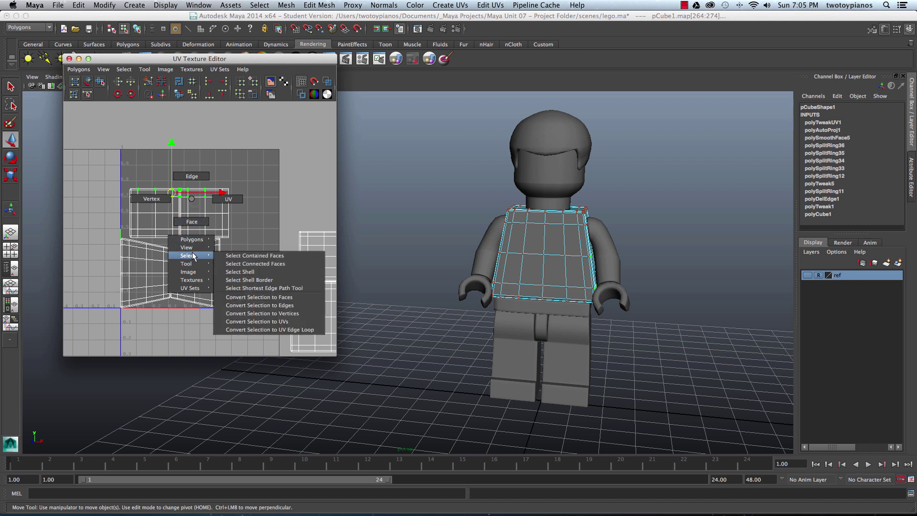
left_click(241, 272)
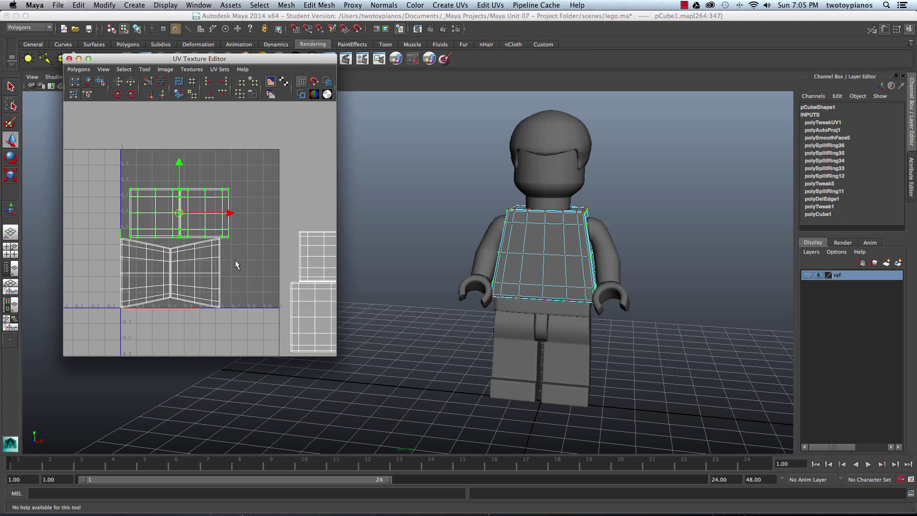
left_click_drag(179, 213, 131, 119)
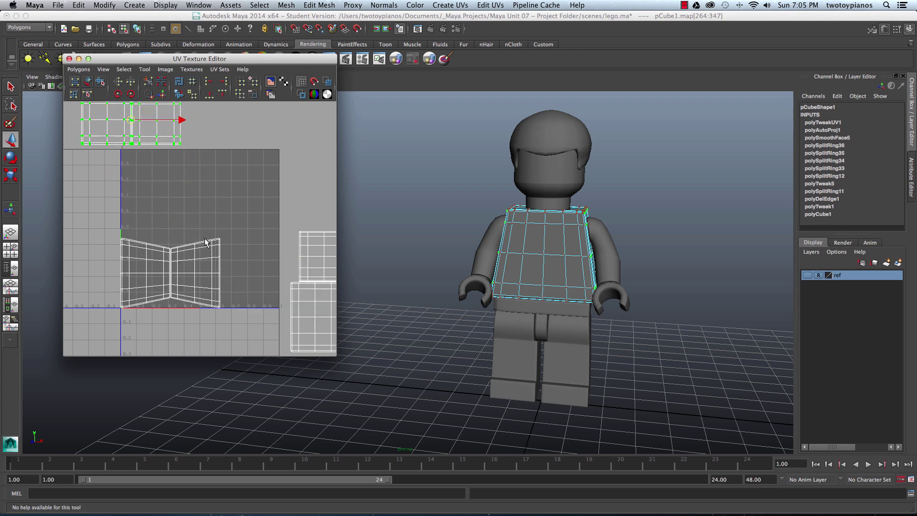
Check which UV shell holds the torso's front faces, and move the other trapezoid shell below the UV square.
right_click_drag(539, 248, 541, 260)
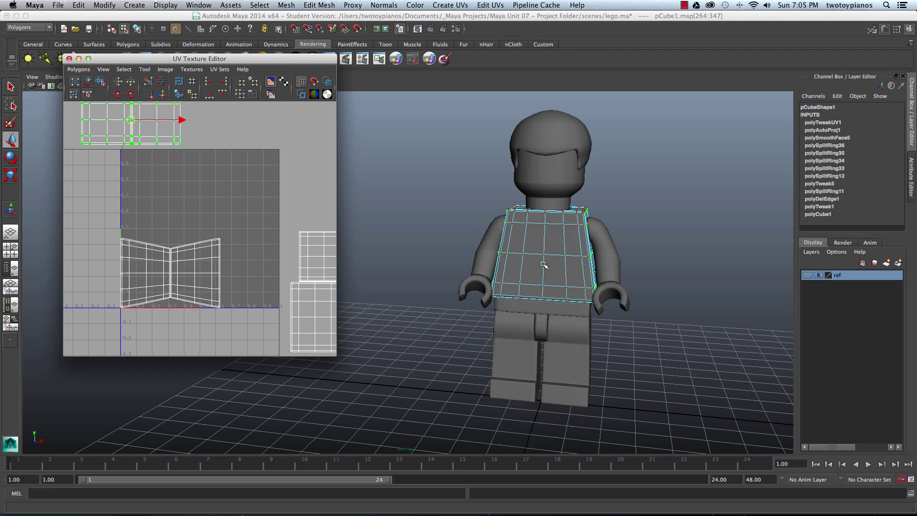
left_click(541, 249)
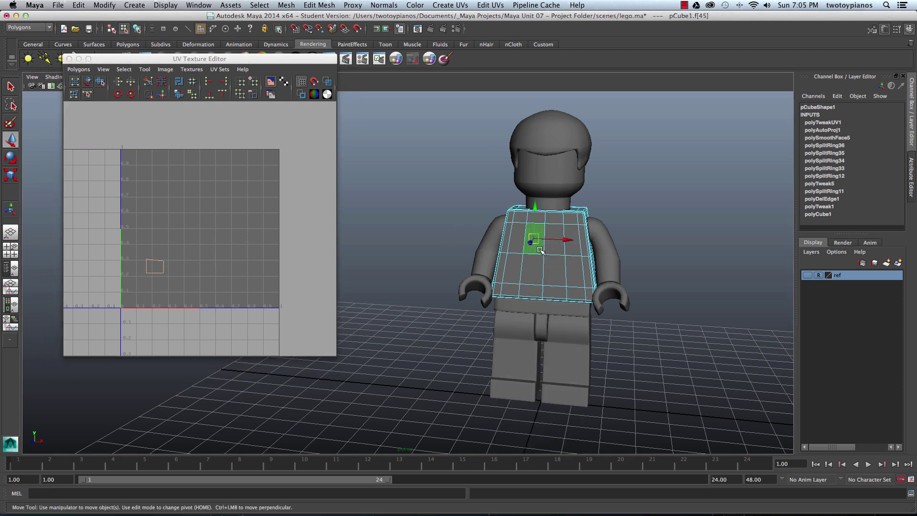
left_click(139, 261)
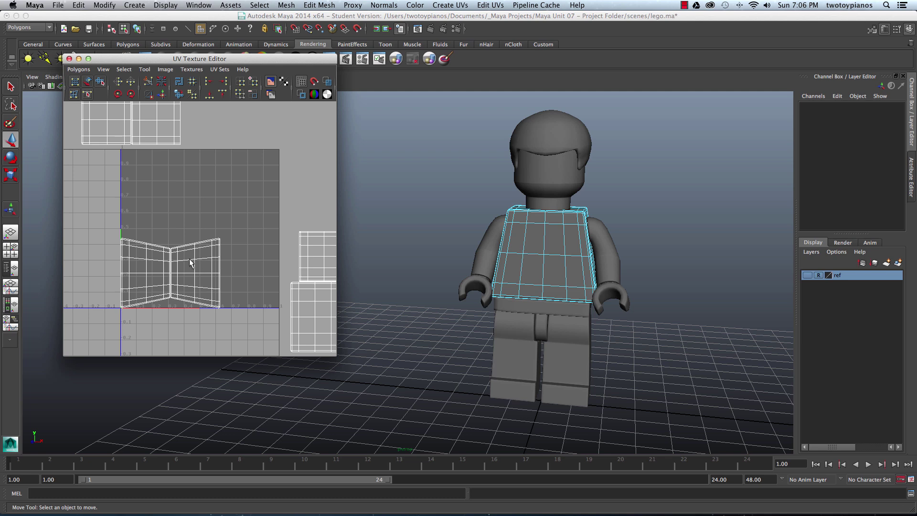
right_click_drag(204, 249, 242, 248)
left_click_drag(208, 238, 238, 310)
right_click_drag(204, 259, 249, 337)
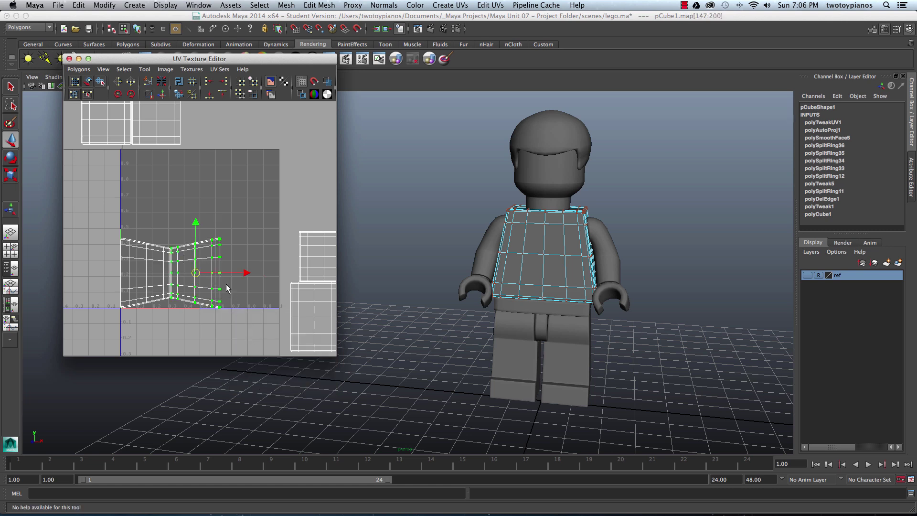
left_click_drag(199, 276, 189, 355)
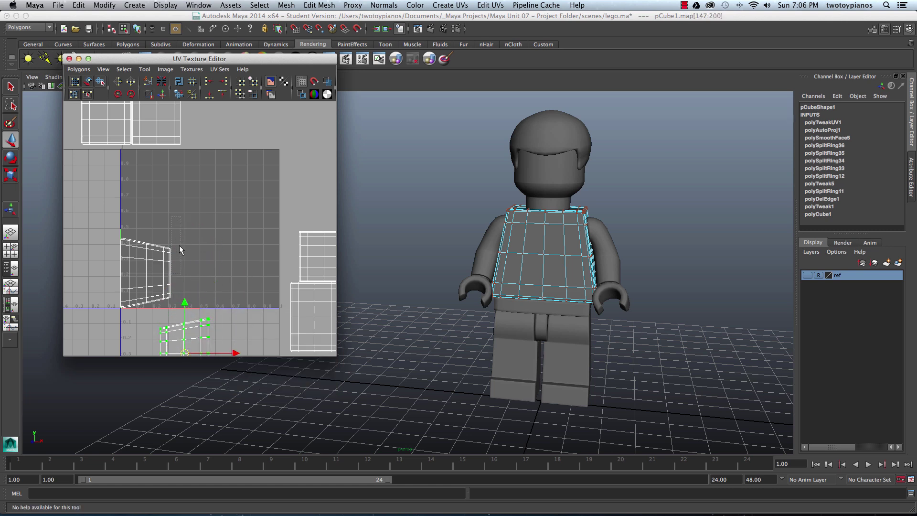
Move the torso's front UV shell toward the middle of the UV square and rotate it 90 degrees counterclockwise, wide edge down.
left_click_drag(96, 318, 177, 235)
left_click_drag(145, 273, 205, 215)
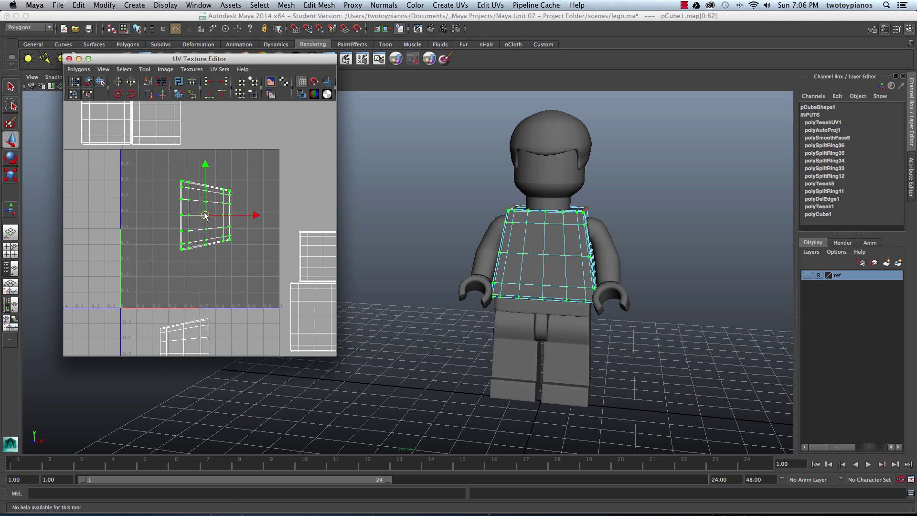
left_click(118, 95)
left_click(118, 94)
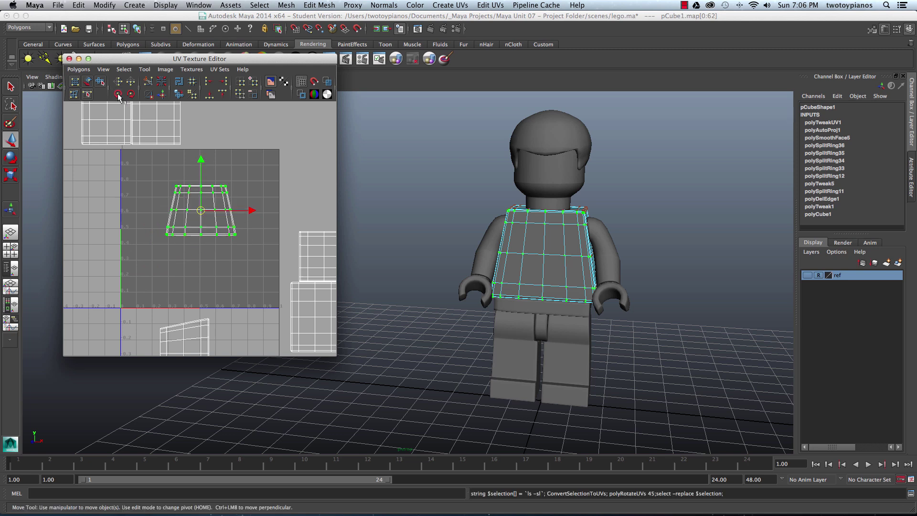
Select the faces of the rotated UV shell to check that they match the front of the torso.
right_click_drag(530, 260, 536, 266)
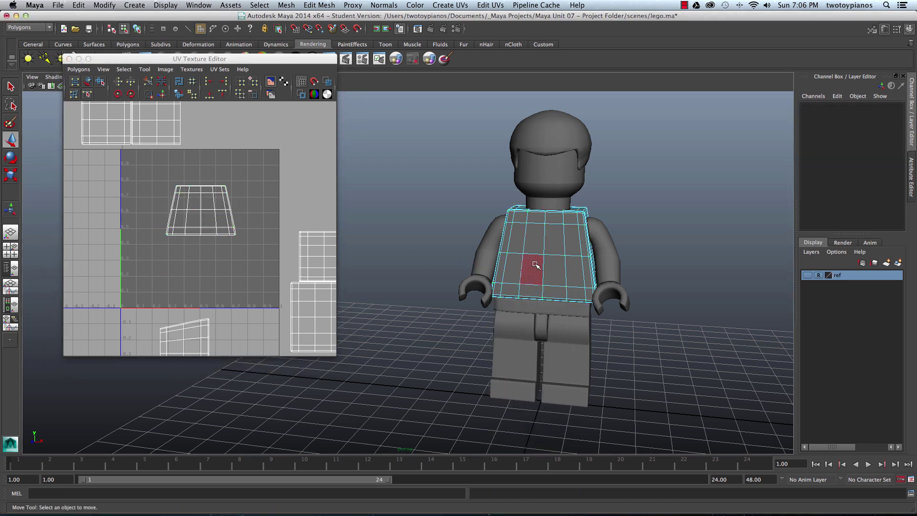
left_click(536, 265)
left_click(260, 248)
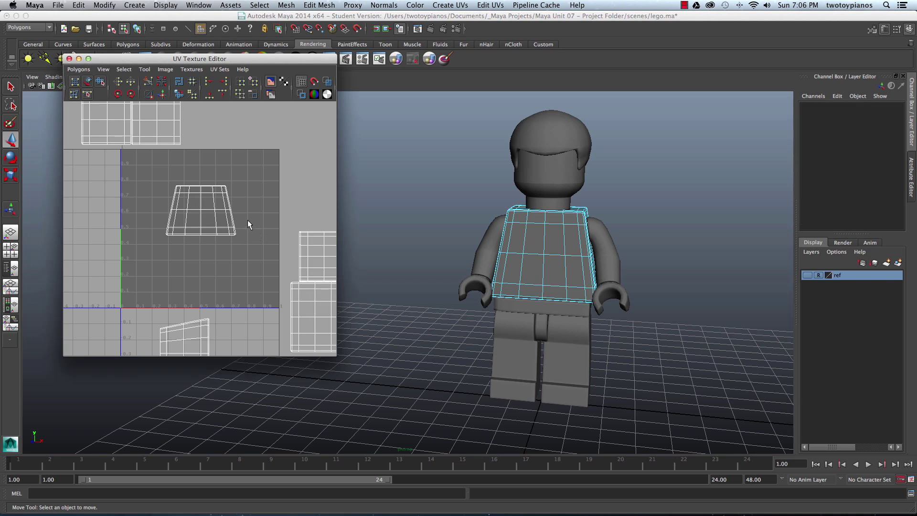
left_click_drag(163, 188, 259, 260)
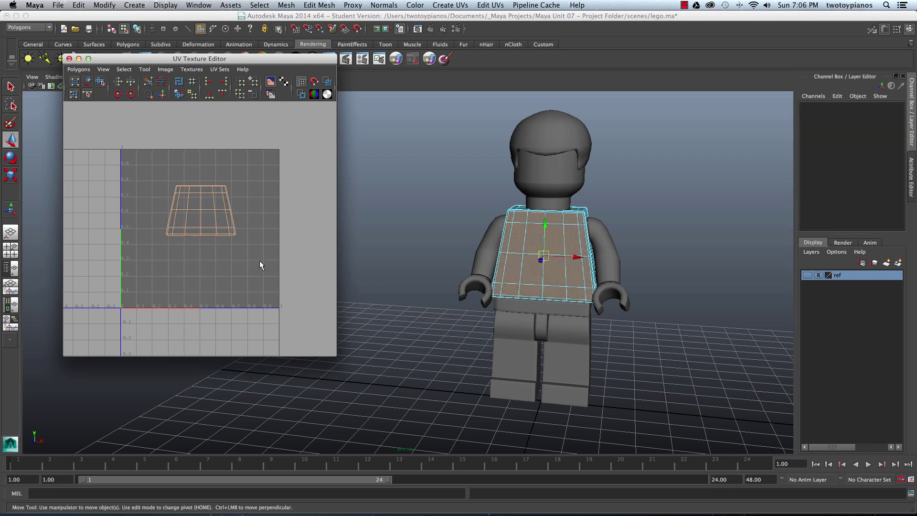
Scale up the front shell's UVs uniformly and place the shell in the upper half of the UV square.
right_click_drag(216, 221, 215, 242)
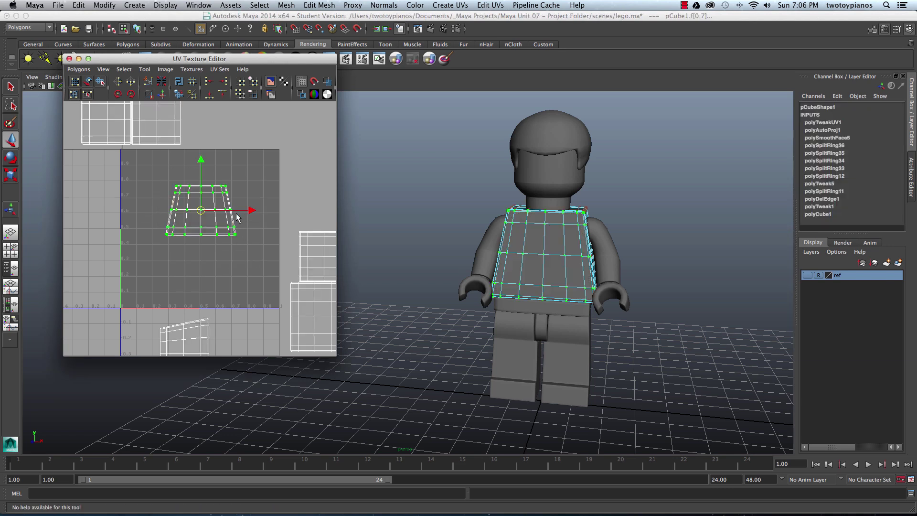
key("r")
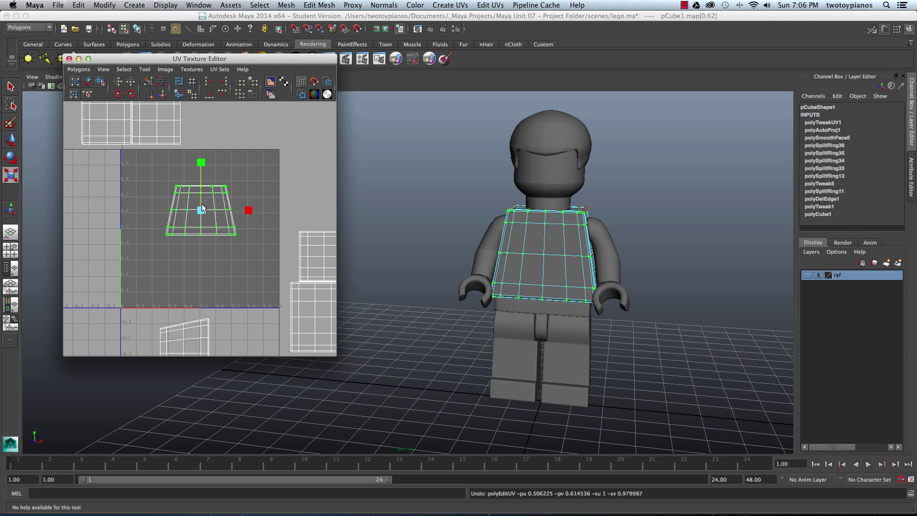
mouse_move(208, 209)
left_mouse_down()
mouse_move(224, 208)
mouse_move(201, 204)
mouse_move(201, 193)
left_mouse_up()
key("ctrl+z")
key("w")
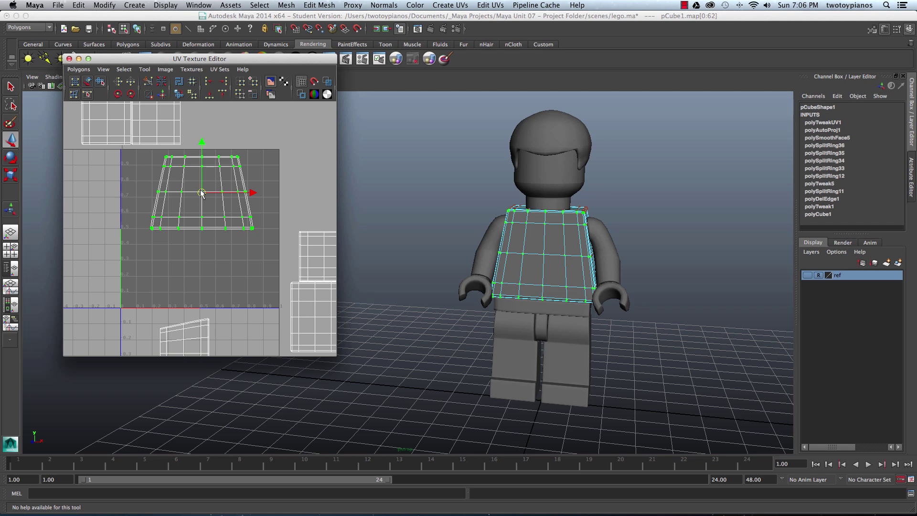
Return the torso to object mode and export its UV layout as a 2048 by 2048 TIFF snapshot named emmet_outUV in the images folder.
right_click_drag(557, 241, 598, 228)
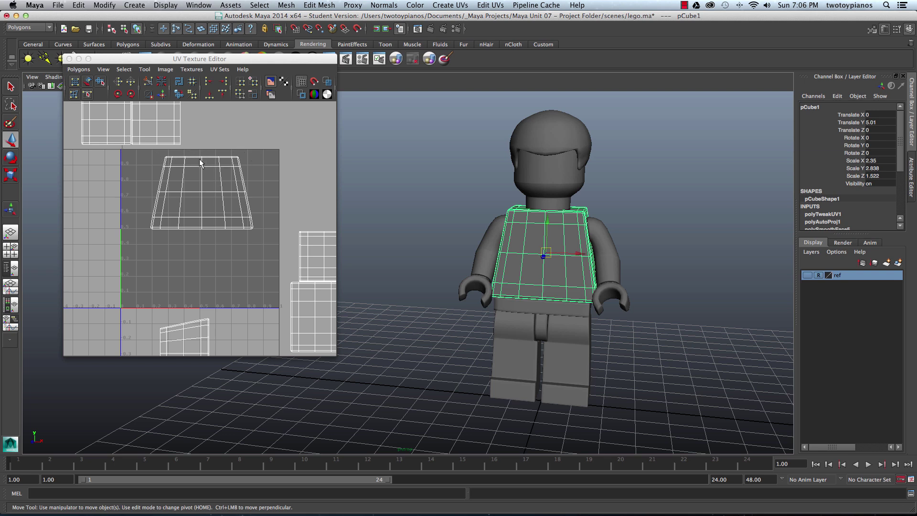
left_click(74, 69)
left_click(107, 345)
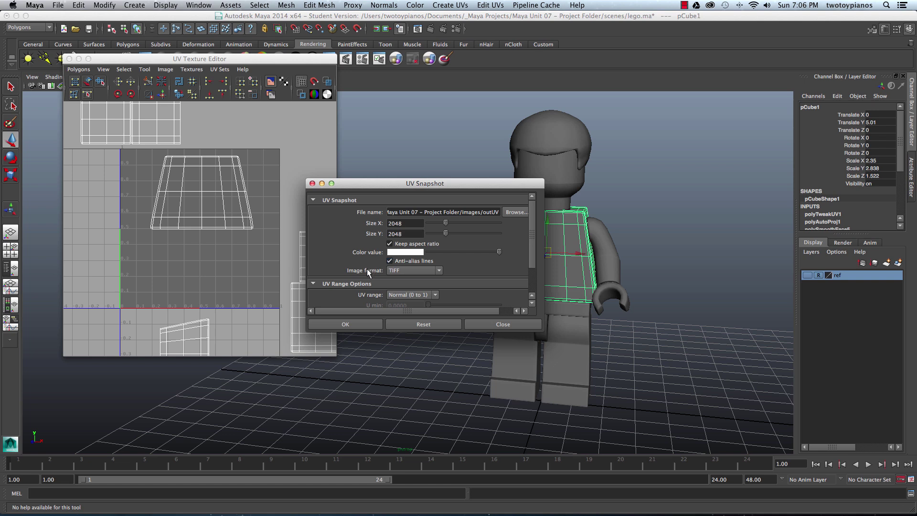
left_click(484, 210)
type("emput")
type("U")
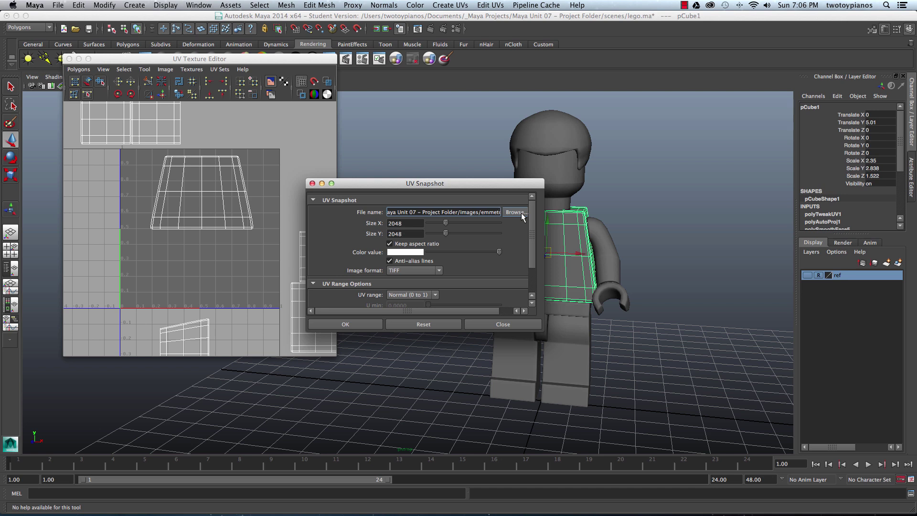
type("U")
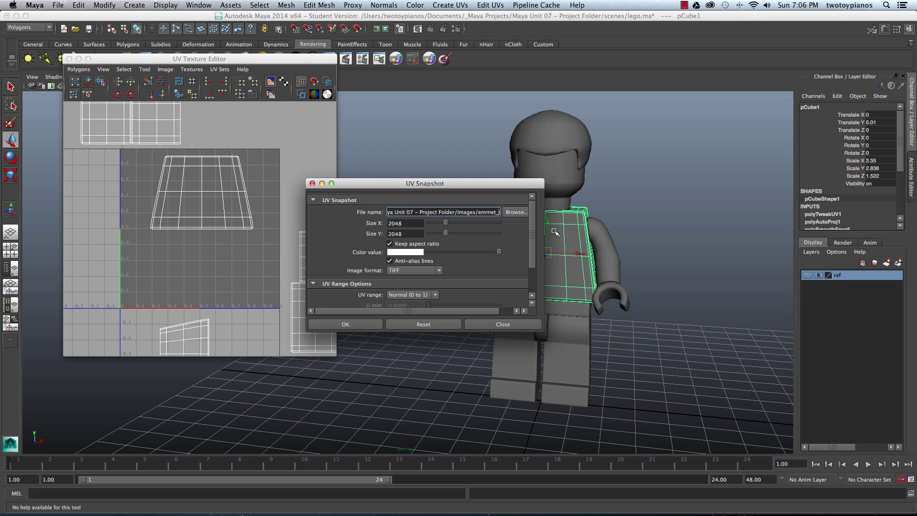
left_click(362, 322)
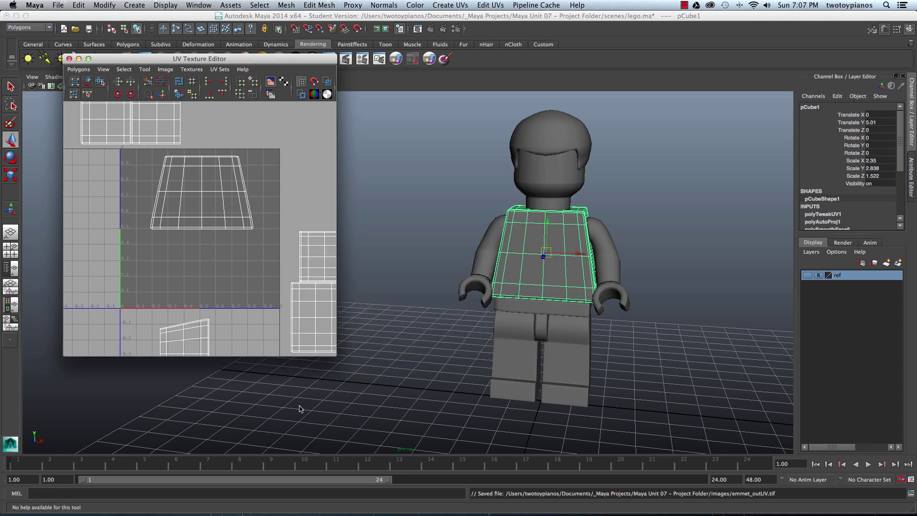
Switch to SketchBook Pro, start opening a file and browse to the _Maya Projects folder in Documents, with its folder names readable.
mouse_move(401, 511)
left_click(382, 497)
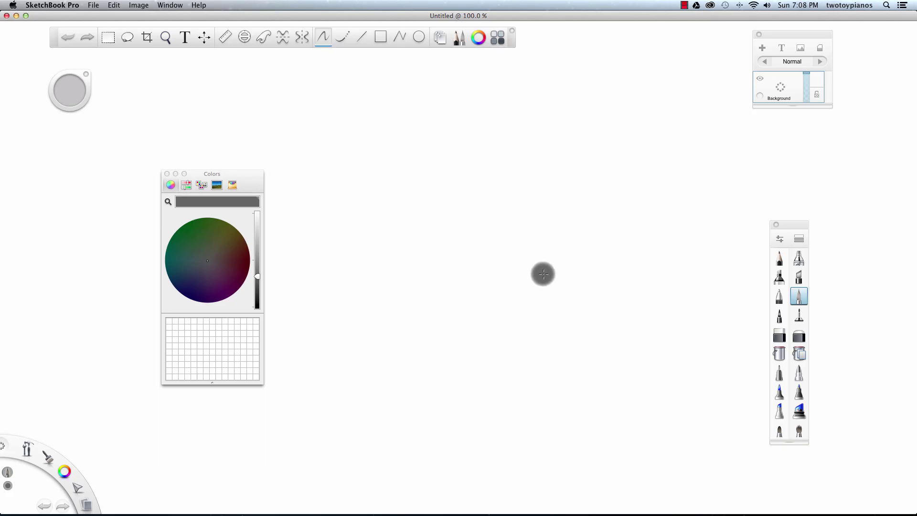
left_click(93, 5)
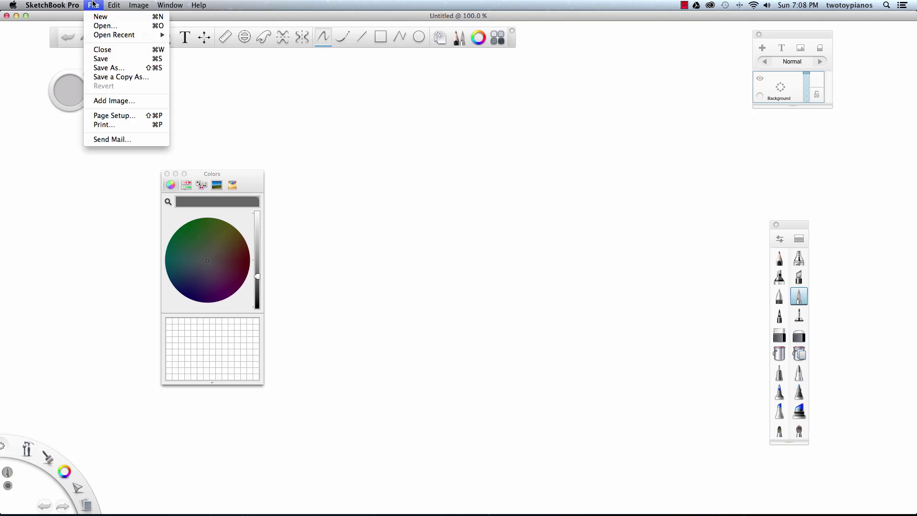
left_click(98, 25)
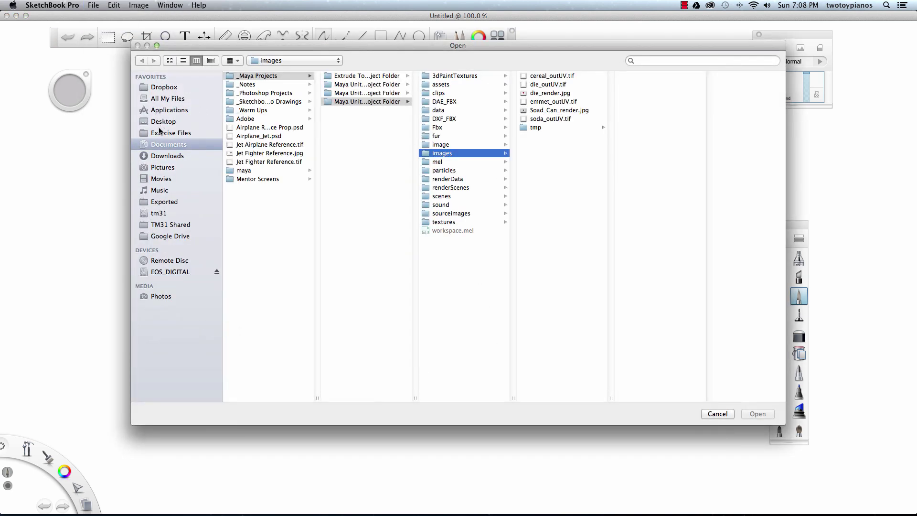
left_click(163, 123)
left_click(163, 144)
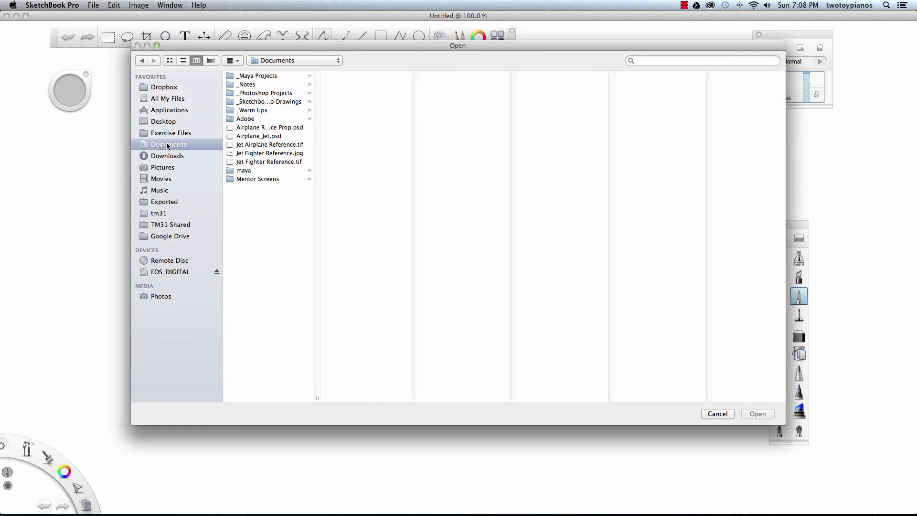
left_click(262, 77)
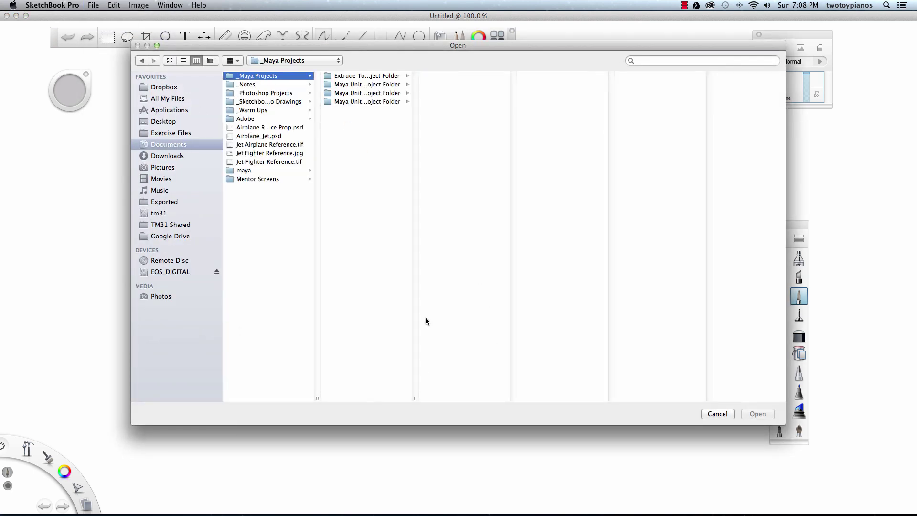
left_click_drag(414, 396, 478, 397)
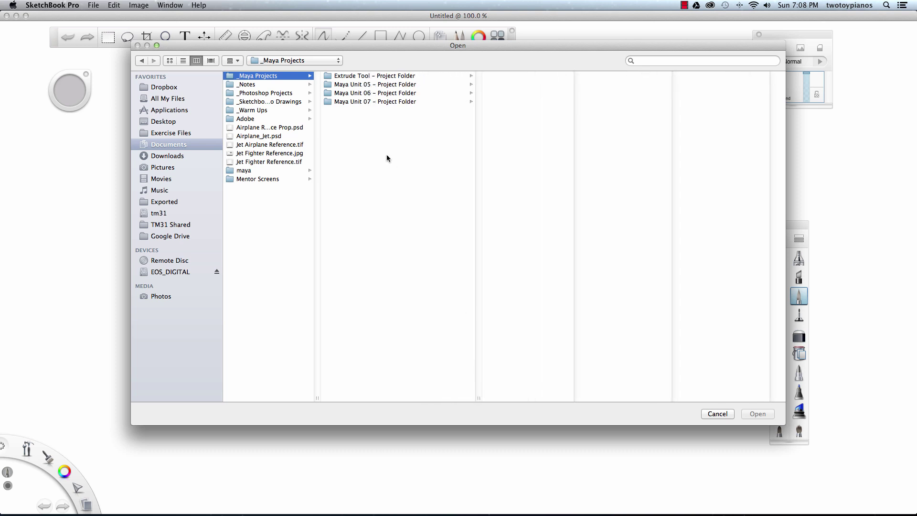
Open emmet_outUV.tif from the images folder of Maya Unit 07 – Project Folder.
left_click(342, 102)
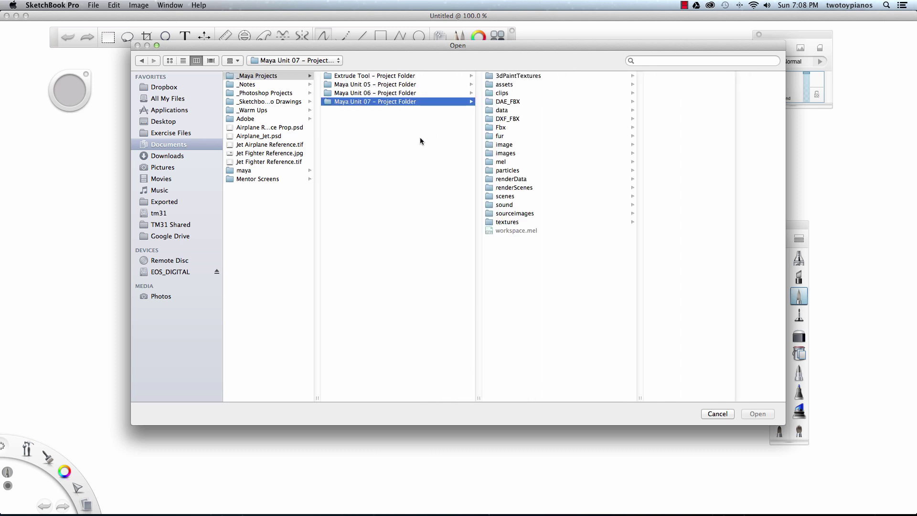
left_click(515, 153)
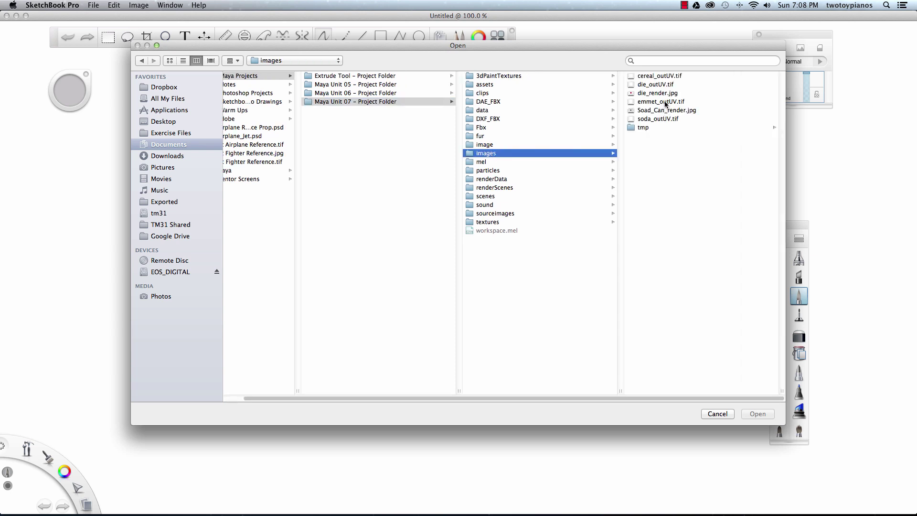
left_click(664, 101)
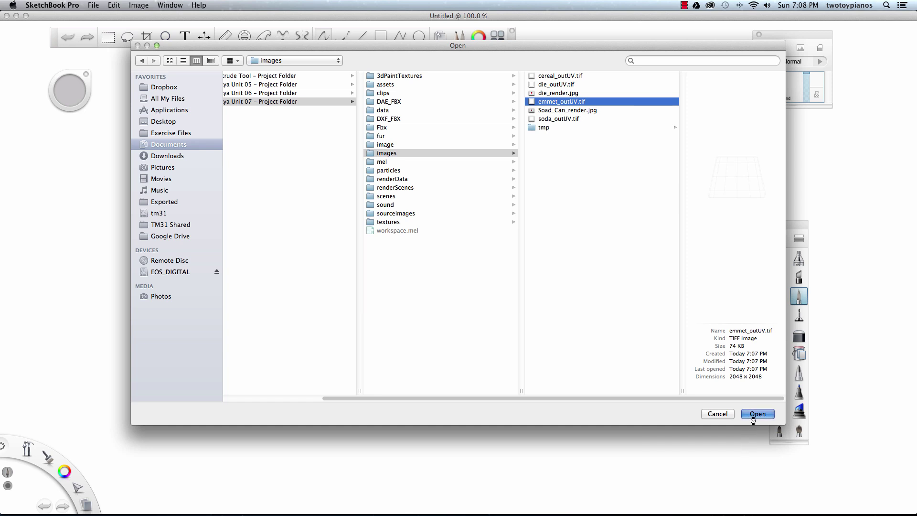
left_click(758, 414)
Rename the Background layer of the UV snapshot as UVs.
key("space")
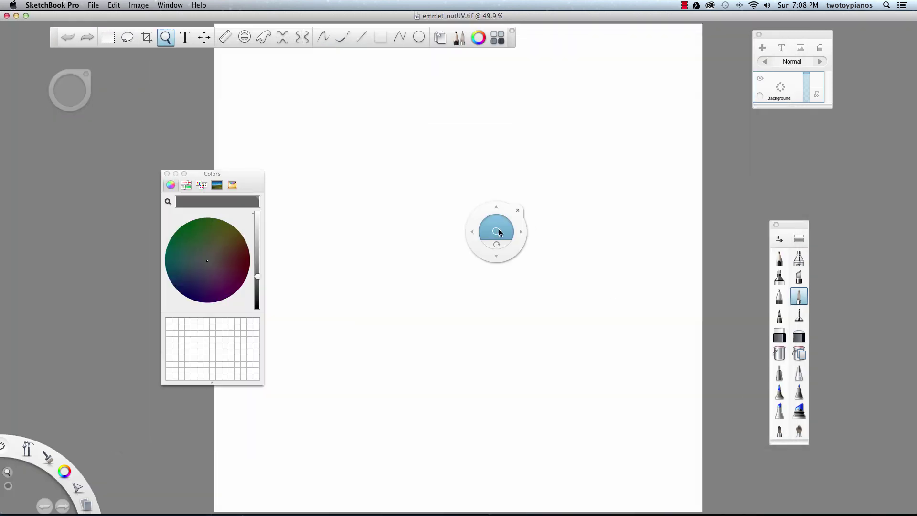
left_click_drag(499, 232, 468, 229)
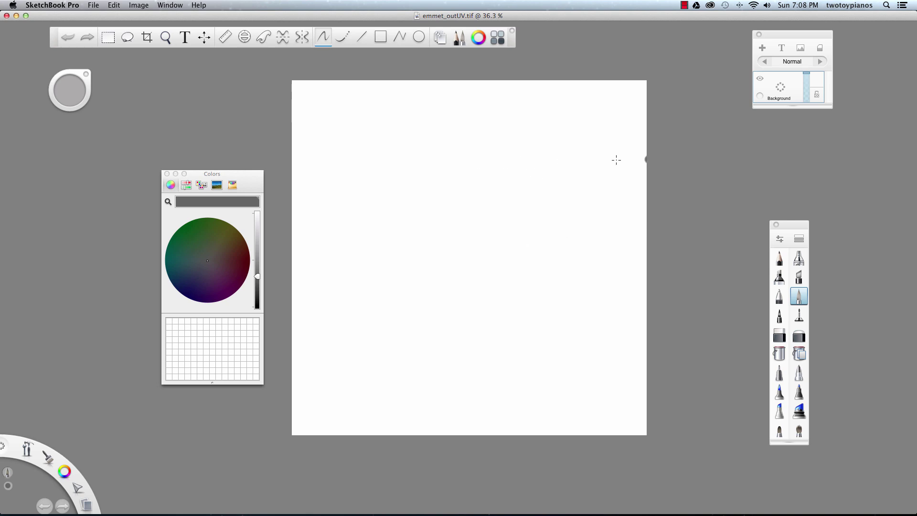
left_click_drag(783, 87, 796, 90)
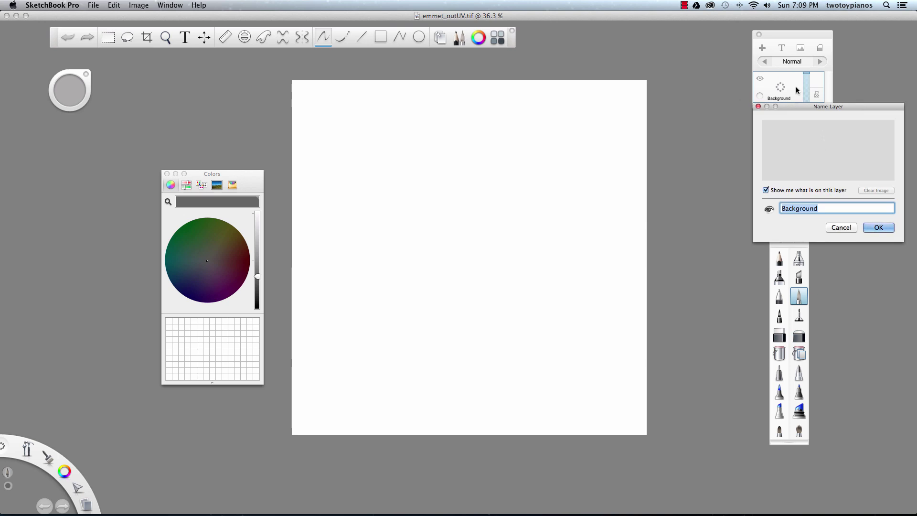
type("UVs")
key("Return")
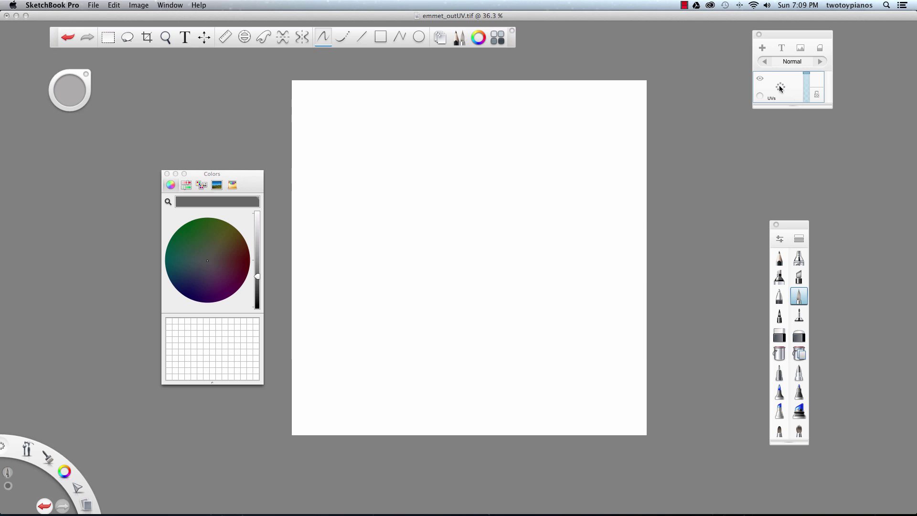
Add a new layer named bg and move it below the UVs layer.
left_click(762, 48)
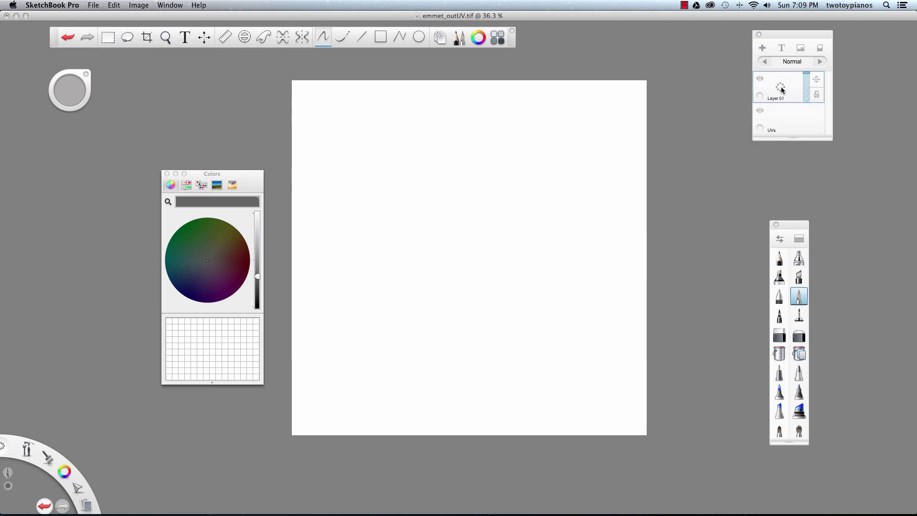
left_click(807, 83)
left_click(815, 91)
type("bg")
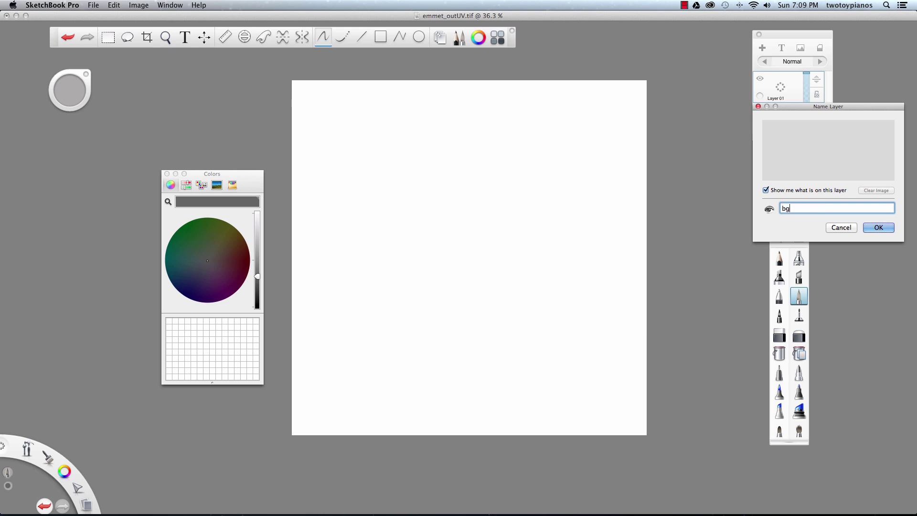
key("Return")
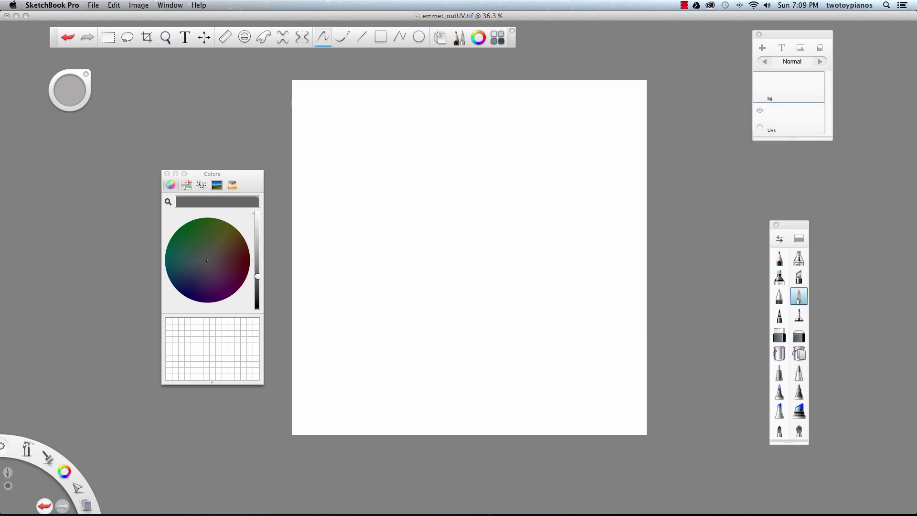
left_click_drag(779, 91, 806, 125)
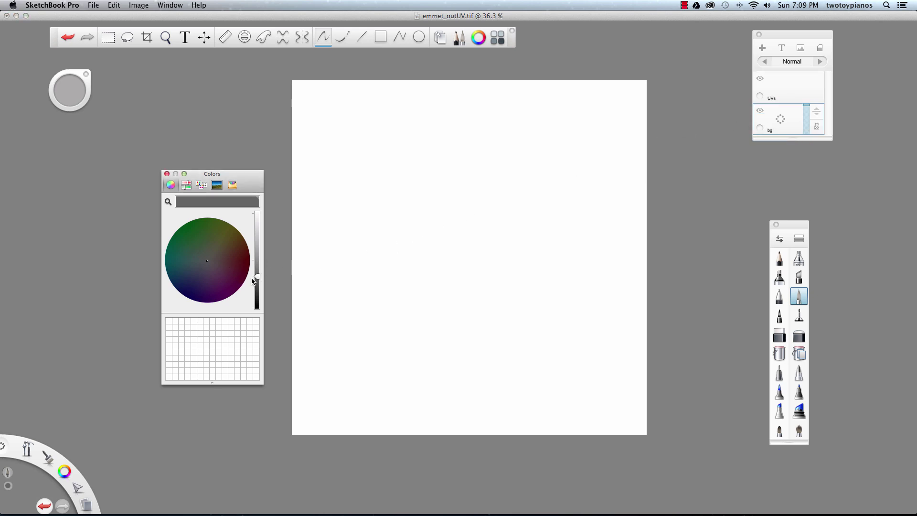
Choose a bright orange at full brightness and flood fill the whole bg layer with it.
left_click(232, 249)
left_click_drag(257, 275, 241, 168)
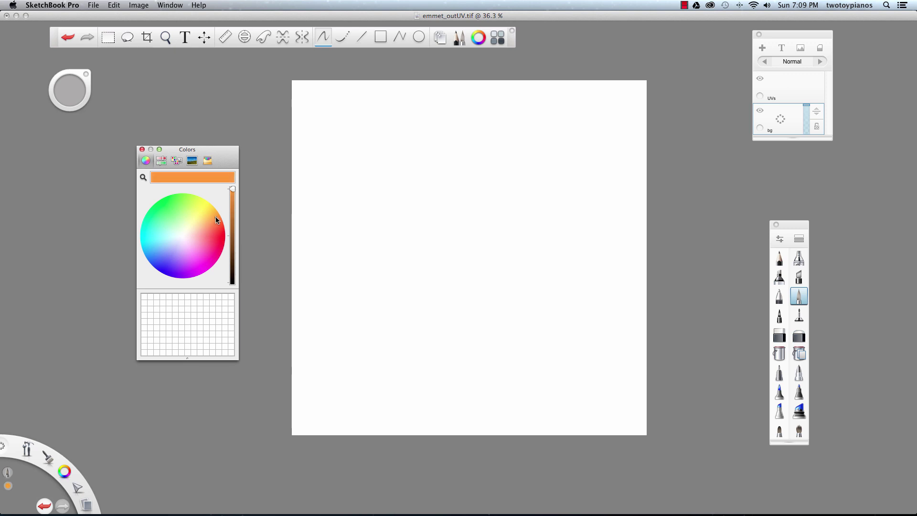
left_click(219, 214)
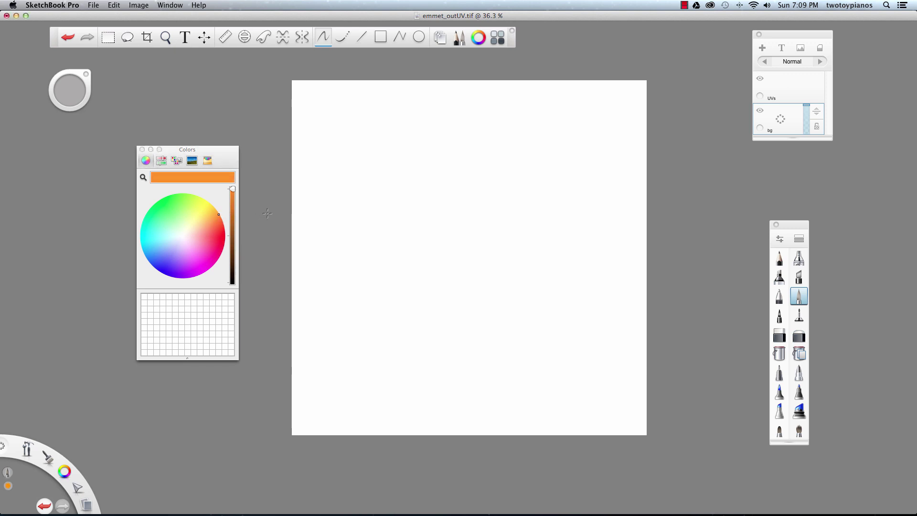
left_click(335, 231)
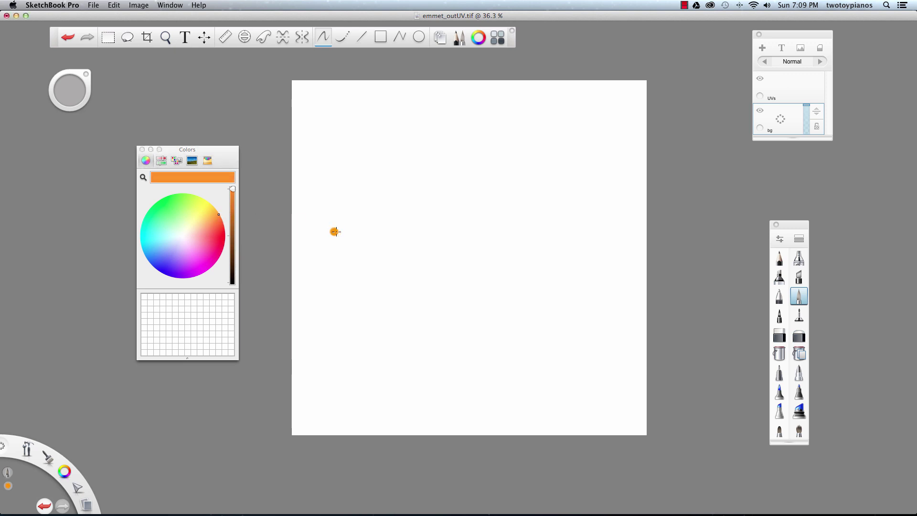
left_click(779, 354)
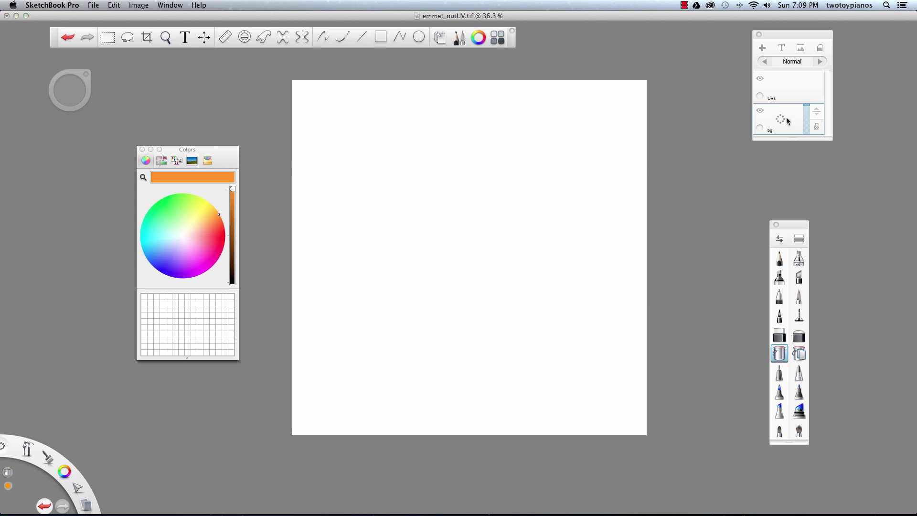
left_click(518, 200)
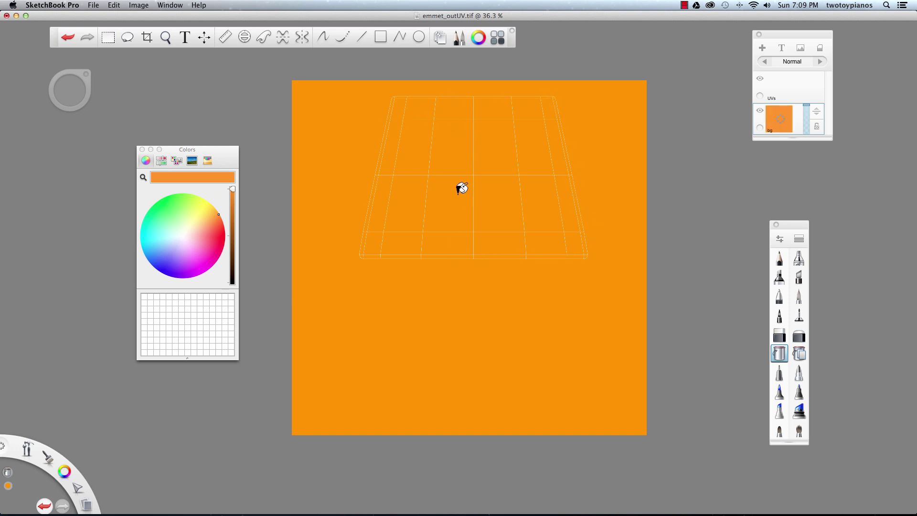
Add a new layer named detail between the UVs and bg layers.
key("space")
mouse_move(454, 182)
left_mouse_down()
mouse_move(572, 170)
mouse_move(439, 175)
mouse_move(457, 177)
left_mouse_up()
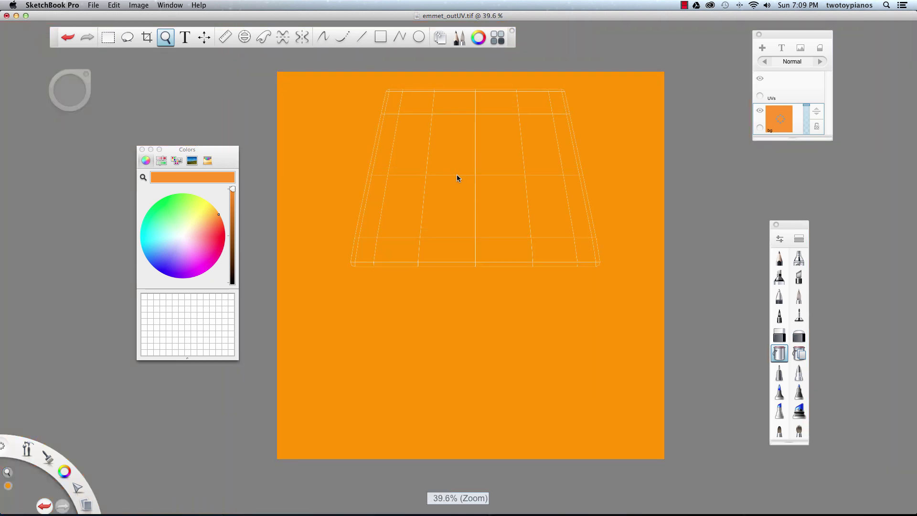
key("space")
left_click_drag(500, 211, 487, 247)
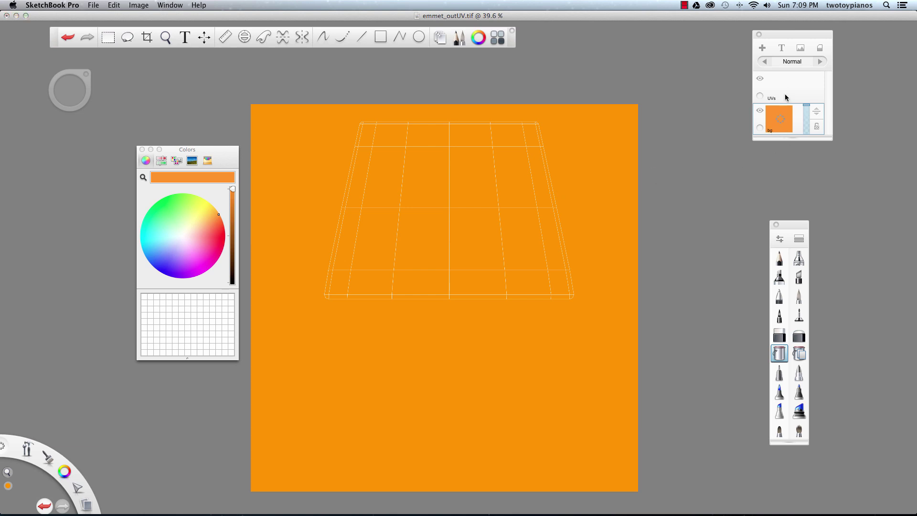
left_click(763, 48)
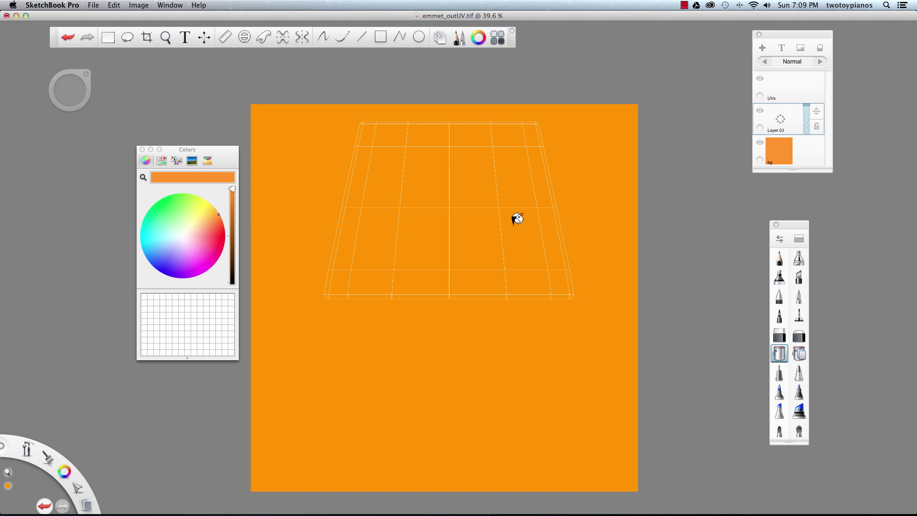
left_click(784, 119)
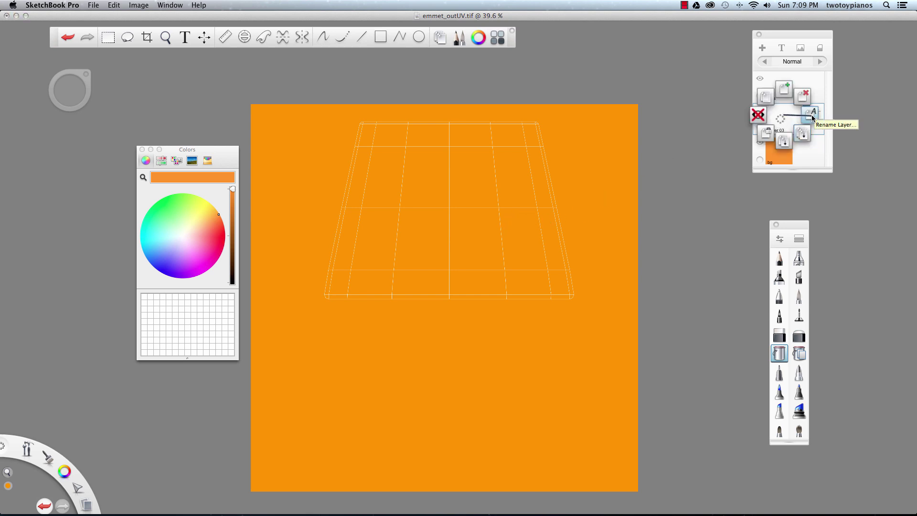
left_click(812, 122)
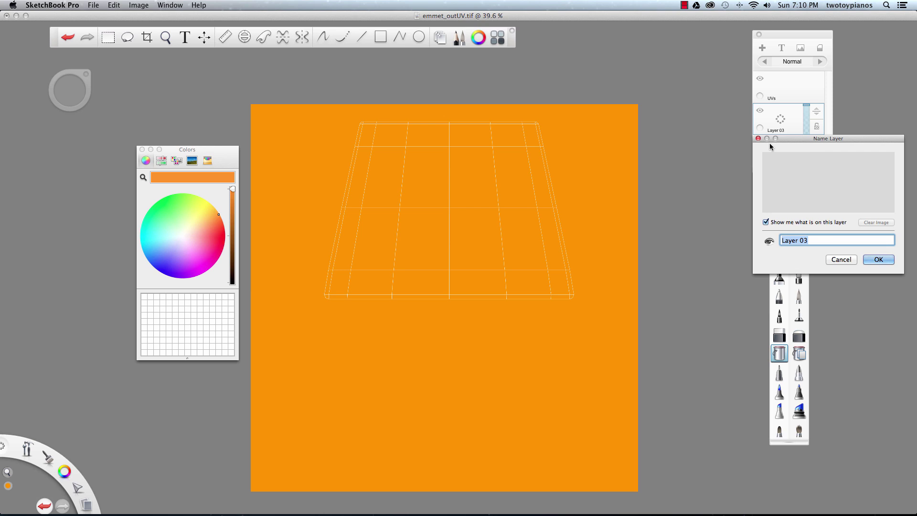
type("detail")
left_click(879, 260)
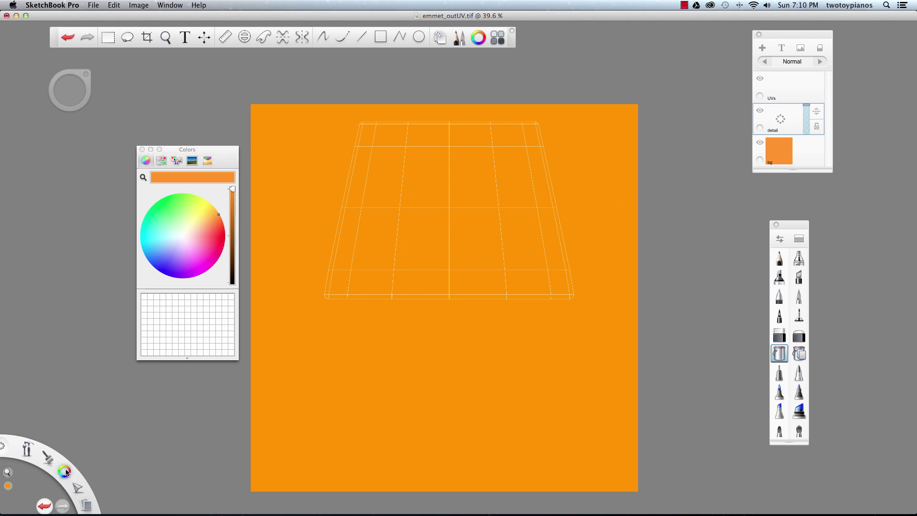
Choose a neutral medium grey and enlarge the round paint brush for wide strokes.
left_click_drag(64, 472, 91, 459)
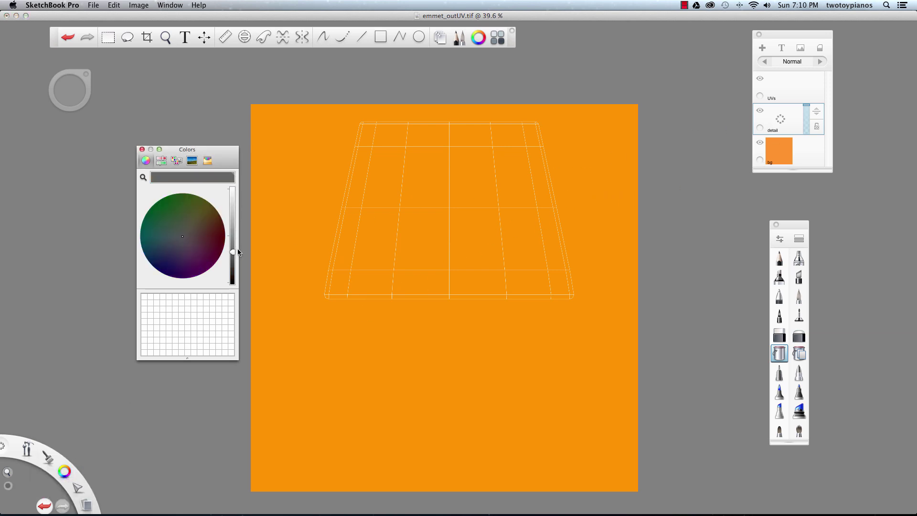
left_click_drag(234, 251, 234, 224)
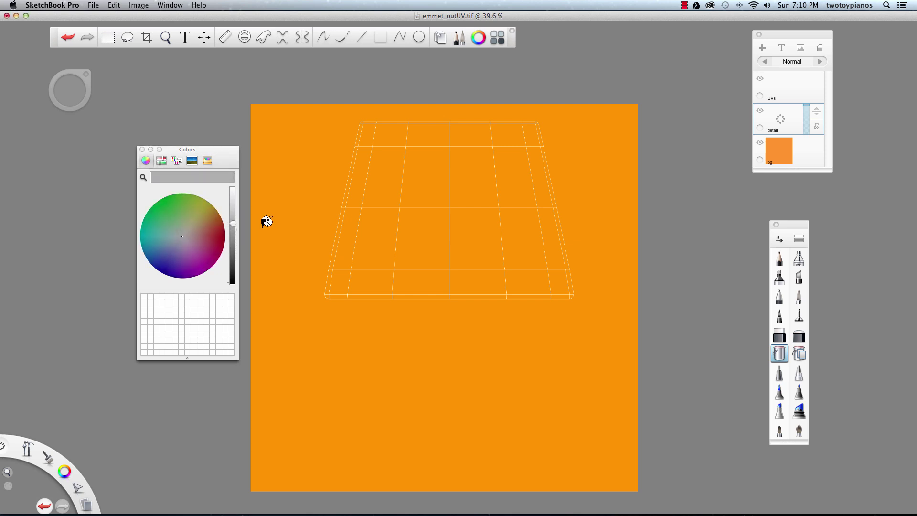
left_click(799, 296)
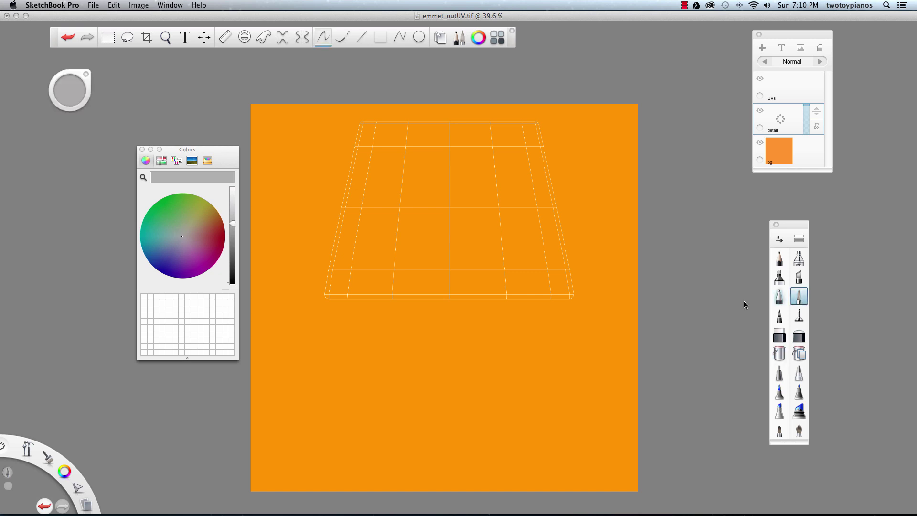
left_click_drag(62, 89, 84, 96)
left_click_drag(71, 93, 99, 92)
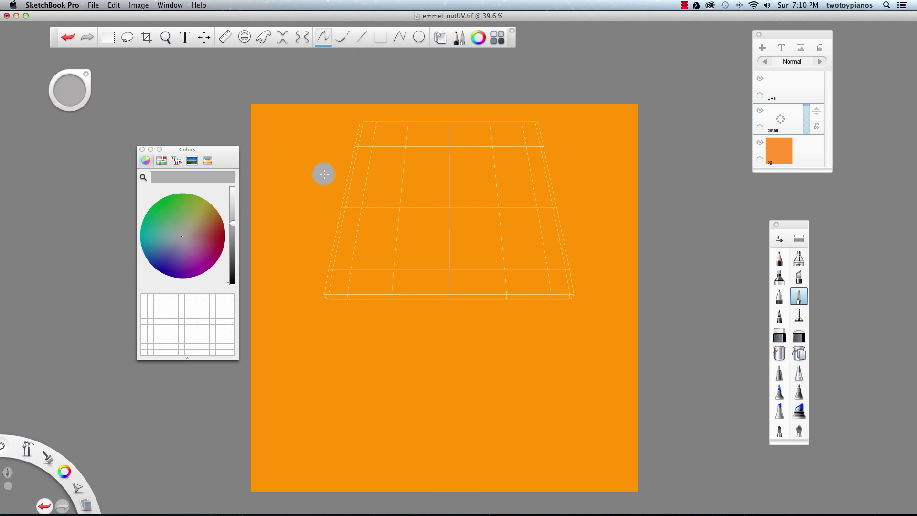
left_click_drag(328, 177, 611, 154)
key("super+z")
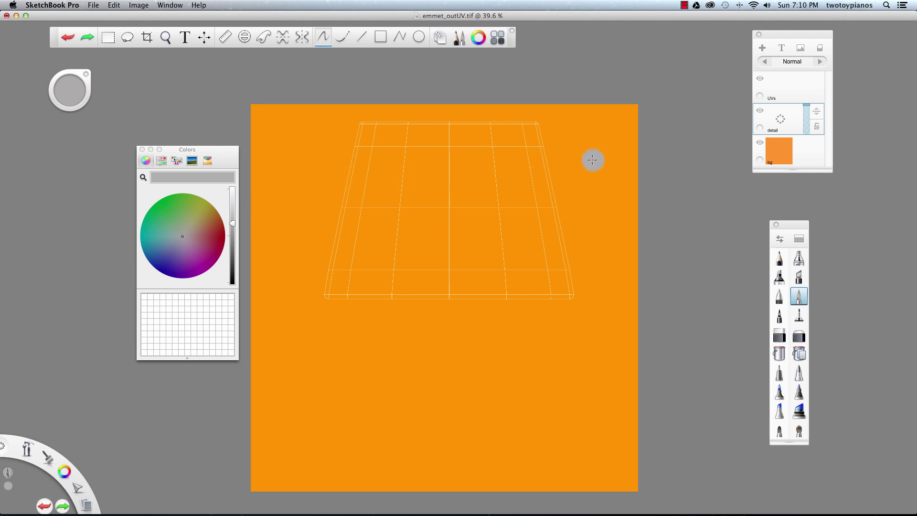
left_click_drag(325, 180, 604, 186)
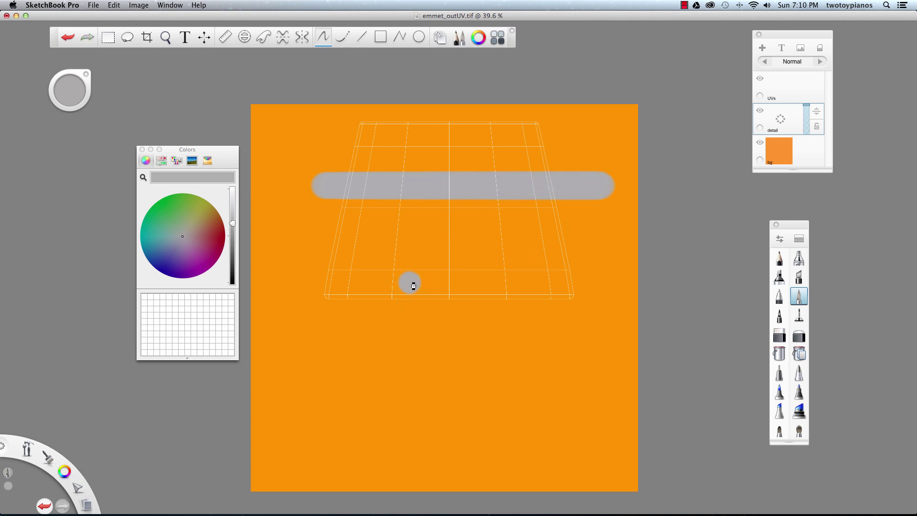
key("super+z")
Reduce the brush size and paint two horizontal grey bands across the upper and lower torso, extending past its side edges.
left_click_drag(86, 85, 60, 96)
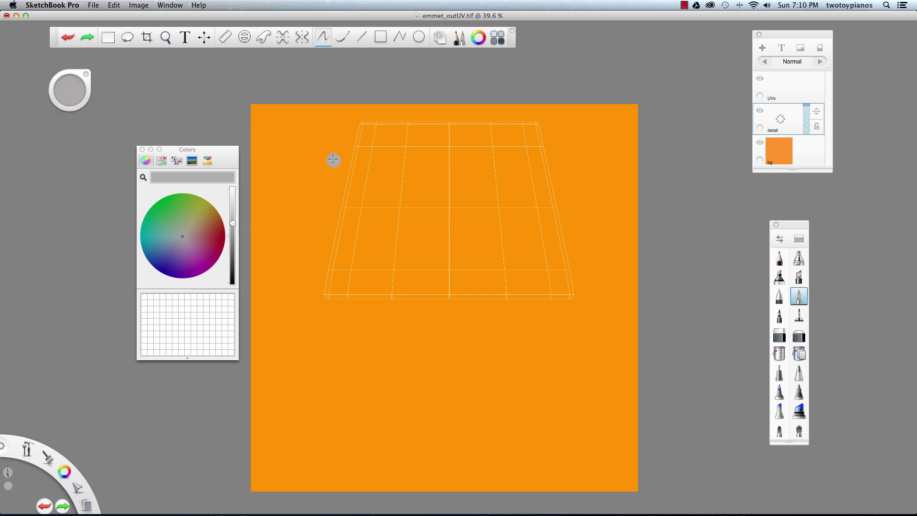
left_click_drag(336, 162, 612, 161)
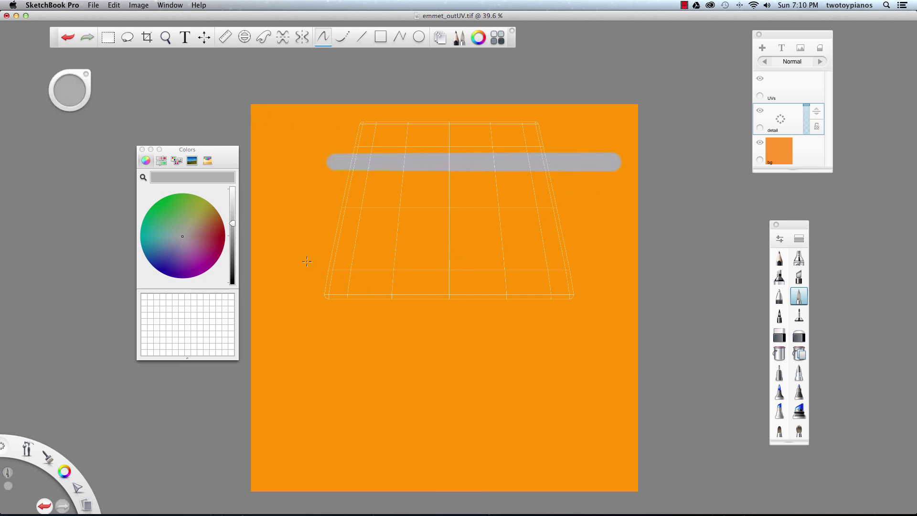
left_click_drag(309, 262, 625, 262)
key("super+z")
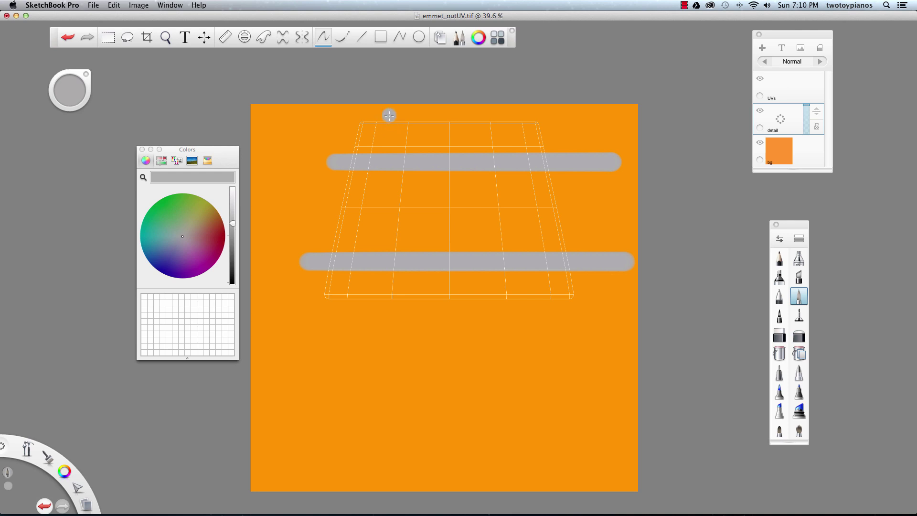
Paint two vertical grey straps from above the torso's top edge down to the lower band, one on each side of centre.
left_click_drag(391, 109, 396, 250)
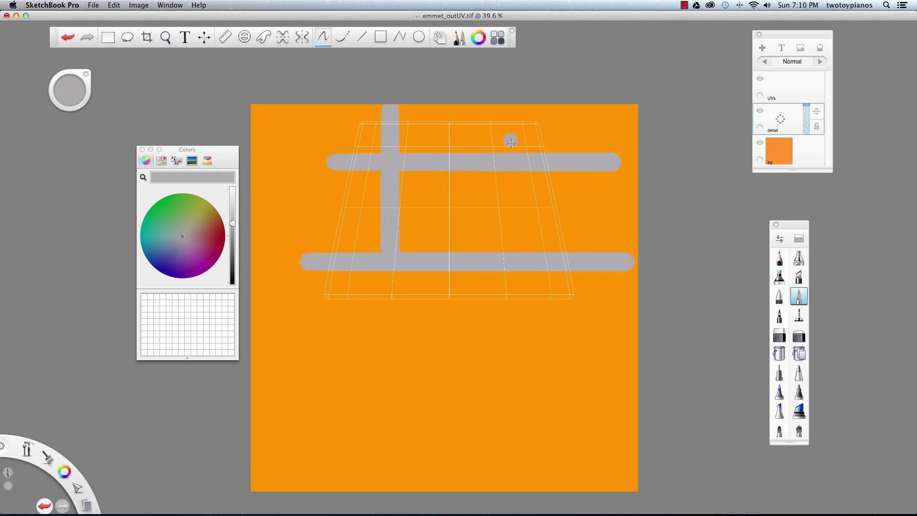
left_click_drag(503, 109, 502, 252)
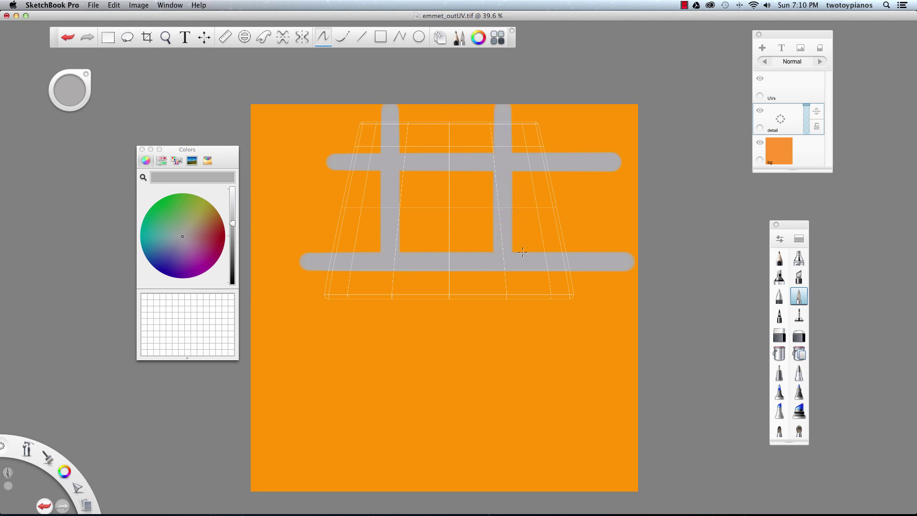
key("super+z")
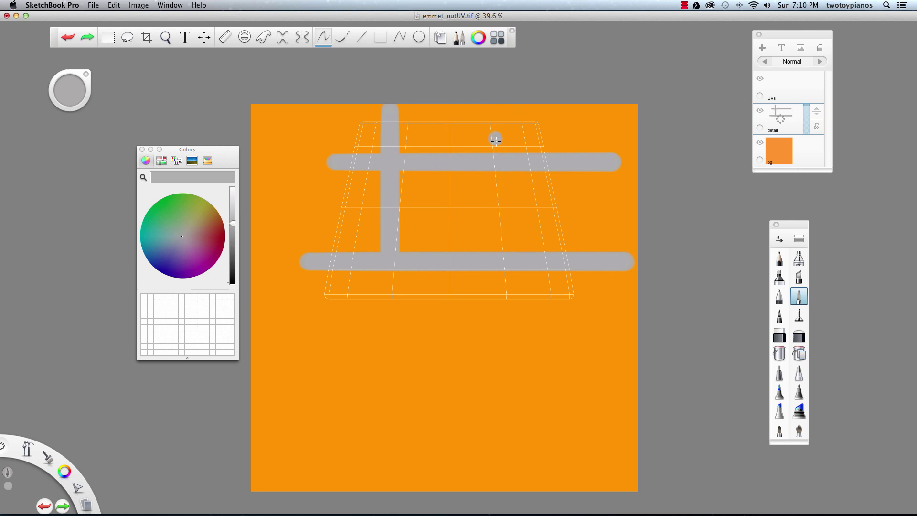
left_click_drag(497, 108, 517, 247)
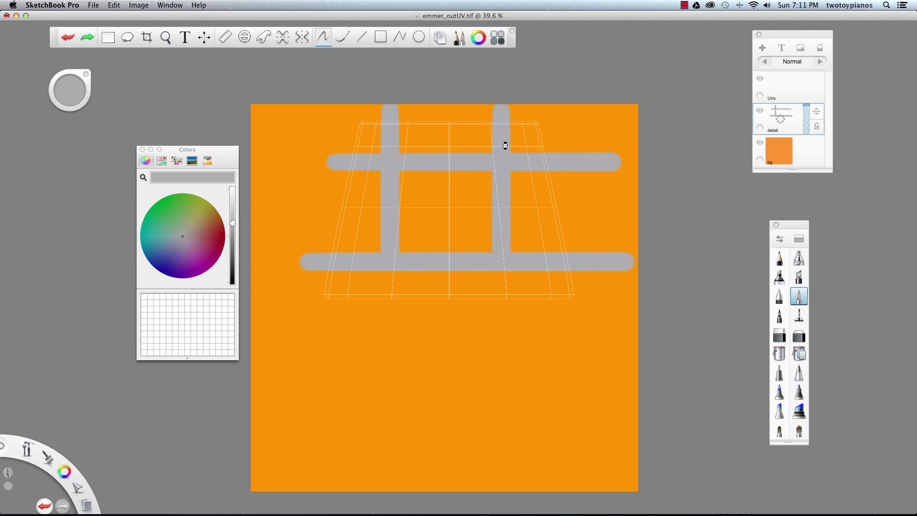
key("super+z")
left_click_drag(500, 109, 521, 256)
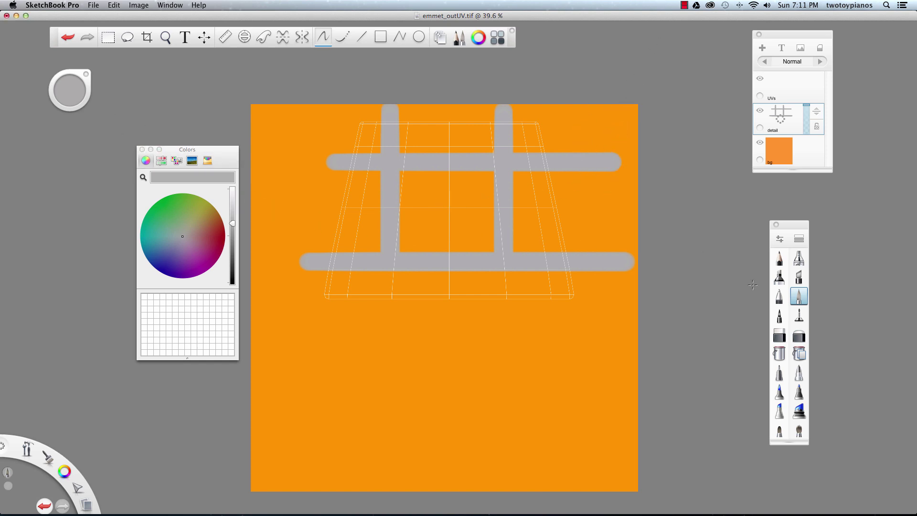
Erase the parts of the grey bands and straps that extend beyond the side and top edges of the torso's UV outline.
left_click(781, 336)
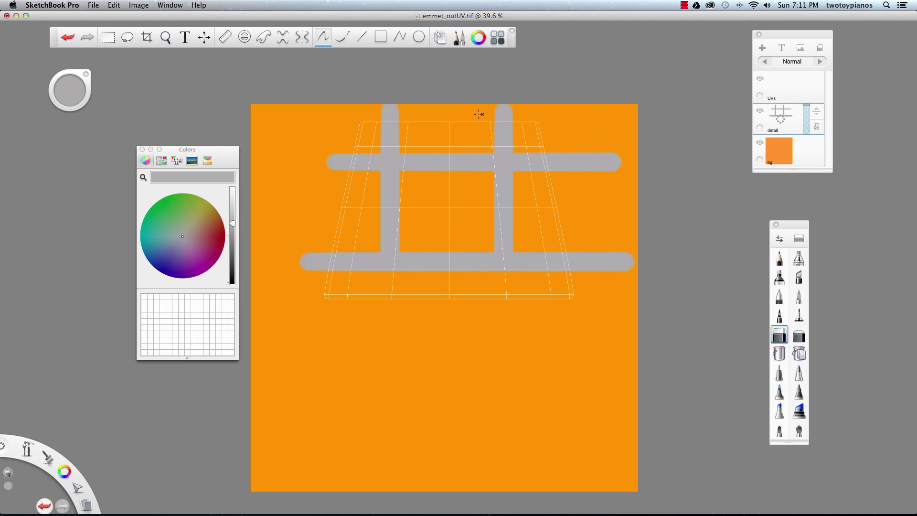
left_click_drag(72, 92, 160, 83)
mouse_move(349, 146)
left_mouse_down()
mouse_move(342, 177)
mouse_move(331, 175)
left_mouse_up()
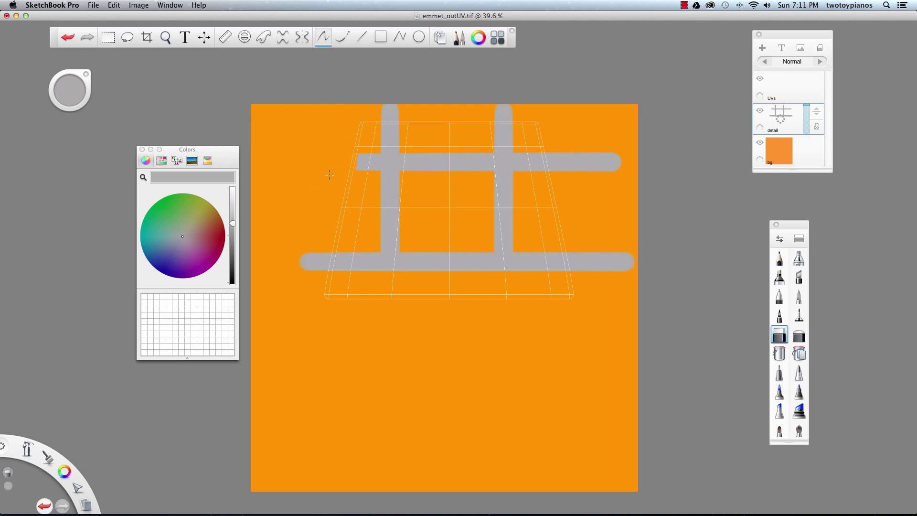
mouse_move(311, 284)
left_mouse_down()
mouse_move(306, 258)
mouse_move(331, 261)
left_mouse_up()
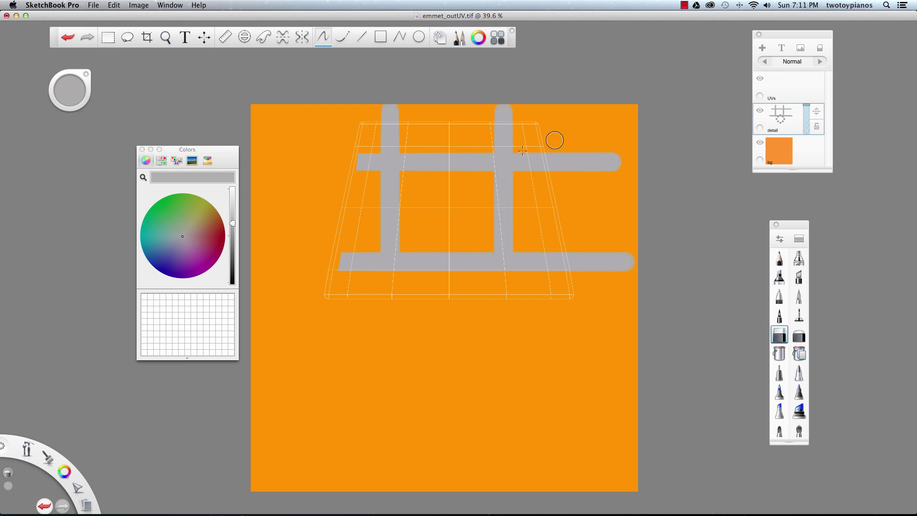
left_click_drag(557, 143, 551, 156)
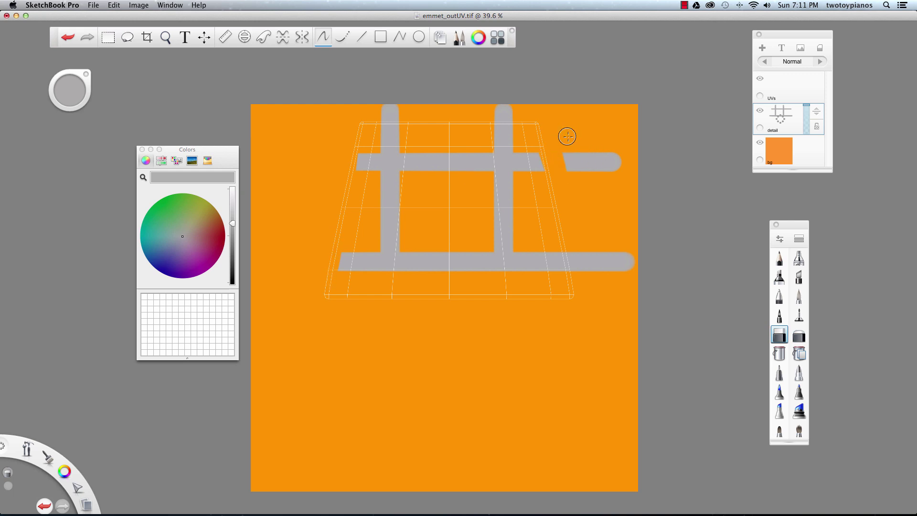
mouse_move(551, 166)
left_mouse_down()
mouse_move(566, 135)
mouse_move(574, 183)
mouse_move(585, 152)
mouse_move(620, 181)
left_mouse_up()
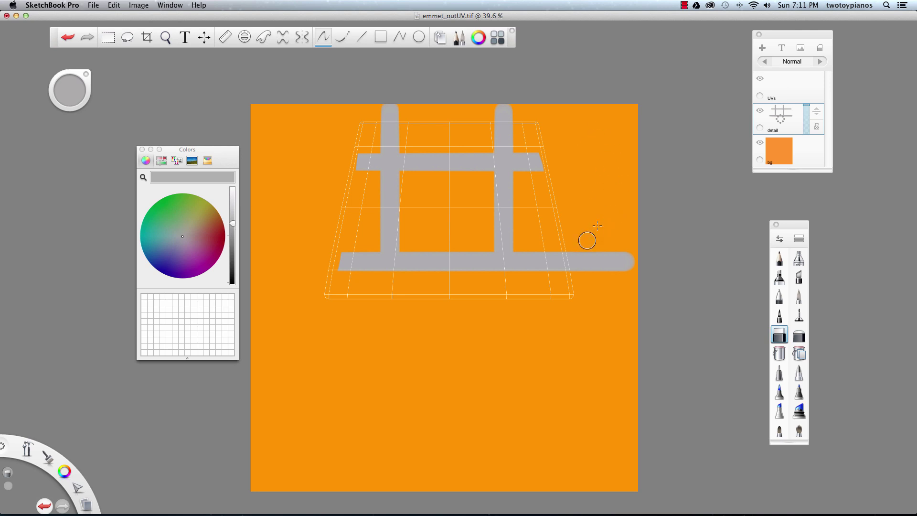
mouse_move(584, 248)
left_mouse_down()
mouse_move(574, 262)
mouse_move(578, 285)
mouse_move(589, 246)
left_mouse_up()
mouse_move(596, 280)
left_mouse_down()
mouse_move(599, 242)
mouse_move(621, 276)
mouse_move(623, 234)
left_mouse_up()
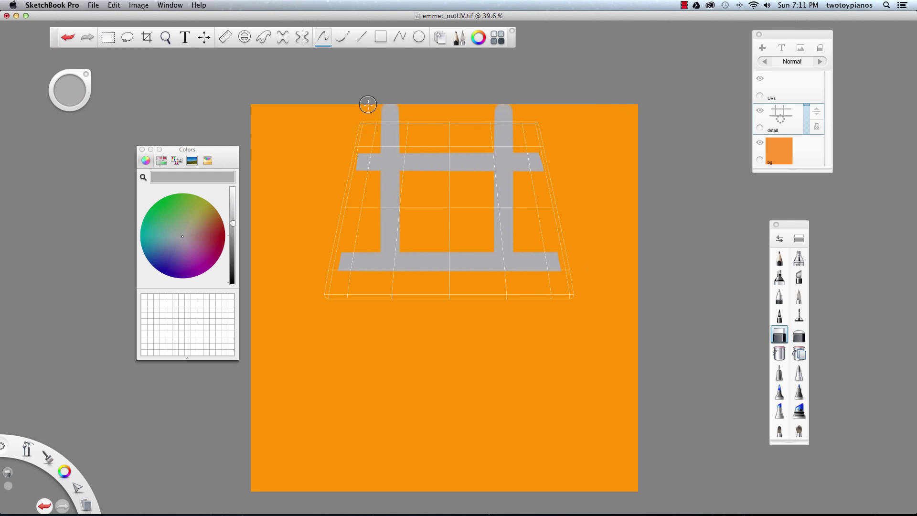
left_click_drag(360, 118, 526, 117)
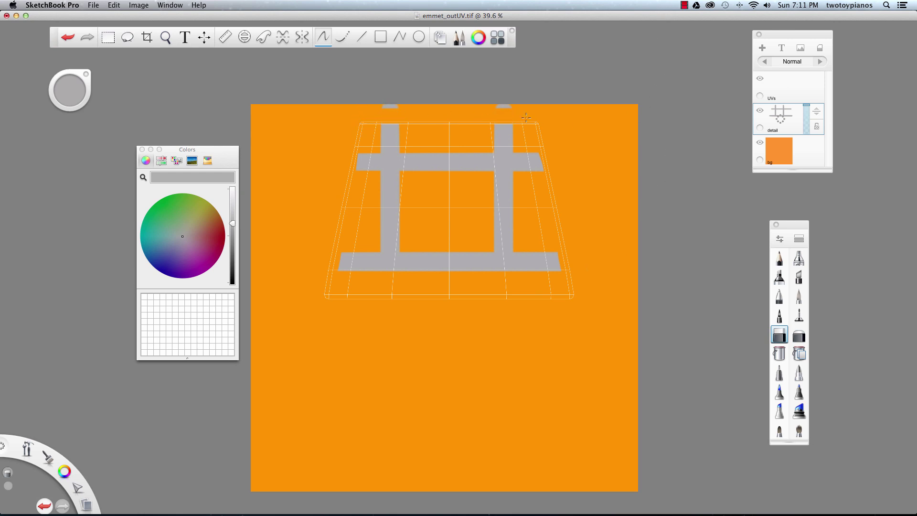
mouse_move(621, 120)
left_mouse_down()
mouse_move(396, 107)
mouse_move(412, 123)
mouse_move(363, 121)
mouse_move(394, 118)
left_mouse_up()
Add a new layer named fine detail between the UVs and detail layers.
left_click_drag(782, 124, 812, 125)
type("fine")
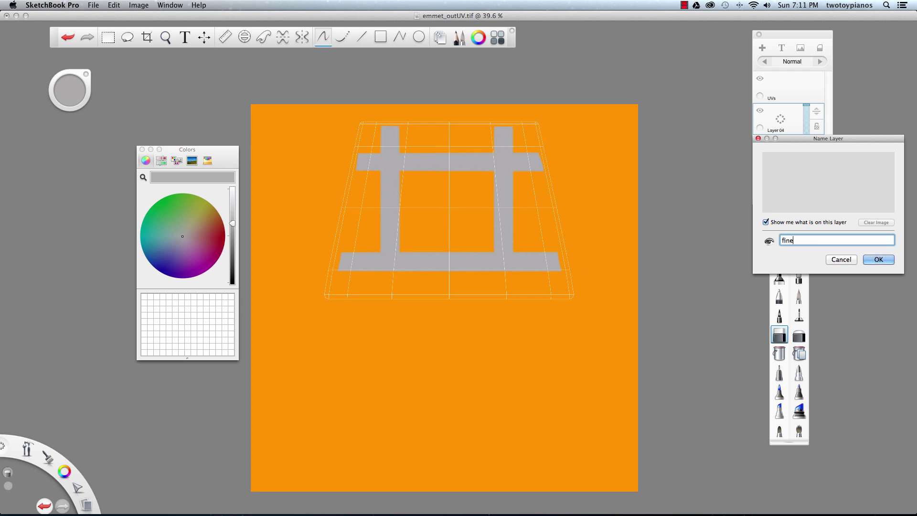
type(" detail")
key("Return")
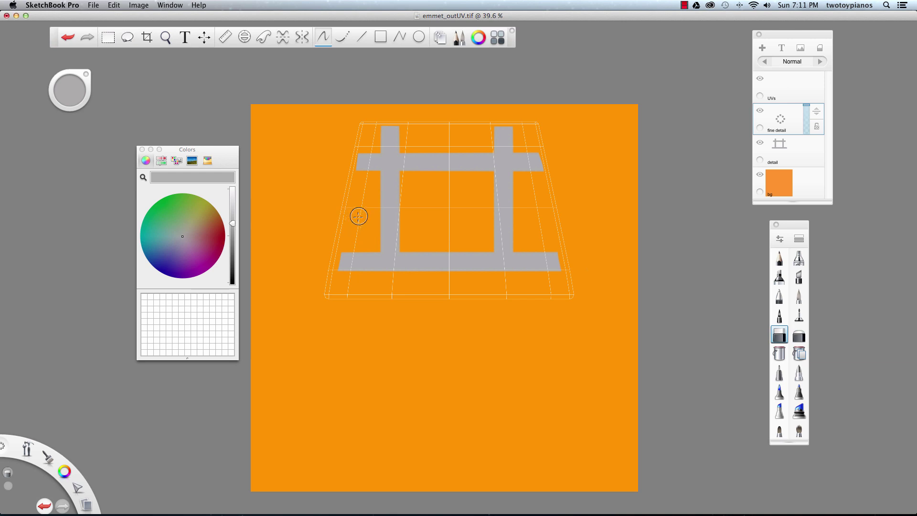
Paint a thin black vertical line down the torso's centre, from the middle UV row to just below the bottom edge.
left_click_drag(231, 227, 232, 283)
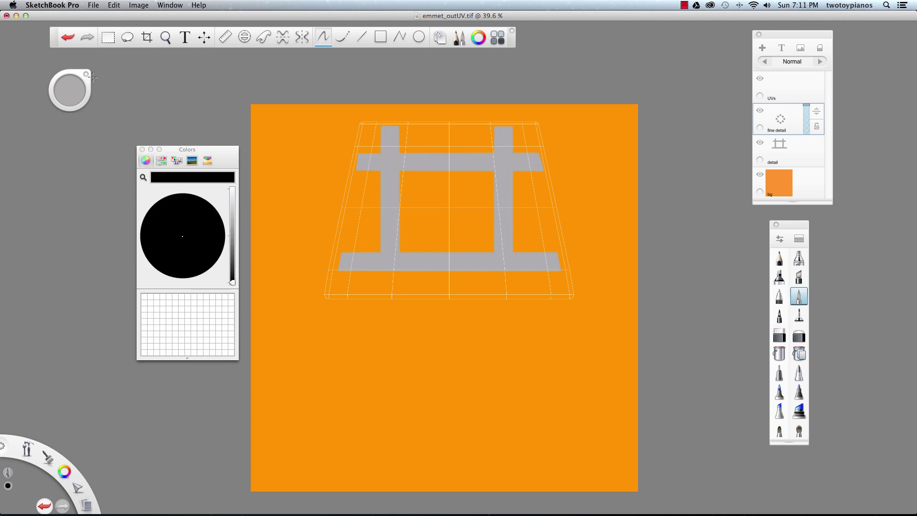
left_click_drag(73, 92, 5, 102)
left_click_drag(450, 210, 454, 311)
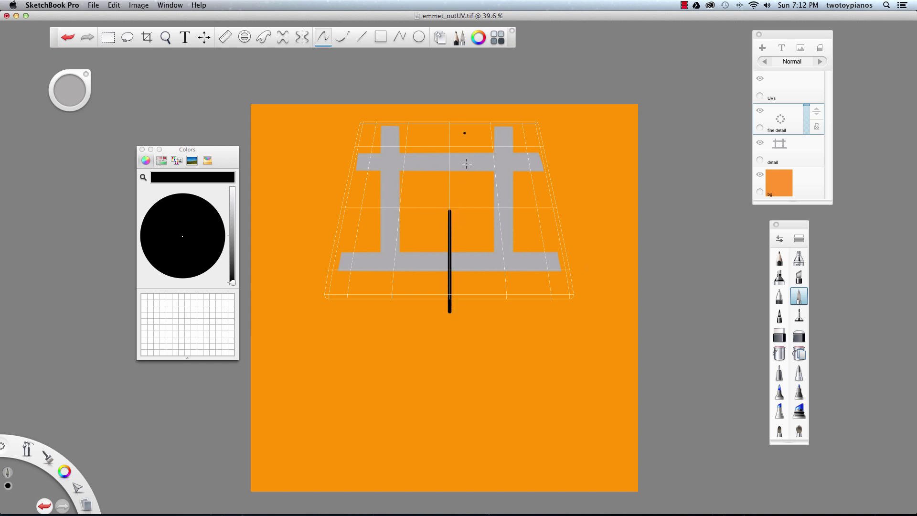
Draw straight black lines forming a V neckline from the centre line's upper end, with a horizontal line across its top.
left_click(361, 36)
left_click_drag(481, 113, 485, 109)
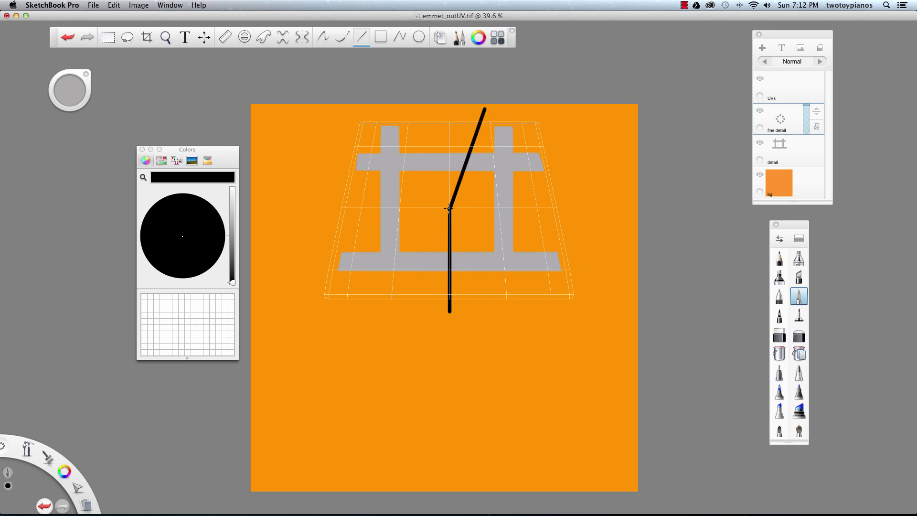
left_click_drag(426, 159, 409, 102)
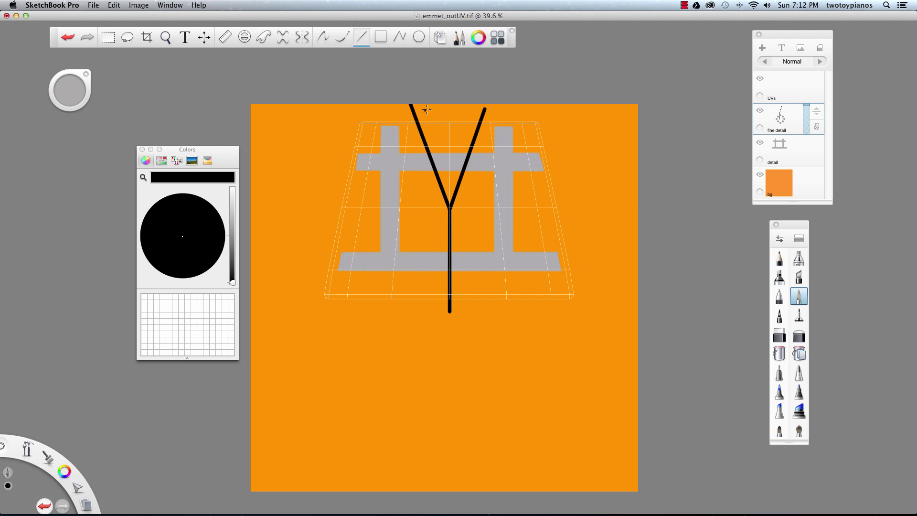
left_click_drag(446, 108, 504, 109)
Paint a smaller freehand black V inside the neckline and join each arm to the outer V with a short diagonal stroke.
left_click(324, 36)
key("space")
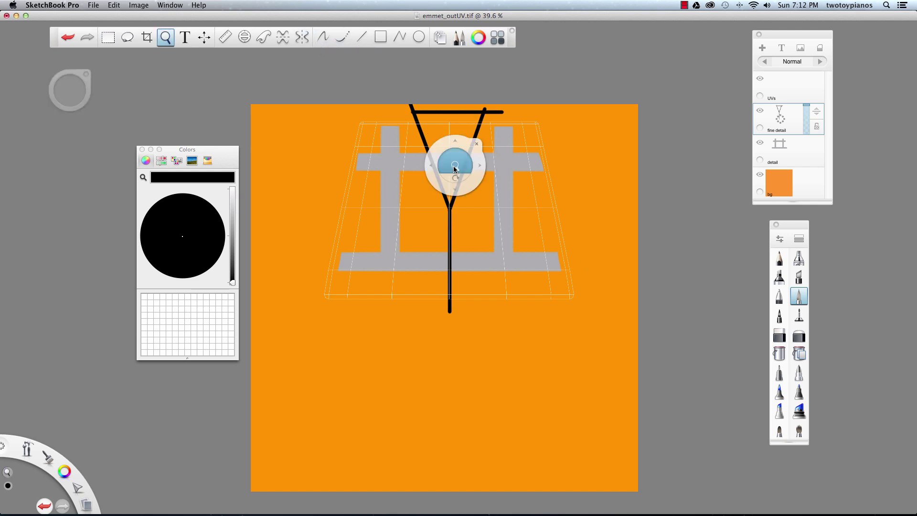
left_click_drag(469, 163, 509, 194)
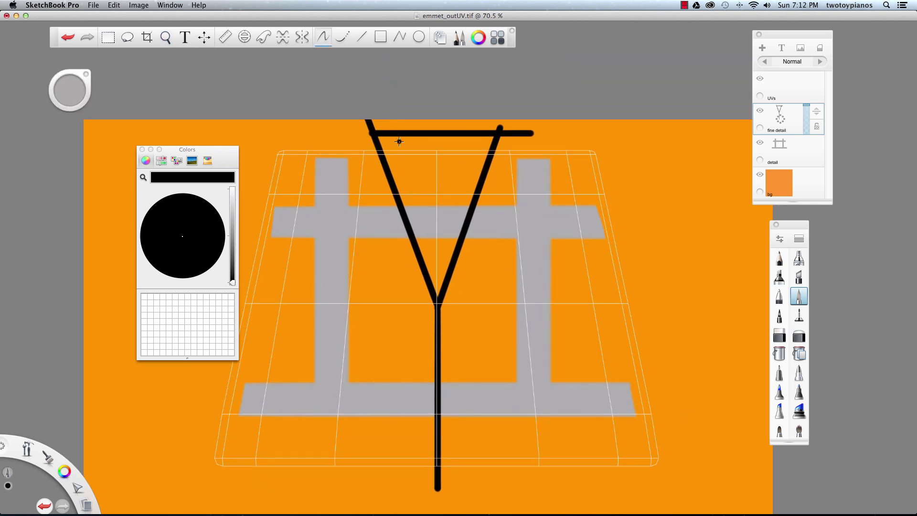
left_click_drag(399, 139, 432, 200)
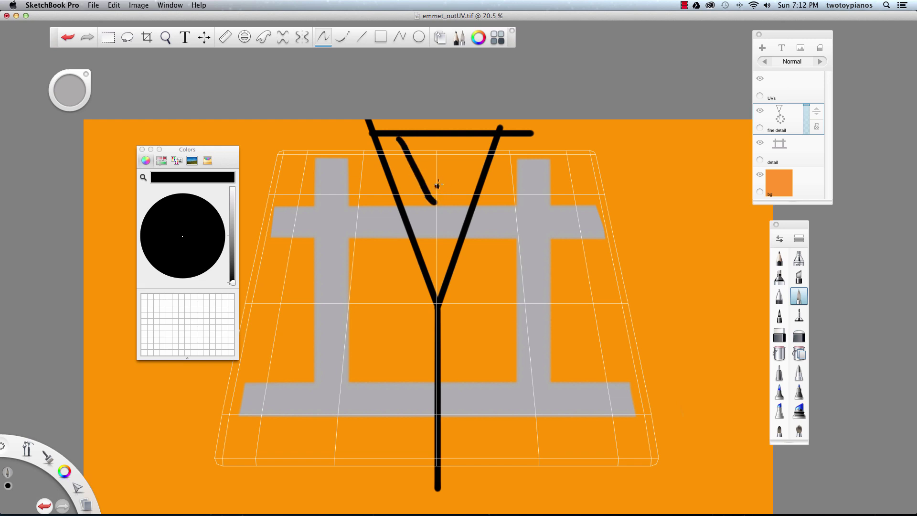
key("super+z")
mouse_move(400, 137)
left_mouse_down()
mouse_move(438, 202)
mouse_move(468, 113)
left_mouse_up()
key("super+z")
key("super+z")
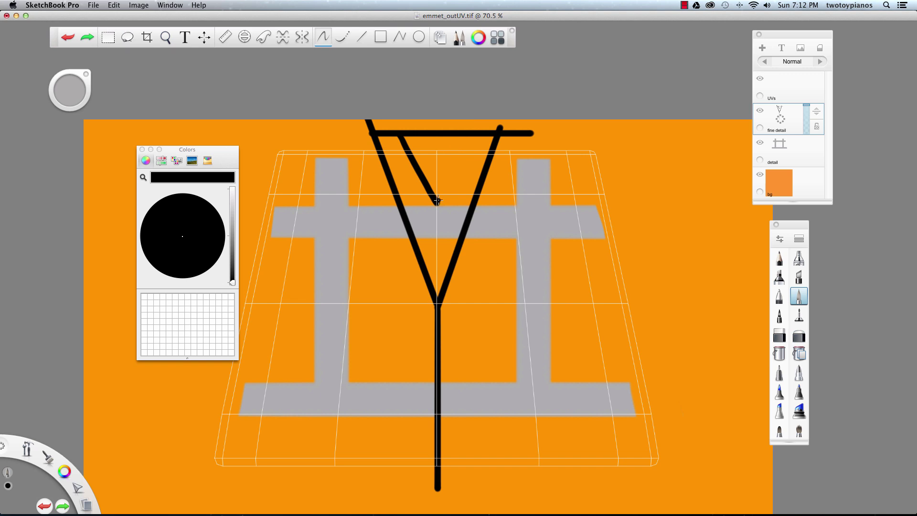
left_click_drag(437, 204, 478, 118)
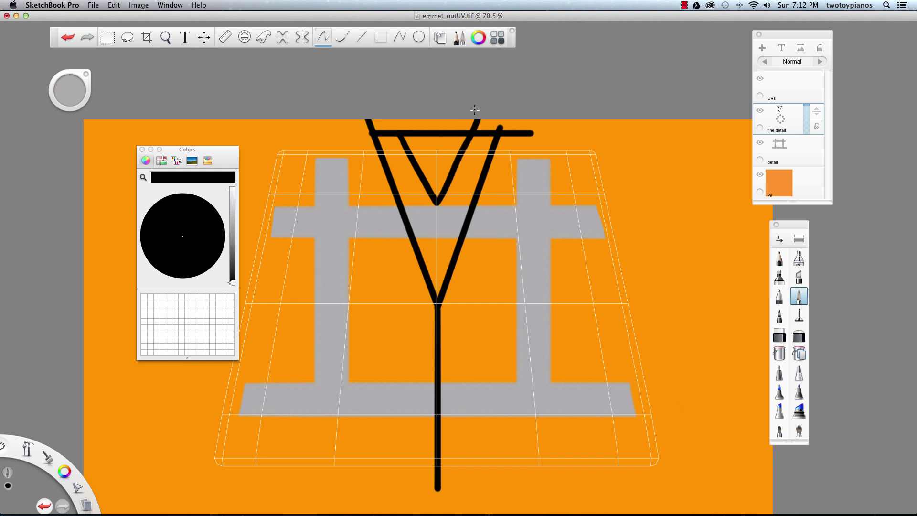
left_click_drag(418, 177, 400, 197)
left_click_drag(453, 176, 477, 192)
Paint two curved, near-vertical black strokes side by side inside the lower part of the V neckline.
left_click_drag(435, 207, 430, 270)
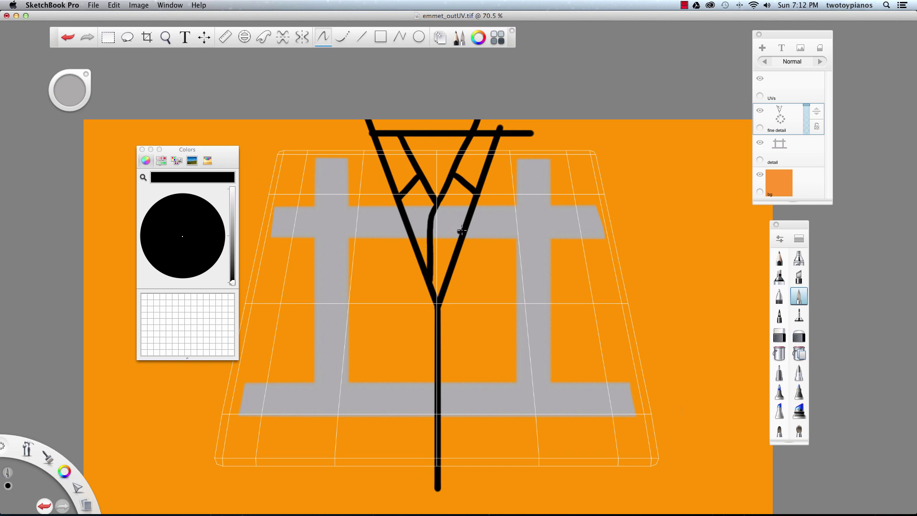
left_click_drag(450, 208, 447, 265)
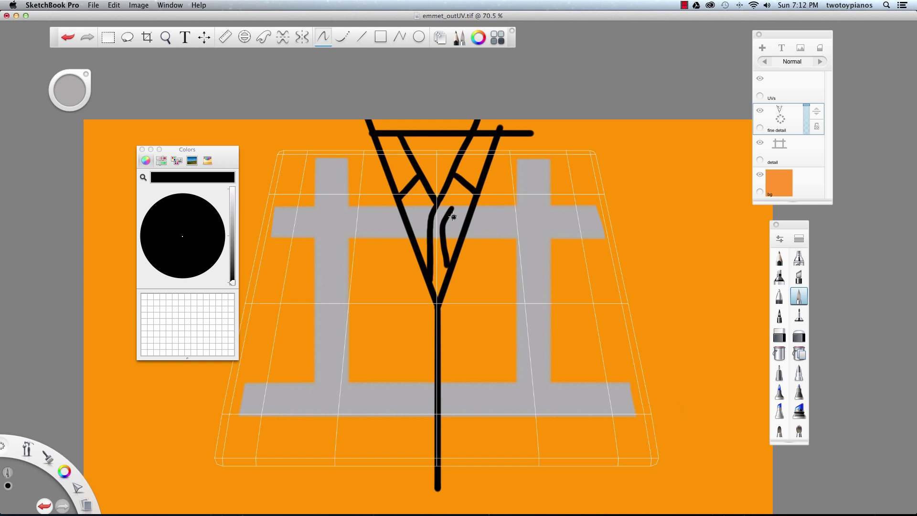
key("super+z")
left_click_drag(452, 209, 444, 273)
key("super+z")
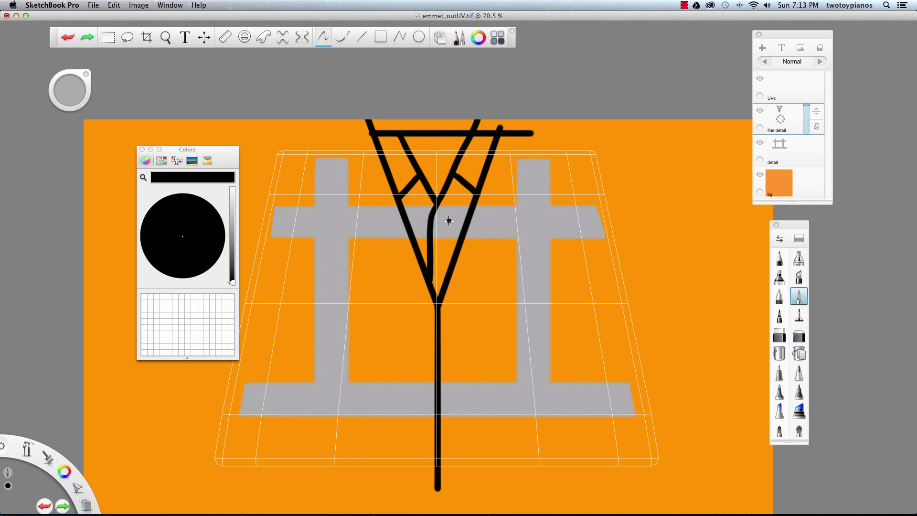
left_click_drag(453, 205, 444, 280)
left_click(502, 152)
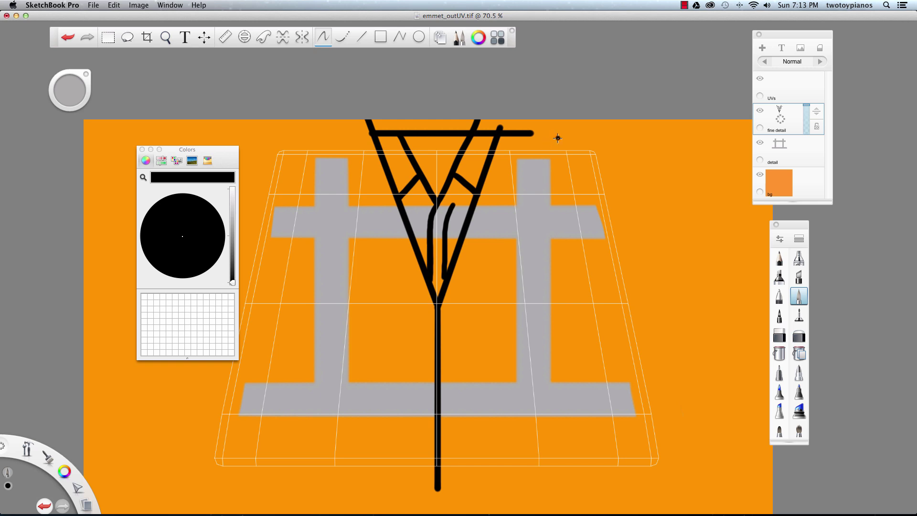
Fill the collar areas between the inner and outer V with medium blue and the inner neck triangle with white.
left_click_drag(232, 283, 228, 214)
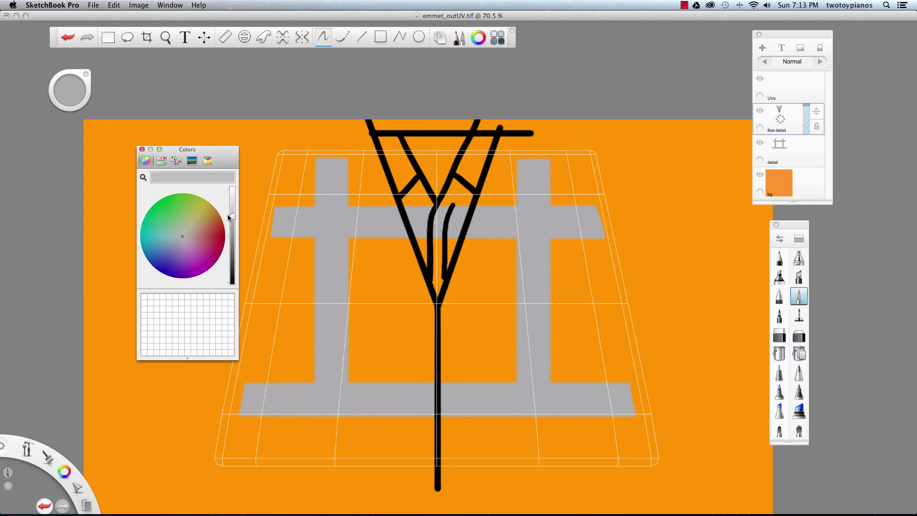
left_click(171, 247)
left_click_drag(173, 248, 152, 259)
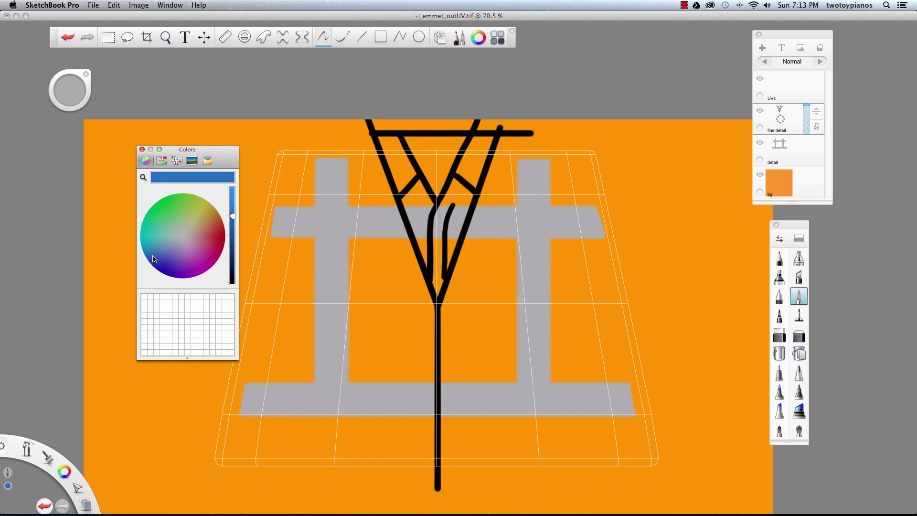
left_click_drag(233, 217, 232, 204)
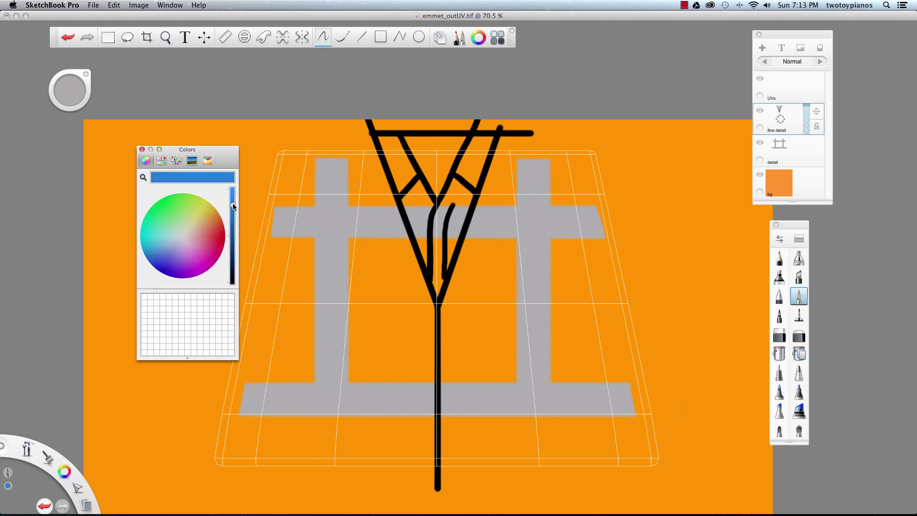
left_click(779, 354)
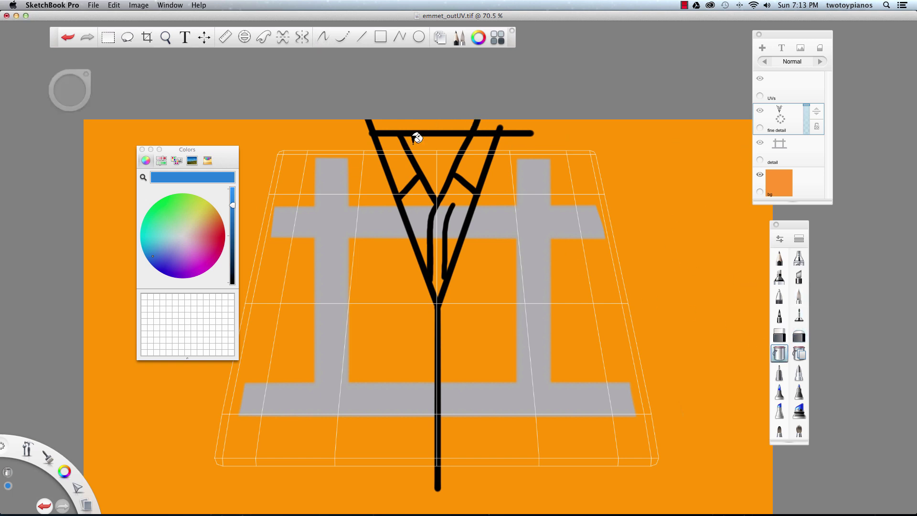
left_click(404, 165)
left_click(422, 192)
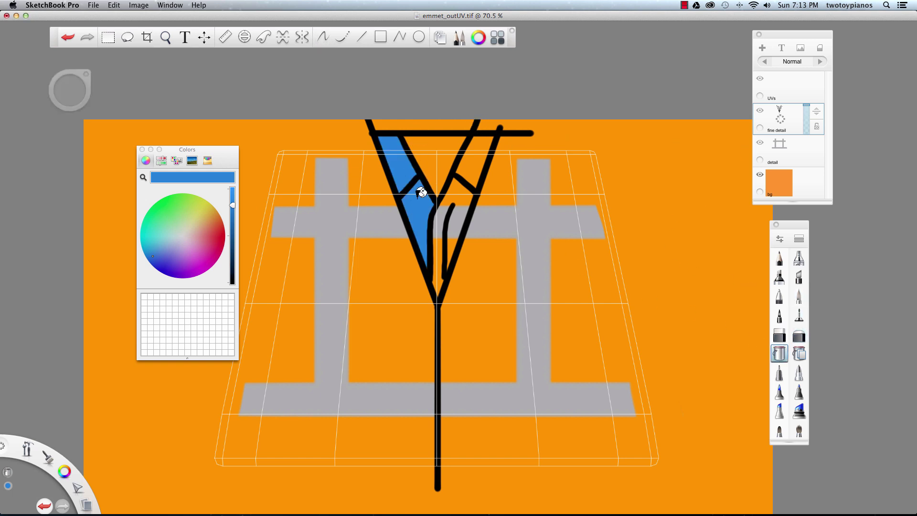
left_click(448, 203)
left_click(471, 164)
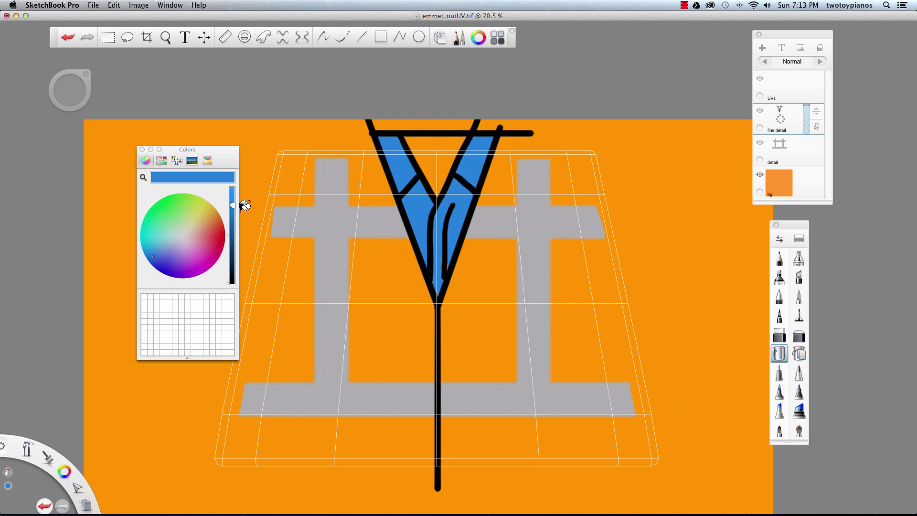
left_click_drag(64, 472, 80, 492)
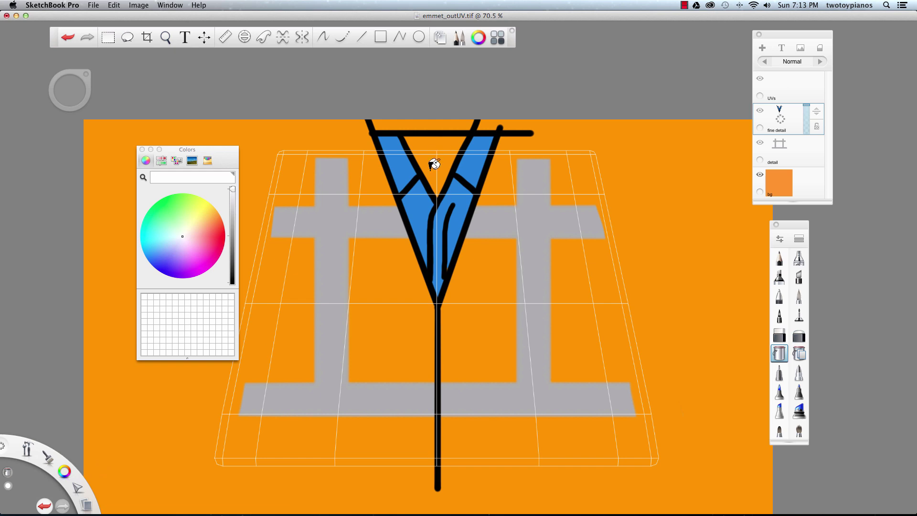
left_click(447, 156)
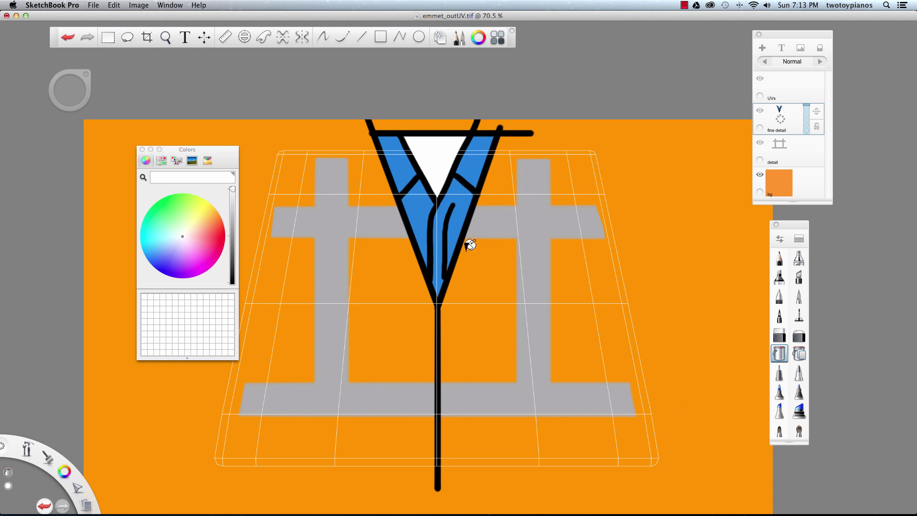
Paint a black trapezoid pocket outline over the right vertical grey stripe, just above the lower grey band.
left_click_drag(232, 189, 234, 285)
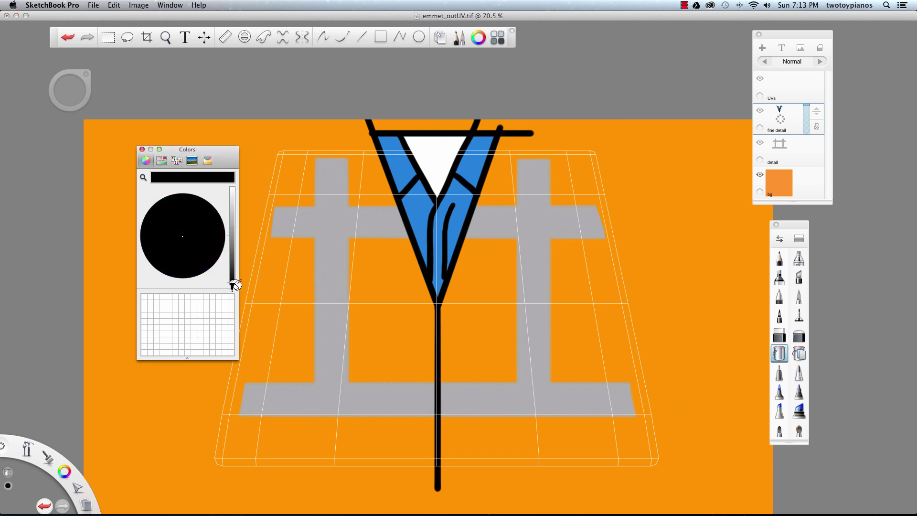
left_click(800, 298)
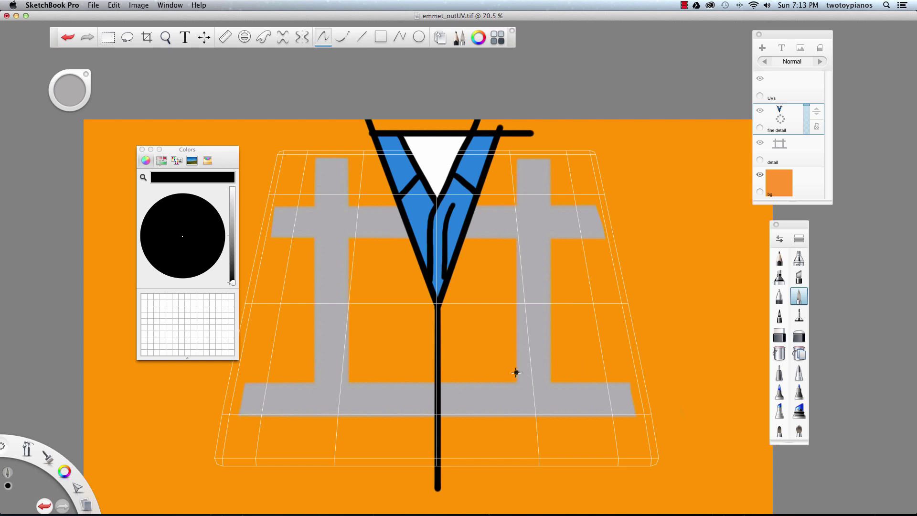
left_click_drag(489, 375, 582, 374)
left_click(567, 341)
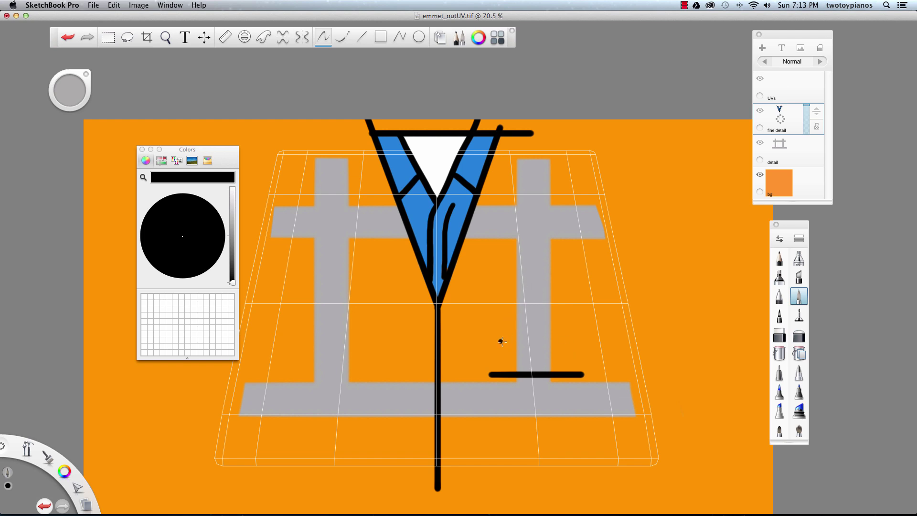
left_click_drag(495, 334, 571, 334)
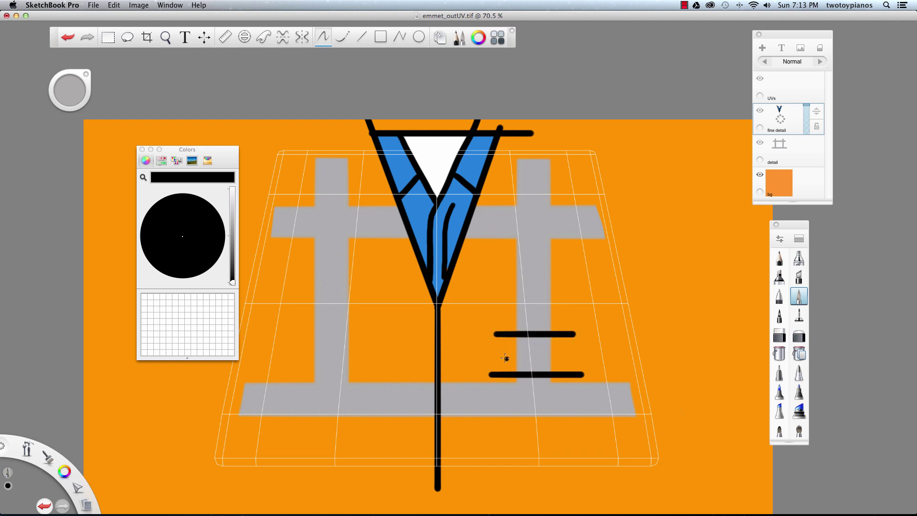
left_click_drag(495, 335, 491, 371)
left_click_drag(574, 334, 581, 372)
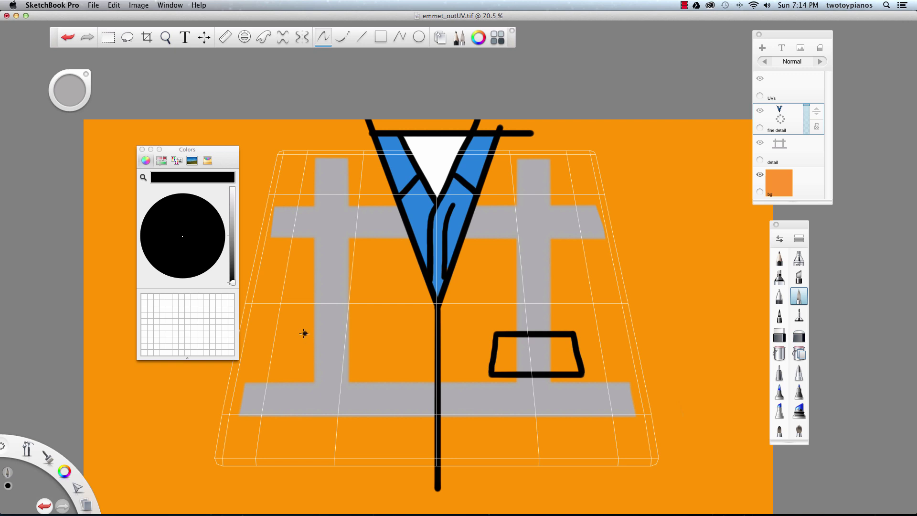
Paint a matching black trapezoid pocket outline over the left vertical grey stripe, level with the right pocket.
left_click_drag(294, 330, 364, 334)
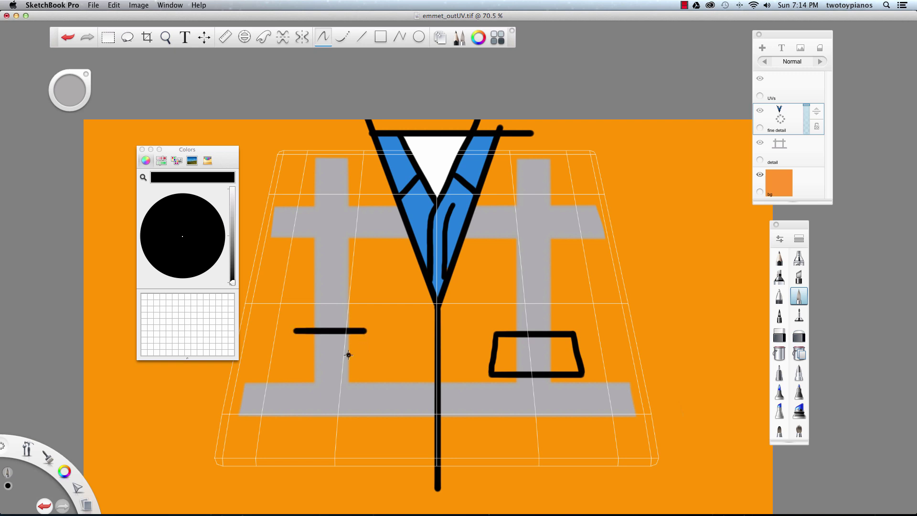
left_click_drag(283, 374, 375, 373)
left_click(362, 344)
left_click_drag(364, 331, 375, 373)
left_click_drag(294, 330, 279, 372)
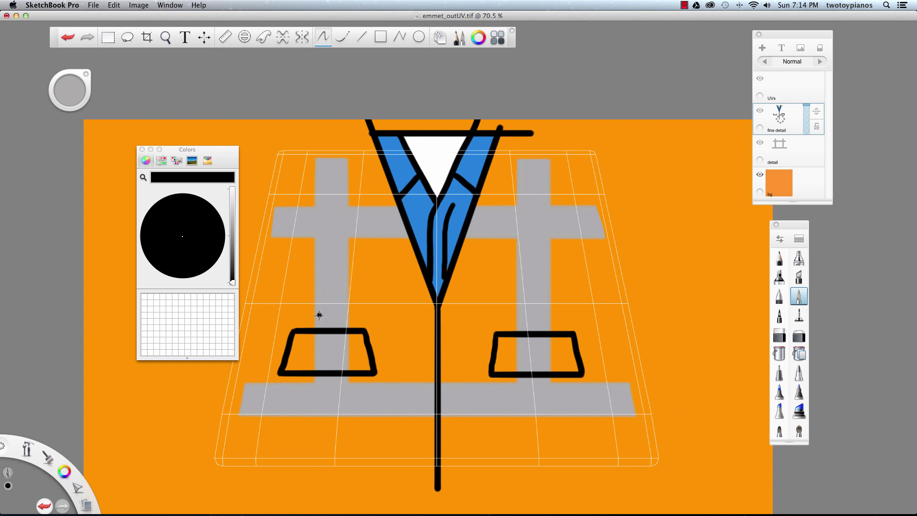
Paint a black rounded arch on top of the left pocket and a short vertical line down through the pocket's middle.
mouse_move(313, 329)
left_mouse_down()
mouse_move(314, 310)
mouse_move(340, 283)
mouse_move(349, 325)
mouse_move(381, 315)
mouse_move(409, 328)
mouse_move(403, 185)
left_mouse_up()
key("ctrl+z")
key("space")
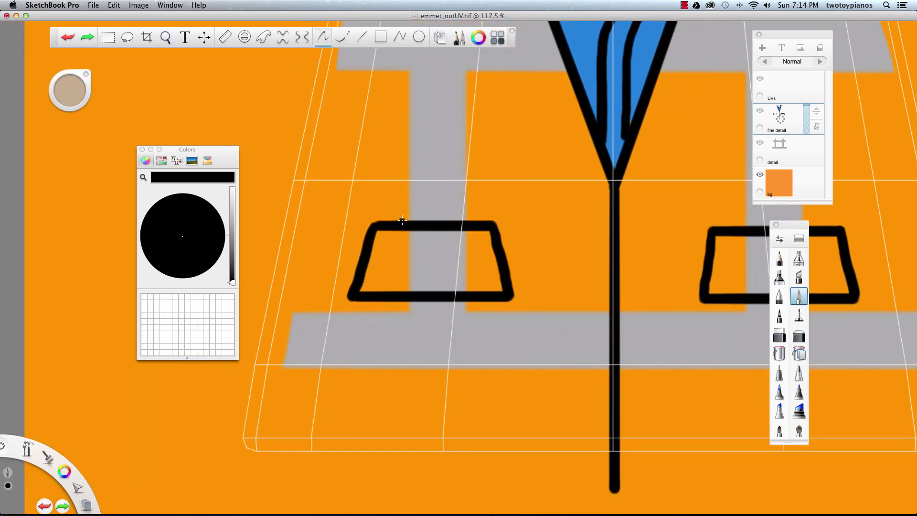
mouse_move(403, 221)
left_mouse_down()
mouse_move(405, 188)
mouse_move(431, 152)
mouse_move(454, 170)
mouse_move(457, 222)
left_mouse_up()
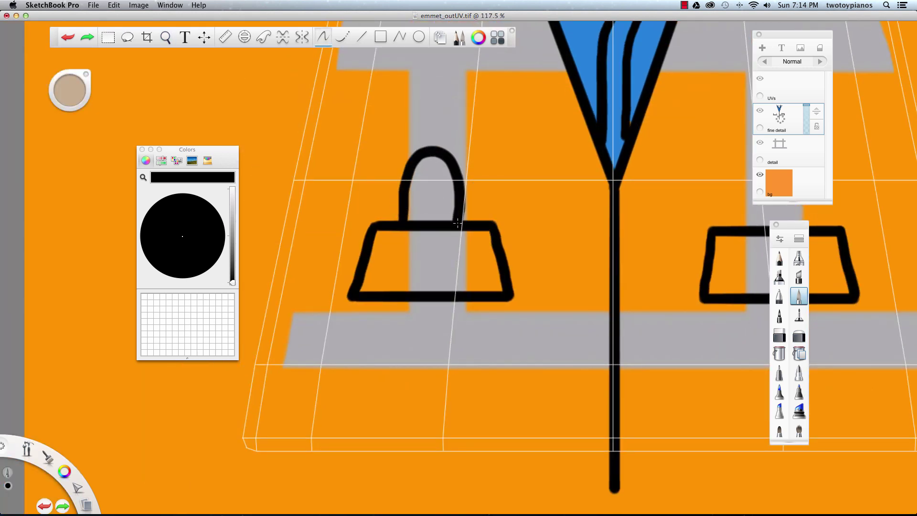
left_click(460, 130)
left_click_drag(430, 209, 428, 311)
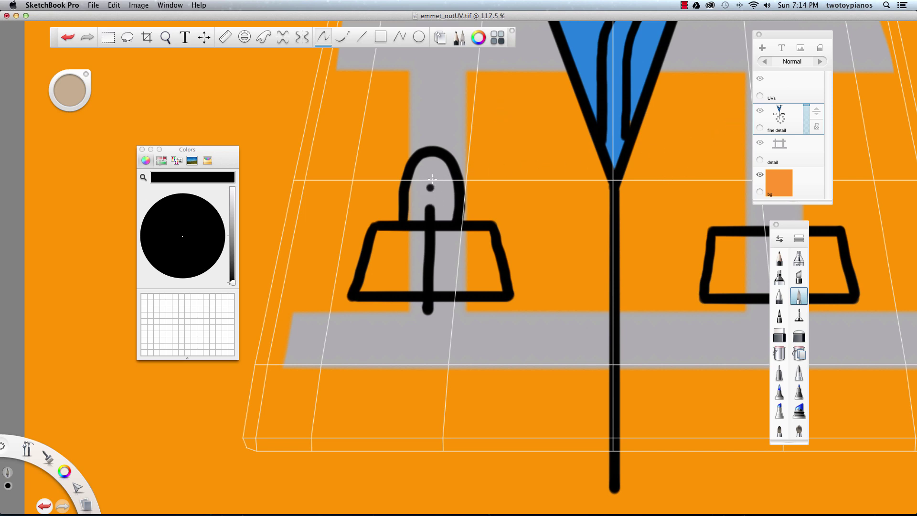
On the detail layer, paint the arch's interior and a small oval above it in blue sampled from the collar.
left_click(784, 156)
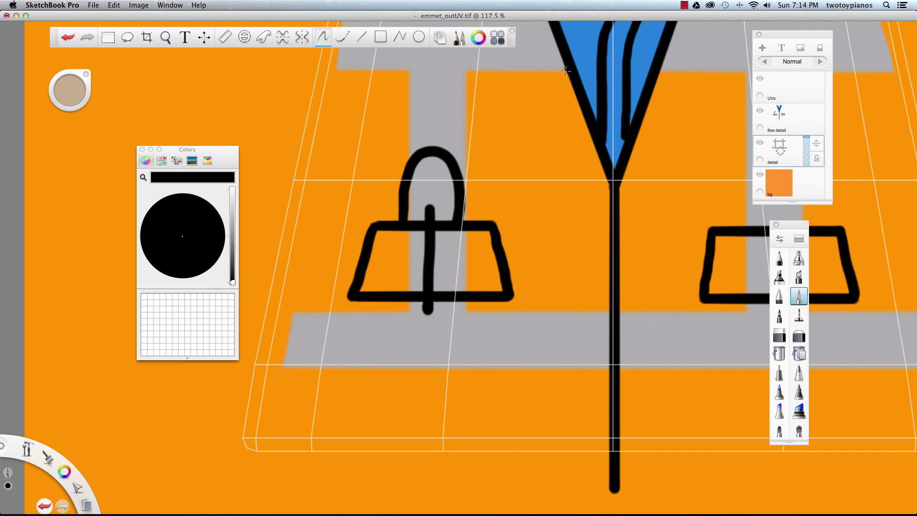
key("alt")
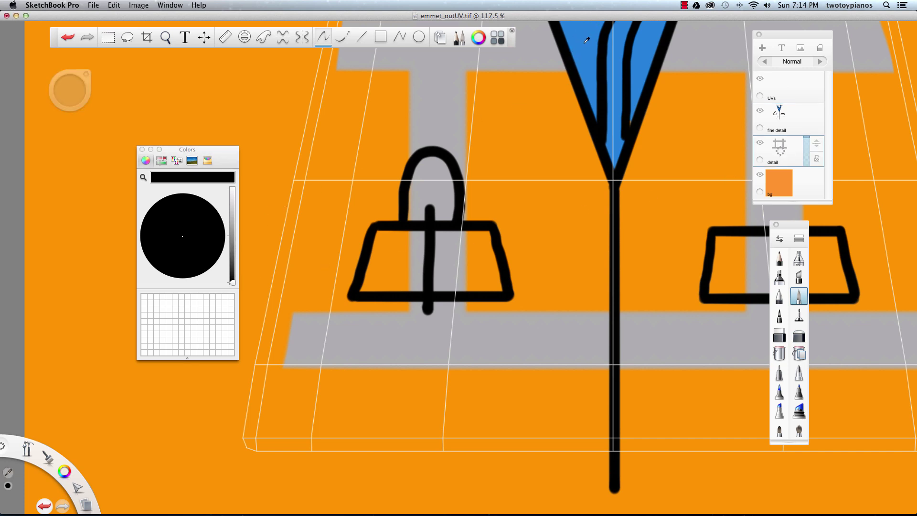
left_click(588, 43)
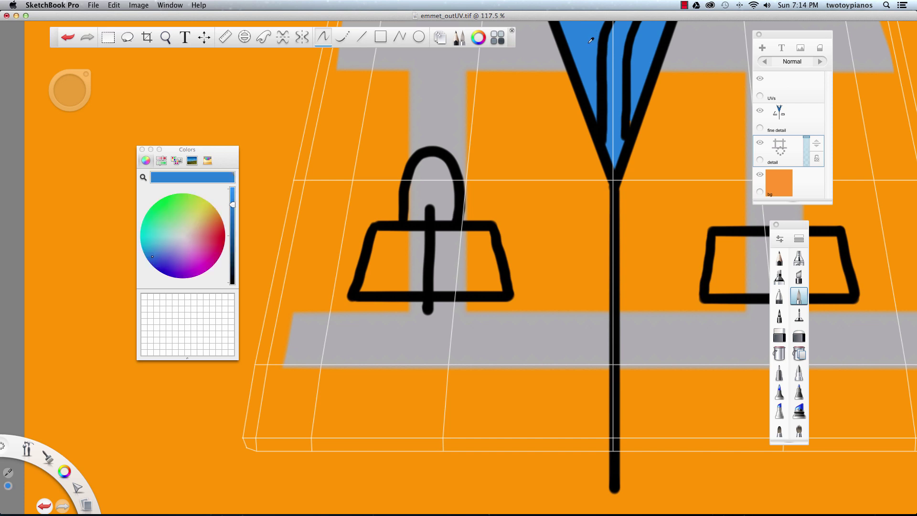
key("alt")
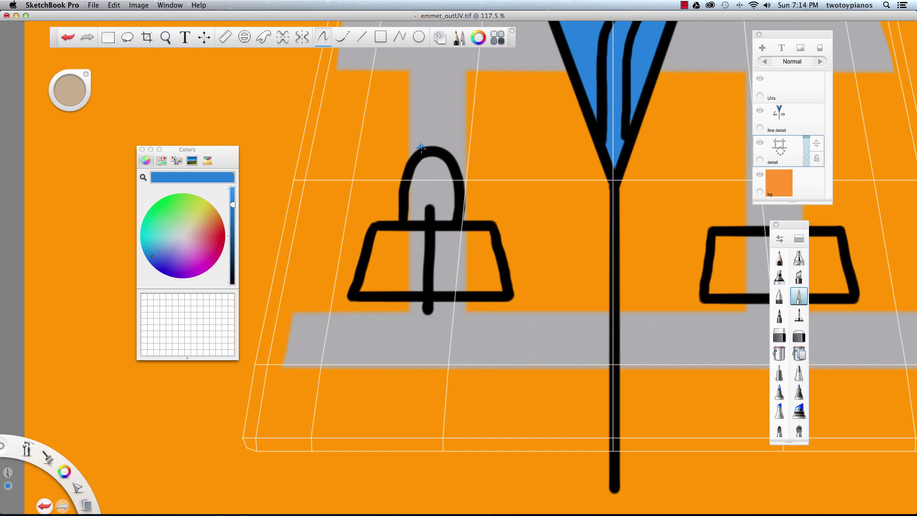
mouse_move(419, 147)
left_mouse_down()
mouse_move(428, 116)
mouse_move(441, 115)
mouse_move(446, 149)
left_mouse_up()
left_click_drag(435, 117, 432, 142)
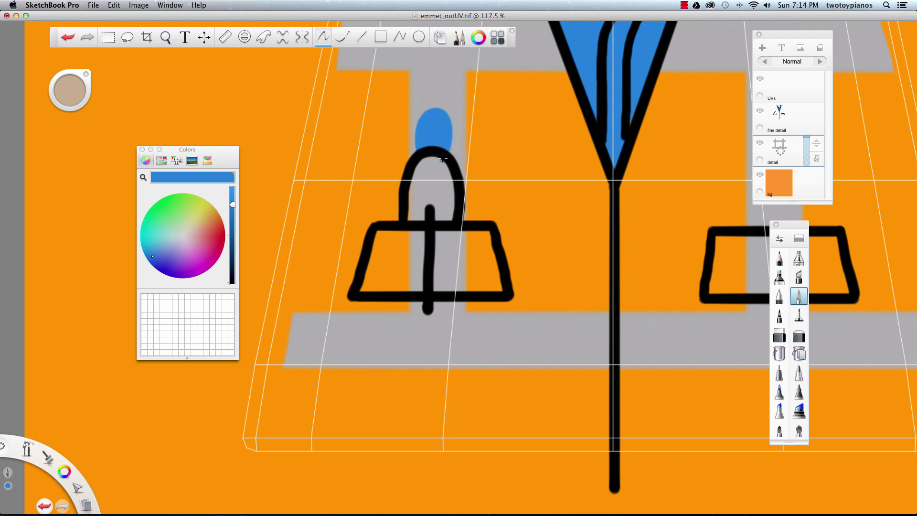
mouse_move(431, 160)
left_mouse_down()
mouse_move(409, 220)
mouse_move(429, 211)
mouse_move(420, 191)
mouse_move(423, 204)
mouse_move(432, 198)
mouse_move(440, 160)
mouse_move(453, 214)
mouse_move(440, 217)
mouse_move(431, 201)
left_mouse_up()
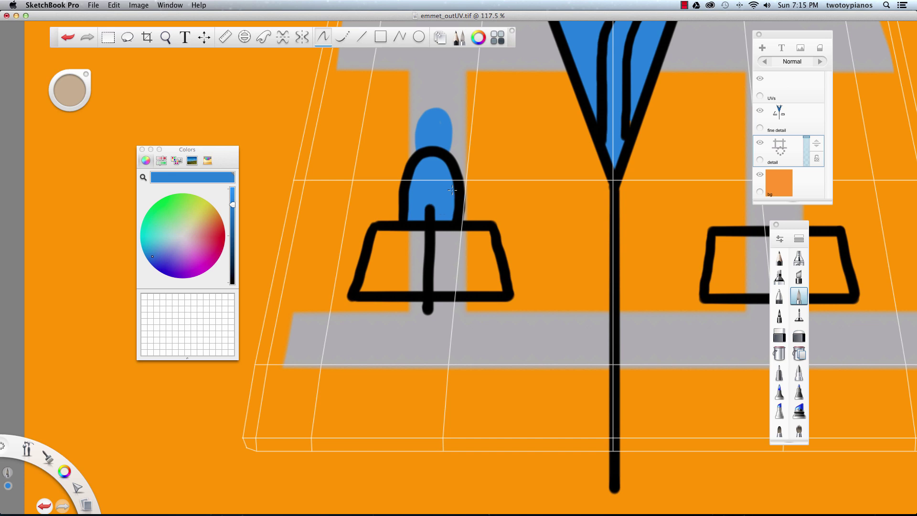
Cut away the fine detail layer's neckline artwork above the torso UV shell and the centre line's overhang below it.
key("space")
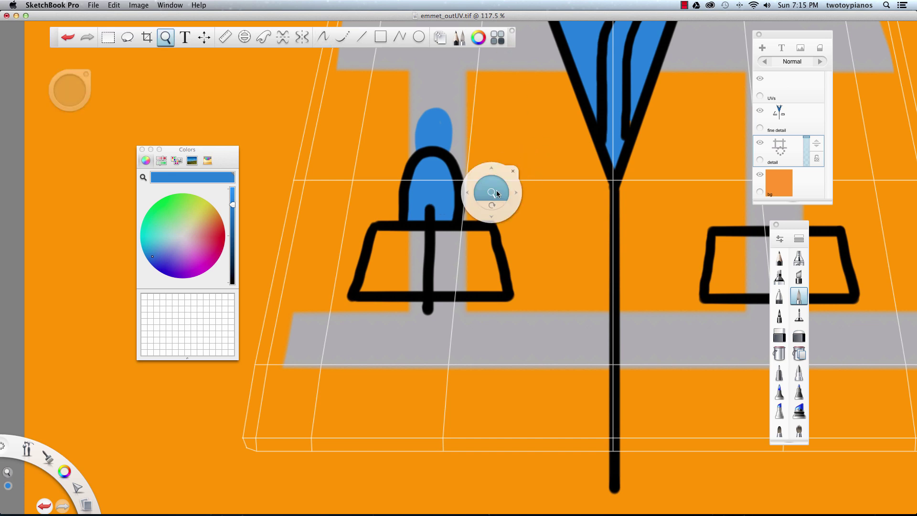
left_click_drag(497, 193, 396, 261)
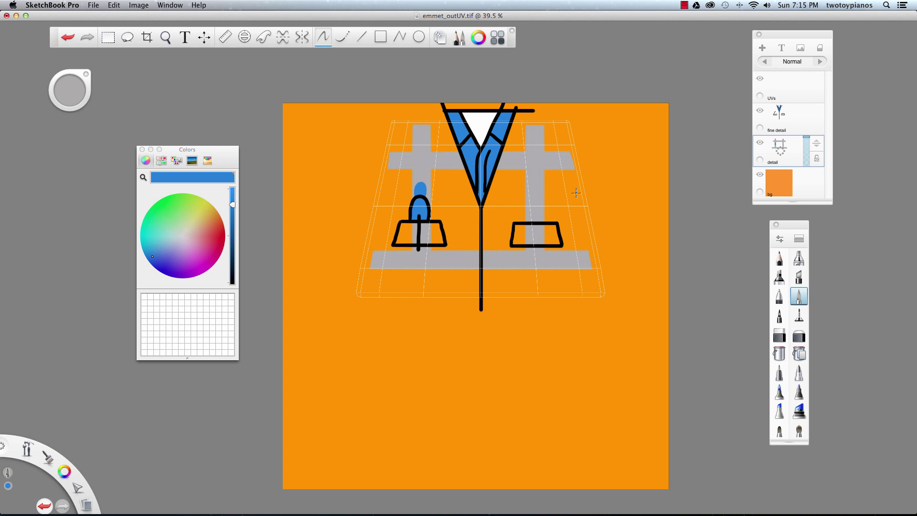
left_click(108, 37)
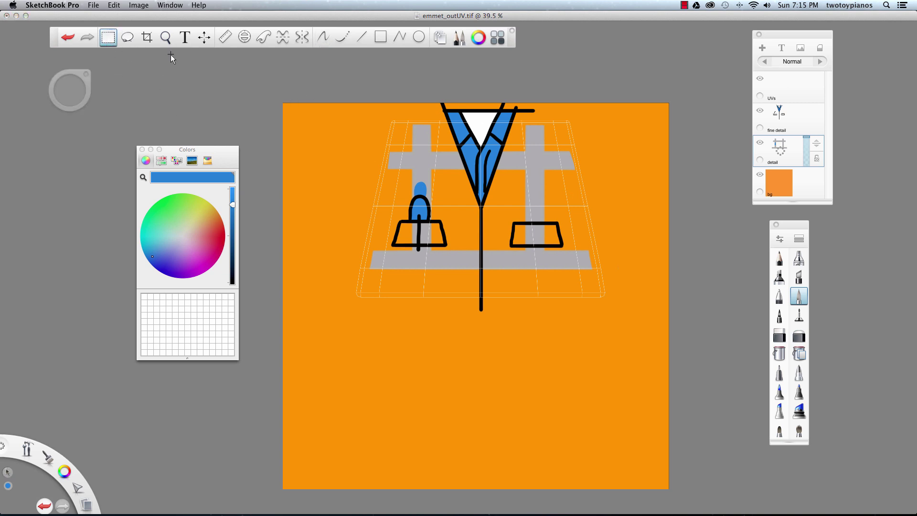
left_click_drag(381, 102, 582, 123)
left_click(783, 122)
key("super+x")
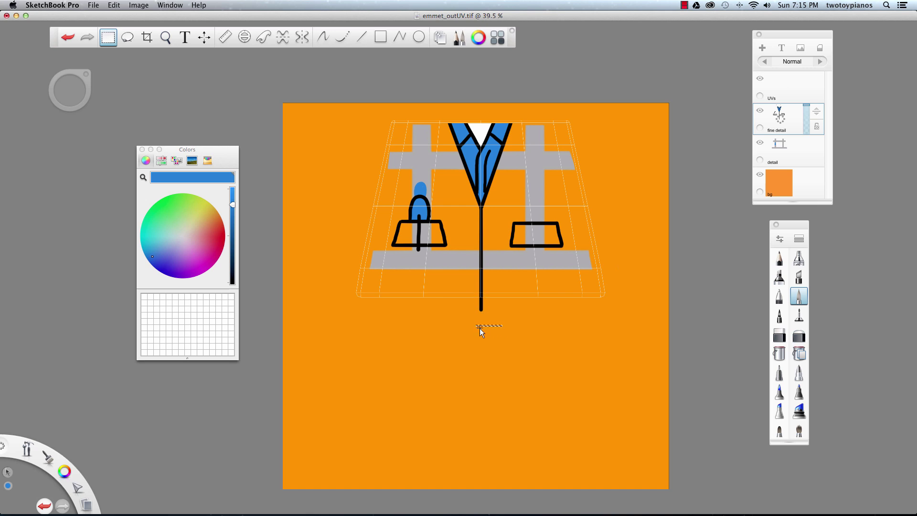
key("super+x")
Draw a thin black rectangle outline just below the torso UV shell, about as wide as the shell's bottom edge.
left_click(380, 39)
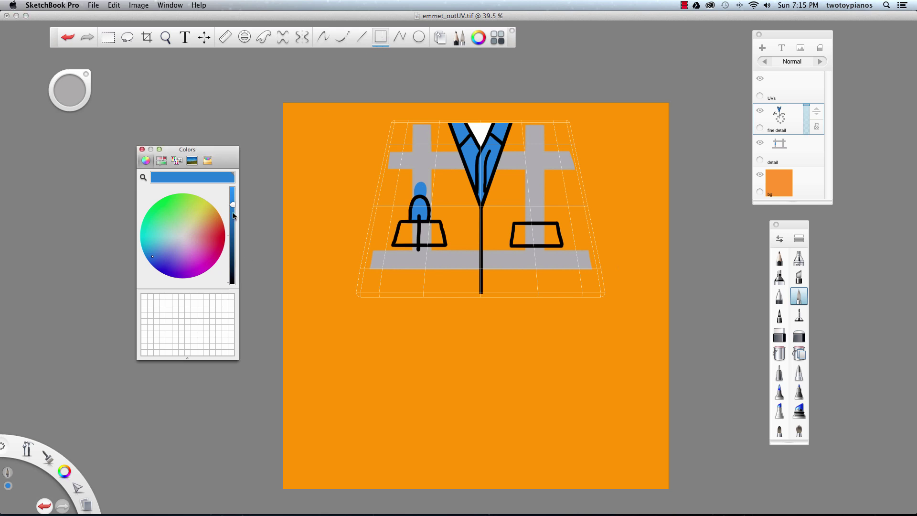
left_click_drag(232, 205, 232, 282)
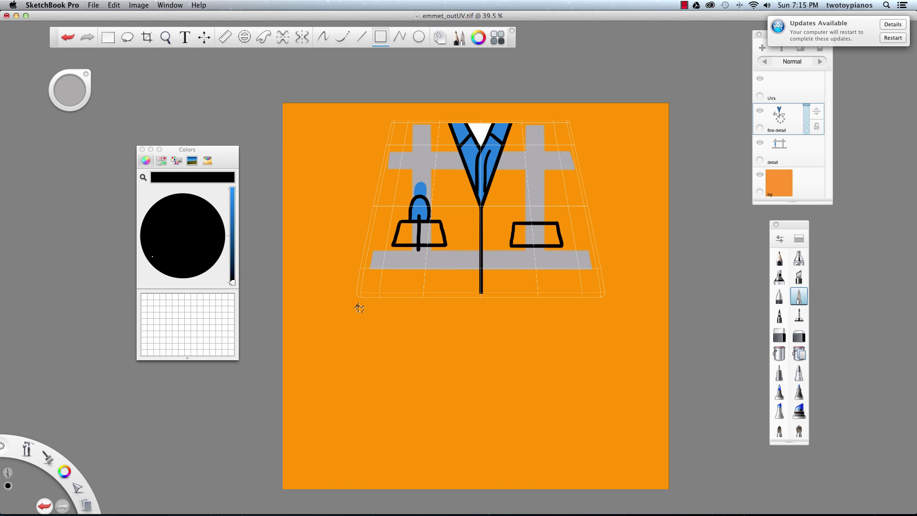
left_click_drag(358, 306, 605, 324)
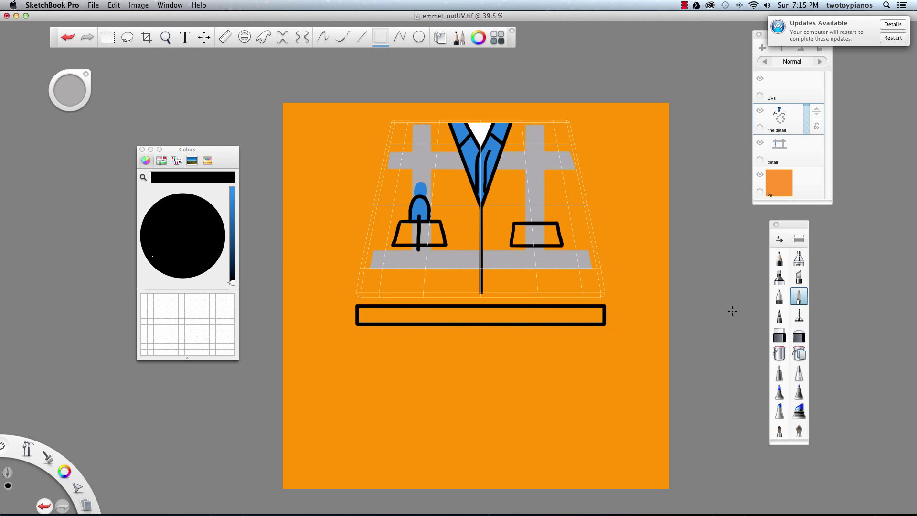
Fill the outlined rectangle below the torso shell with solid black and reduce the eraser's size.
left_click(779, 353)
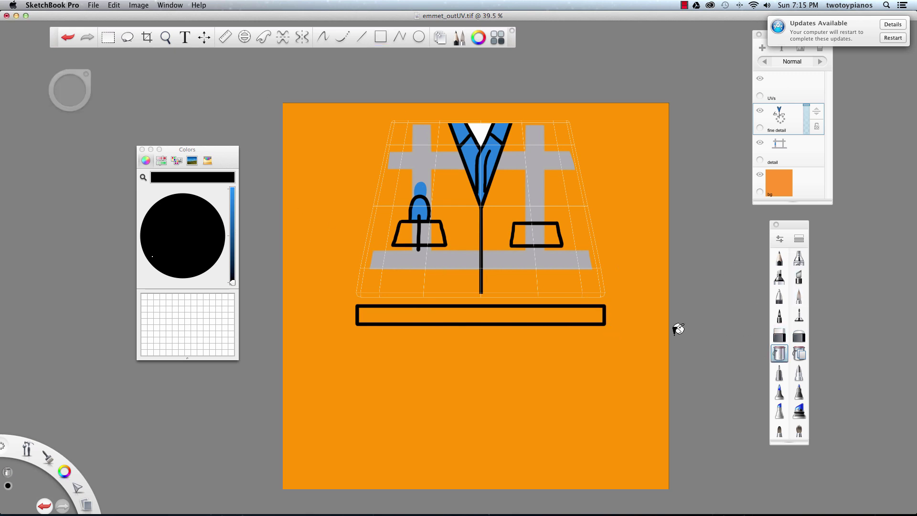
left_click(547, 307)
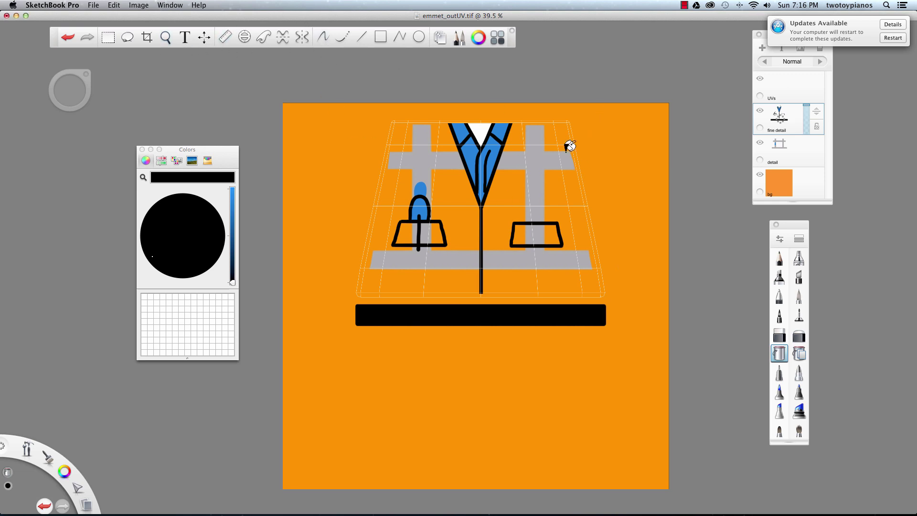
left_click(779, 336)
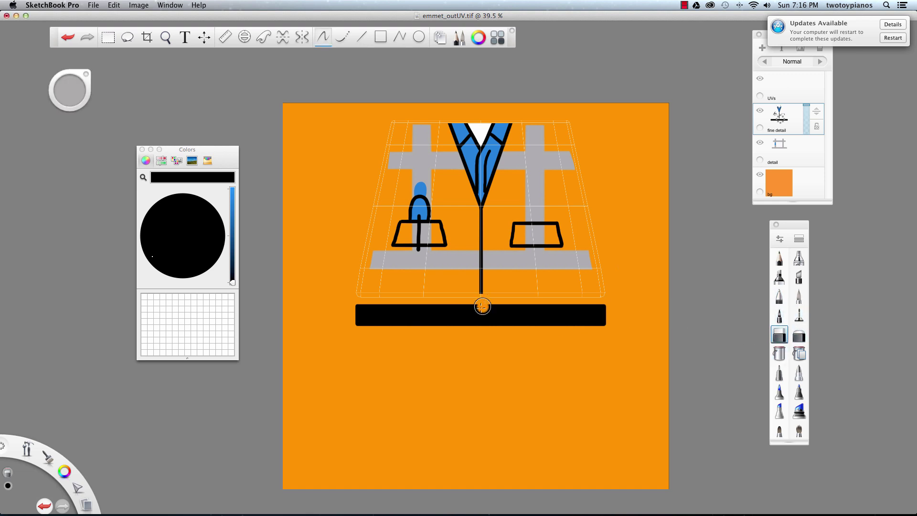
left_click_drag(74, 88, 35, 99)
left_click_drag(380, 299, 379, 329)
left_click_drag(583, 299, 583, 331)
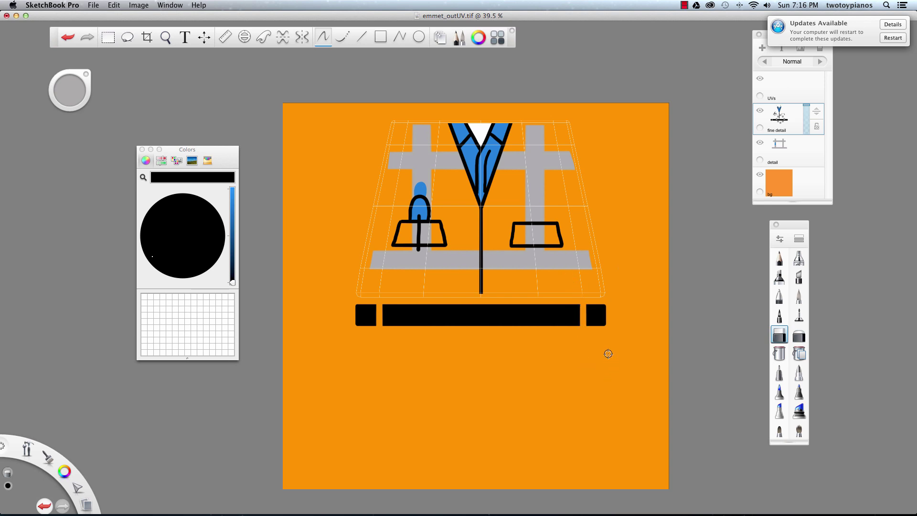
key("super+z")
key("super+z")
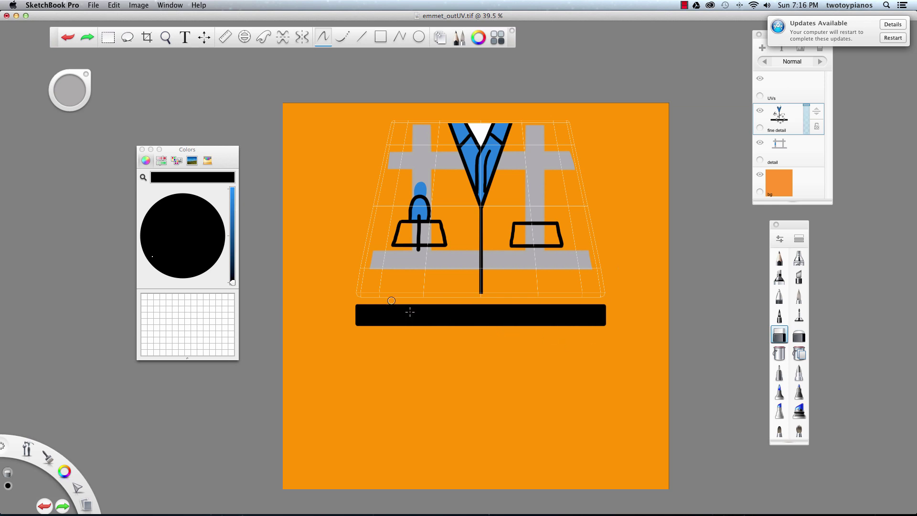
Erase four vertical gaps through the black belt bar: a narrow one near each end and a wider one below each pocket.
left_click_drag(372, 300, 372, 327)
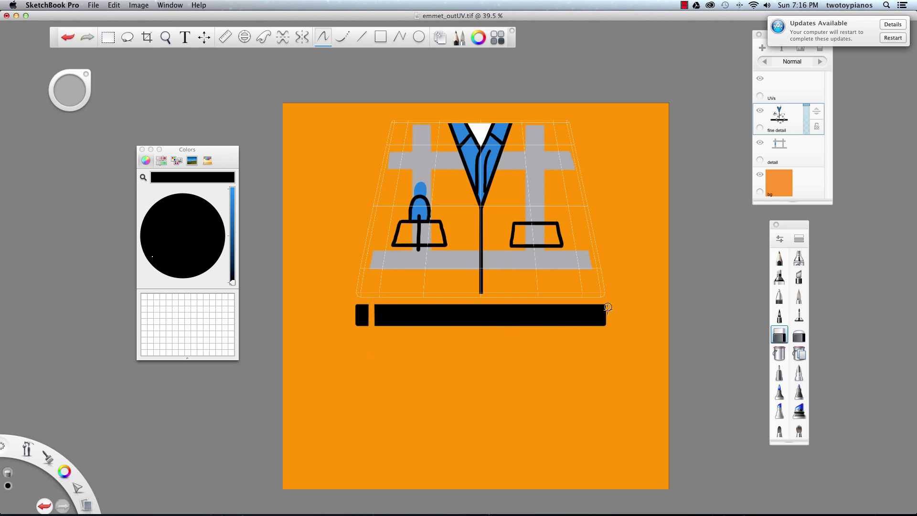
left_click_drag(592, 298, 591, 327)
mouse_move(418, 300)
left_mouse_down()
mouse_move(424, 353)
mouse_move(424, 300)
mouse_move(424, 327)
left_mouse_up()
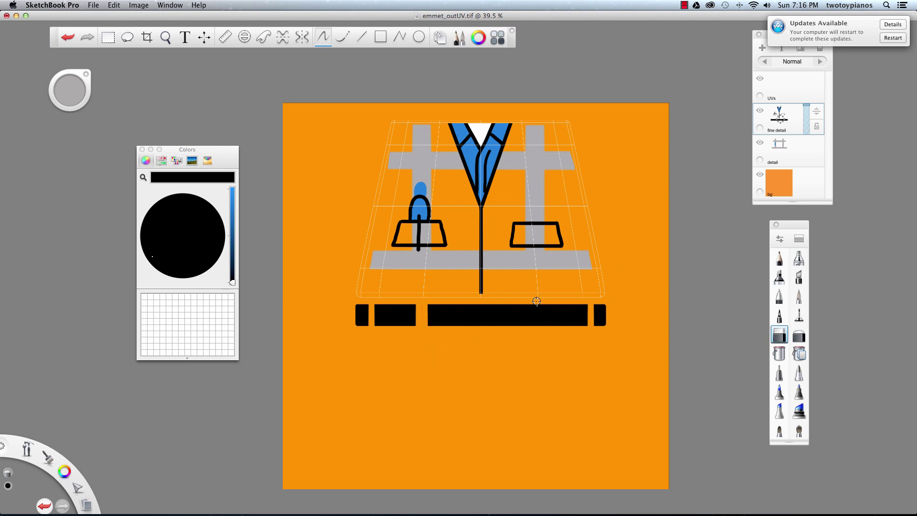
left_click_drag(538, 300, 542, 326)
Draw a rectangular buckle at the belt's centre in the grey sampled from the vest stripe and fill it with that grey.
left_click(793, 300)
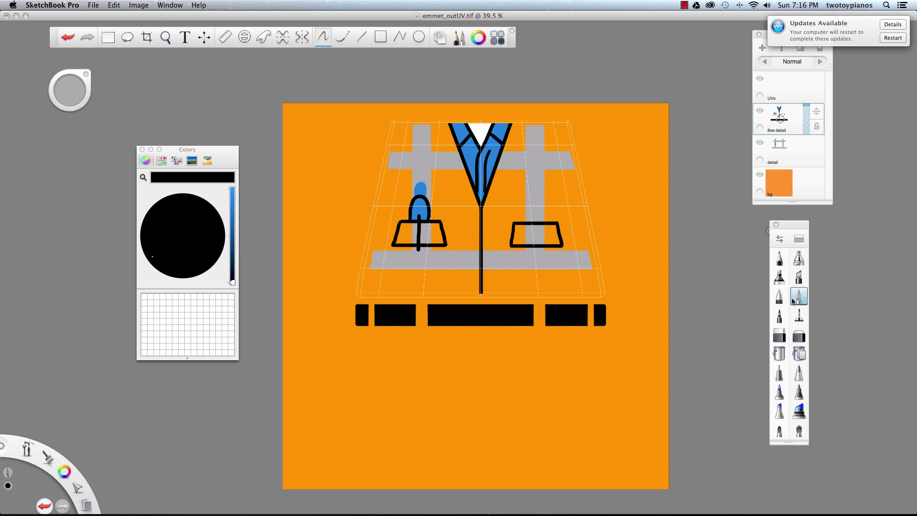
key("alt")
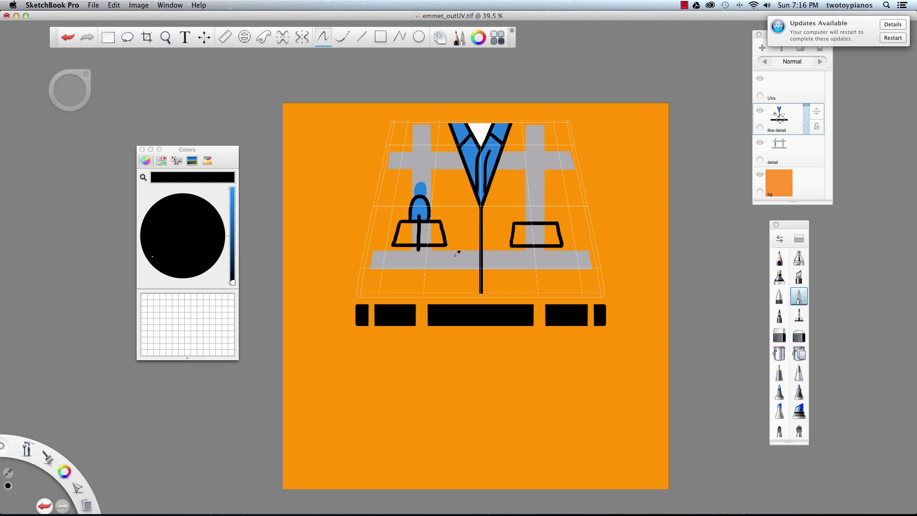
left_click(458, 256, "alt")
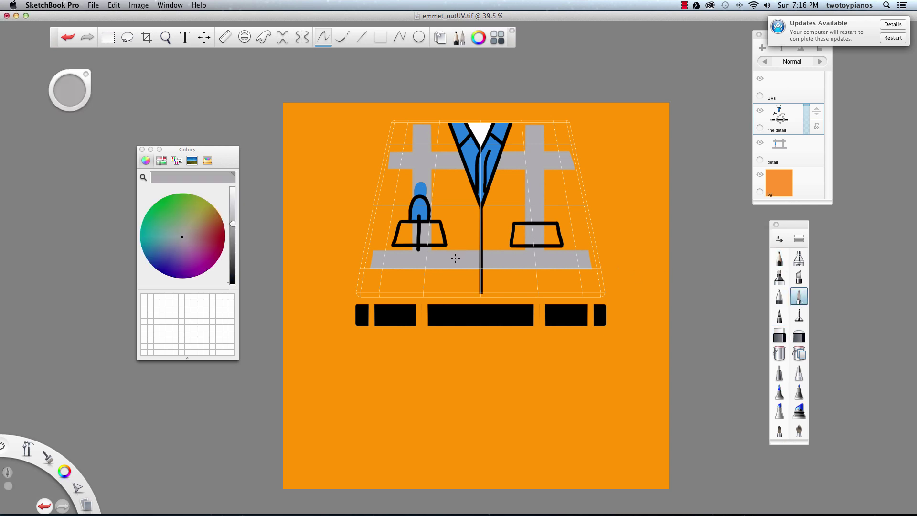
left_click(380, 37)
left_click_drag(490, 322, 496, 325)
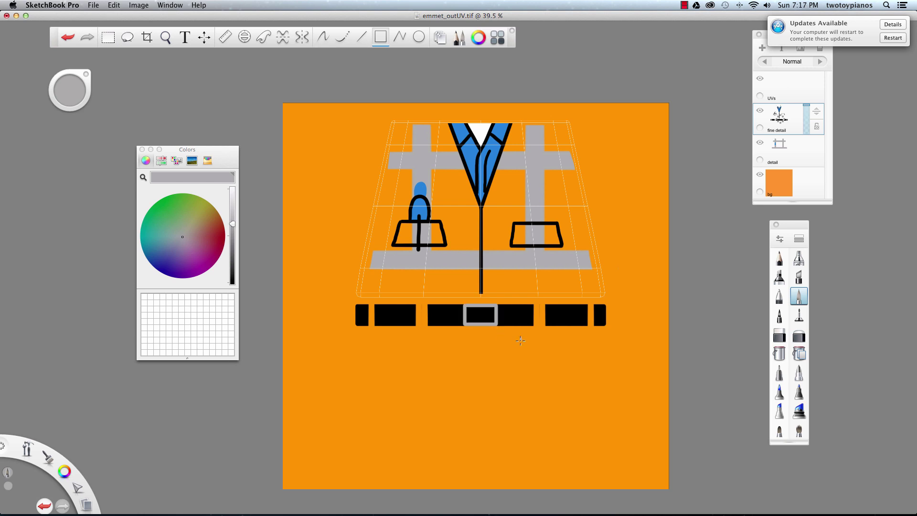
left_click(779, 353)
left_click(480, 313)
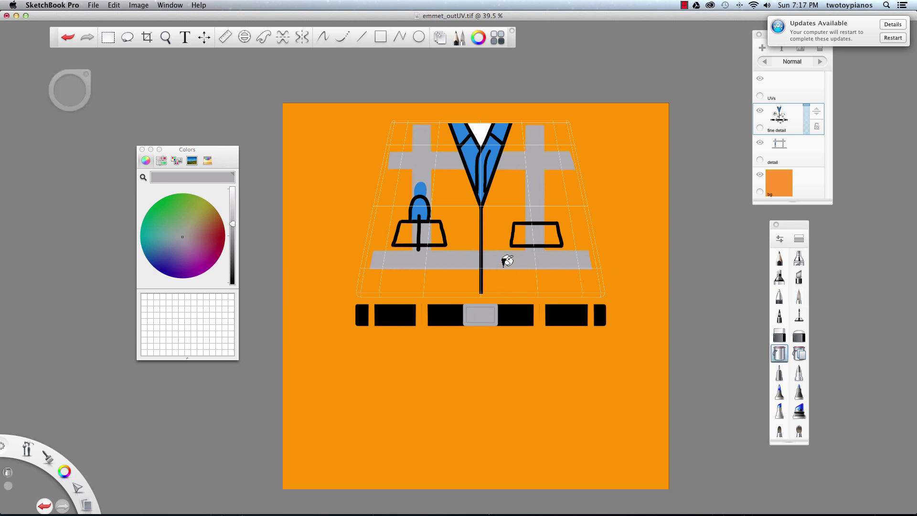
Paint over the thin dark outline left inside the grey buckle.
left_click(799, 297)
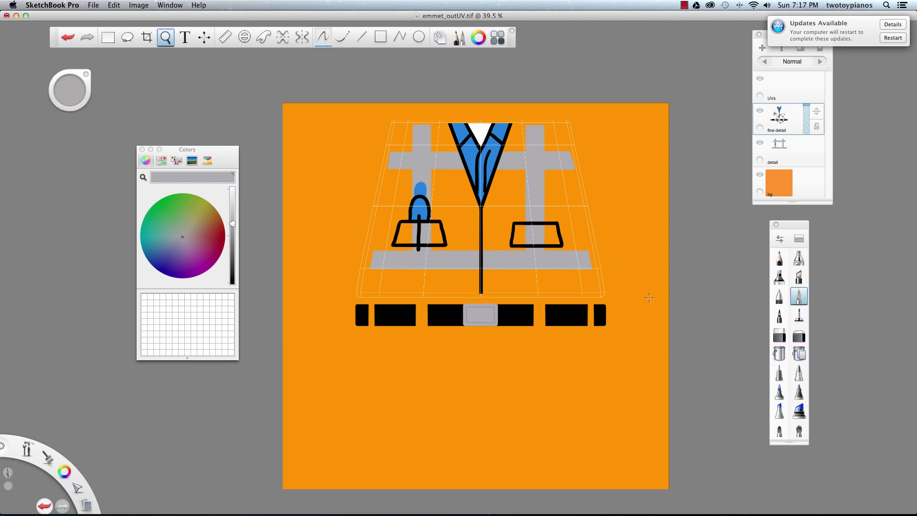
scroll(535, 303, "up", 5)
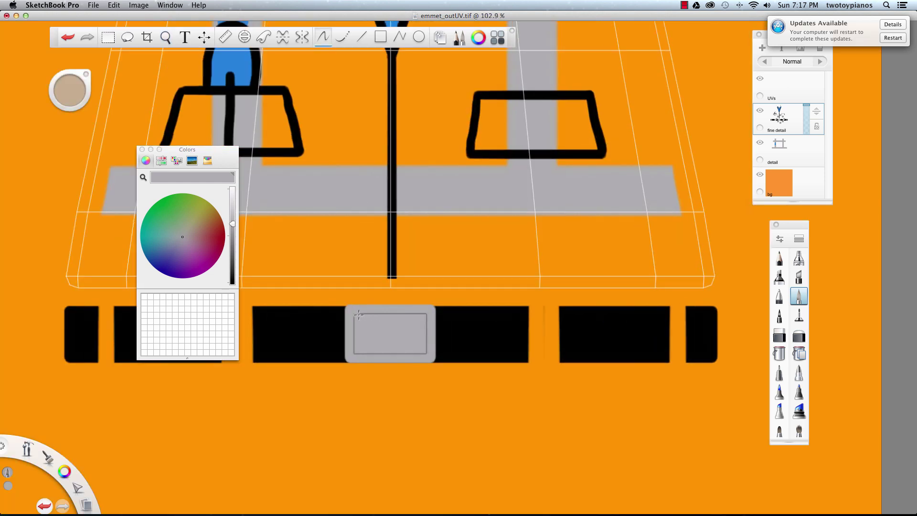
mouse_move(359, 315)
left_mouse_down()
mouse_move(419, 314)
mouse_move(425, 355)
mouse_move(356, 353)
mouse_move(356, 313)
left_mouse_up()
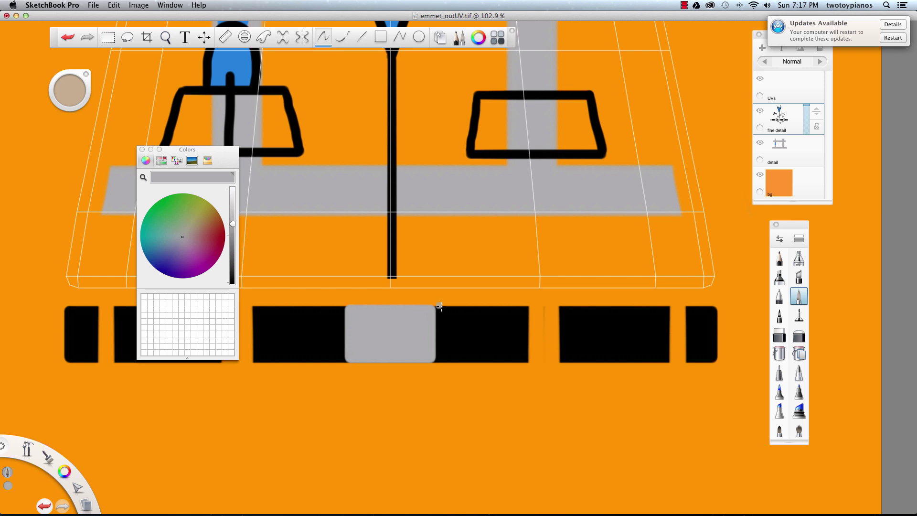
Paint two opposing curved black strokes on the buckle, forming a broken ring.
left_click_drag(232, 224, 253, 286)
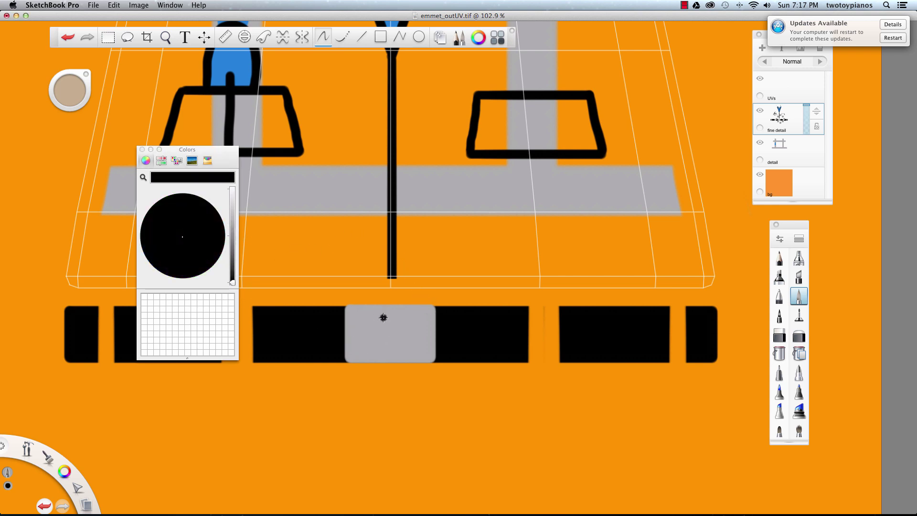
mouse_move(385, 315)
left_mouse_down()
mouse_move(365, 322)
mouse_move(362, 335)
mouse_move(400, 352)
mouse_move(414, 319)
left_mouse_up()
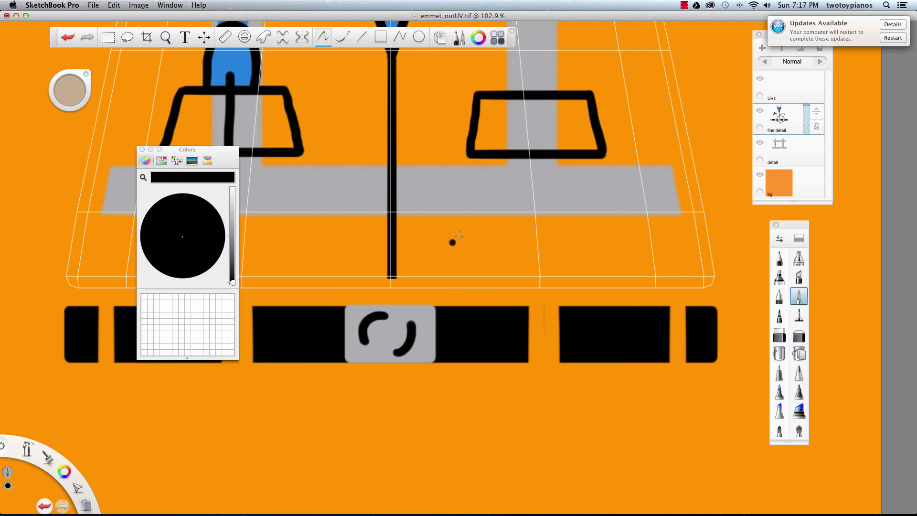
key("super+z")
mouse_move(393, 353)
left_mouse_down()
mouse_move(412, 337)
mouse_move(413, 320)
left_mouse_up()
key("super+z")
mouse_move(389, 351)
left_mouse_down()
mouse_move(410, 340)
mouse_move(402, 322)
left_mouse_up()
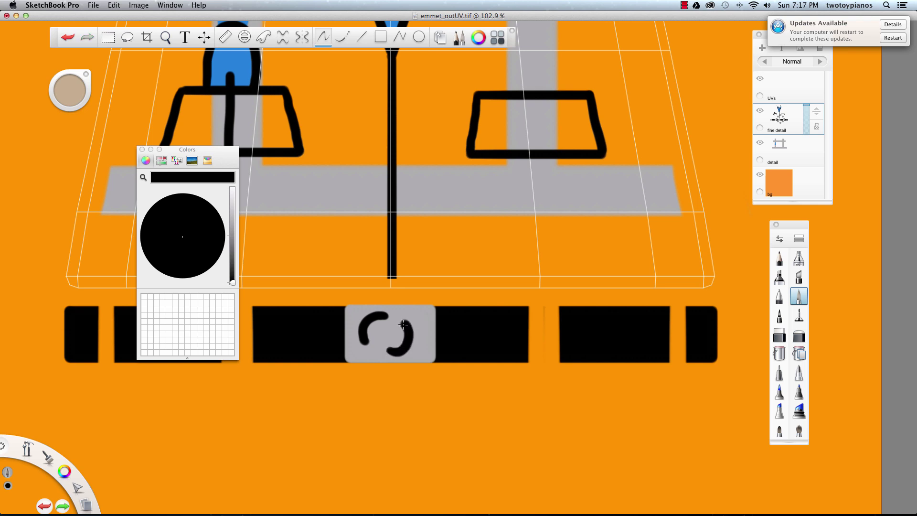
Draw a black rectangle outline for a badge below the right half of the belt.
left_click(447, 269)
left_click_drag(452, 273, 372, 332)
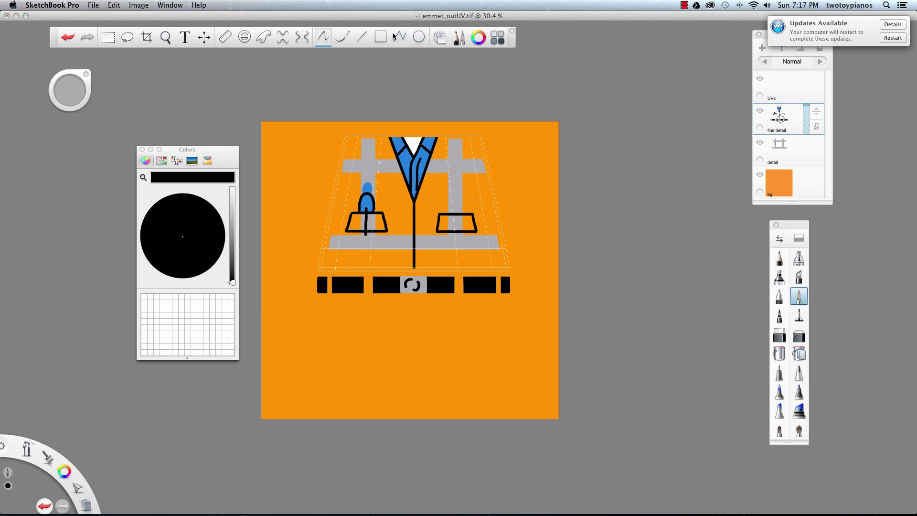
left_click(165, 37)
left_click_drag(476, 321, 514, 325)
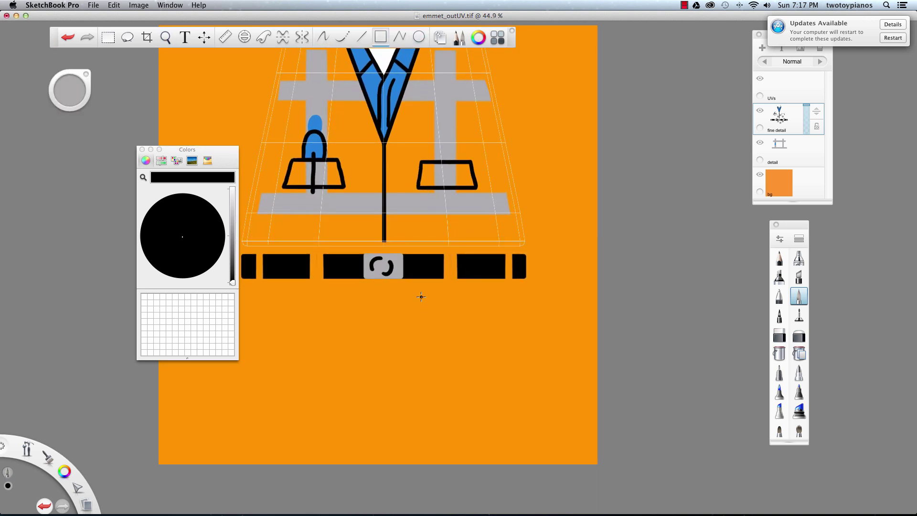
left_click_drag(426, 304, 525, 365)
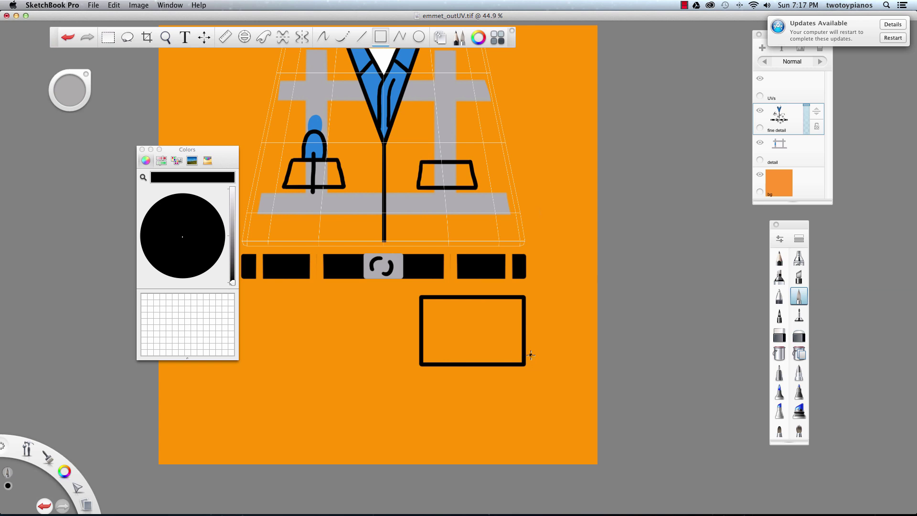
Draw a smaller rectangle inside the lower part of the badge and three short horizontal lines in its right half.
left_click(323, 37)
key("r")
mouse_move(445, 338)
left_mouse_down()
mouse_move(509, 357)
mouse_move(513, 399)
left_mouse_up()
key("super+z")
left_click_drag(480, 350, 515, 357)
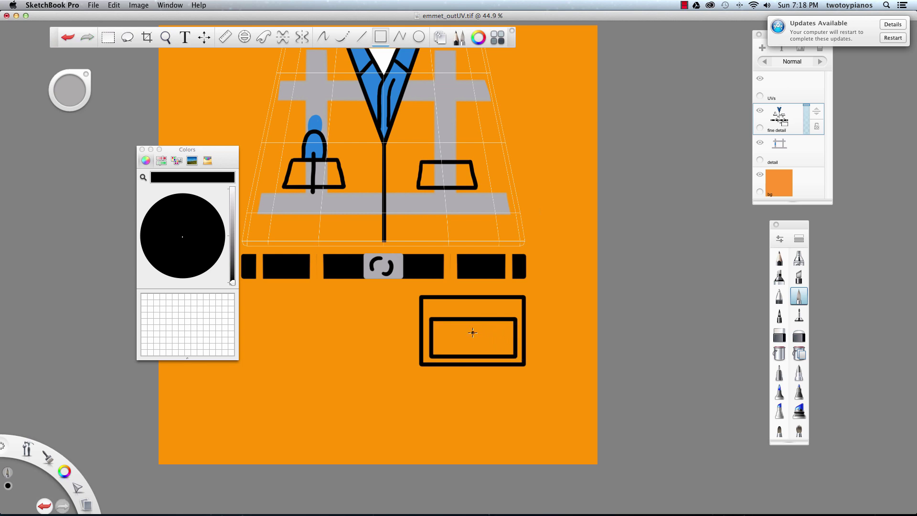
key("Escape")
mouse_move(474, 329)
left_mouse_down()
mouse_move(506, 332)
mouse_move(479, 349)
mouse_move(500, 349)
left_mouse_up()
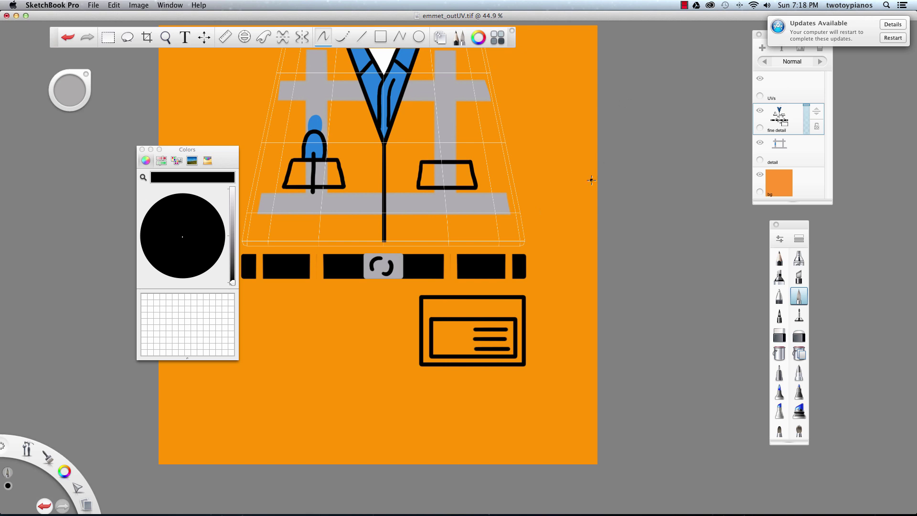
Draw a thin, nearly square photo frame with a smaller brush in the left half of the badge's inner rectangle.
key("space")
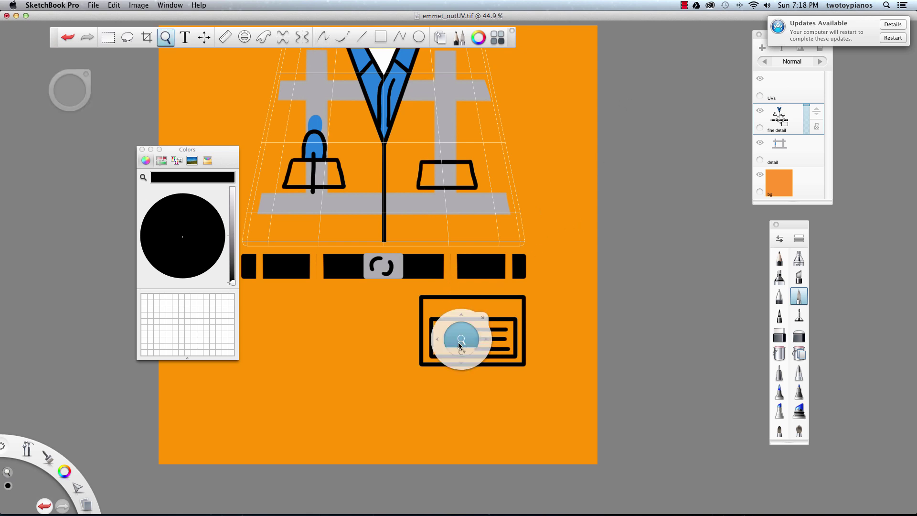
left_click_drag(476, 321, 371, 318)
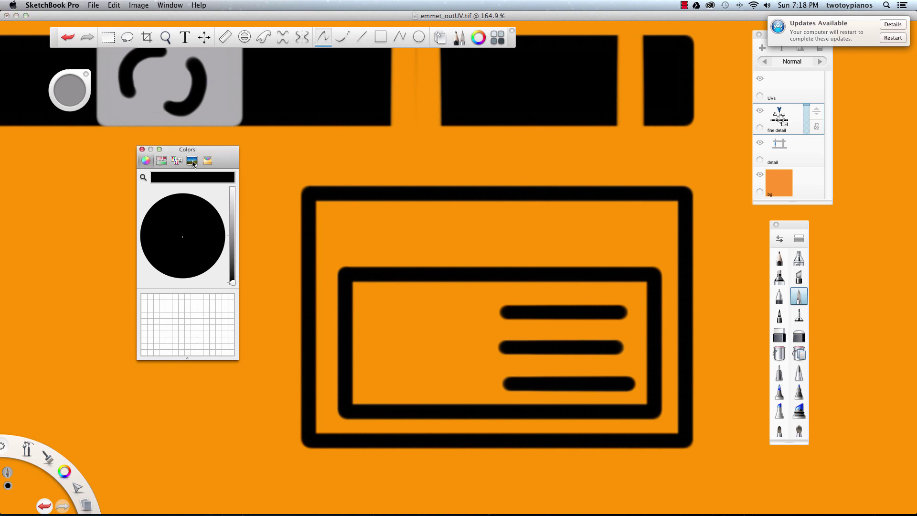
left_click_drag(60, 89, 54, 101)
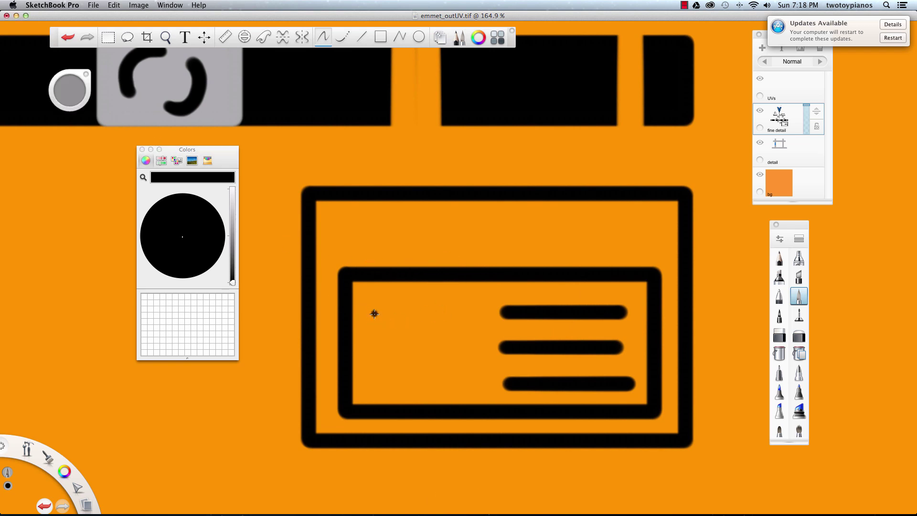
left_click(380, 37)
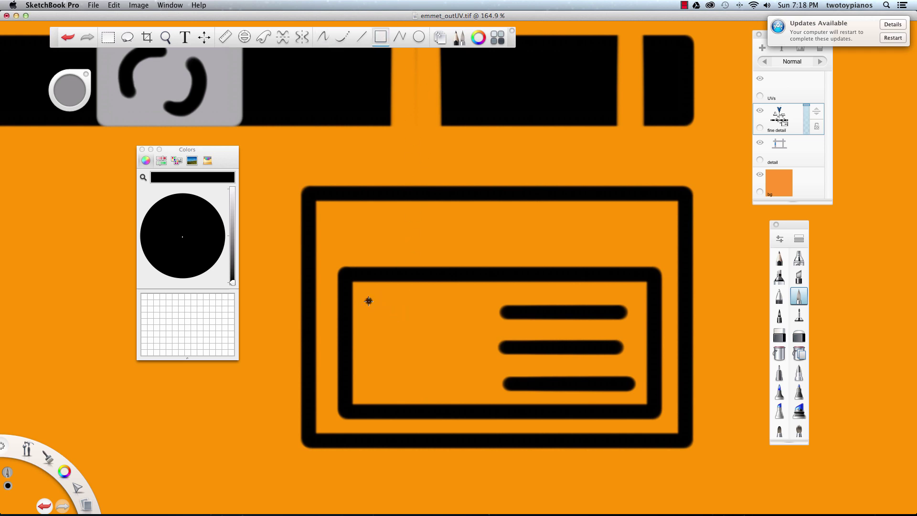
left_click_drag(425, 367, 470, 389)
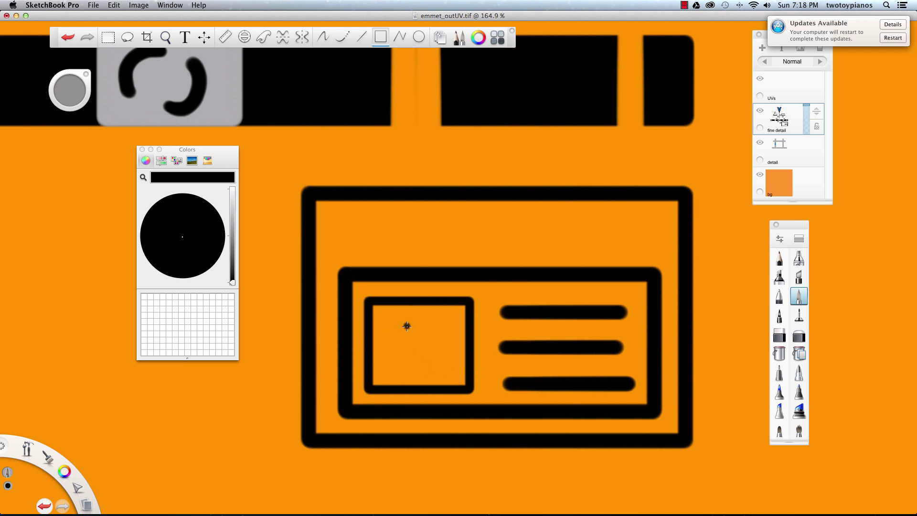
Paint a freehand minifigure head-and-shoulders outline with a stud on top inside the photo frame.
left_click_drag(389, 325, 413, 332)
key("super+z")
left_click(323, 36)
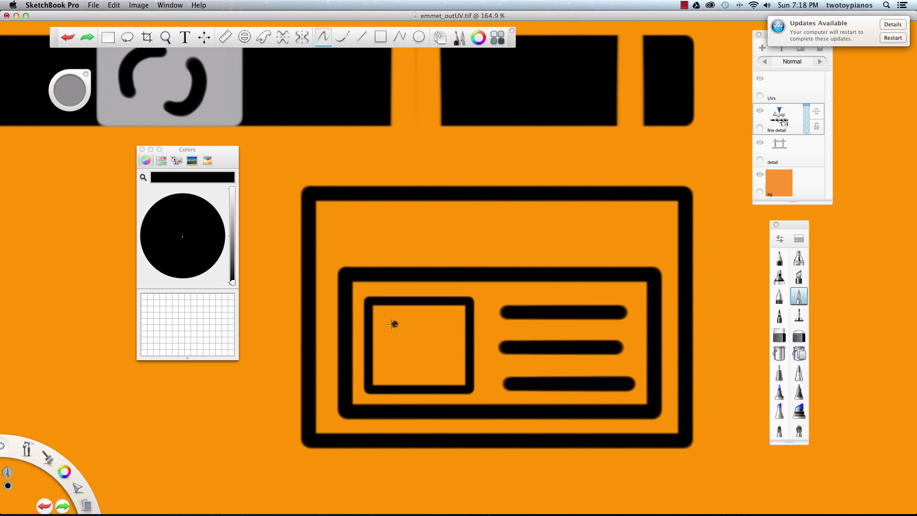
mouse_move(402, 325)
left_mouse_down()
mouse_move(381, 327)
mouse_move(381, 351)
mouse_move(403, 380)
mouse_move(377, 385)
left_mouse_up()
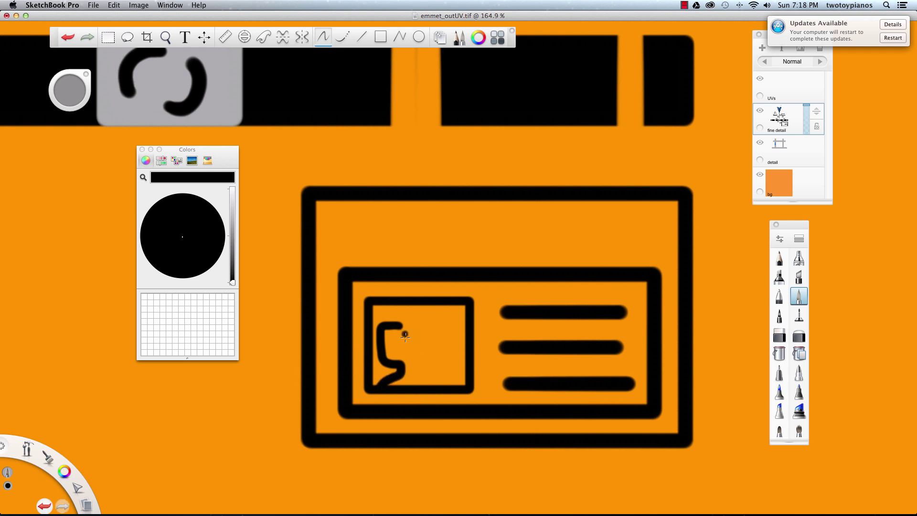
mouse_move(394, 318)
left_mouse_down()
mouse_move(424, 314)
mouse_move(426, 324)
mouse_move(444, 326)
mouse_move(449, 360)
mouse_move(429, 376)
mouse_move(454, 384)
left_mouse_up()
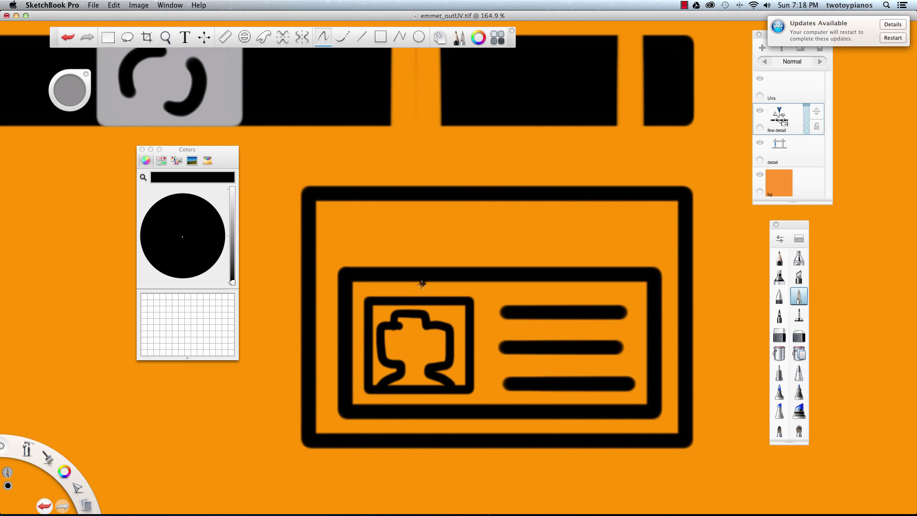
Erase the photo frame's bottom edge between the figure's shoulders using a smaller eraser.
left_click(380, 289)
left_click(779, 336)
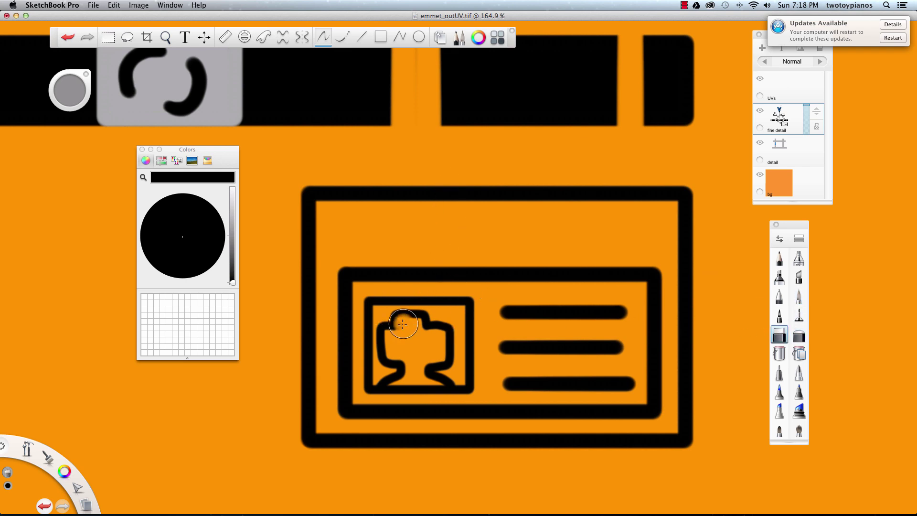
left_click(78, 71)
left_click_drag(72, 91, 56, 99)
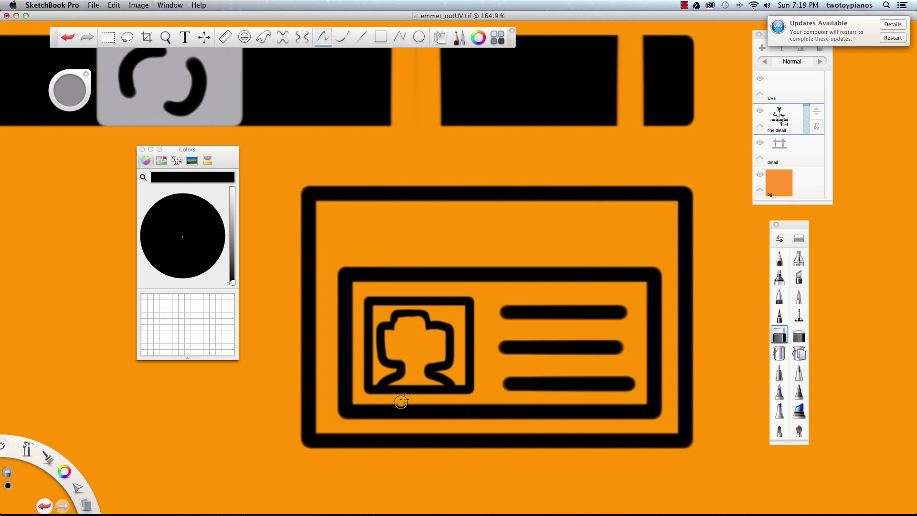
mouse_move(400, 403)
left_mouse_down()
mouse_move(381, 396)
mouse_move(398, 386)
mouse_move(448, 395)
left_mouse_up()
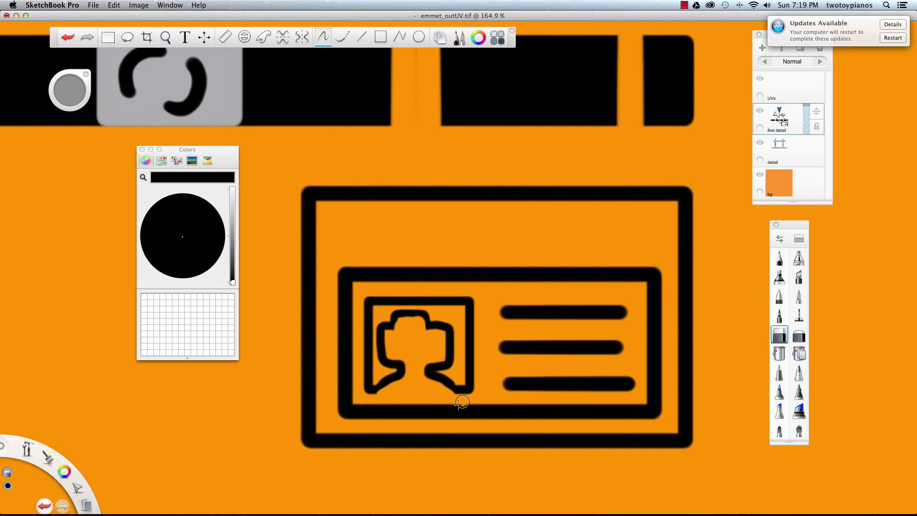
Erase the uneven stud and top-left head outline of the badge's figure and repaint them with a thin black brush.
key("space")
mouse_move(473, 289)
left_mouse_down()
mouse_move(400, 303)
mouse_move(446, 293)
mouse_move(485, 299)
left_mouse_up()
mouse_move(397, 318)
left_mouse_down()
mouse_move(378, 330)
mouse_move(402, 318)
left_mouse_up()
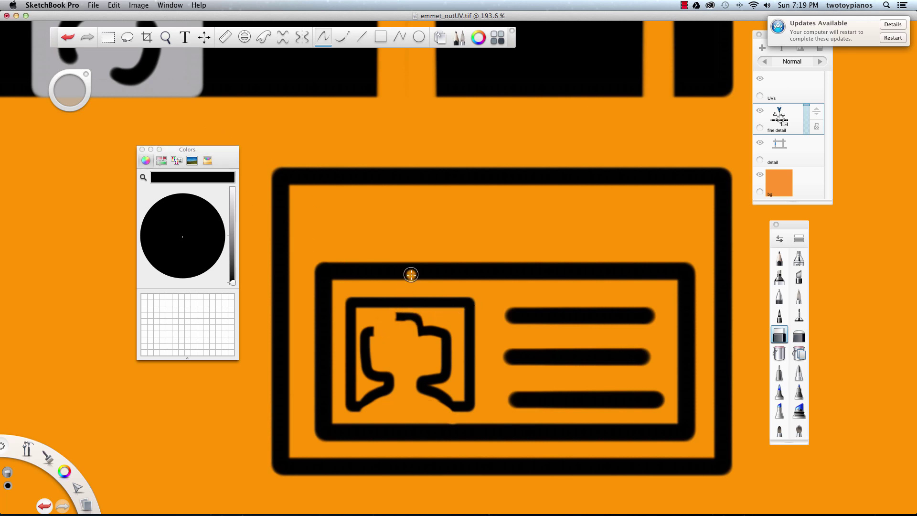
left_click(799, 296)
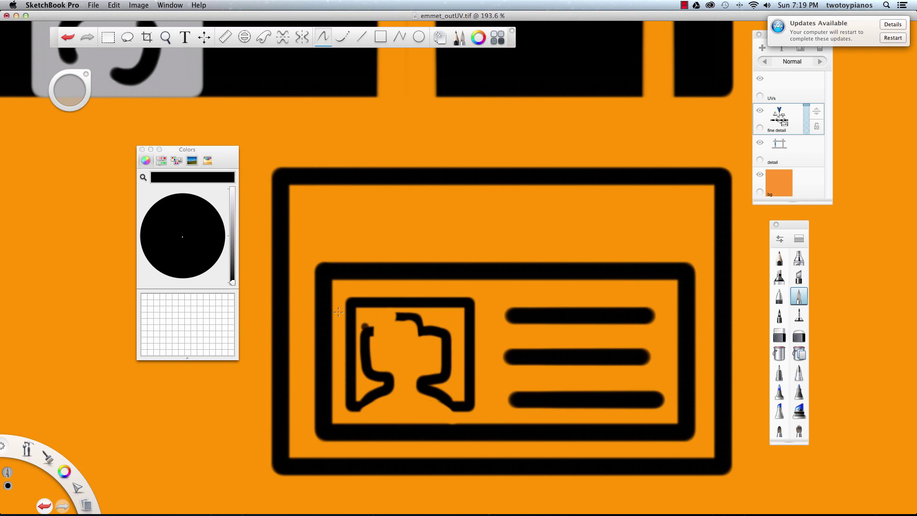
left_click_drag(398, 316, 379, 332)
left_click(424, 336)
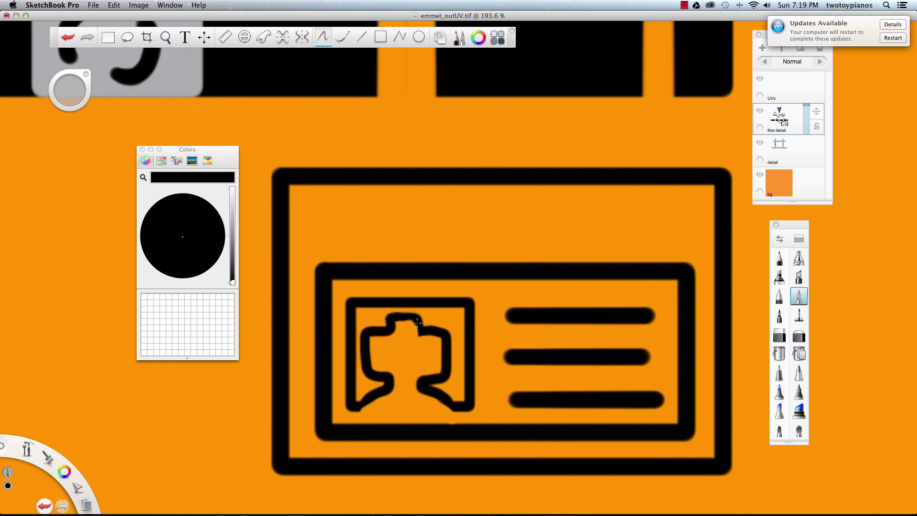
Flood-fill the badge's outer area and the photo background black, and its inner card with the light gray sampled from the vest stripe.
key("space")
left_click_drag(470, 282, 384, 318)
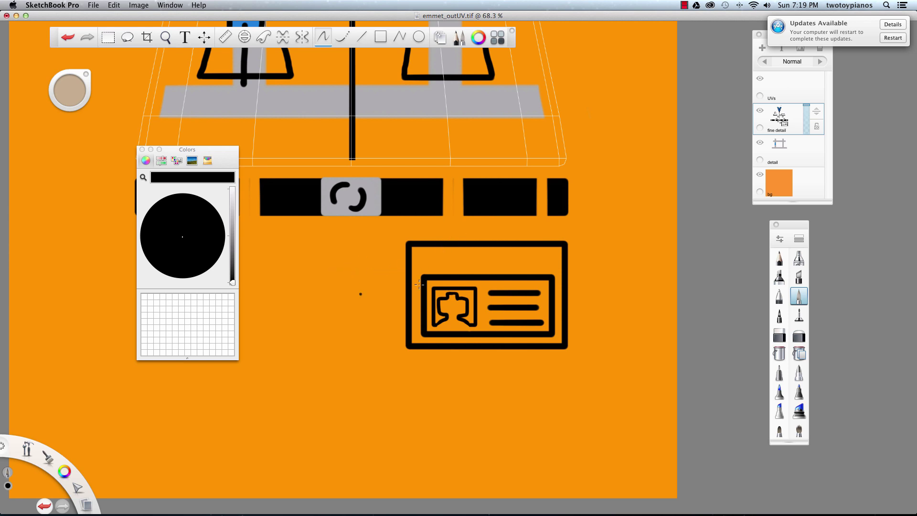
left_click(779, 354)
left_click(482, 263)
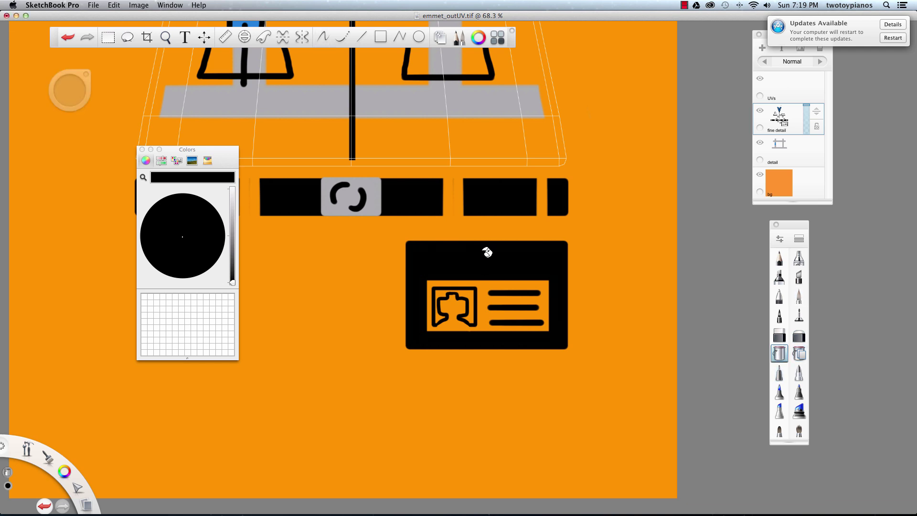
left_click(472, 286)
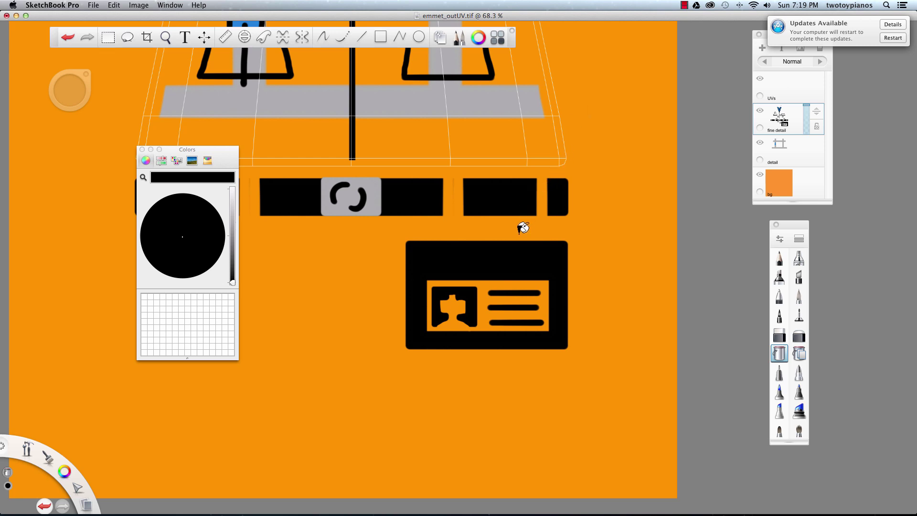
left_click(397, 106, "alt")
left_click(483, 290)
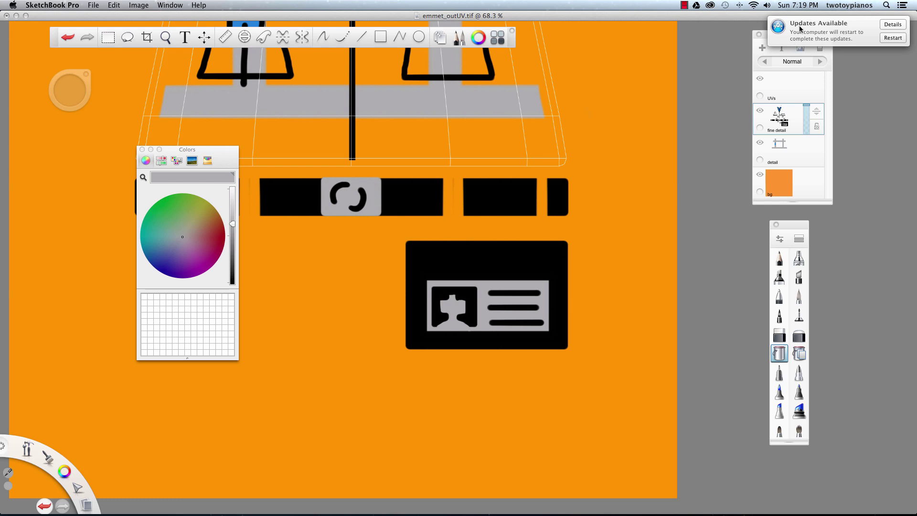
left_click(761, 48)
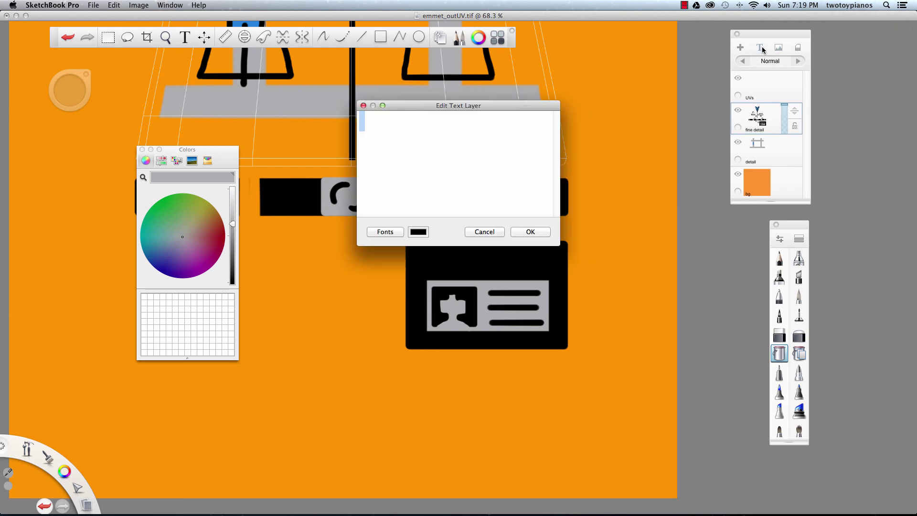
left_click(392, 233)
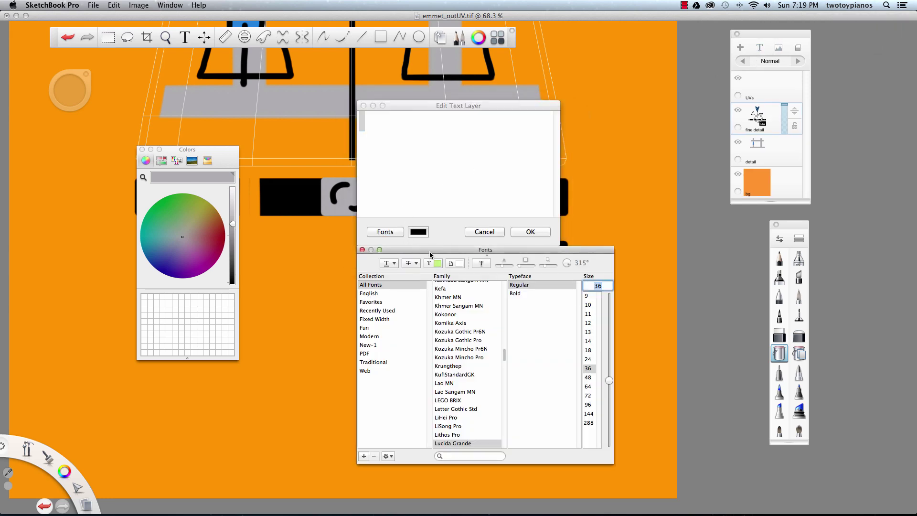
left_click_drag(611, 462, 635, 462)
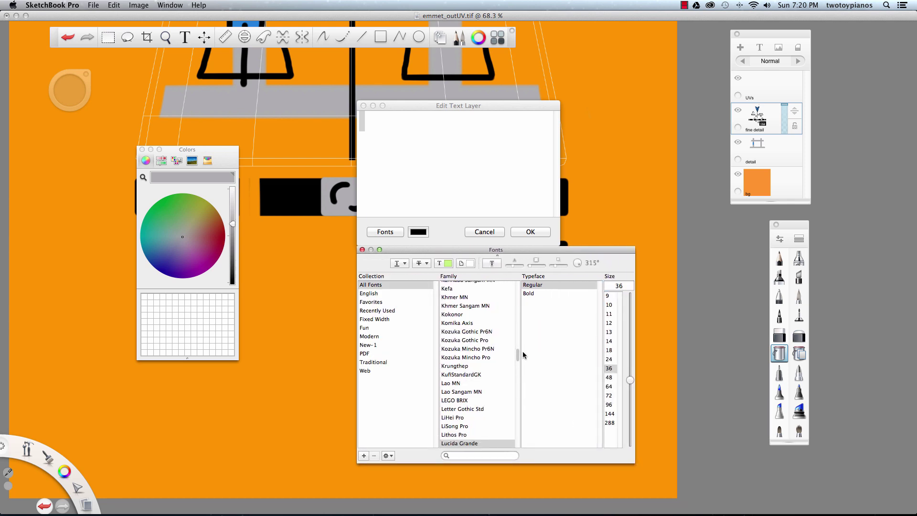
left_click_drag(518, 355, 510, 284)
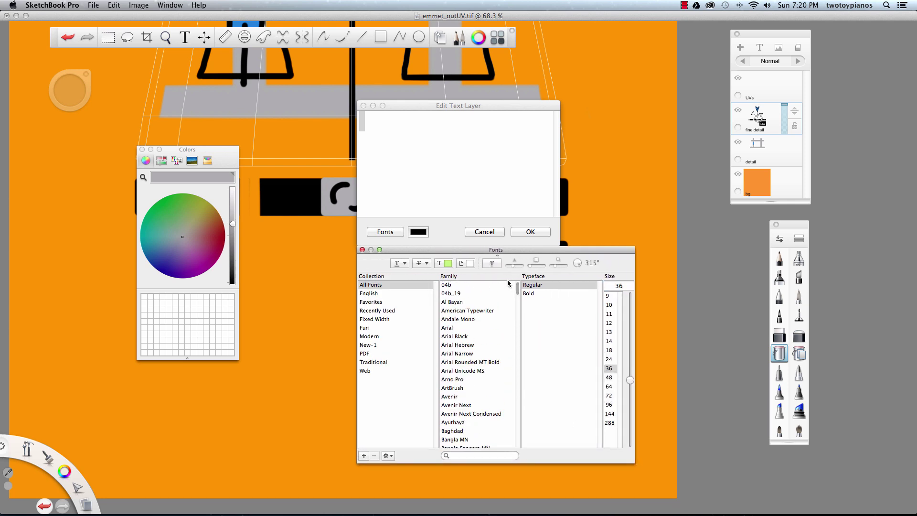
left_click(477, 337)
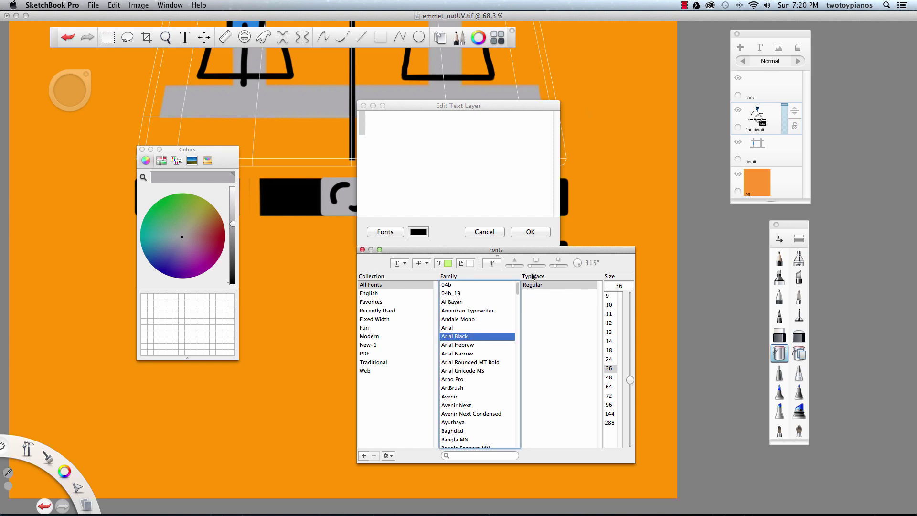
left_click(535, 234)
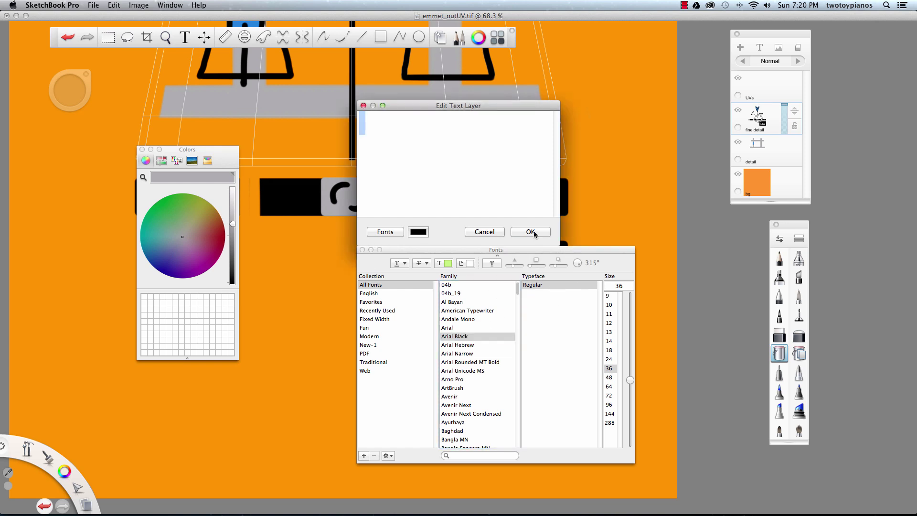
left_click(531, 232)
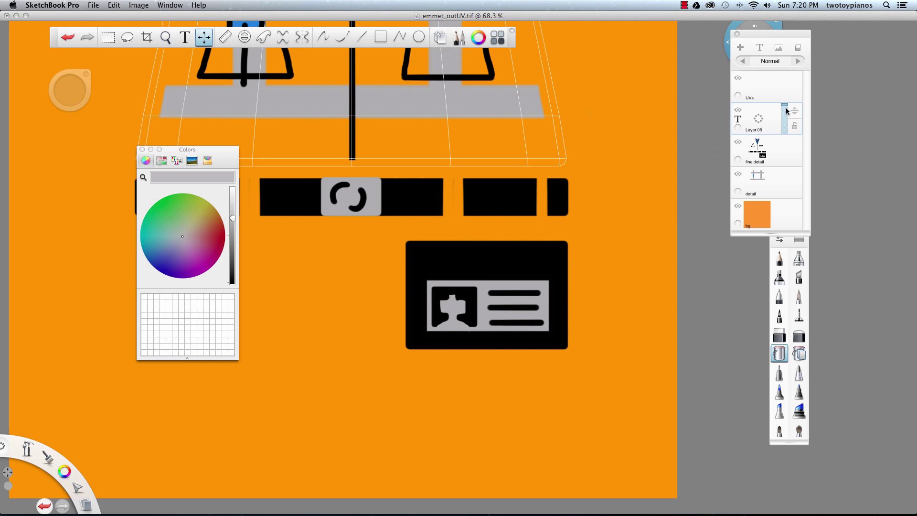
left_click_drag(764, 115, 777, 99)
left_click(740, 47)
Add a text layer reading "EMMET" in Arial Black Regular at size 36.
left_click(760, 47)
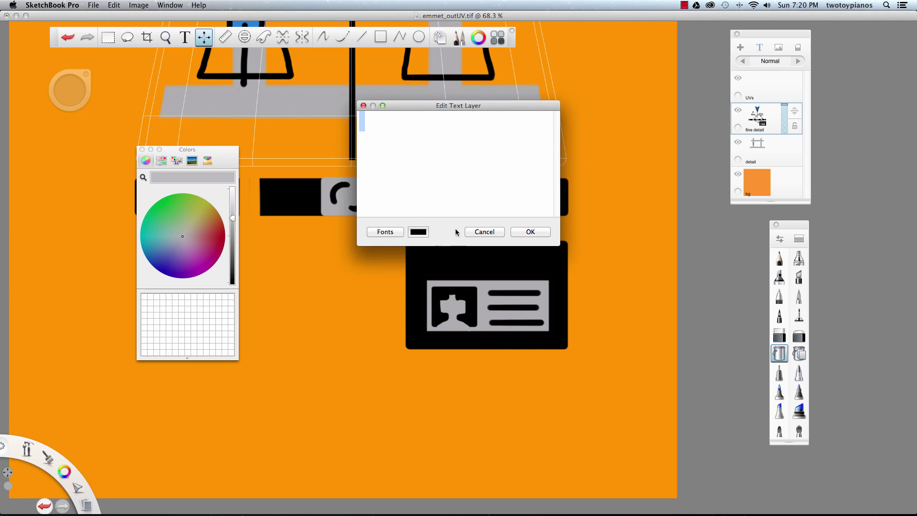
left_click(382, 231)
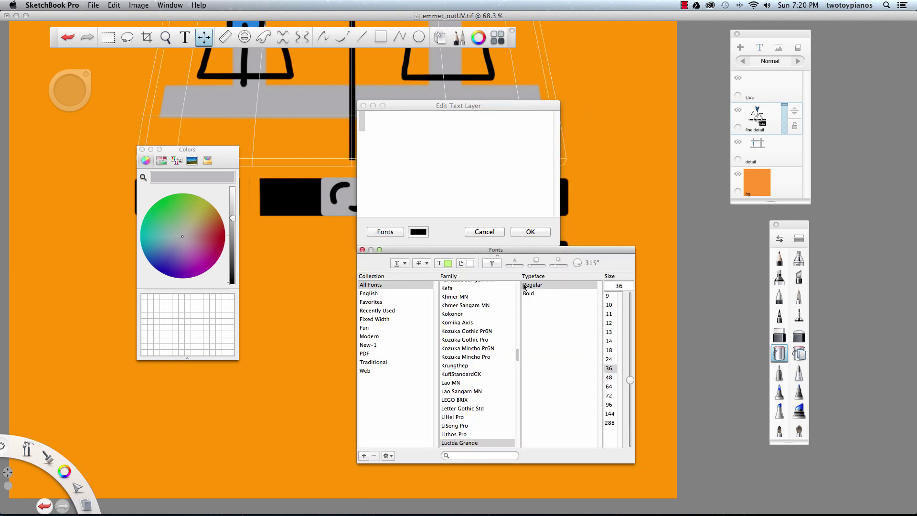
left_click_drag(518, 354, 518, 288)
left_click(479, 337)
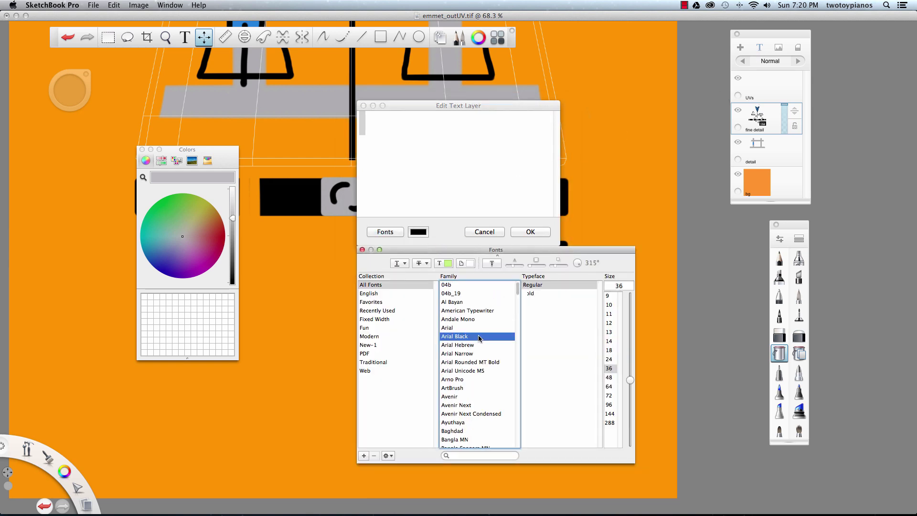
left_click(426, 146)
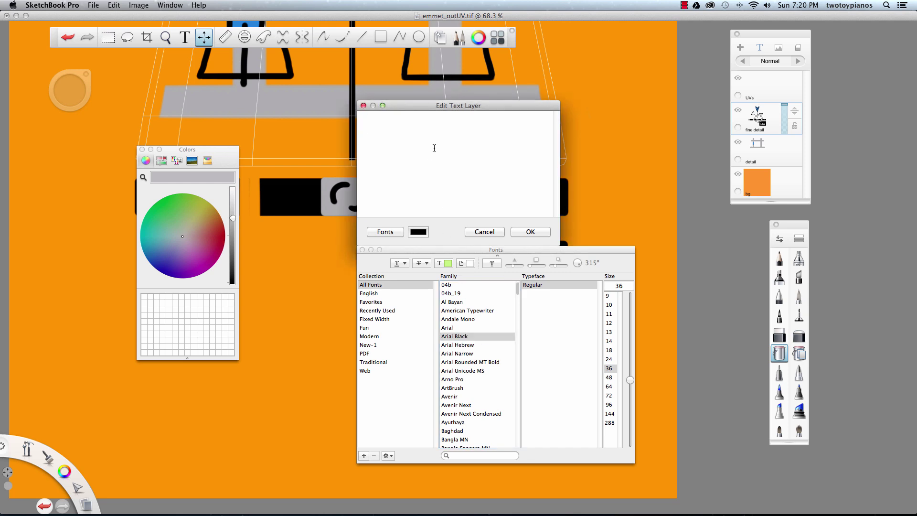
type("EMMET")
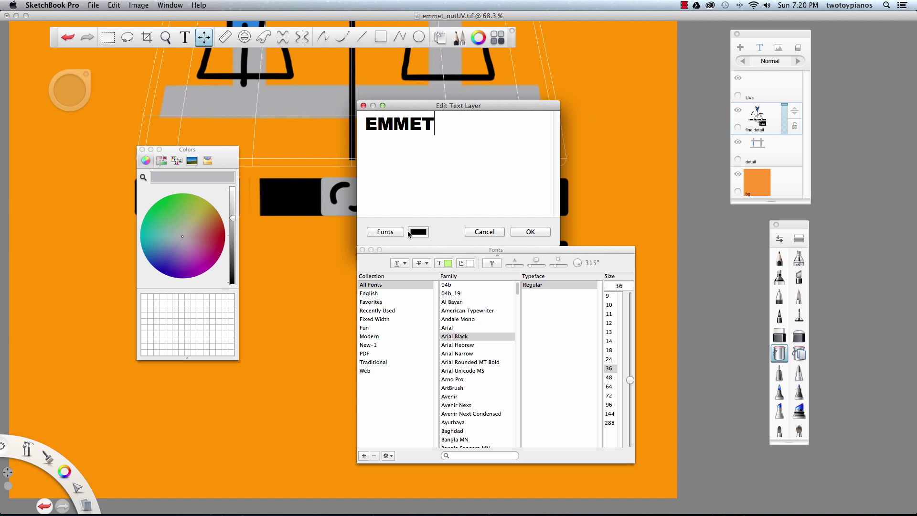
Recolor the whole EMMET text light gray and accept the text layer.
left_click_drag(436, 124, 360, 125)
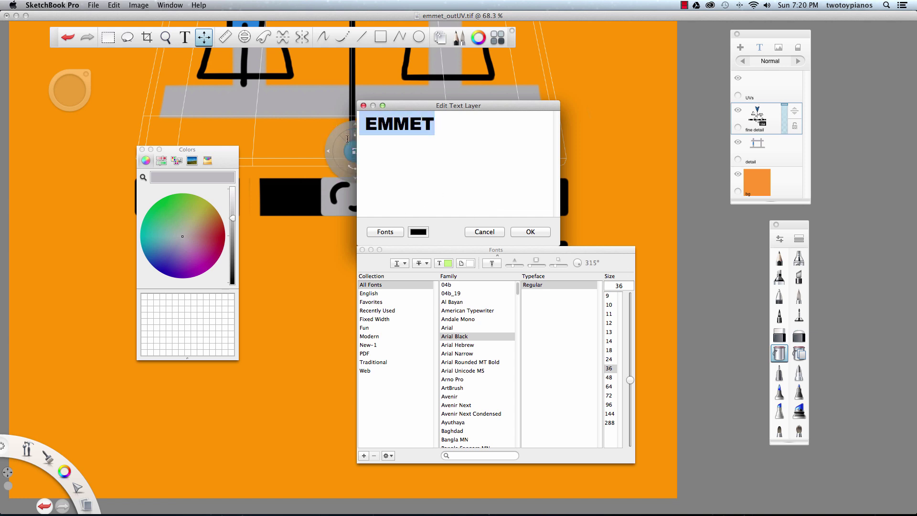
left_click(419, 234)
left_click_drag(232, 281, 232, 223)
left_click(530, 232)
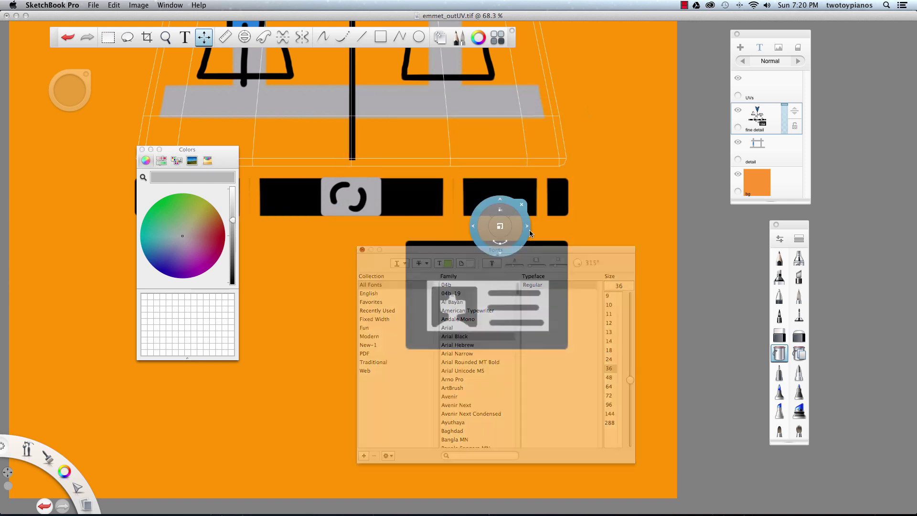
Enlarge the EMMET text and center it in the black band above the badge's gray card.
left_click(345, 163)
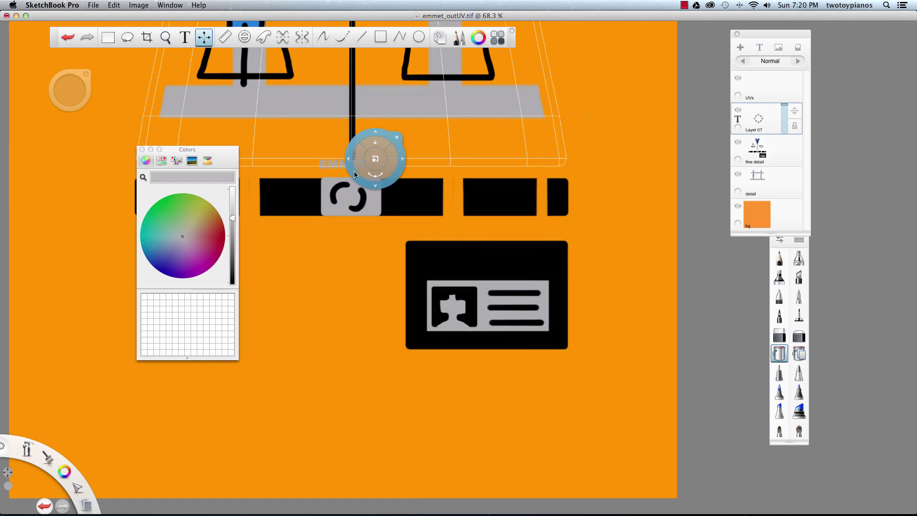
left_click_drag(361, 180, 567, 281)
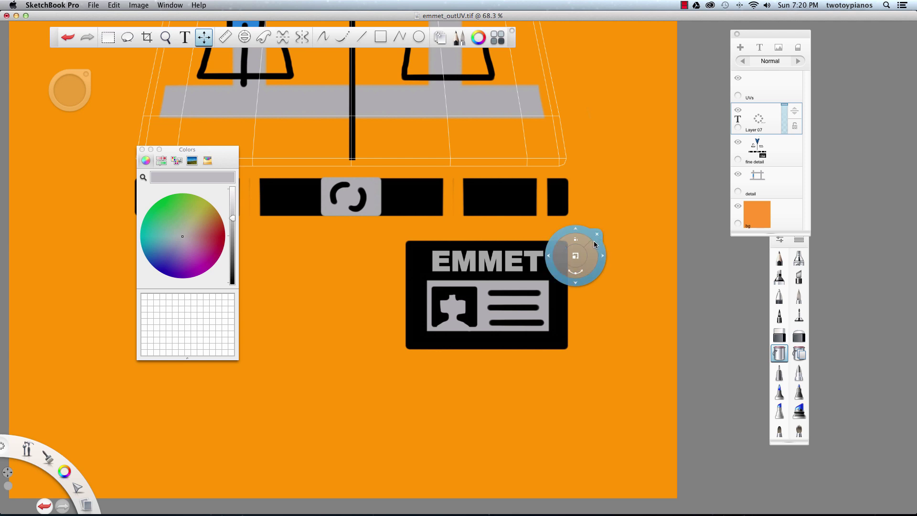
left_click_drag(583, 257, 569, 257)
key("Return")
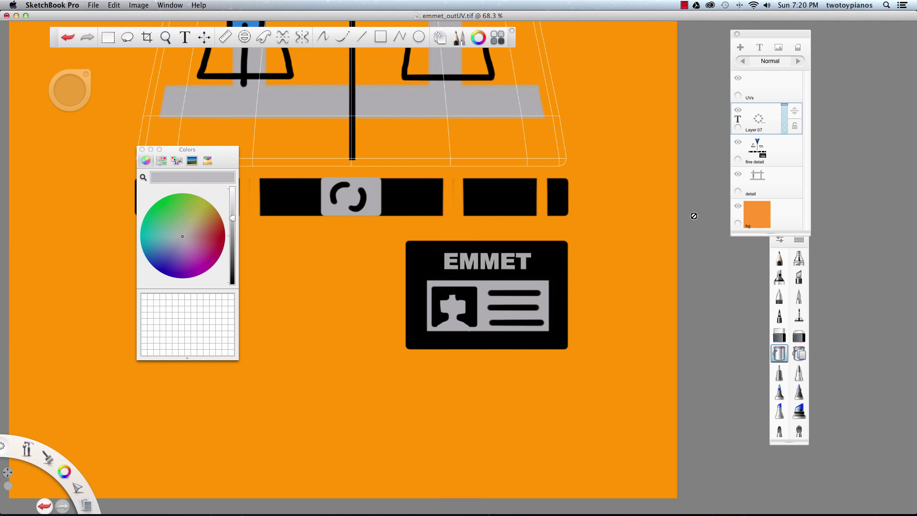
Make the fine detail layer active and set the drawing color to black.
left_click(780, 154)
left_click(227, 214)
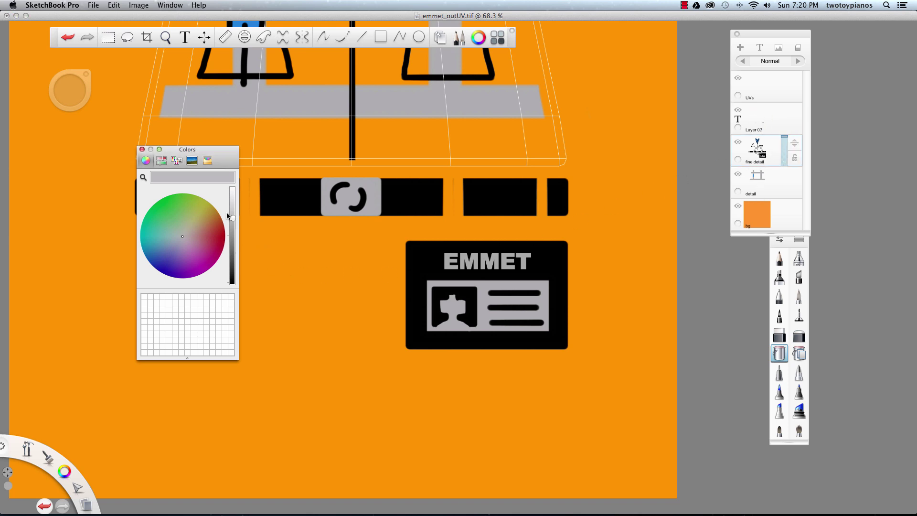
left_click_drag(232, 225, 231, 327)
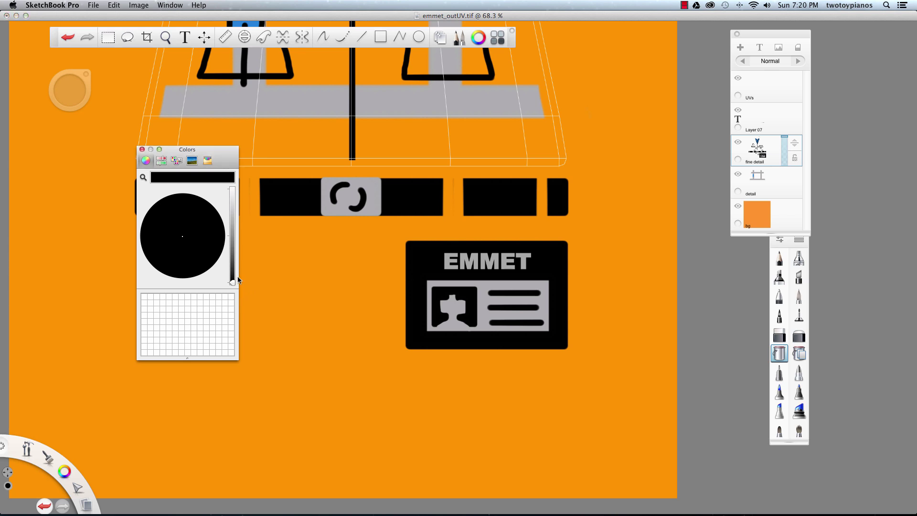
left_click(323, 37)
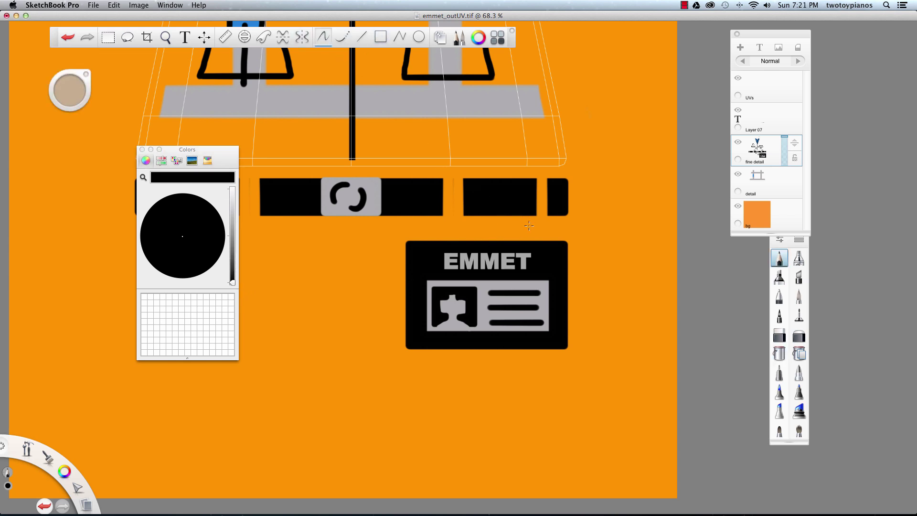
left_click(108, 37)
left_click_drag(394, 232, 582, 377)
left_click_drag(511, 344, 510, 404)
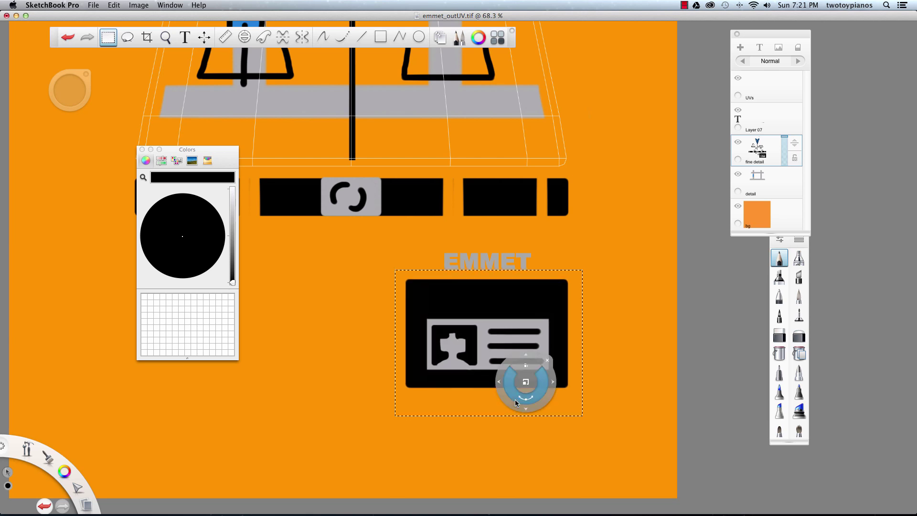
key("super+z")
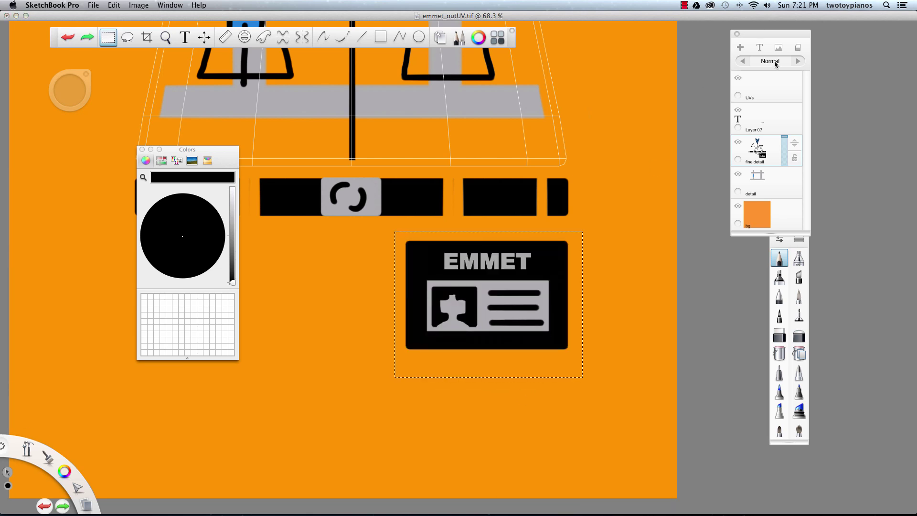
Merge the EMMET text layer down into the fine detail layer.
left_click(764, 125)
left_click(759, 119)
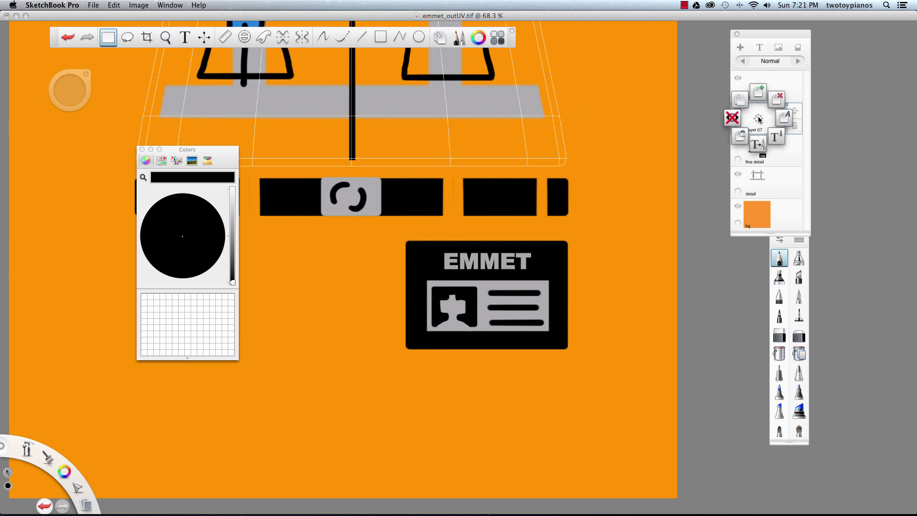
left_click(759, 122)
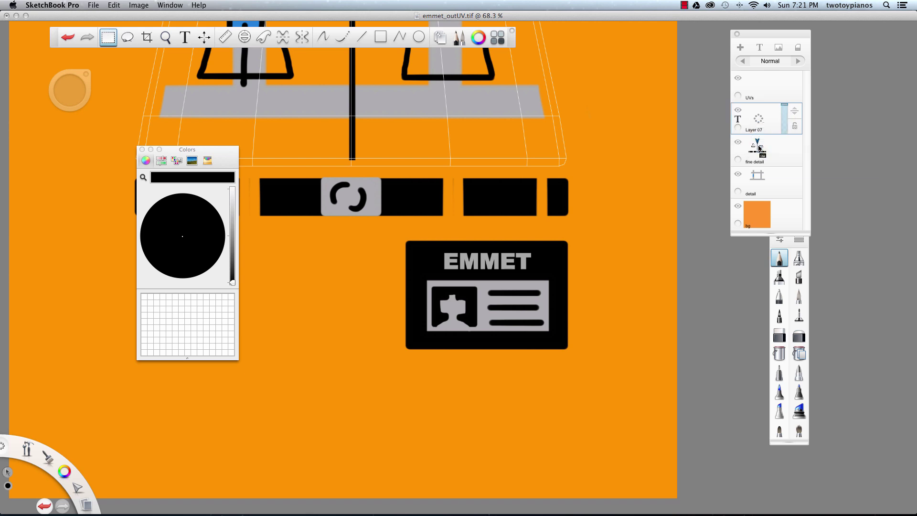
left_click(760, 122)
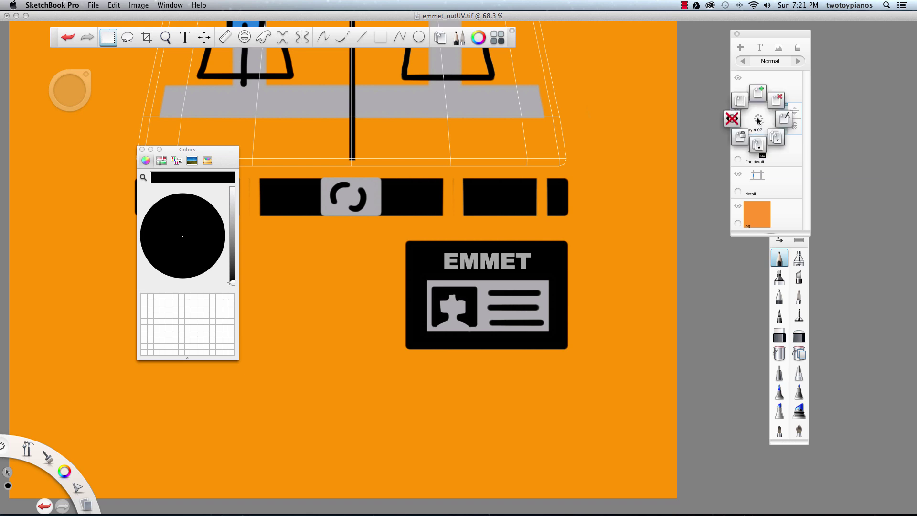
left_click(760, 142)
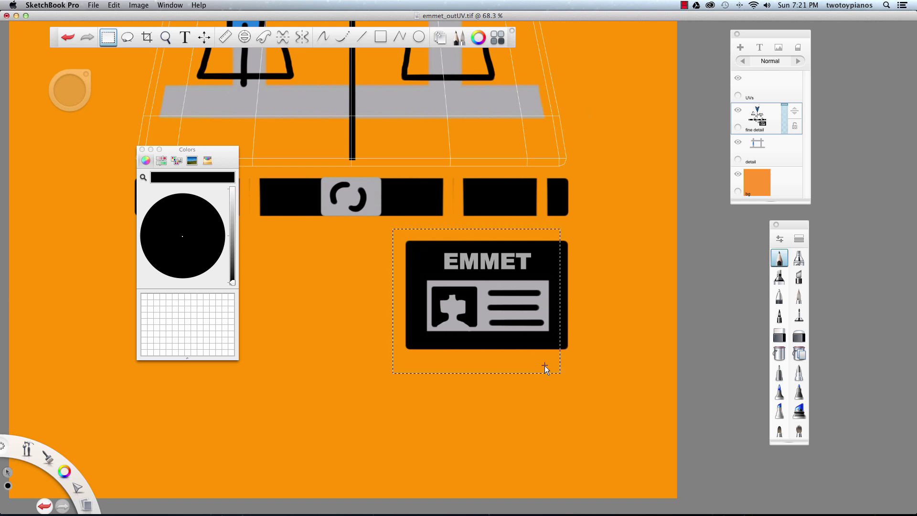
Select the whole ID badge with a rectangular marquee and move it straight down, farther below the belt.
left_click_drag(544, 368, 587, 387)
left_click_drag(487, 345, 507, 396)
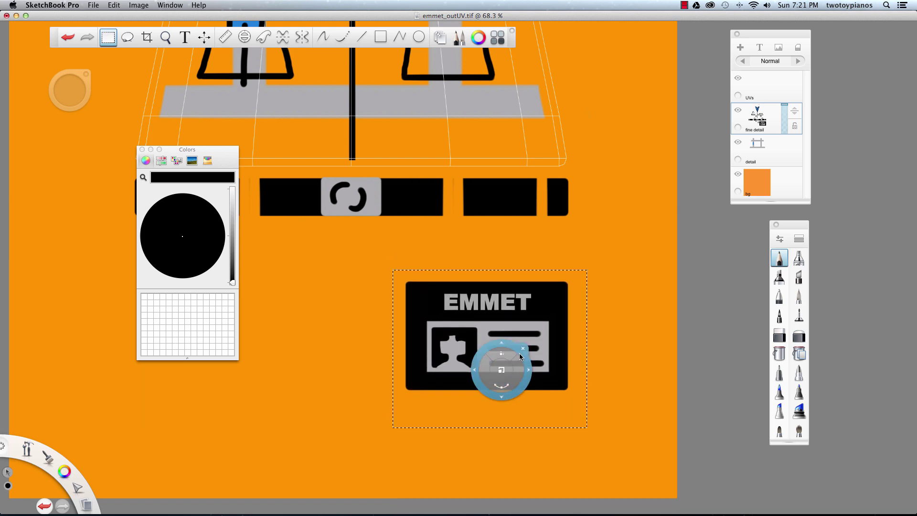
left_click(523, 348)
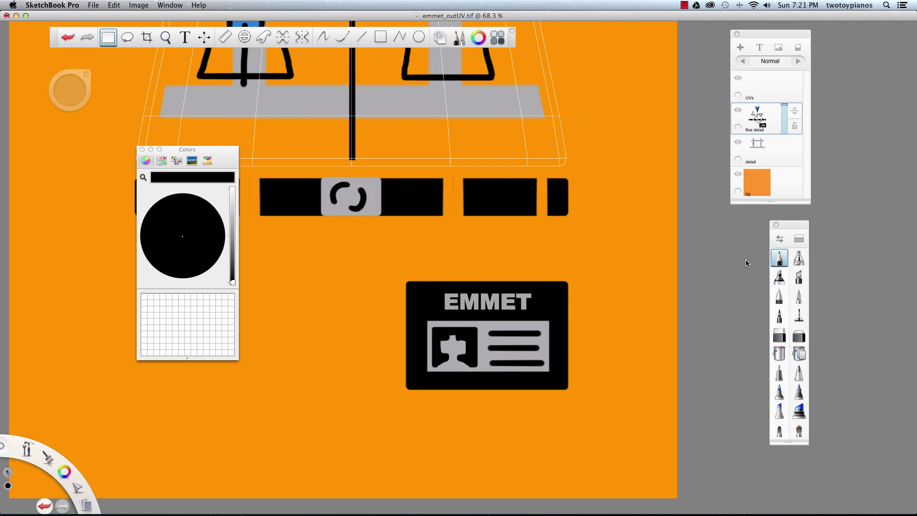
Draw a black clip outline above the ID badge: a small square with stepped lines joining its sides to the badge's upper edge.
left_click(799, 298)
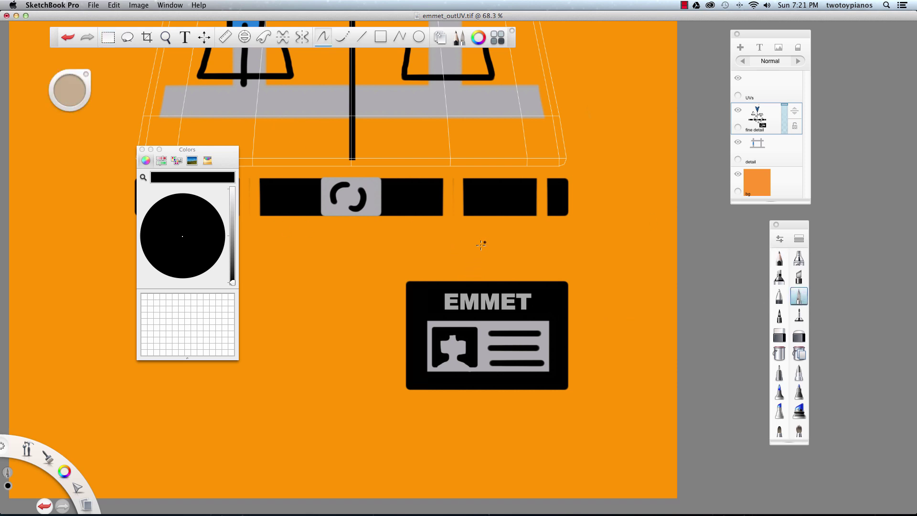
left_click(380, 37)
left_click_drag(472, 226, 502, 262)
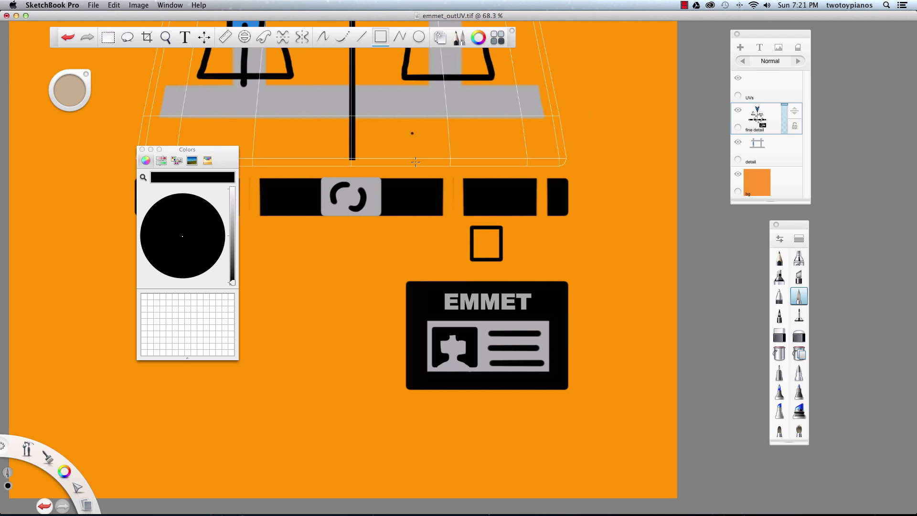
left_click(322, 36)
left_click_drag(456, 248, 456, 270)
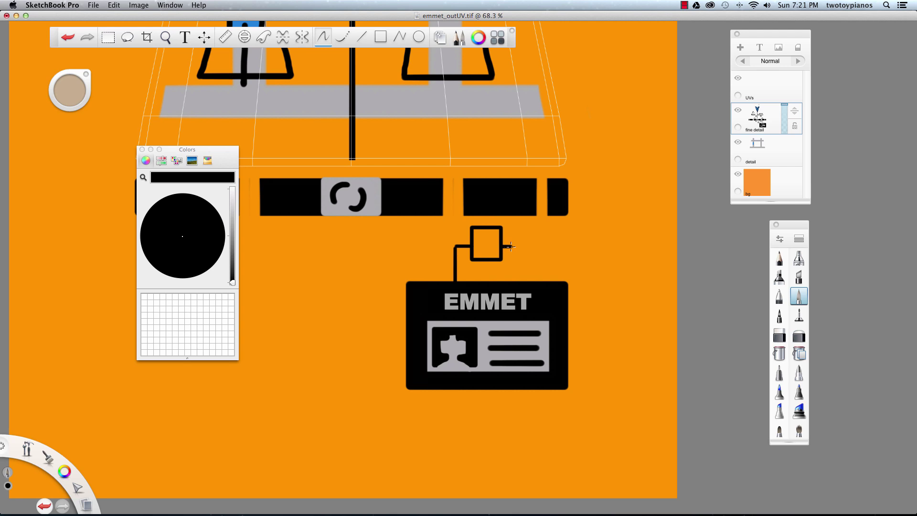
left_click_drag(516, 248, 521, 278)
Fill the clip's base with black and its small square with the gray sampled from the badge's card.
left_click(779, 353)
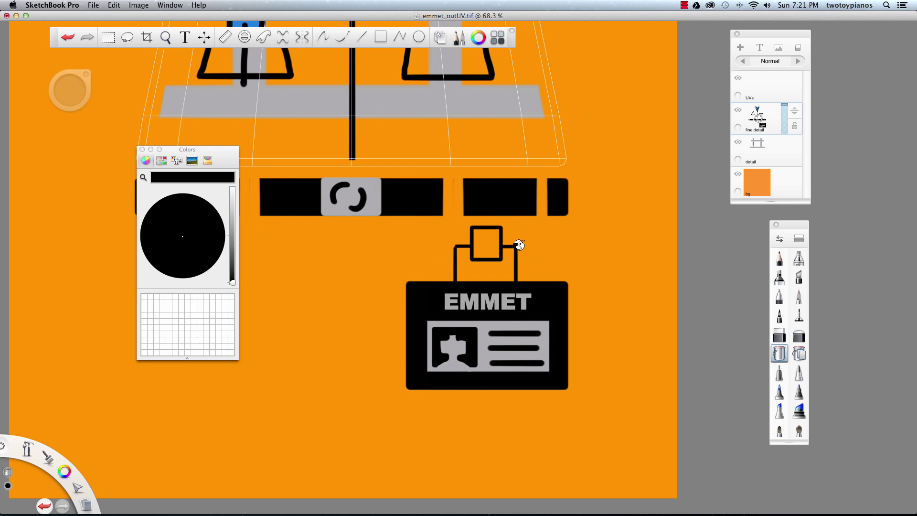
left_click(491, 274)
key("b")
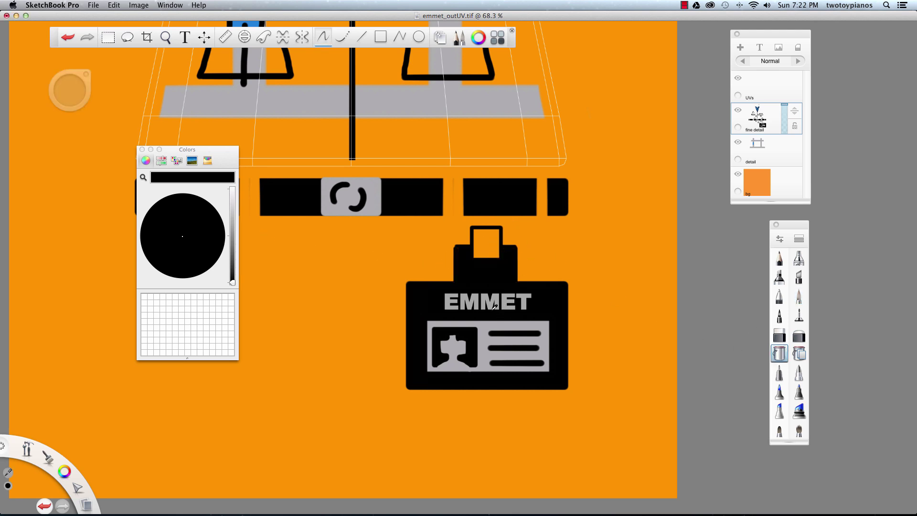
left_click(482, 327, "alt")
left_click(486, 243)
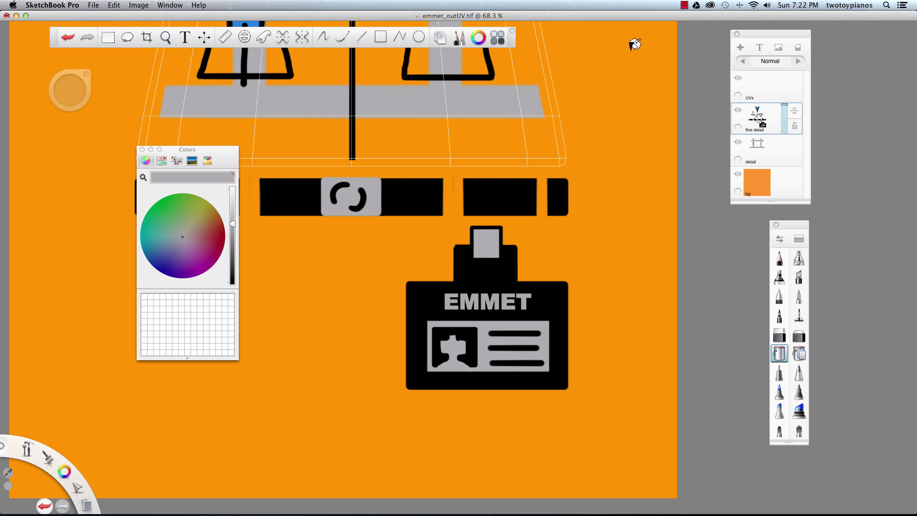
Draw a gray rectangle slightly wider than the badge in the empty area below it and fill it with the same gray.
key("space")
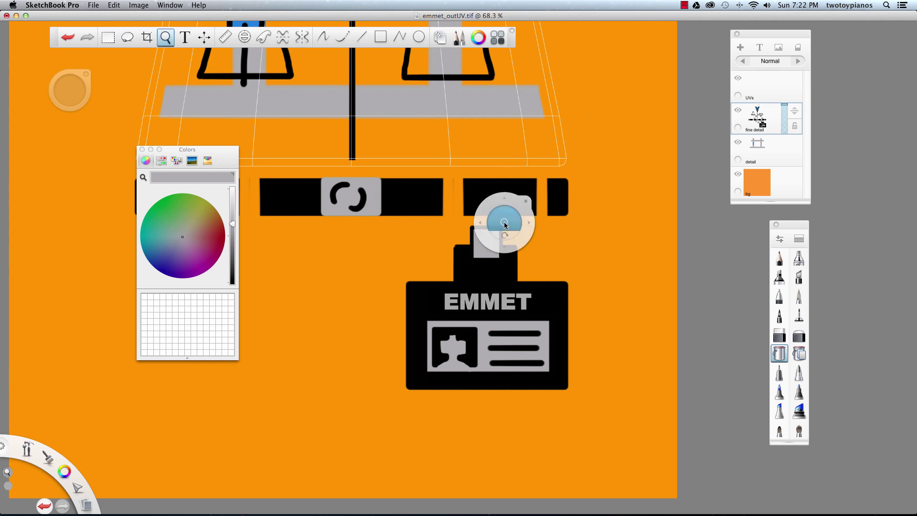
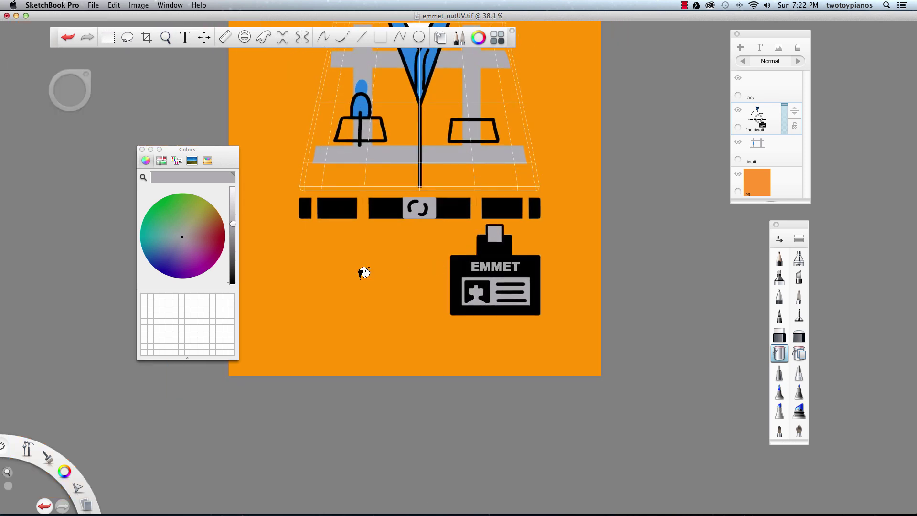
left_click(381, 37)
left_click(800, 299)
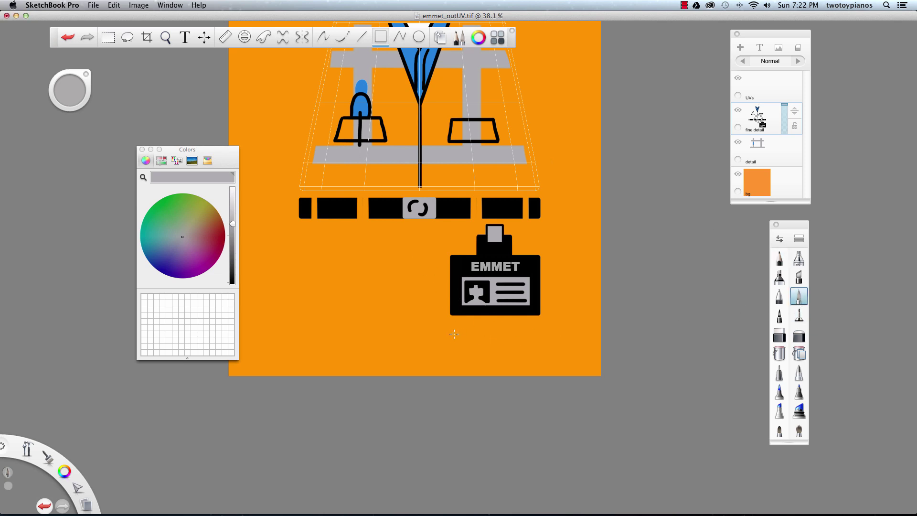
left_click_drag(531, 363, 553, 363)
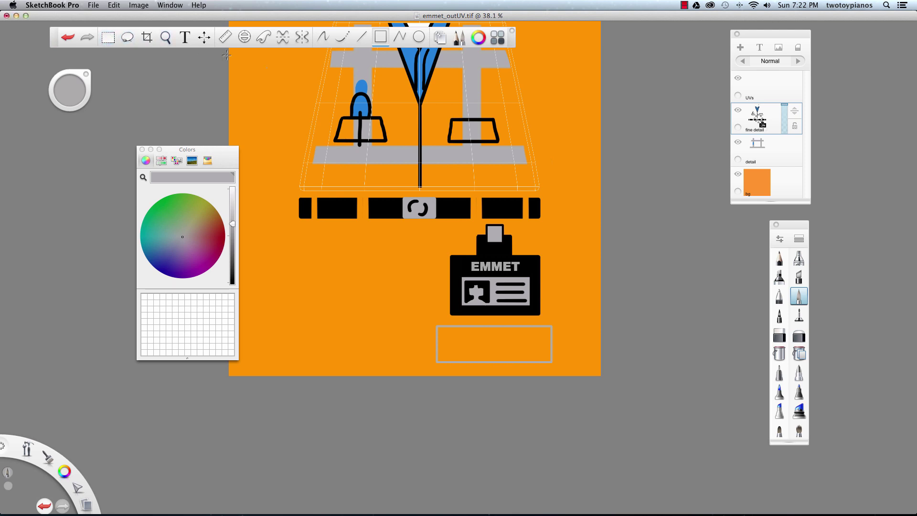
left_click(779, 353)
left_click(505, 333)
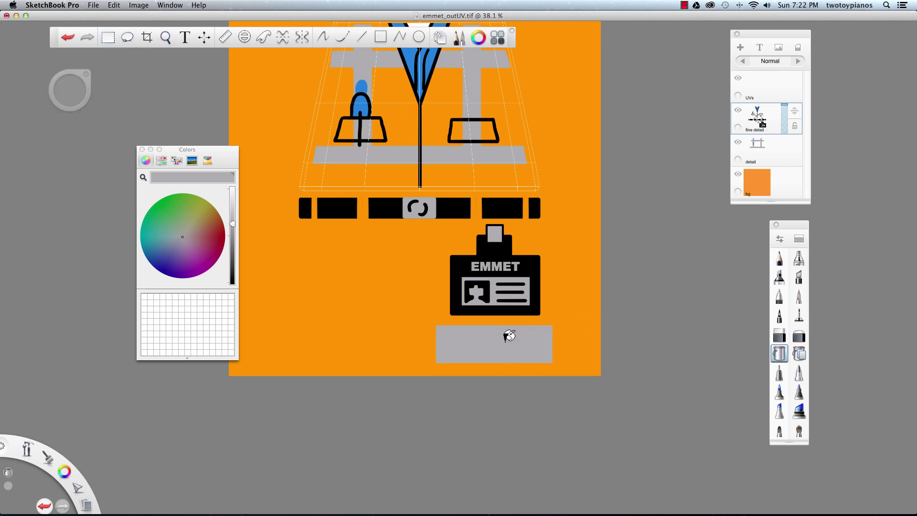
Save the layered texture file emmet_outUV.tif.
key("z")
left_click_drag(504, 179, 444, 196)
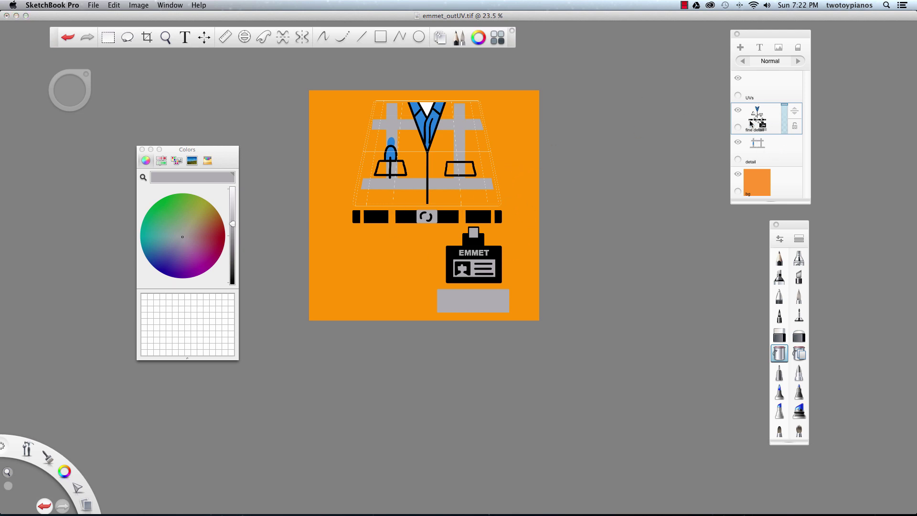
left_click(94, 5)
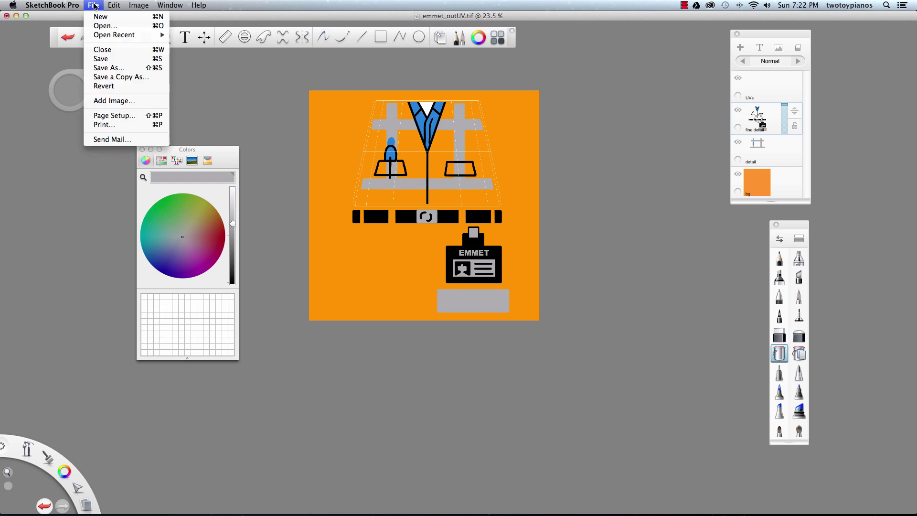
left_click(126, 66)
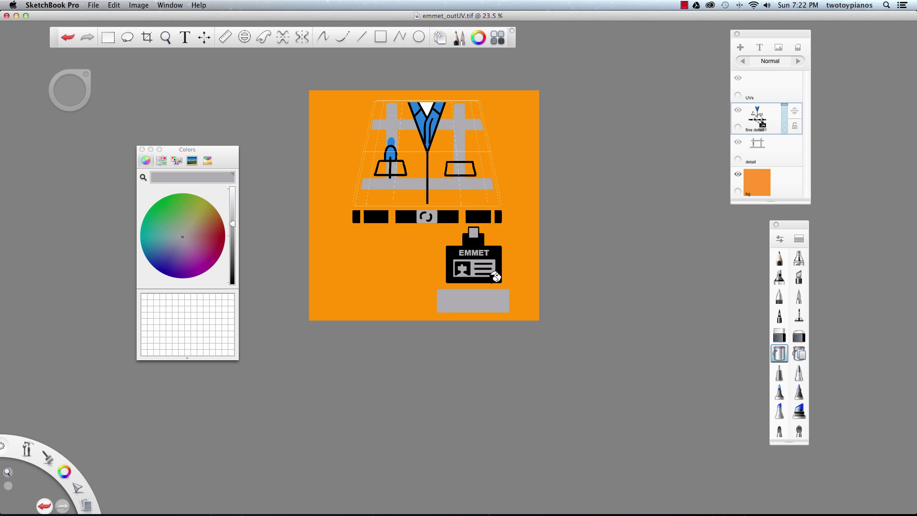
Hide the UVs layer and crop the canvas to a rectangular selection around the shirt artwork above the belt.
left_click(739, 79)
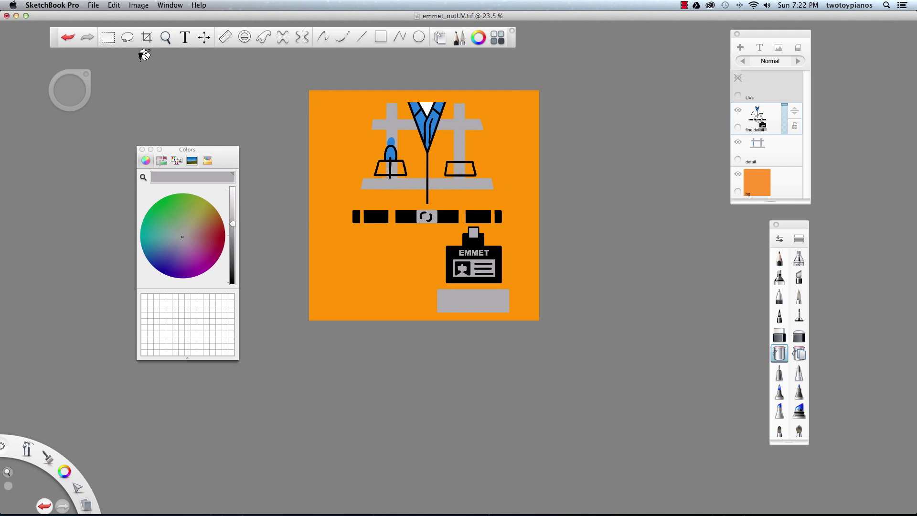
left_click(108, 37)
left_click_drag(337, 85, 514, 206)
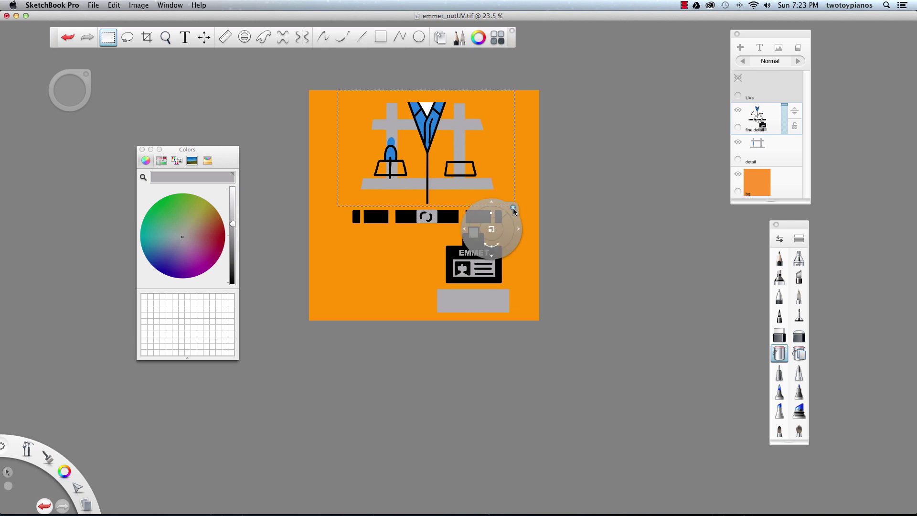
left_click(138, 5)
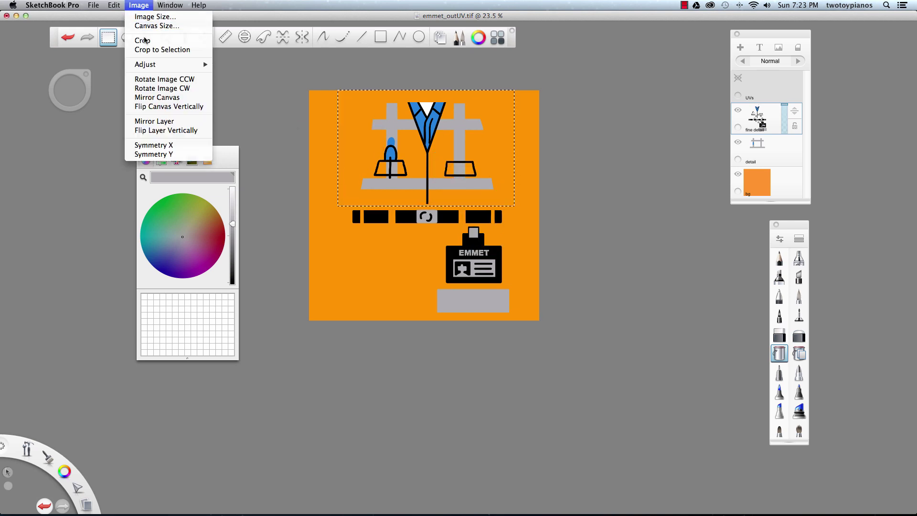
left_click(154, 51)
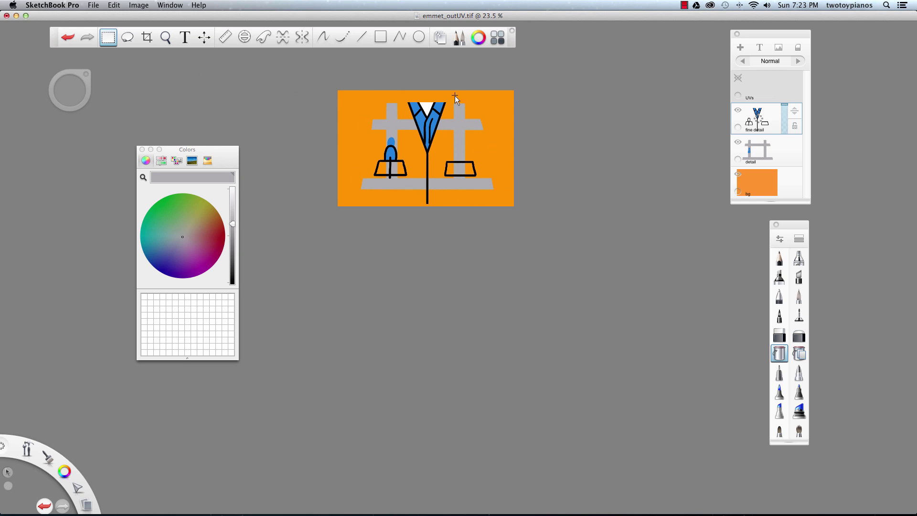
Start saving the cropped shirt as a new file in the Maya Unit 07 project's sourceimages folder.
left_click(93, 6)
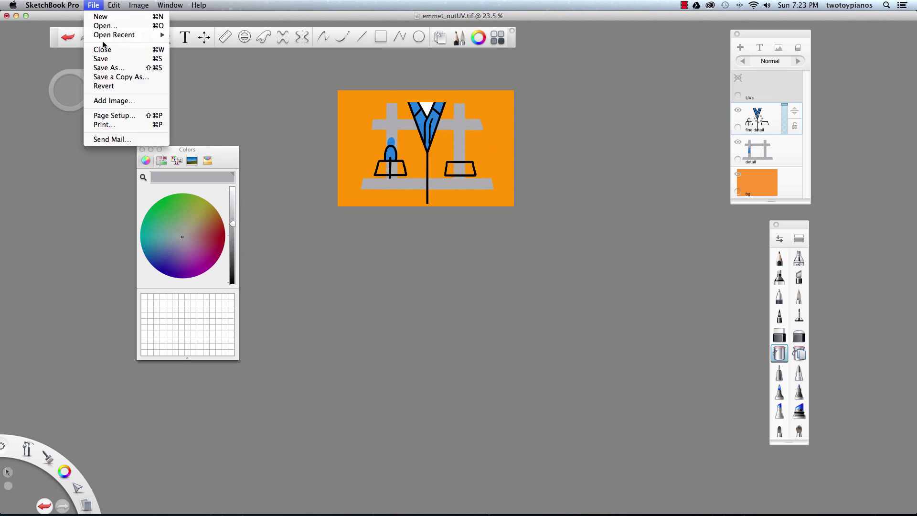
left_click(117, 68)
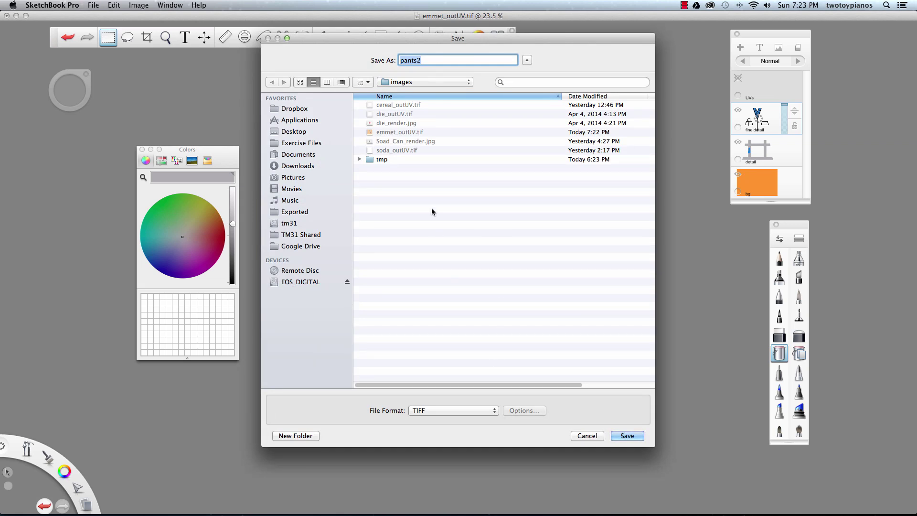
left_click(439, 83)
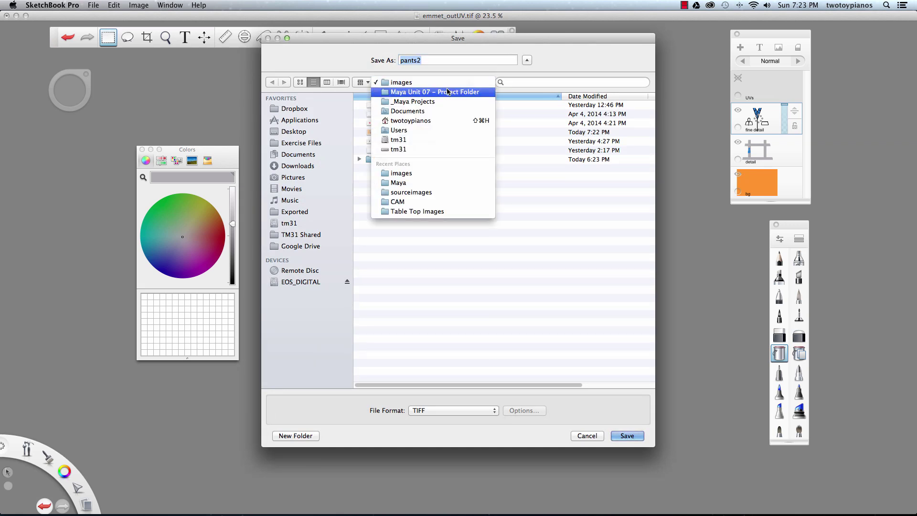
left_click(456, 92)
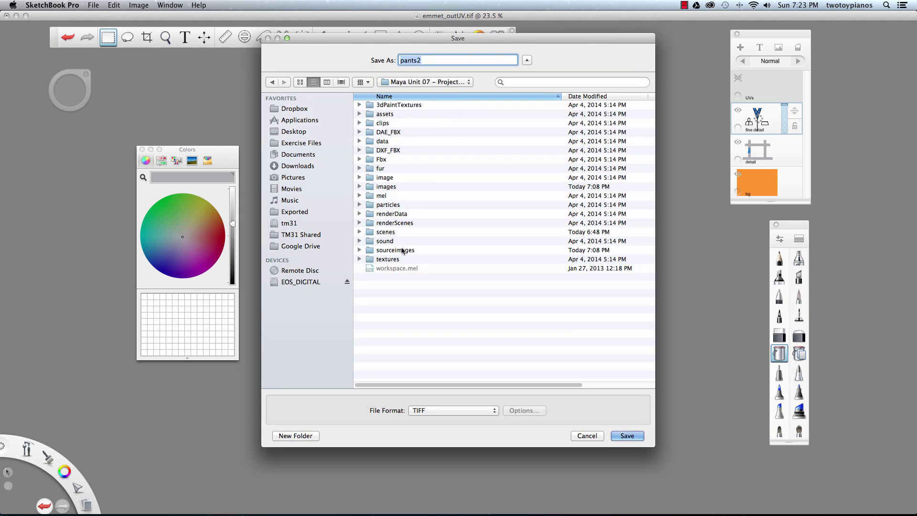
double_click(403, 252)
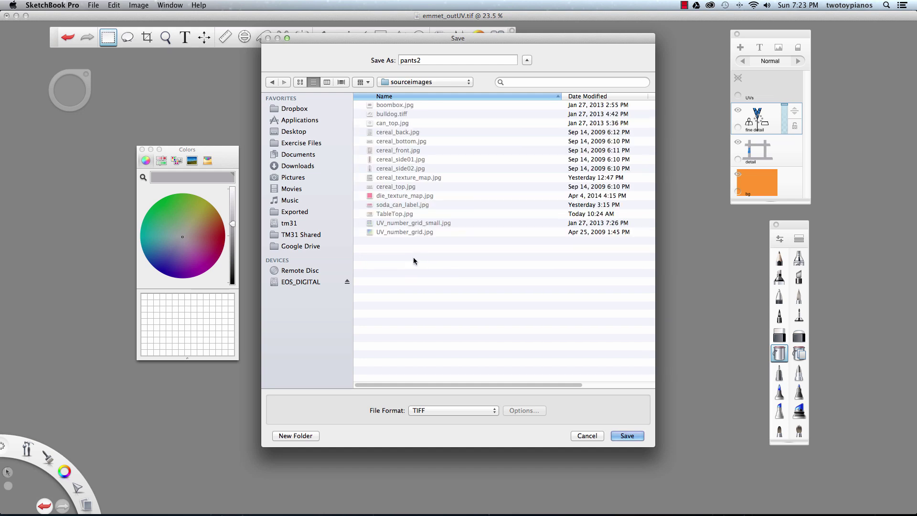
Save the shirt texture in JPEG format under the name Emmet_Shirt, accepting the merging of all layers.
left_click(432, 410)
left_click(439, 421)
left_click(440, 60)
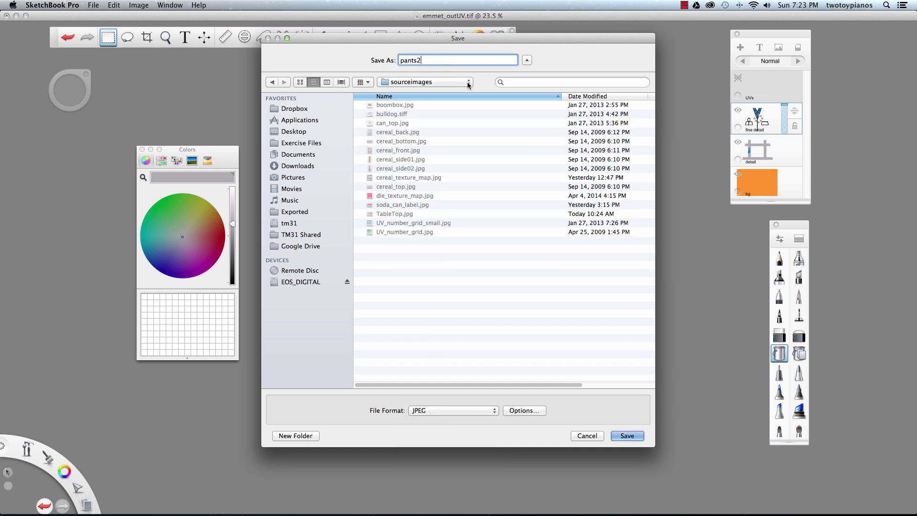
type("Wm")
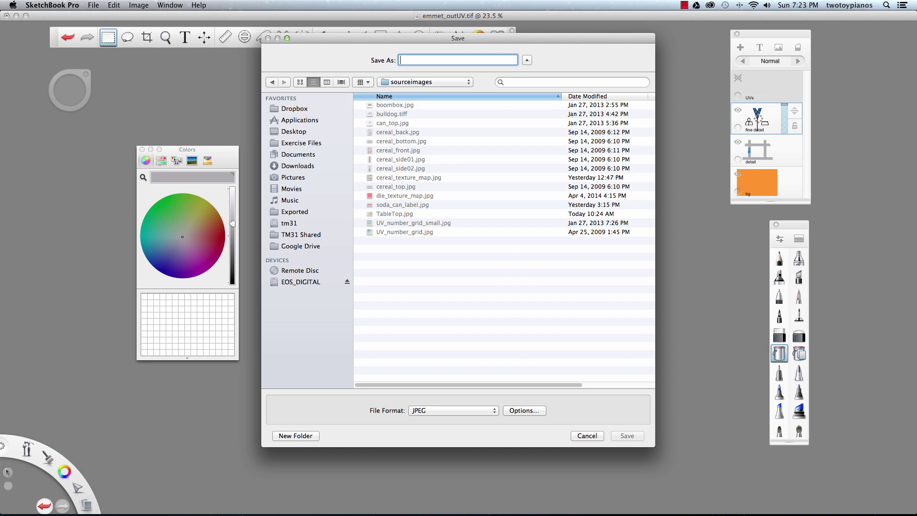
type("Emmet")
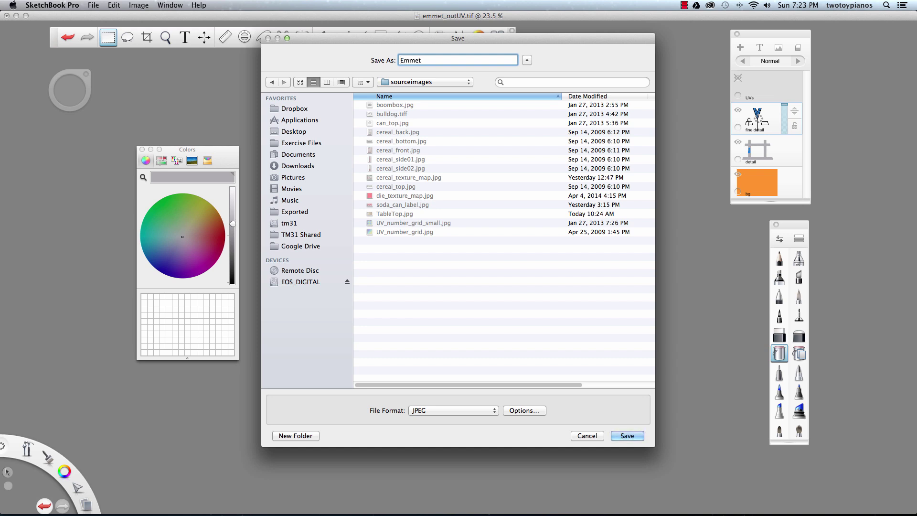
type("_a")
key("BackSpace")
type("Shirt")
key("Return")
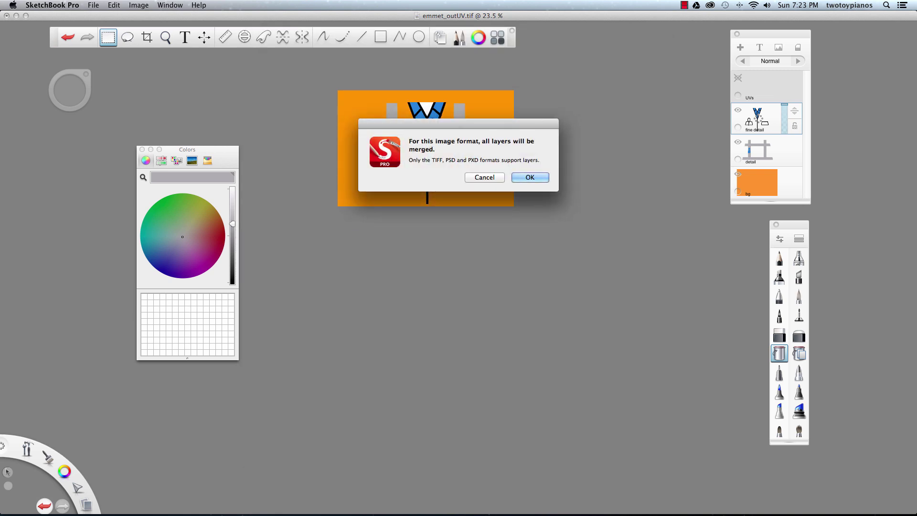
left_click(528, 179)
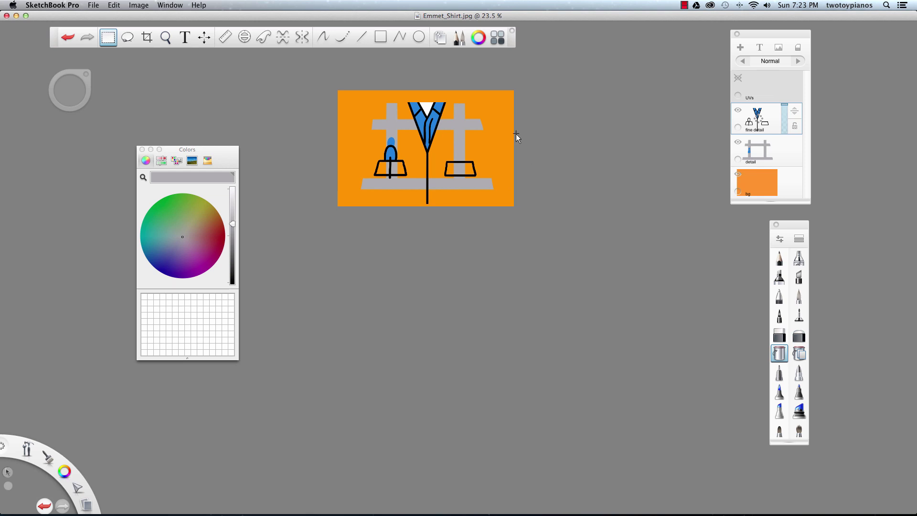
Undo the shirt crop, clear the selection, and crop the canvas to the belt strip.
key("super+z")
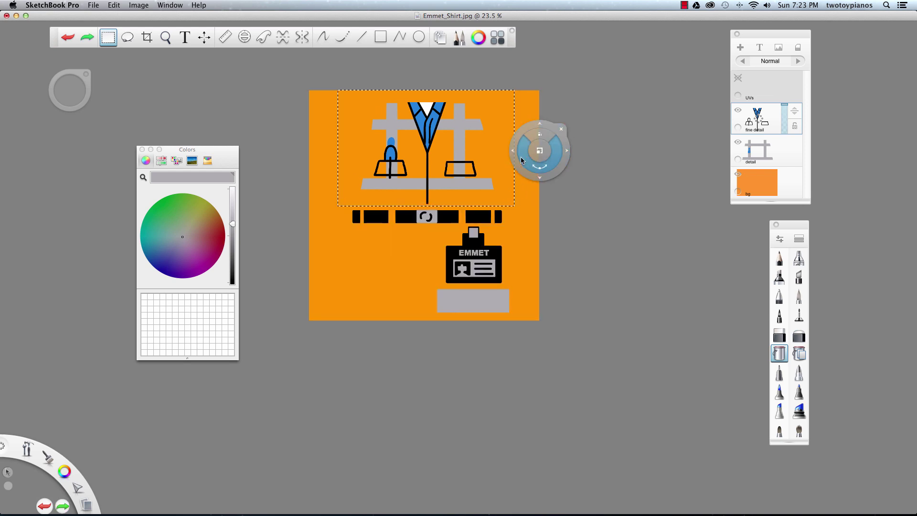
left_click(561, 128)
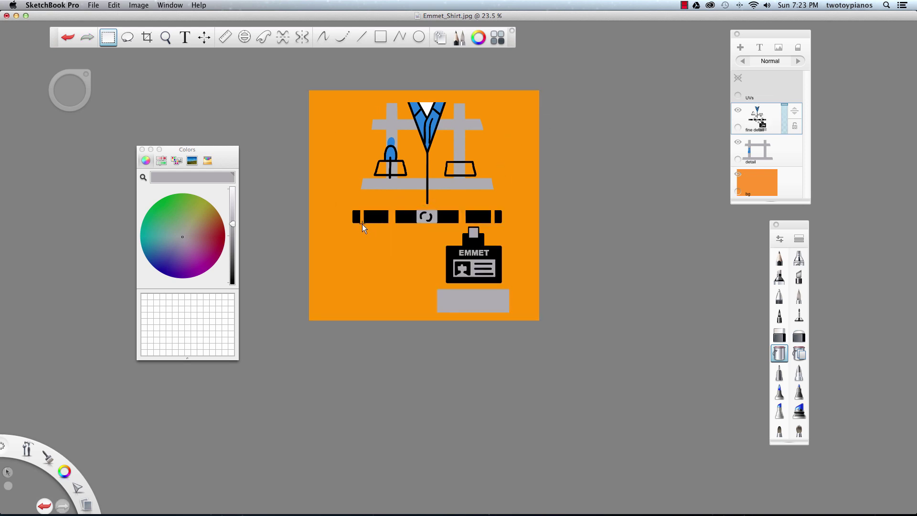
left_click(146, 37)
left_click_drag(500, 227, 511, 225)
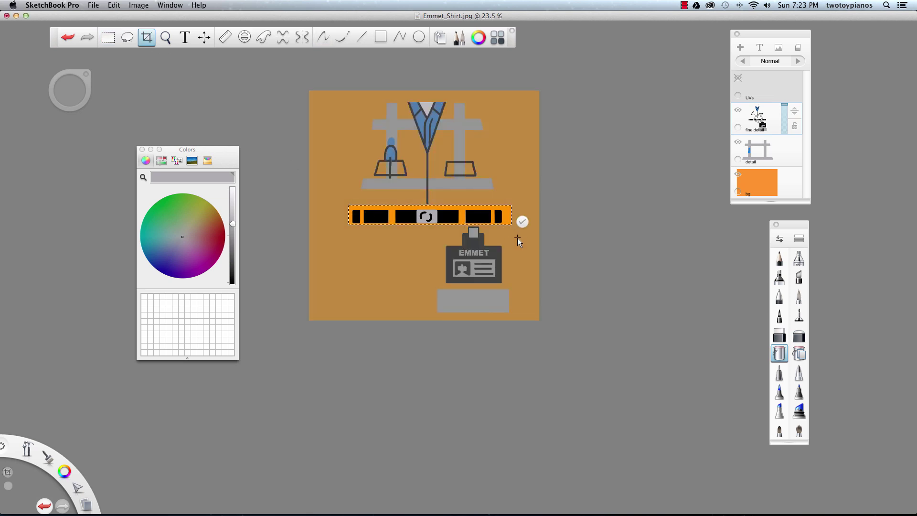
left_click(523, 222)
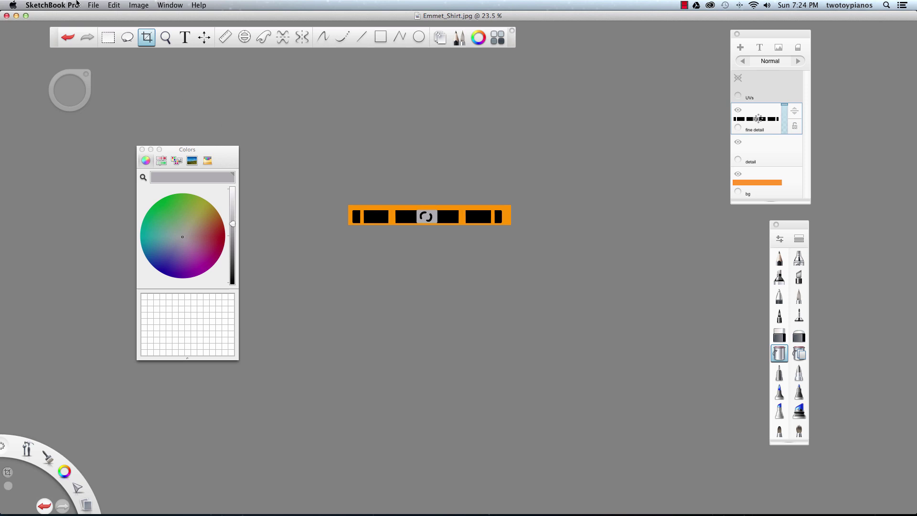
Save the cropped belt as a new JPEG file named Emmet_Belt in the sourceimages folder, accepting the merging of all layers.
left_click(93, 4)
left_click(120, 68)
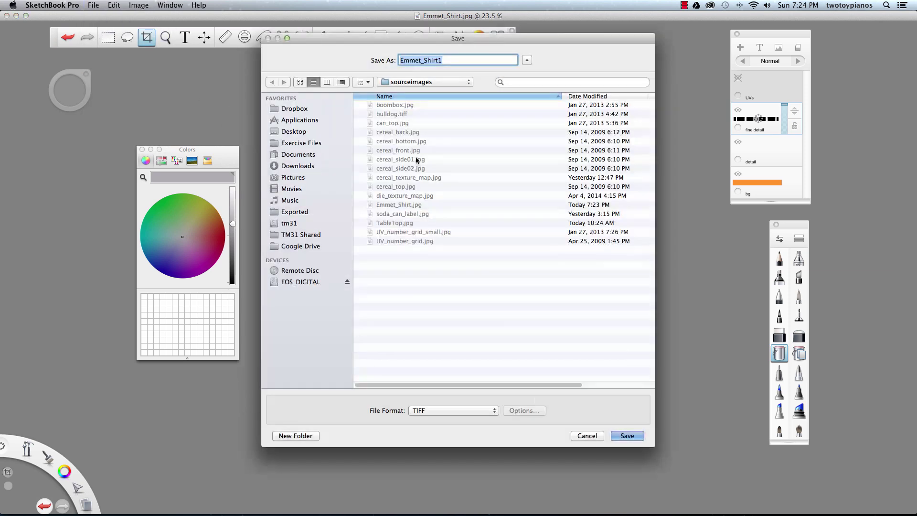
left_click(441, 410)
left_click(438, 421)
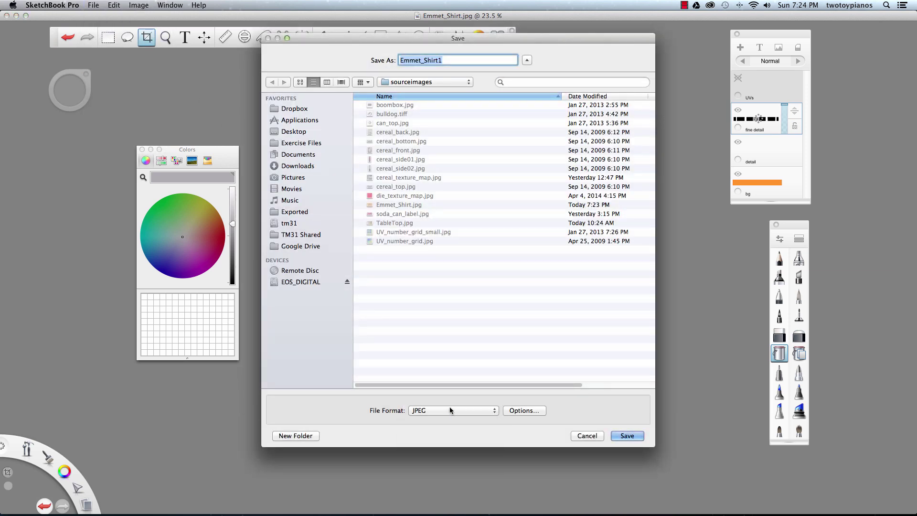
left_click(454, 60)
left_click_drag(454, 61, 427, 61)
key("BackSpace")
key("BackSpace")
type("Belt")
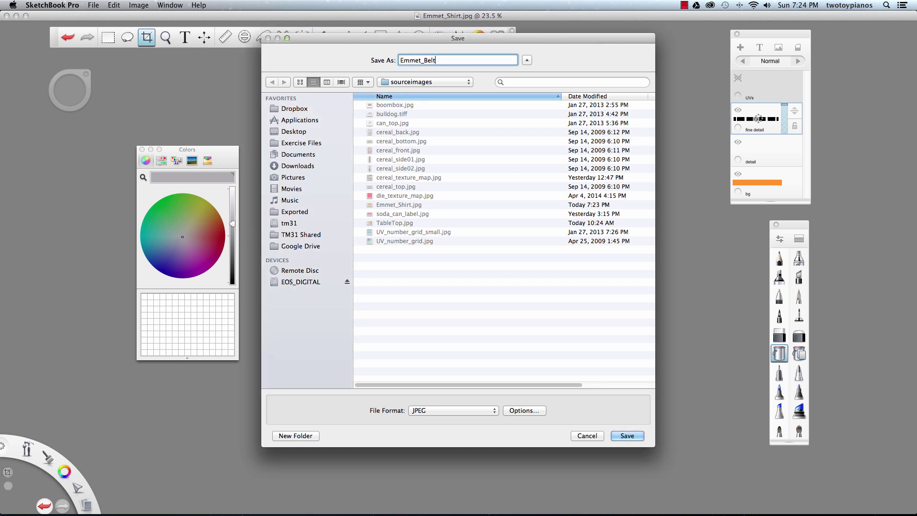
key("Return")
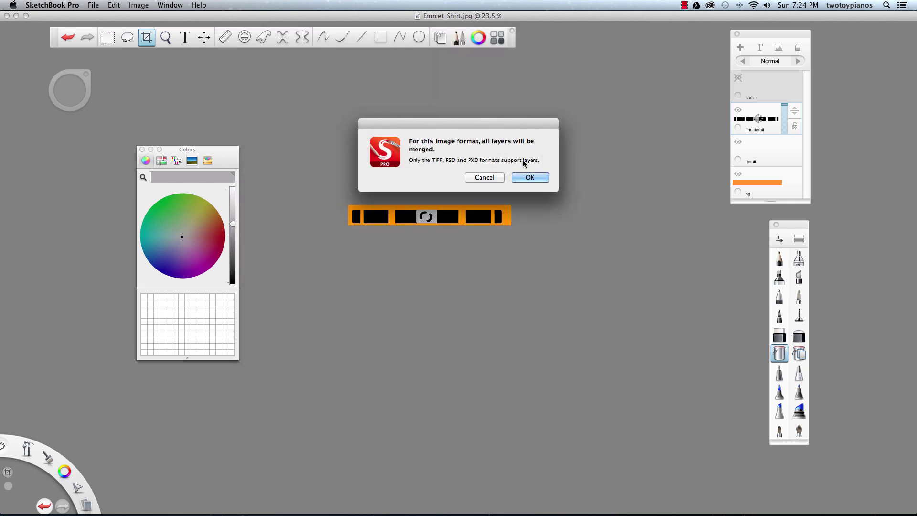
left_click(530, 178)
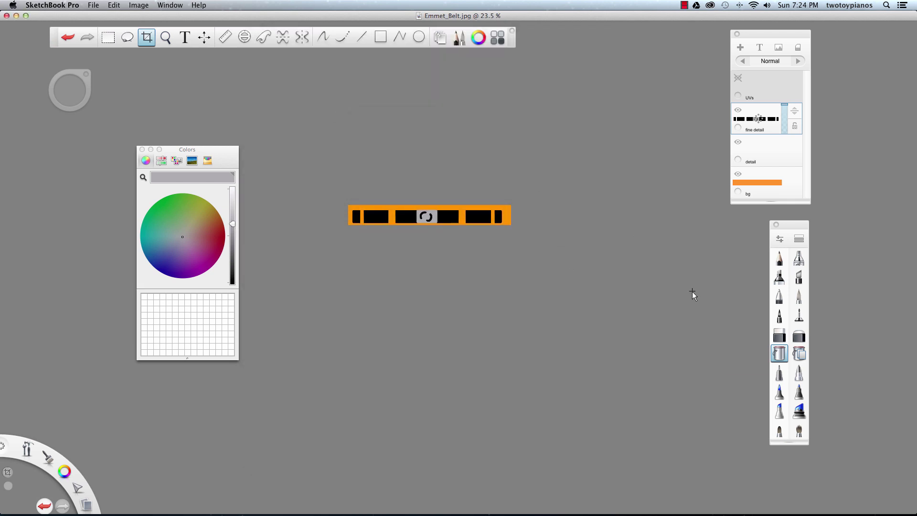
Undo the belt crop and crop the canvas to a rectangle around the whole EMMET badge.
key("super+z")
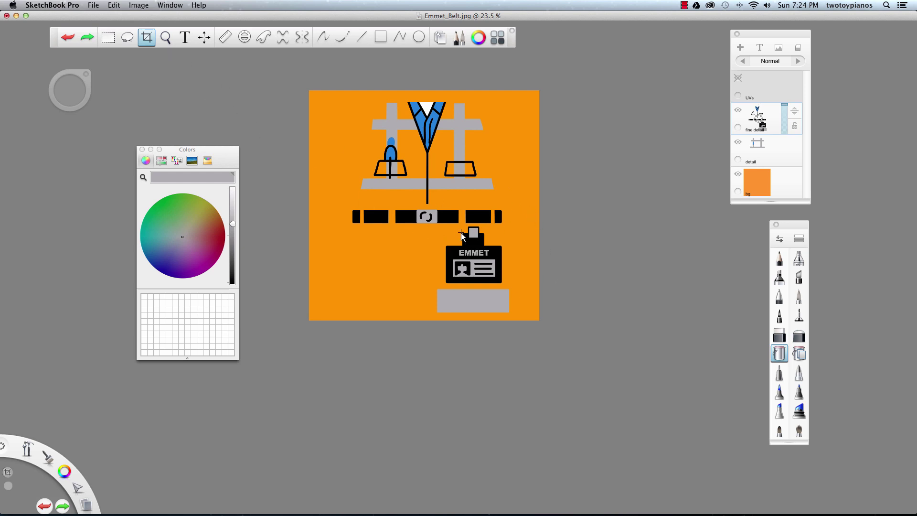
left_click_drag(432, 229, 495, 273)
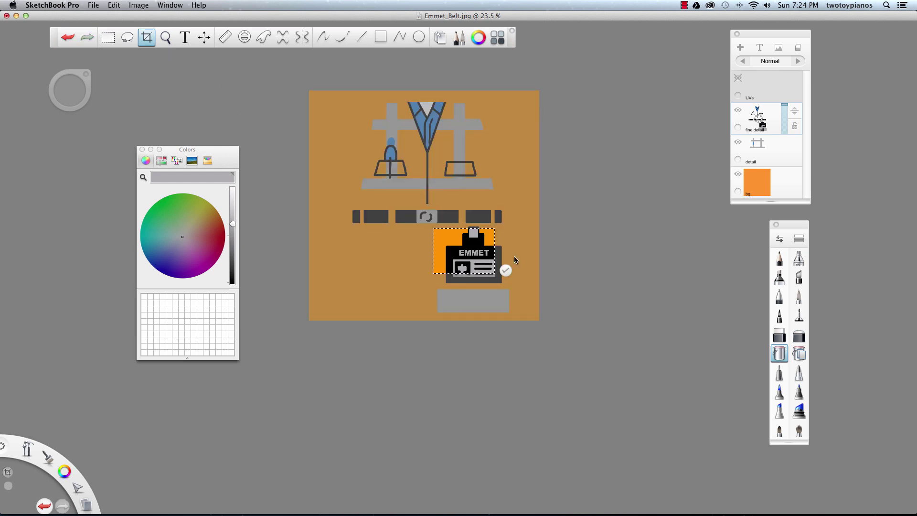
left_click(507, 275)
left_click_drag(513, 286, 439, 225)
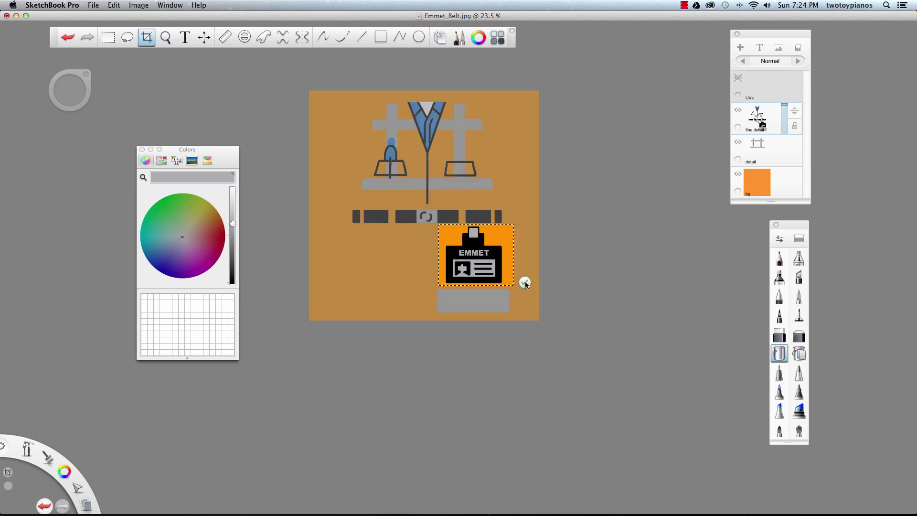
left_click(529, 281)
Save the cropped badge as a new JPEG file named Emmet_Badge in the sourceimages folder, accepting the merging of all layers.
left_click(93, 5)
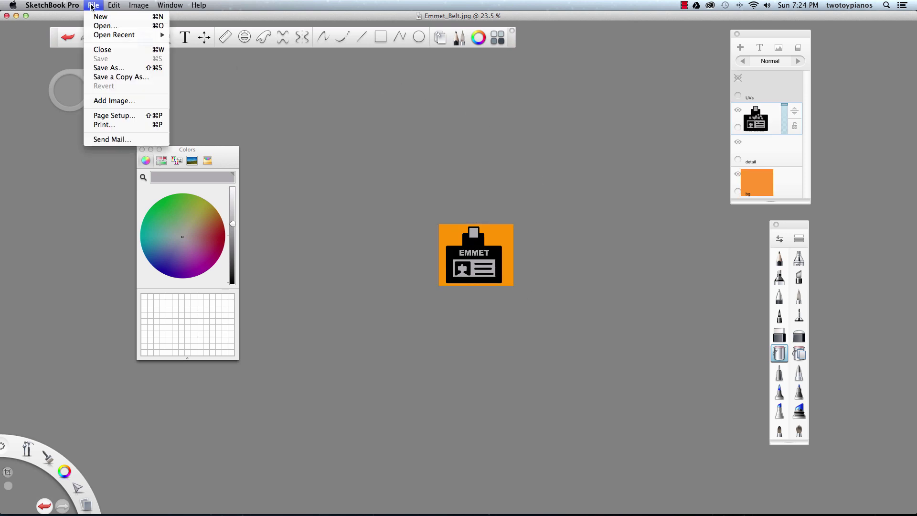
left_click(109, 68)
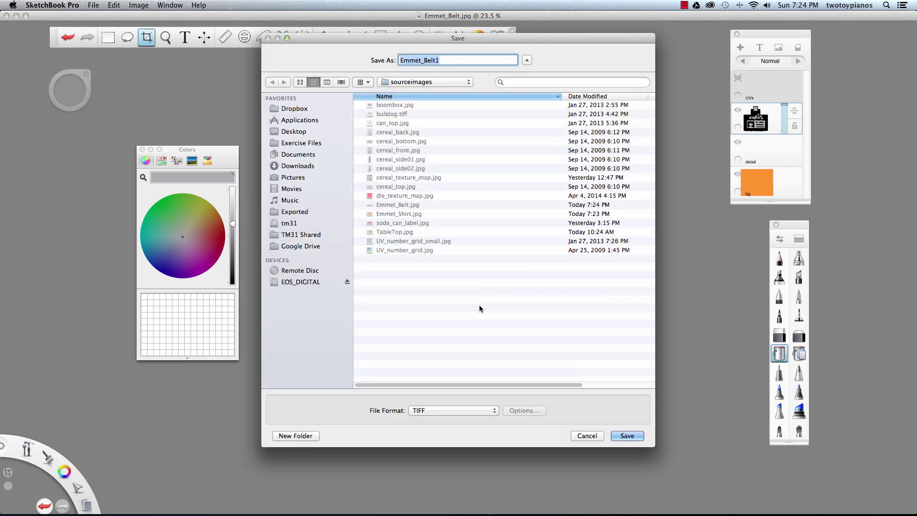
left_click(445, 411)
left_click(447, 420)
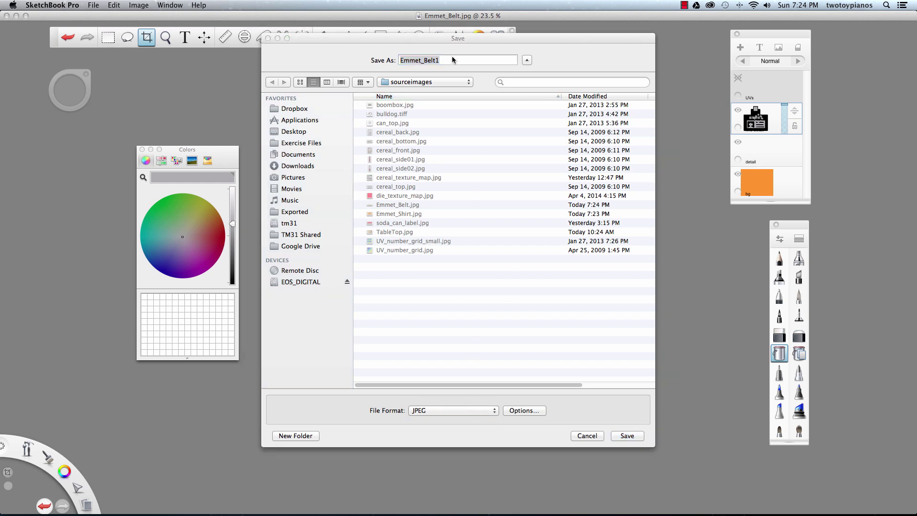
left_click(425, 60)
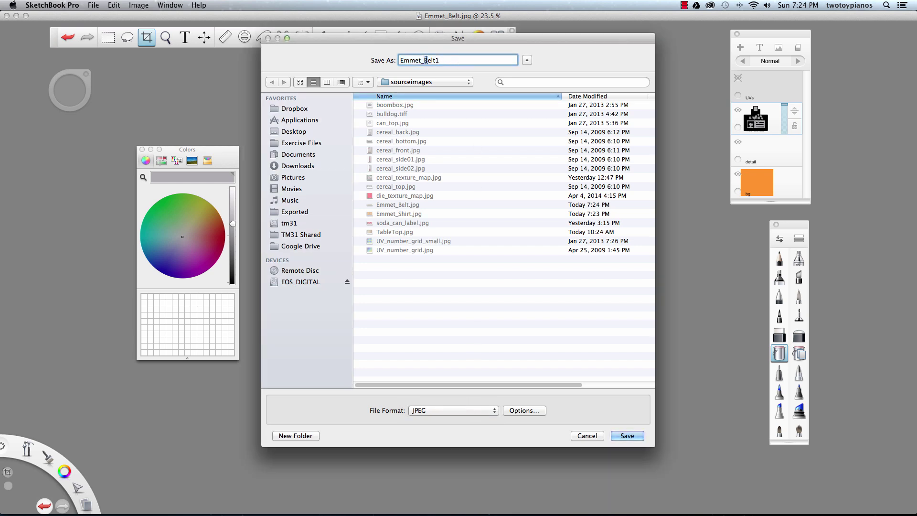
left_click_drag(425, 60, 440, 60)
type("Badge")
key("Return")
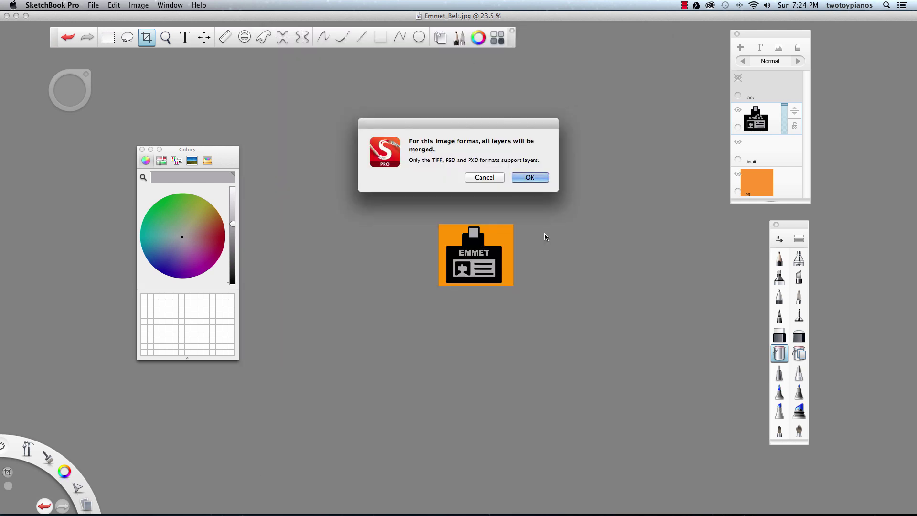
left_click(544, 178)
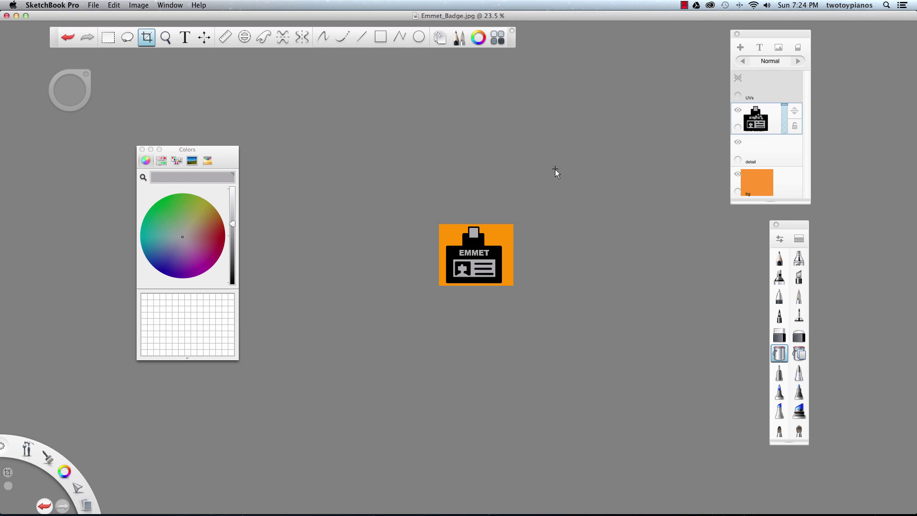
Undo the badge crop and crop the canvas just inside the edges of the gray rectangle below the badge.
key("super+z")
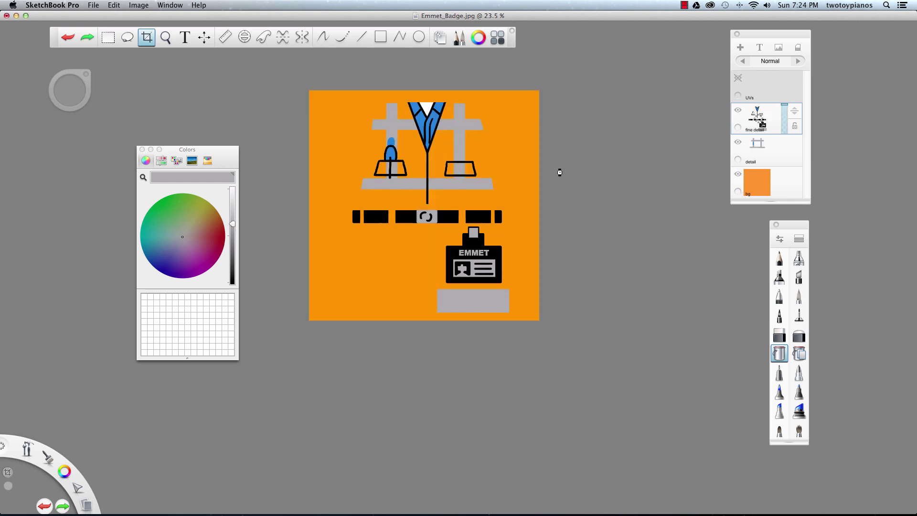
left_click(437, 289)
left_click_drag(505, 316, 515, 316)
key("Escape")
key("z")
left_click_drag(464, 301, 609, 334)
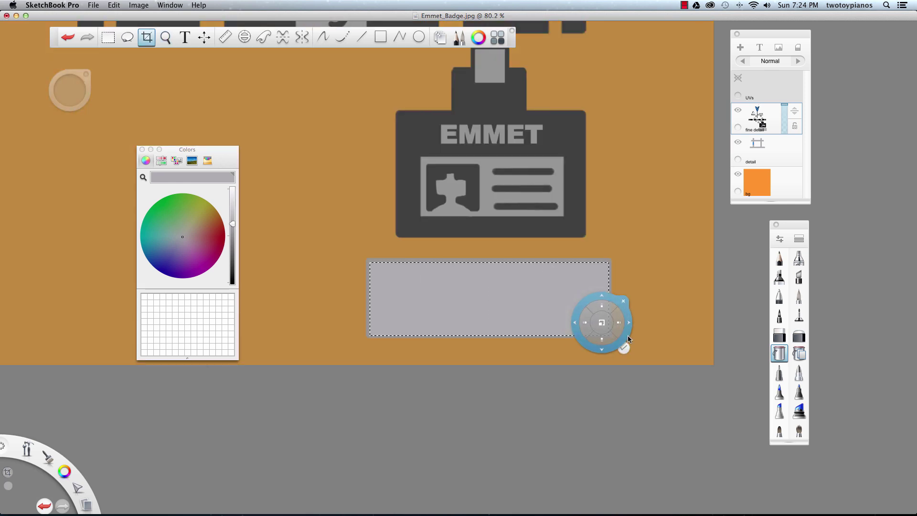
left_click(624, 347)
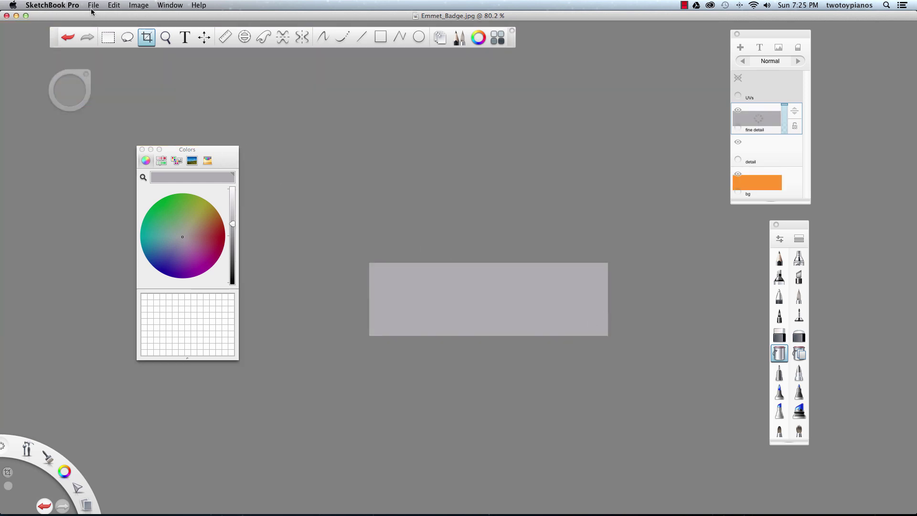
Save the cropped gray piece as a new JPEG file named Emmet_pants in the sourceimages folder, accepting the merging of all layers.
left_click(93, 5)
left_click(97, 70)
key("Right")
key("shift+Left")
key("shift+Left")
key("shift+Left")
key("shift+Left")
key("shift+Left")
key("shift+Left")
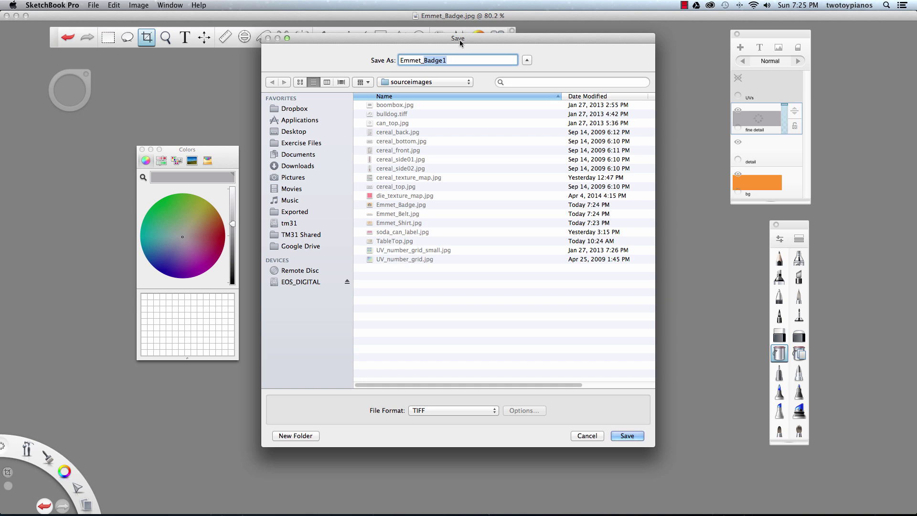
type("pants")
left_click(459, 411)
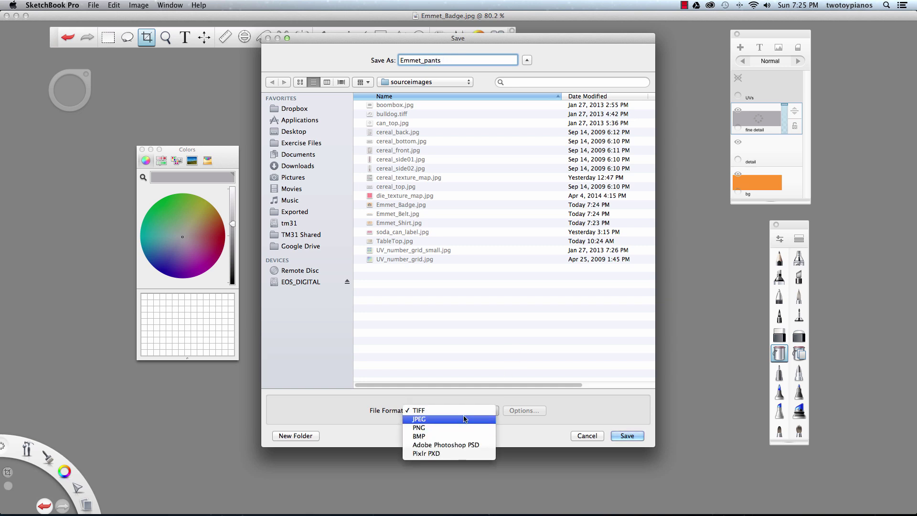
left_click(464, 419)
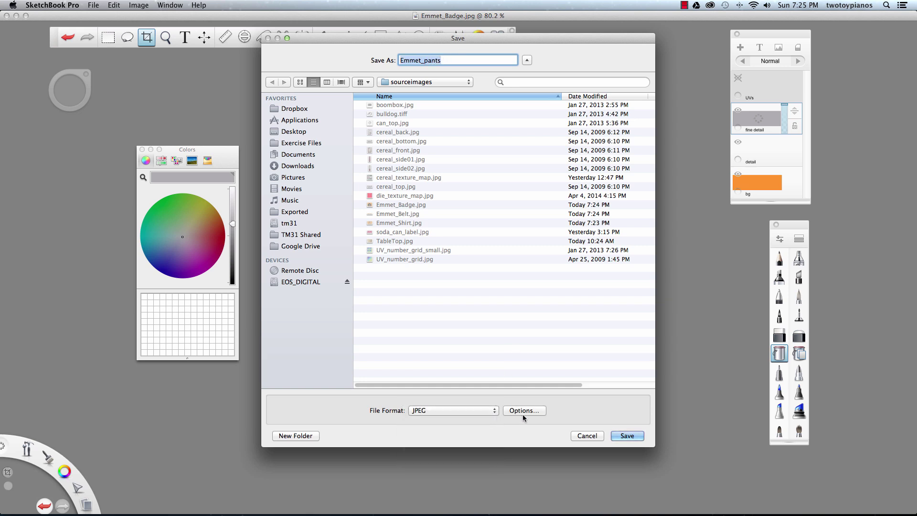
left_click(635, 442)
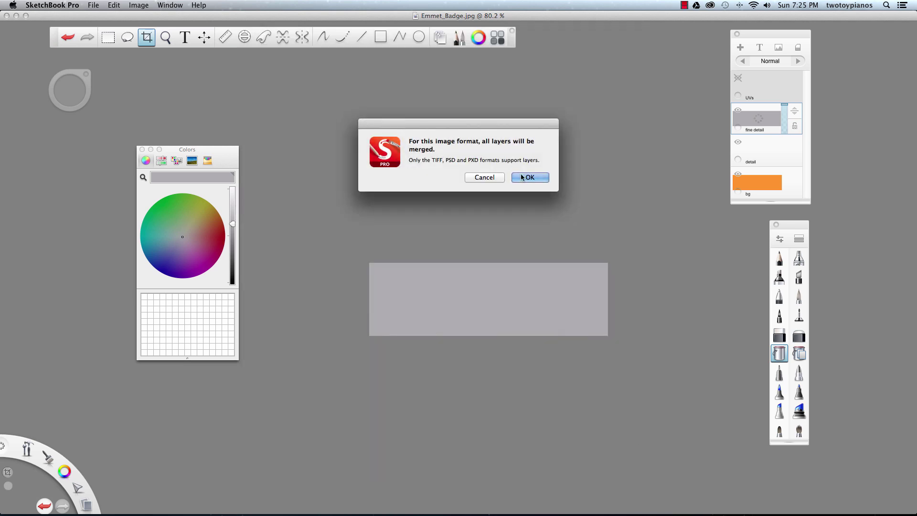
left_click(522, 178)
Undo the pants crop and hide the fine detail and detail layers, leaving only the orange background.
key("ctrl+z")
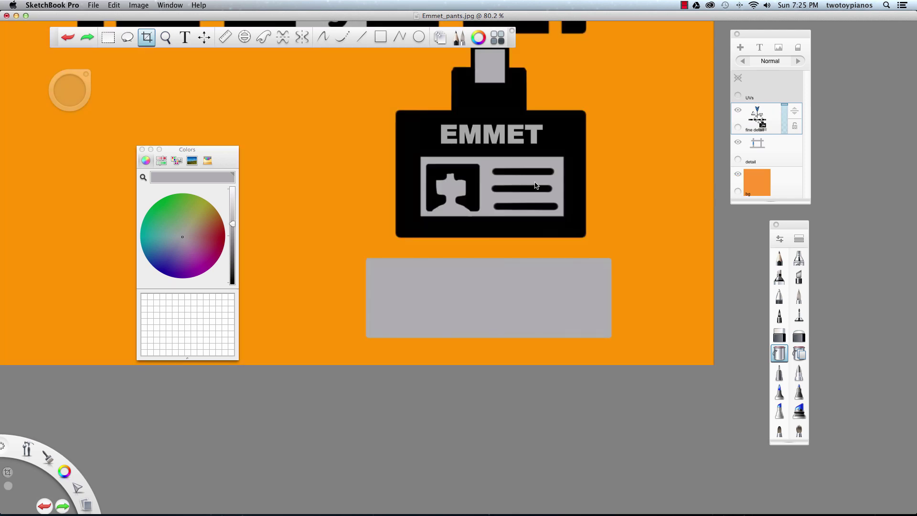
key("space")
left_click_drag(520, 231, 448, 346)
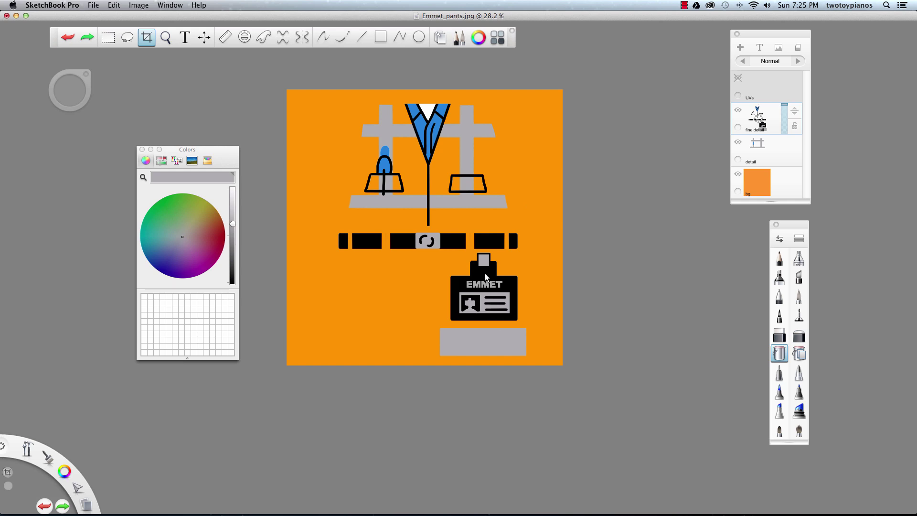
left_click(738, 110)
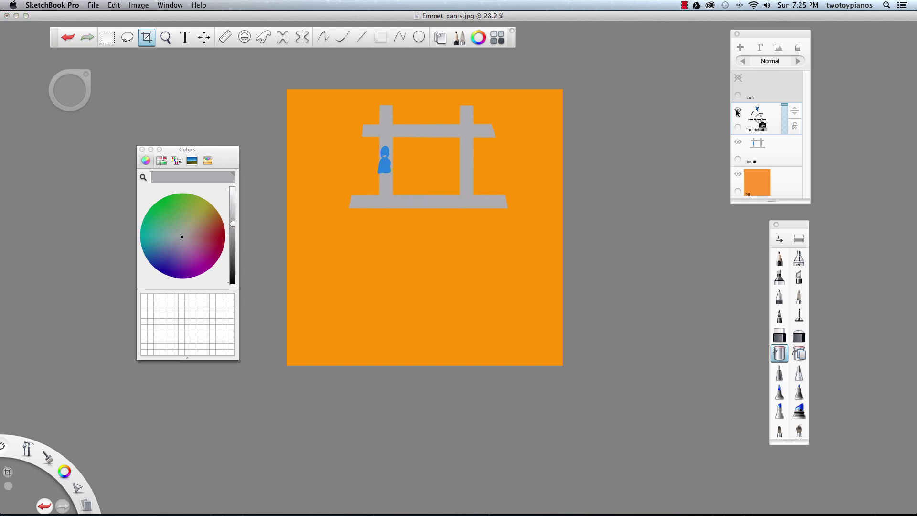
left_click(738, 141)
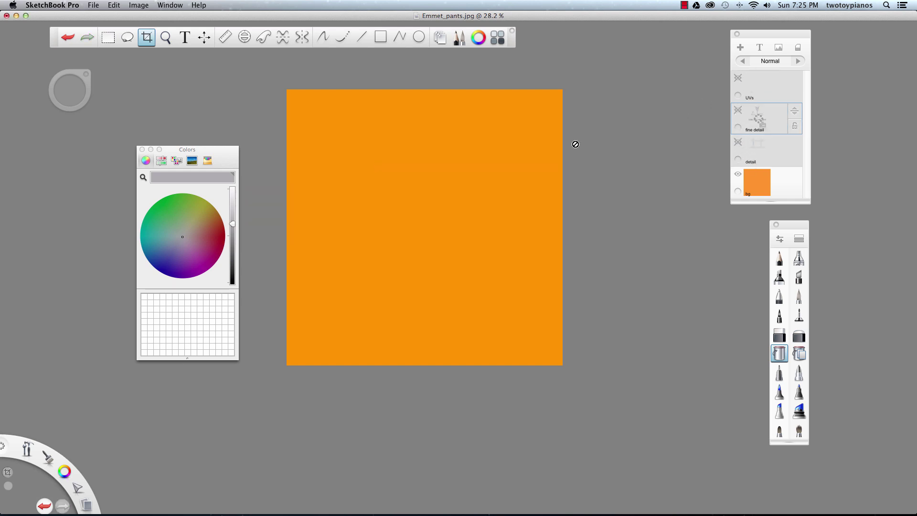
Start saving the plain orange canvas as a new file named Emmet_Orange in the sourceimages folder.
left_click(93, 5)
left_click(98, 6)
left_click(97, 7)
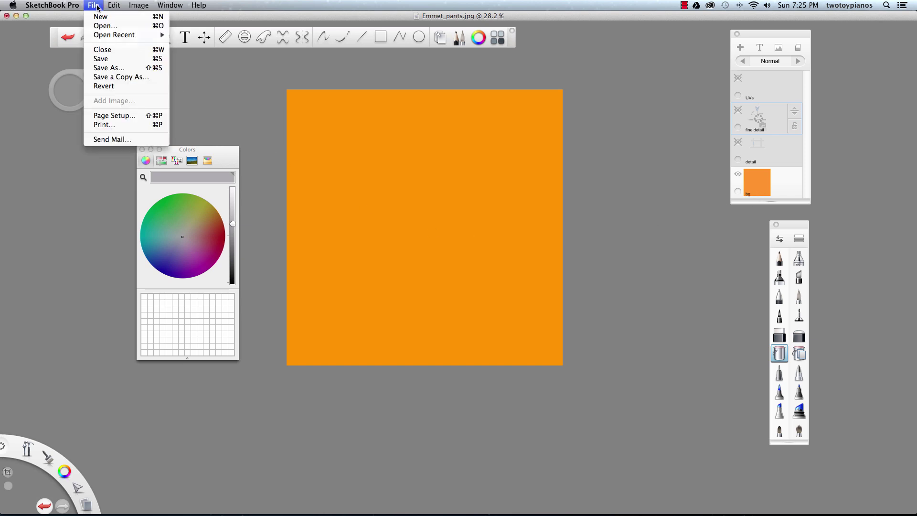
left_click(109, 67)
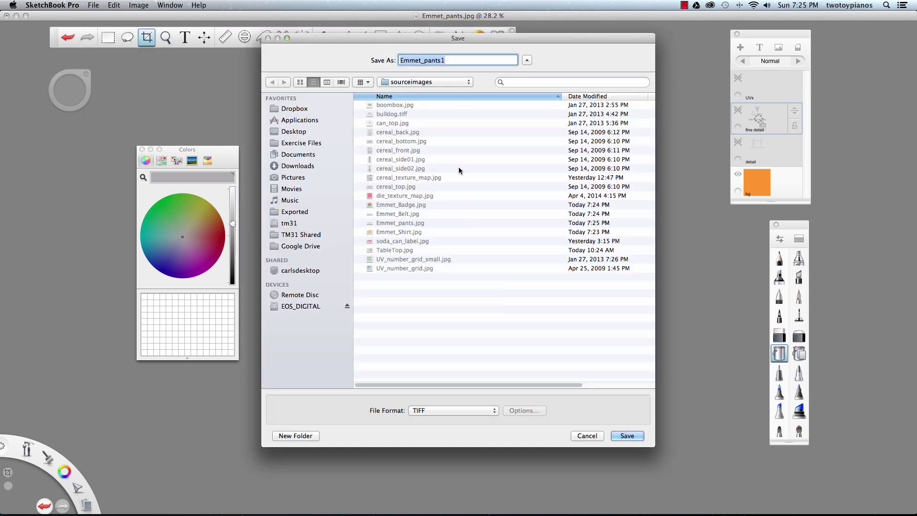
double_click(455, 60)
left_click_drag(455, 60, 424, 60)
type("Original")
key("BackSpace")
key("BackSpace")
key("BackSpace")
key("BackSpace")
key("BackSpace")
key("BackSpace")
type("ange")
Set the orange texture's file format to JPEG and save it, accepting the merging of all layers.
left_click(456, 411)
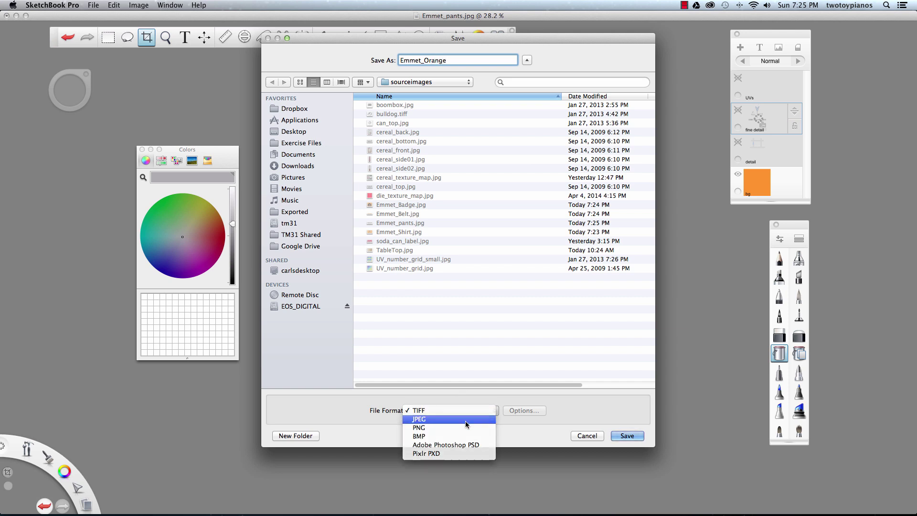
left_click(453, 419)
left_click(628, 435)
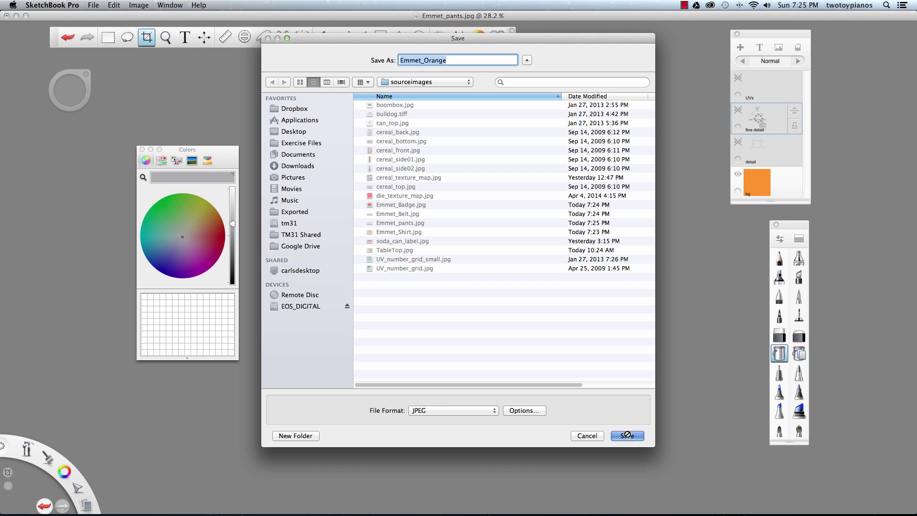
left_click(528, 177)
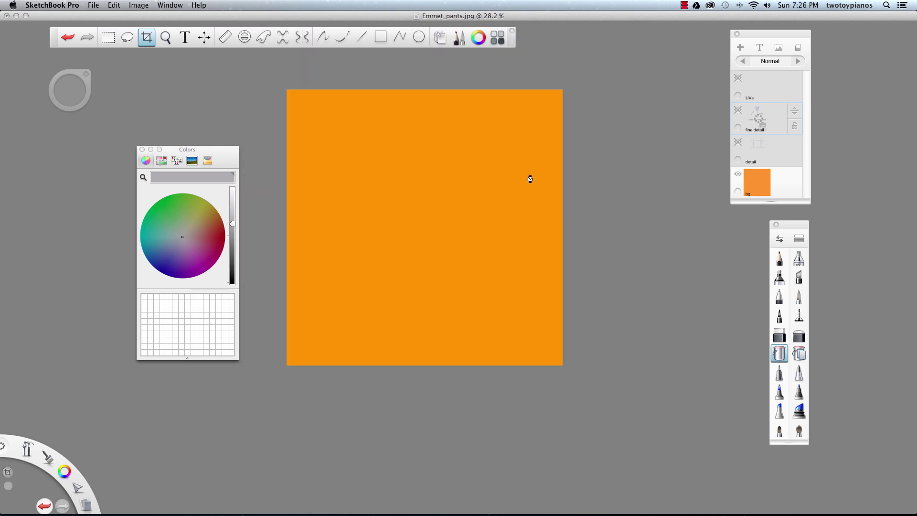
Show the fine detail layer, sample the blue from the shirt collar as the current color, and make the bg layer active.
left_click(738, 109)
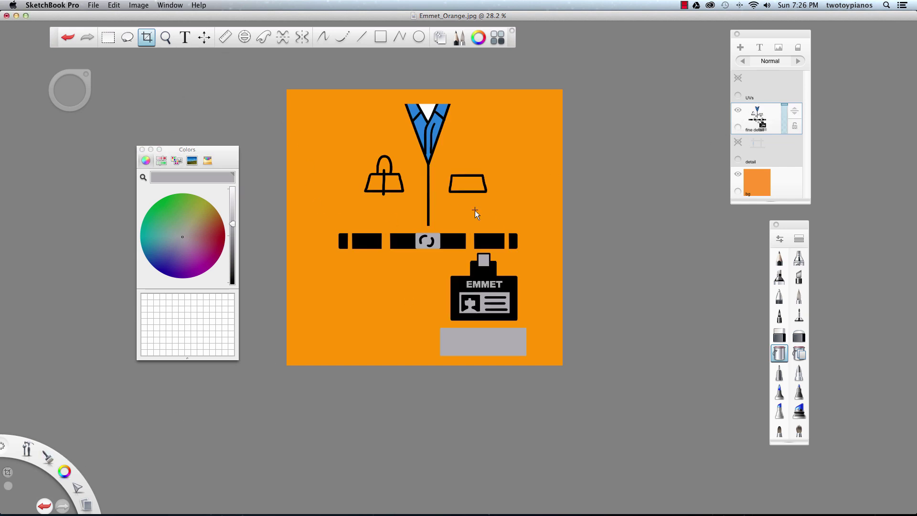
key("Escape")
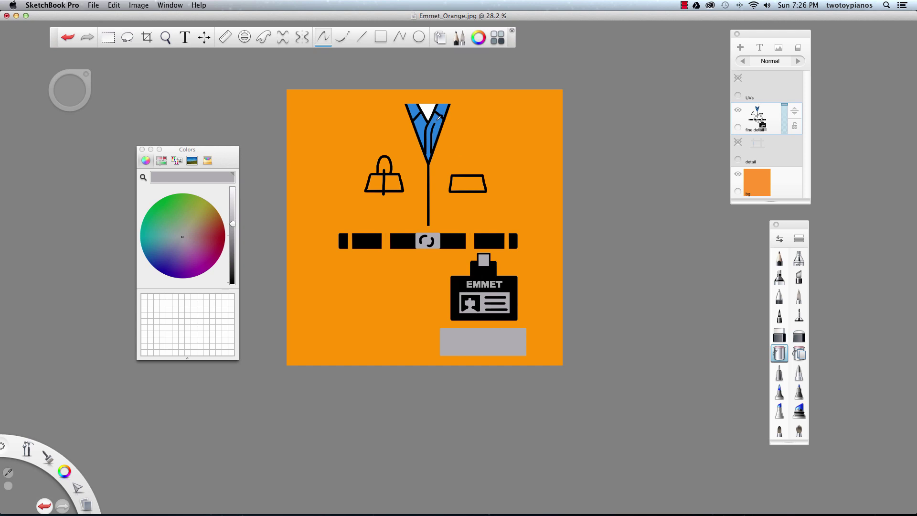
left_click(440, 120, "alt")
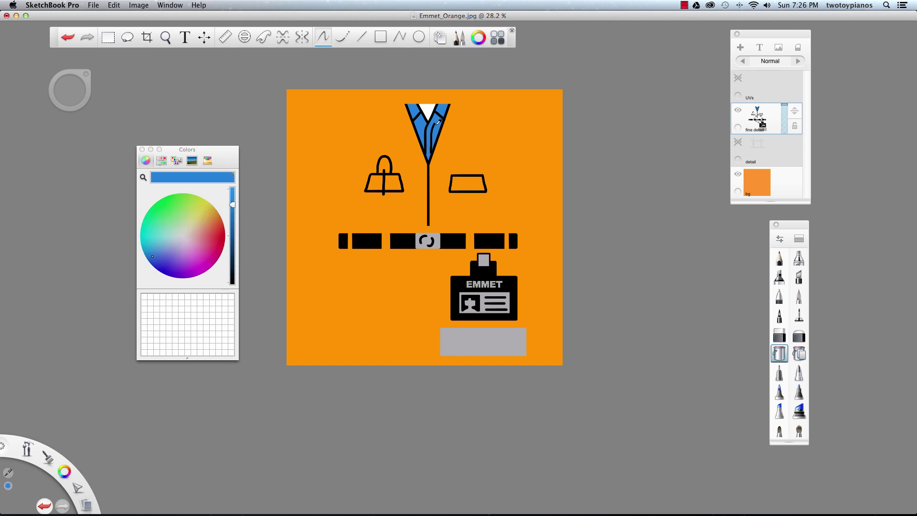
left_click(787, 181)
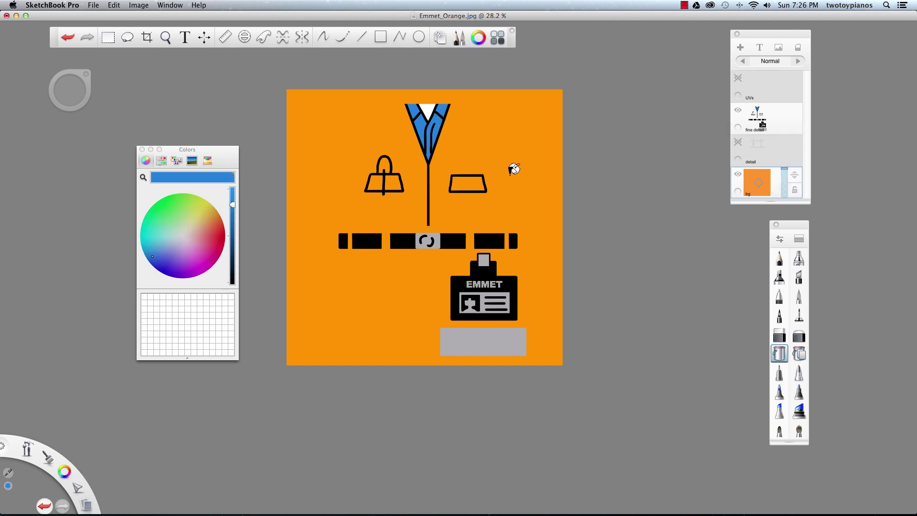
Fill the bg layer with blue, hide the fine detail layer and save the plain image as Emmet_Blue.jpg.
left_click(519, 180)
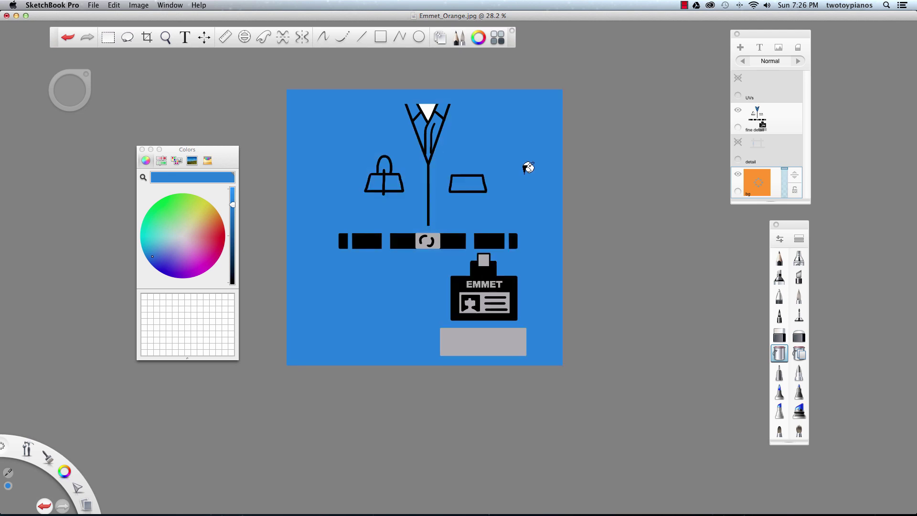
left_click(738, 112)
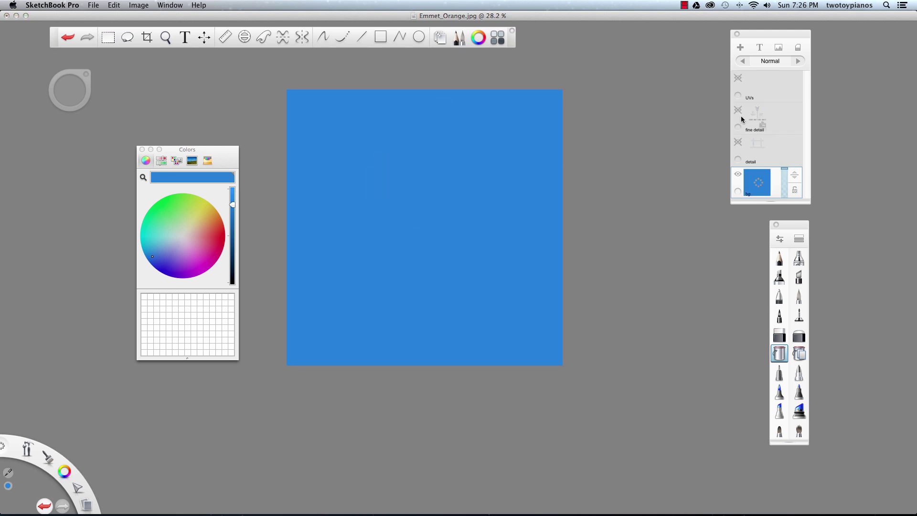
left_click(94, 5)
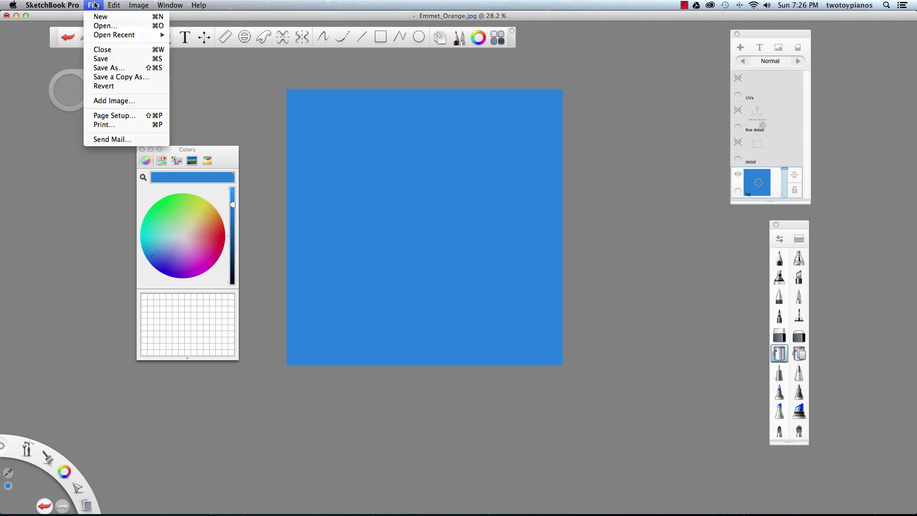
left_click(114, 68)
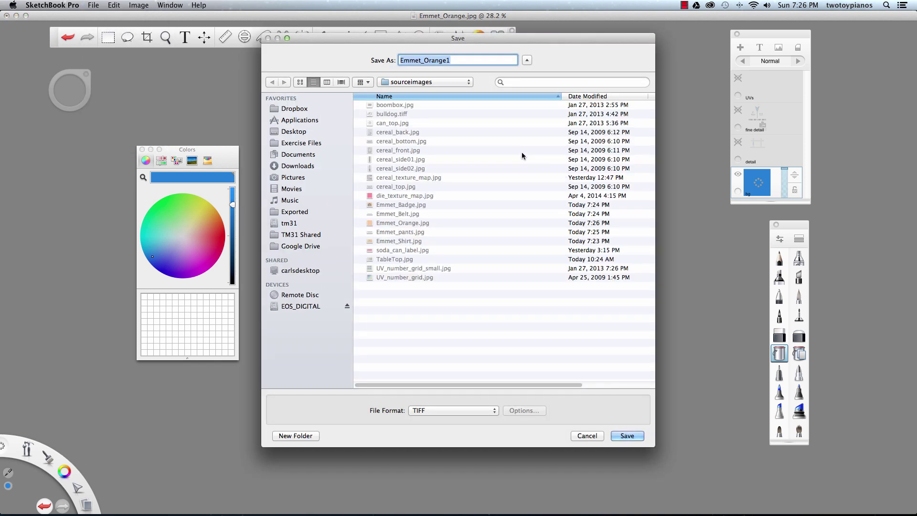
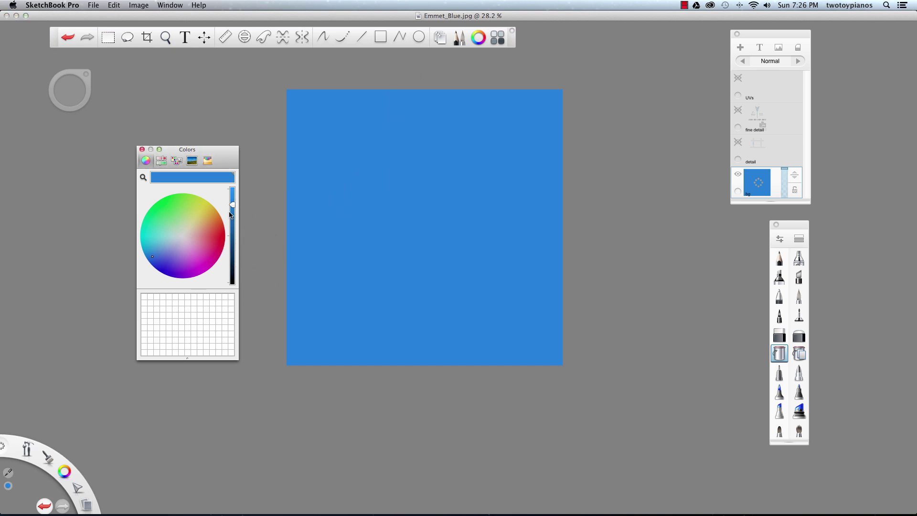
Choose a bright yellow at full brightness and fill the bg layer with it.
left_click(205, 208)
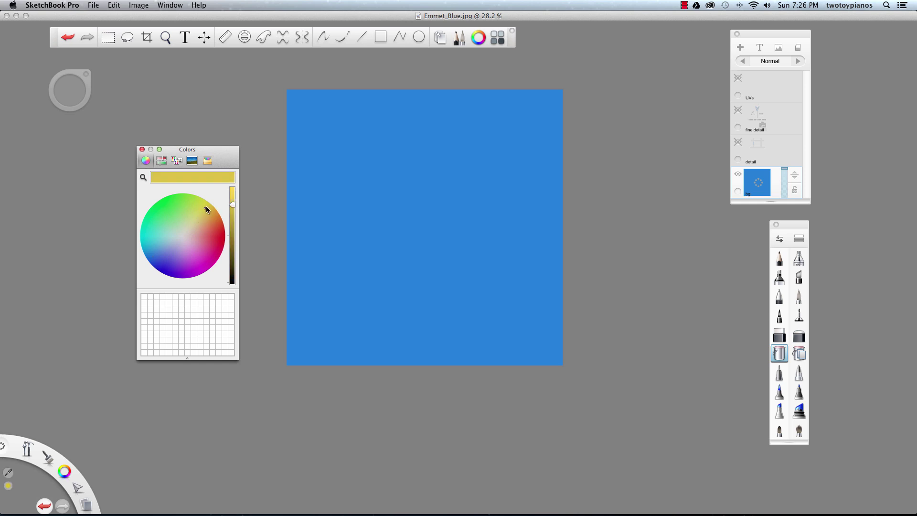
left_click_drag(236, 204, 233, 190)
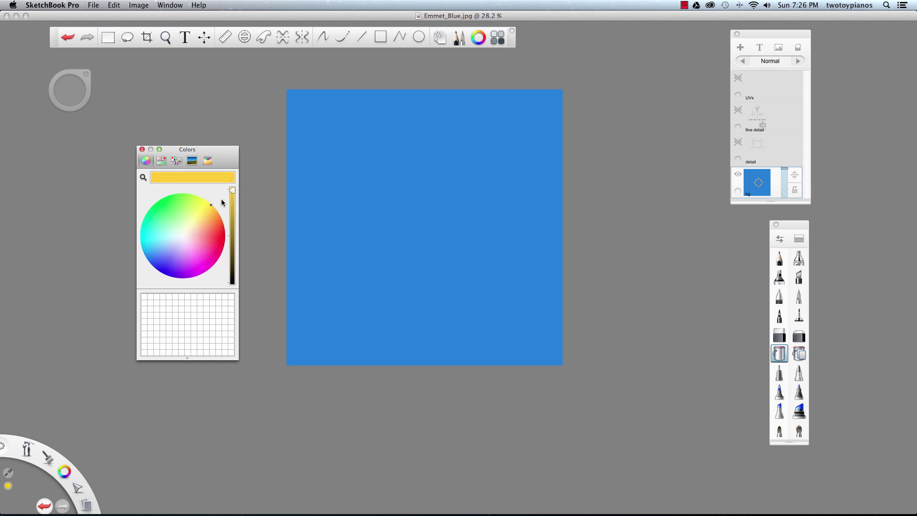
left_click(555, 166)
Save the yellow image as Emmet_Yellow in JPEG format, accepting the merging of layers.
left_click(93, 6)
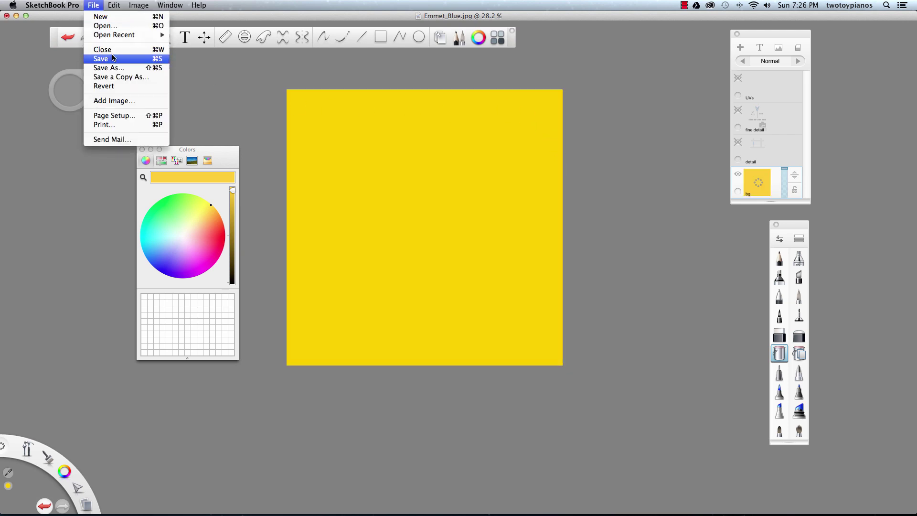
left_click(114, 59)
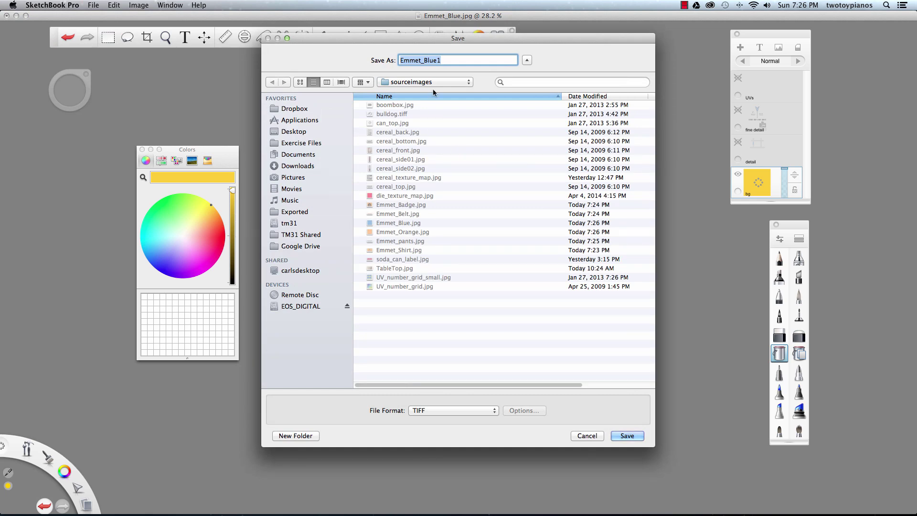
key("Right")
key("BackSpace")
key("BackSpace")
key("BackSpace")
key("BackSpace")
key("BackSpace")
type("Yellow")
left_click(439, 411)
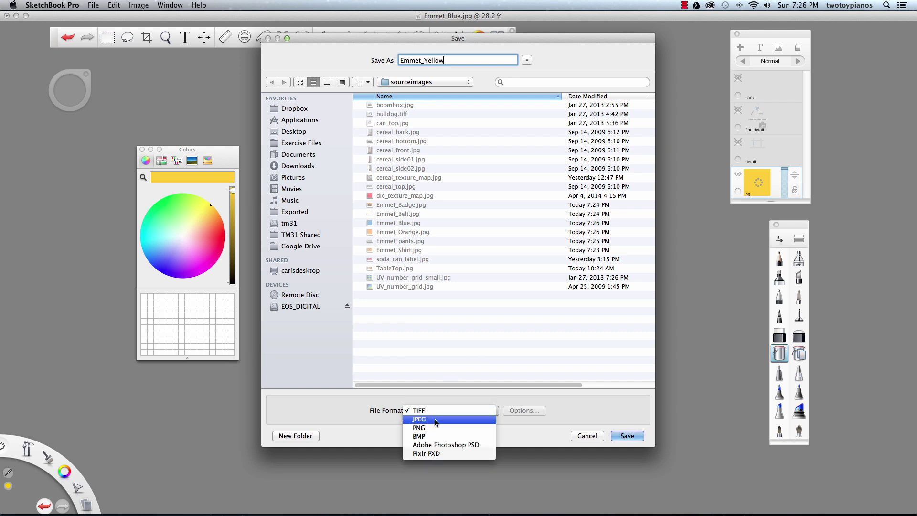
left_click(435, 420)
left_click(621, 436)
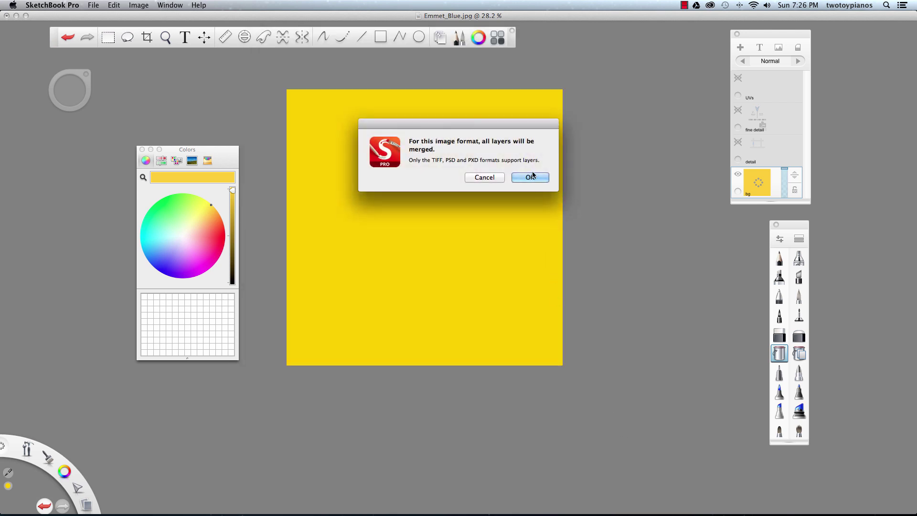
left_click(531, 177)
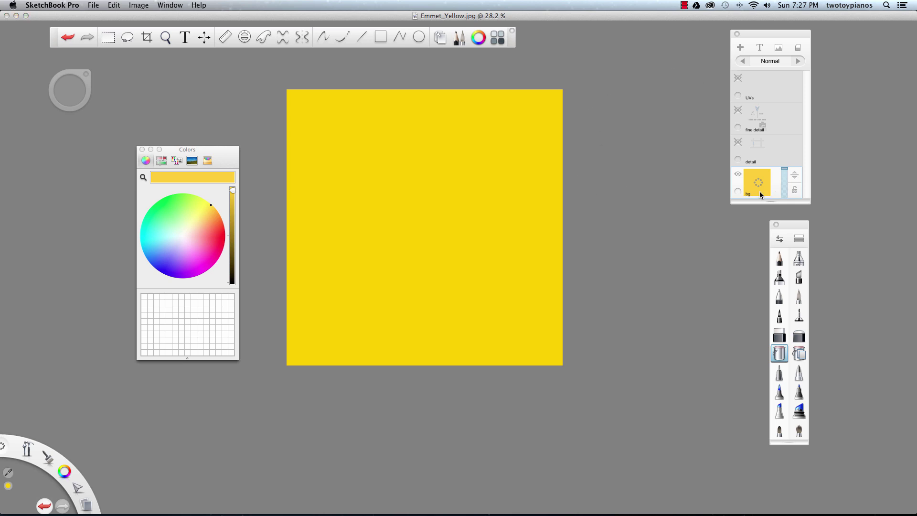
Add a new layer above bg and name it "face".
left_click_drag(759, 181, 783, 183)
type("face")
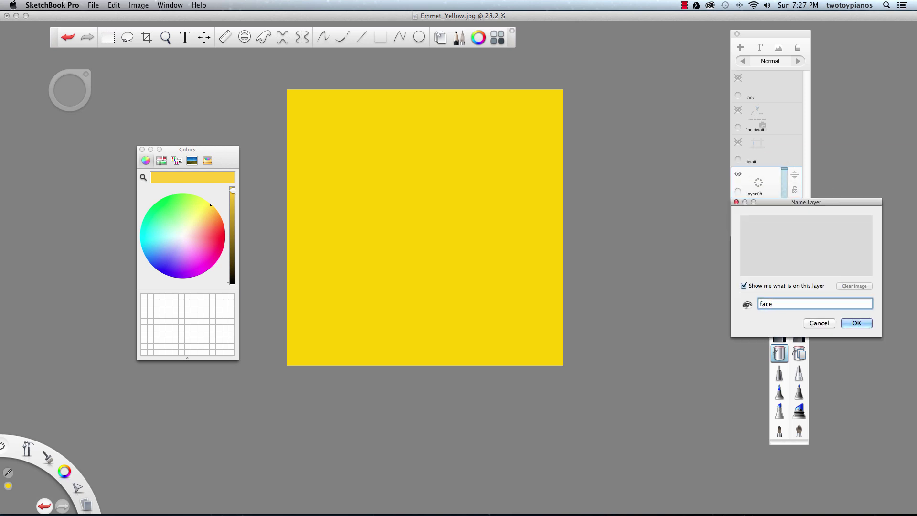
key("Return")
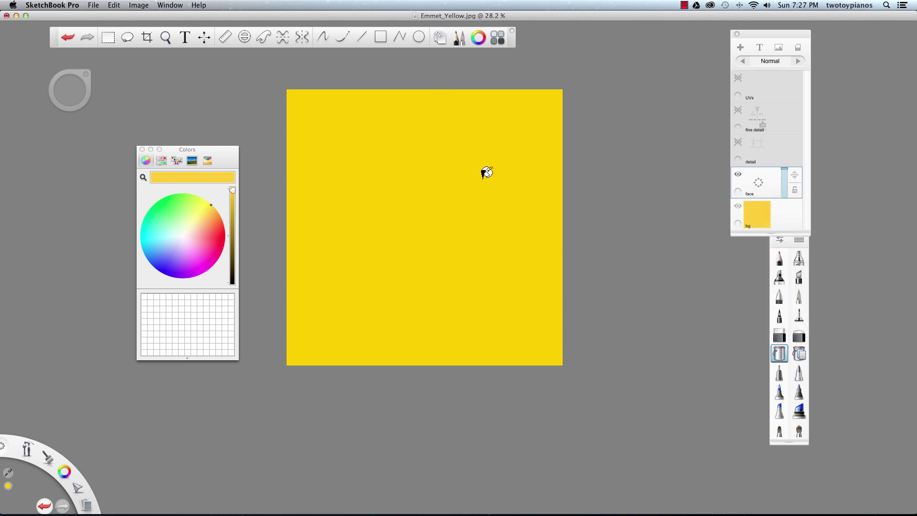
Paint two round black eyes side by side on the face layer with an enlarged brush.
left_click(137, 183)
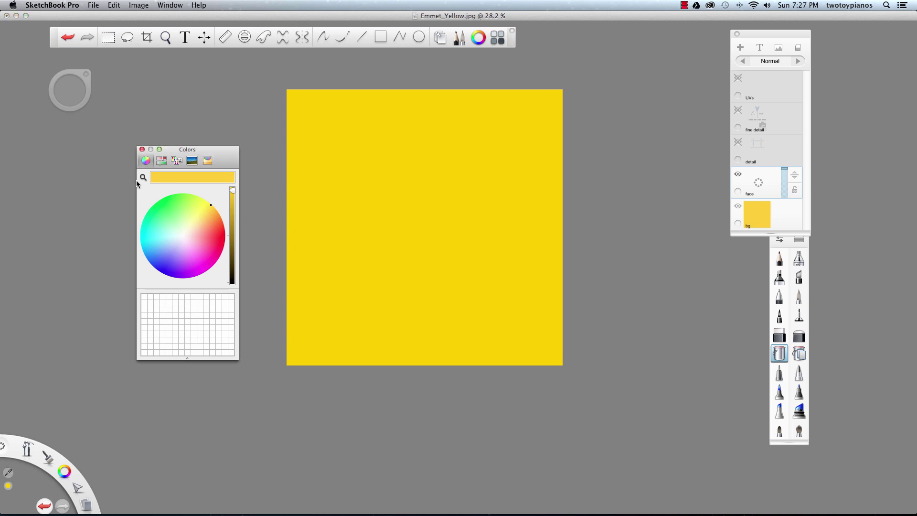
left_click(254, 174)
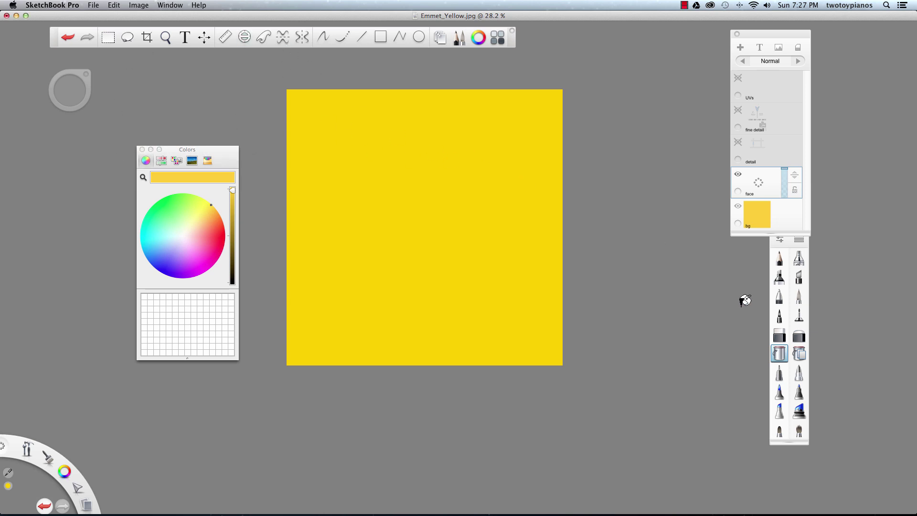
left_click(798, 296)
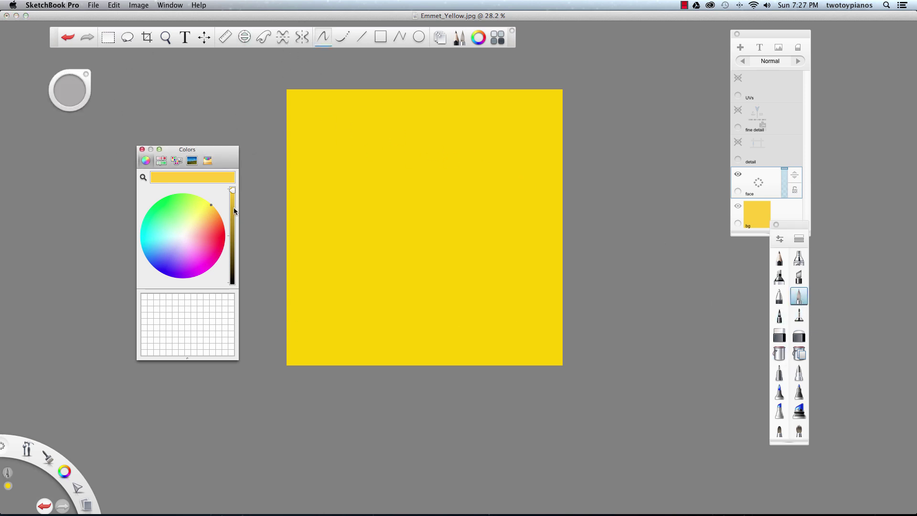
left_click_drag(234, 210, 232, 283)
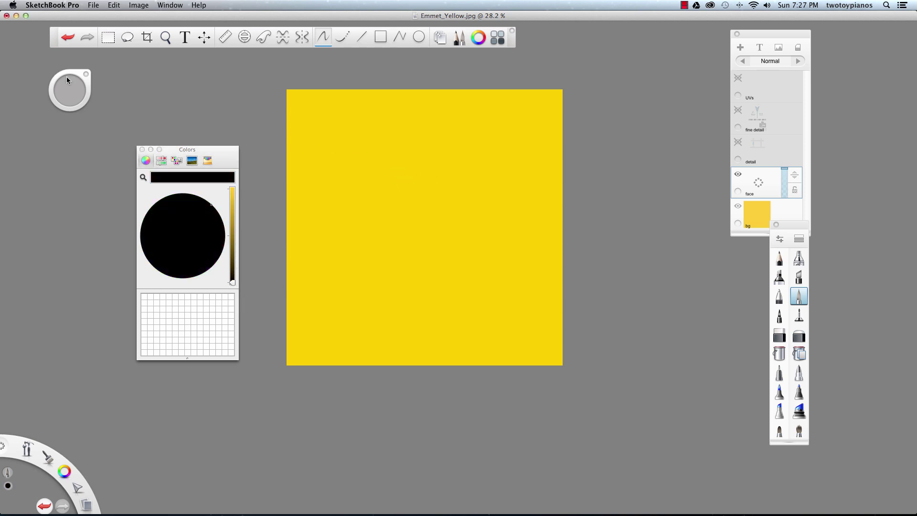
left_click_drag(67, 80, 168, 83)
left_click_drag(84, 87, 102, 94)
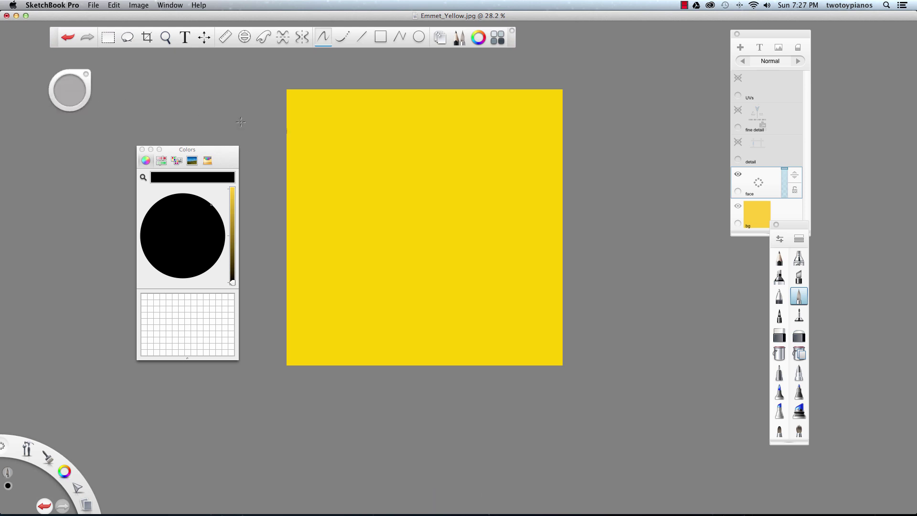
left_click(395, 190)
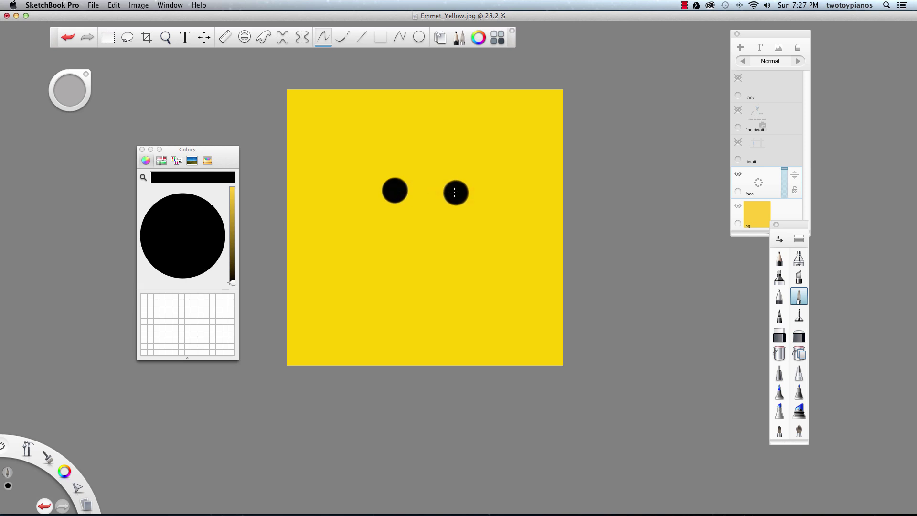
left_click(454, 191)
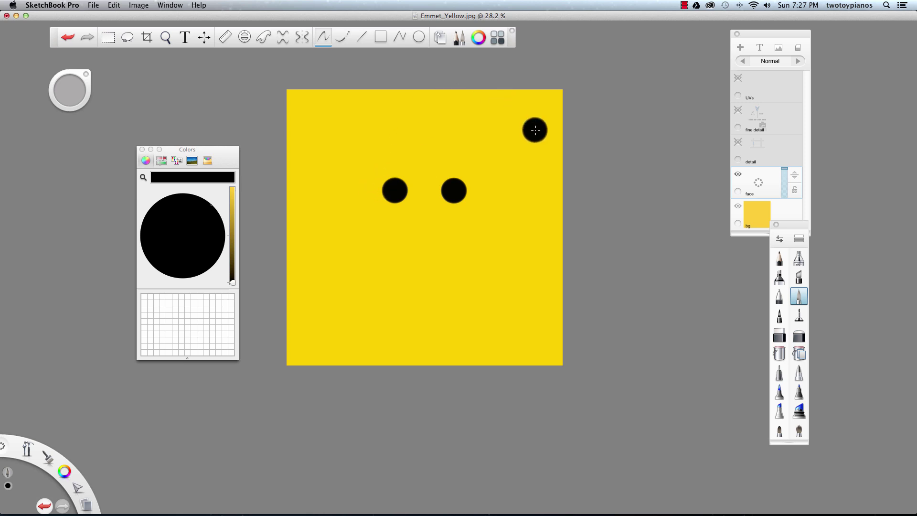
Place an ellipse guide below the eyes, shrink it, and set it to about 24° with a 9° rotation.
key("space")
left_click_drag(414, 224, 469, 219)
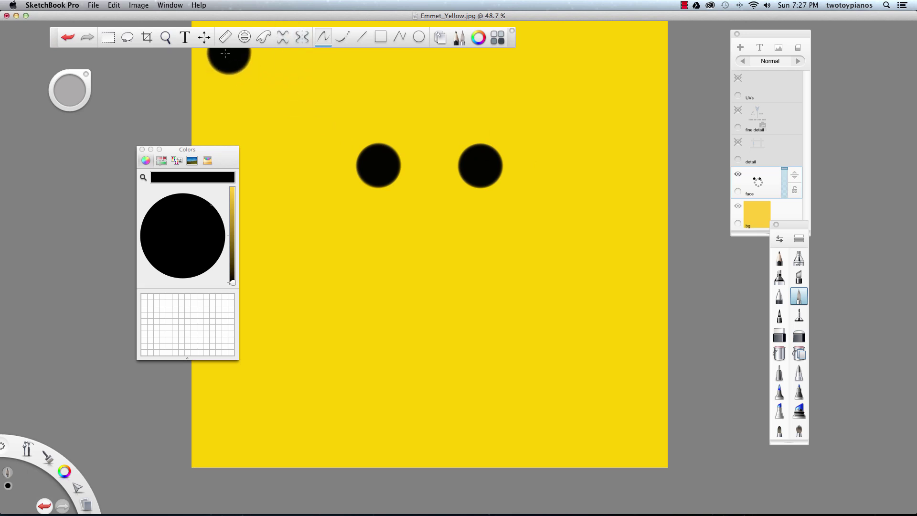
left_click(244, 36)
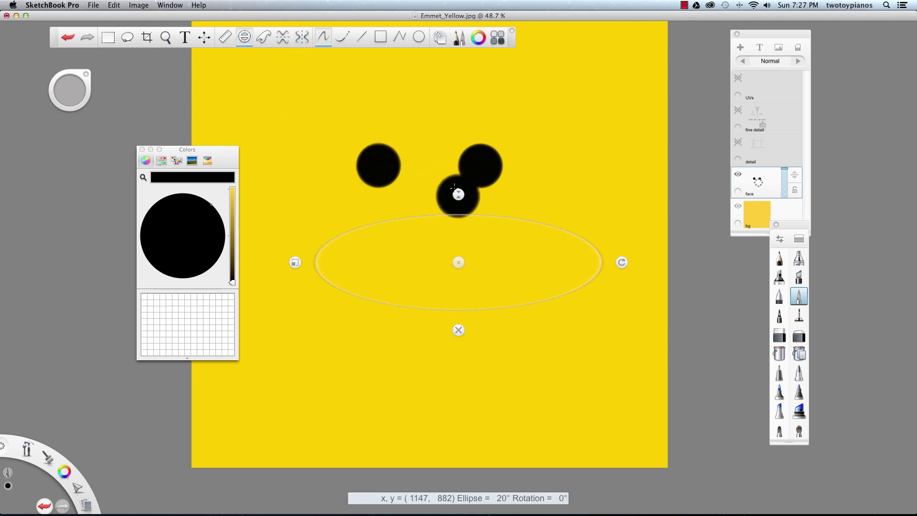
left_click_drag(458, 194, 458, 185)
left_click_drag(296, 262, 352, 263)
left_click_drag(566, 262, 563, 245)
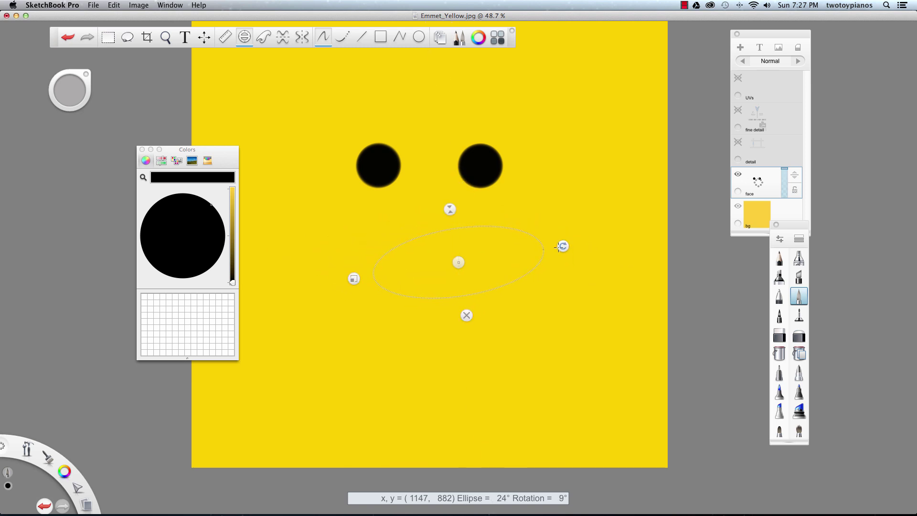
Reposition and slightly shrink the ellipse guide, then trace its lower edge with a thin black brush as the bottom mouth line.
left_click_drag(459, 262, 444, 270)
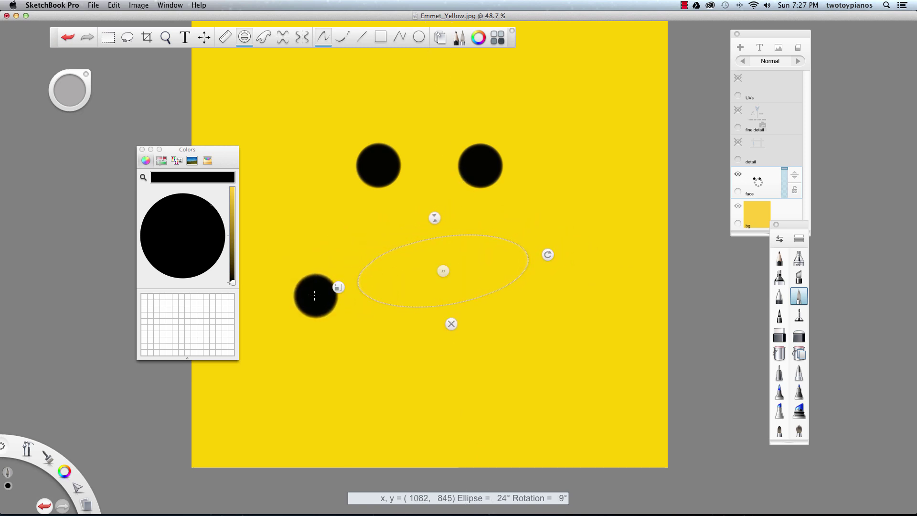
left_click_drag(338, 286, 347, 285)
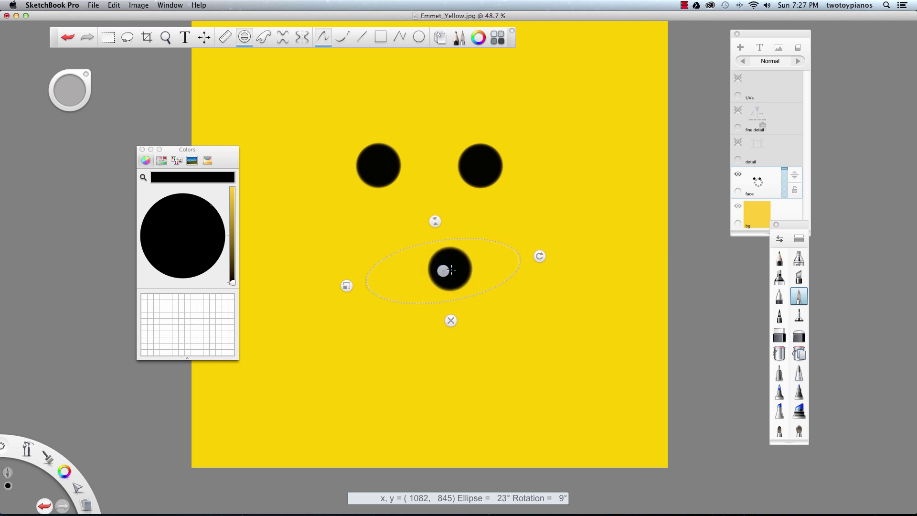
mouse_move(75, 91)
left_mouse_down()
mouse_move(28, 113)
mouse_move(2, 161)
left_mouse_up()
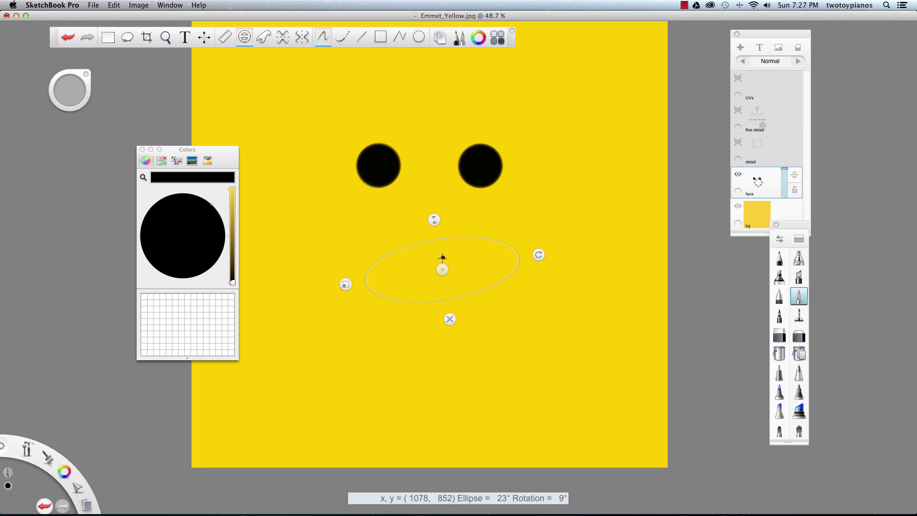
mouse_move(373, 289)
left_mouse_down()
mouse_move(398, 306)
mouse_move(481, 303)
mouse_move(535, 264)
left_mouse_up()
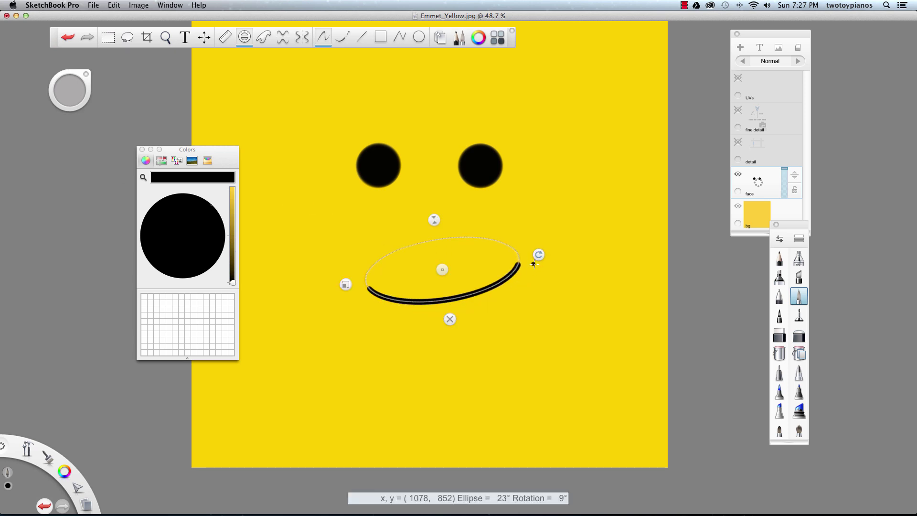
Move the ellipse guide up above the bottom mouth line, flatten it to 16° and make it narrower.
left_click_drag(443, 269, 437, 242)
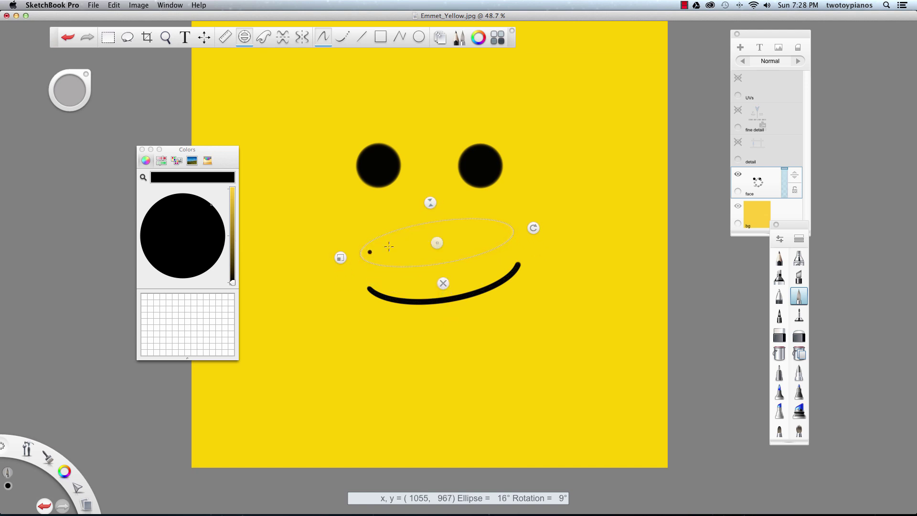
left_click_drag(341, 257, 349, 257)
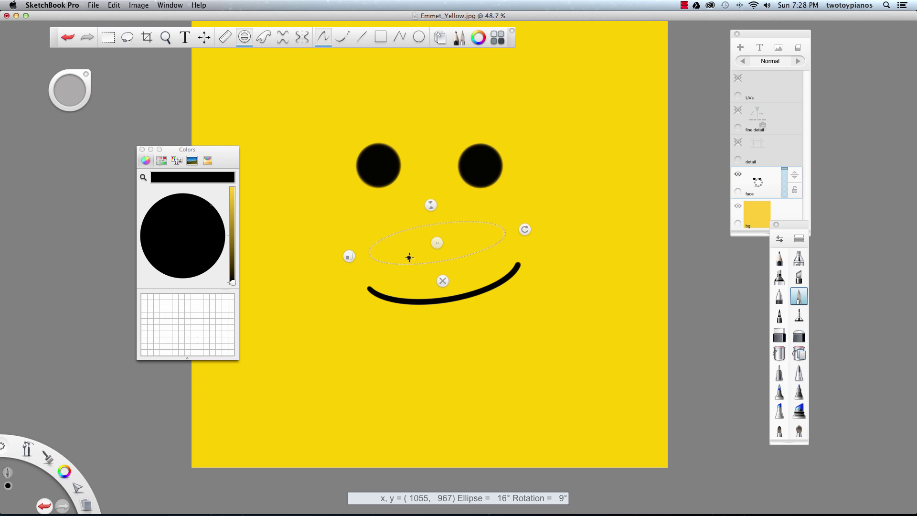
left_click_drag(434, 242, 428, 243)
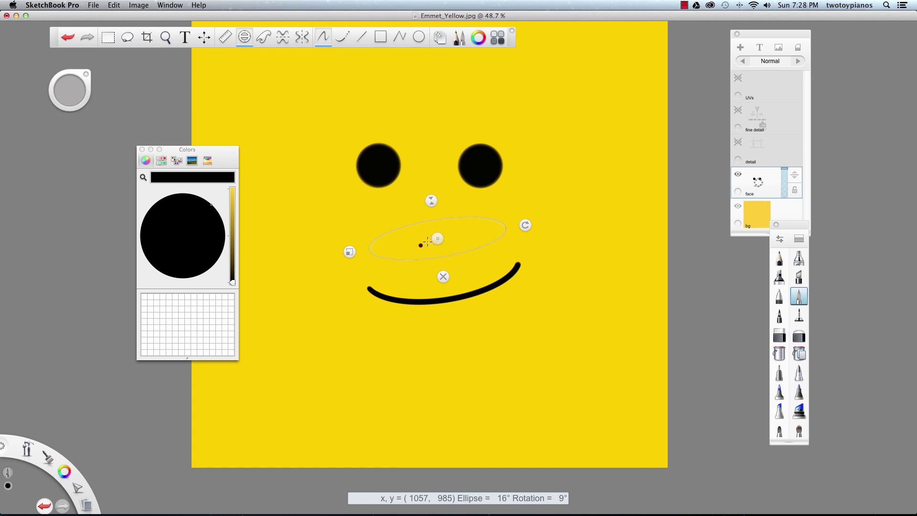
Undo the first upper mouth stroke, redraw it along the ellipse guide moved closer to the bottom line, and close the guide.
mouse_move(372, 254)
left_mouse_down()
mouse_move(434, 269)
mouse_move(516, 245)
left_mouse_up()
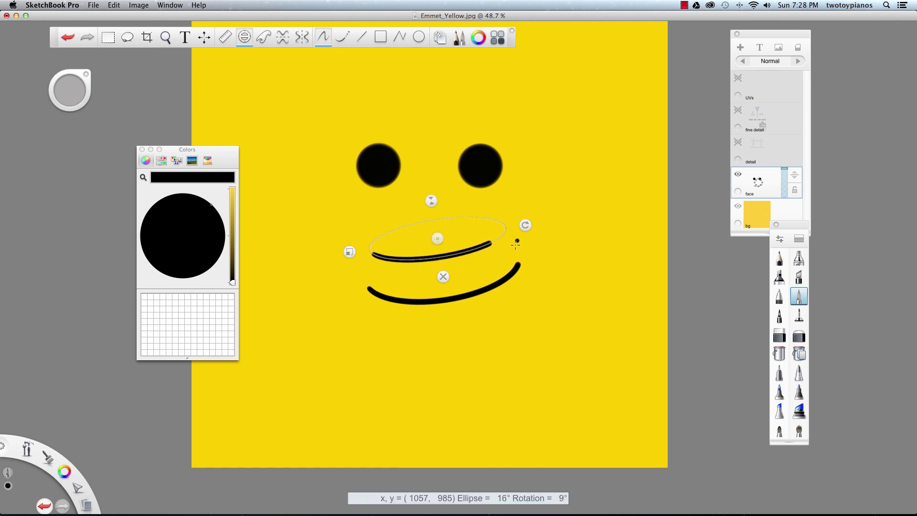
key("super+z")
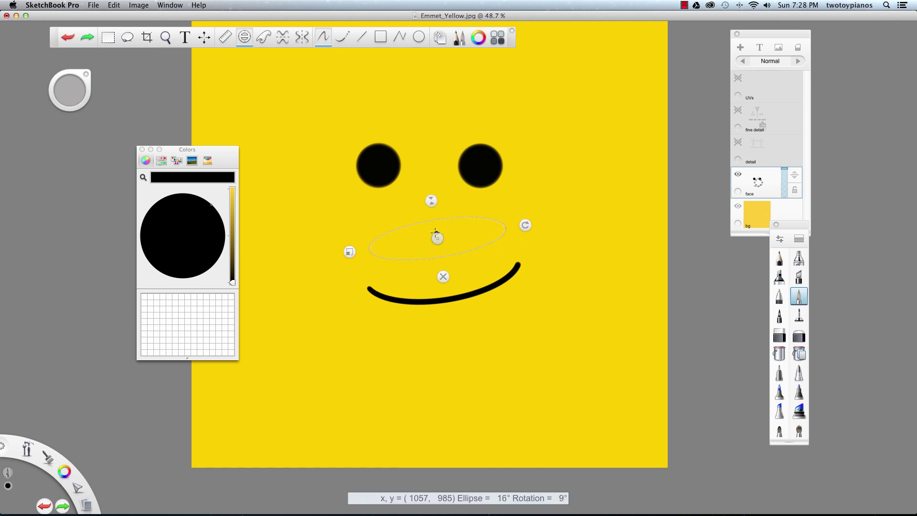
left_click_drag(437, 238, 439, 251)
mouse_move(390, 266)
left_mouse_down()
mouse_move(447, 276)
mouse_move(526, 250)
left_mouse_up()
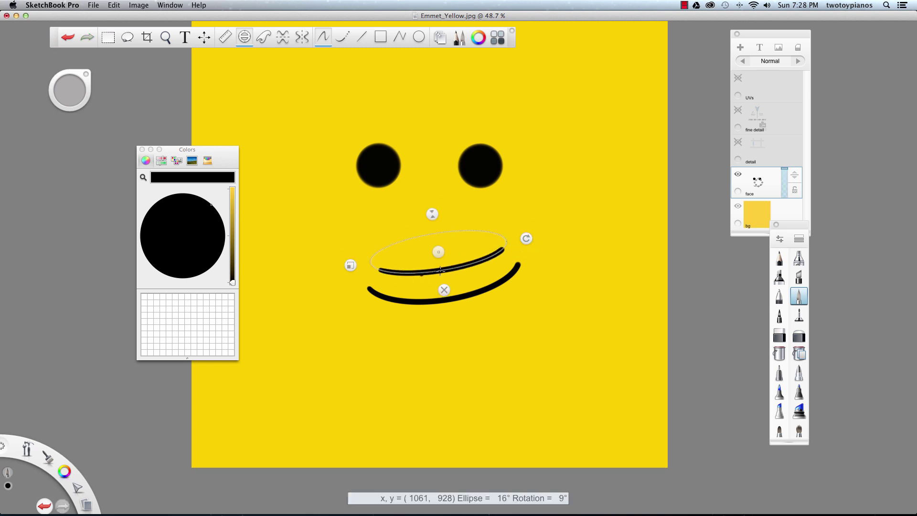
left_click(444, 290)
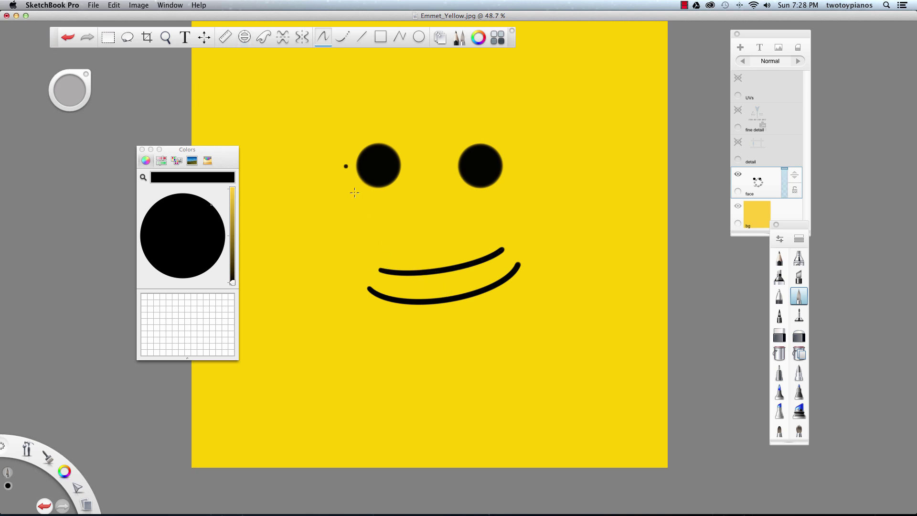
Join the two mouth lines with rounded black strokes at both ends to close the mouth outline.
key("space")
mouse_move(371, 288)
left_mouse_down()
mouse_move(405, 285)
mouse_move(356, 261)
mouse_move(359, 278)
left_mouse_up()
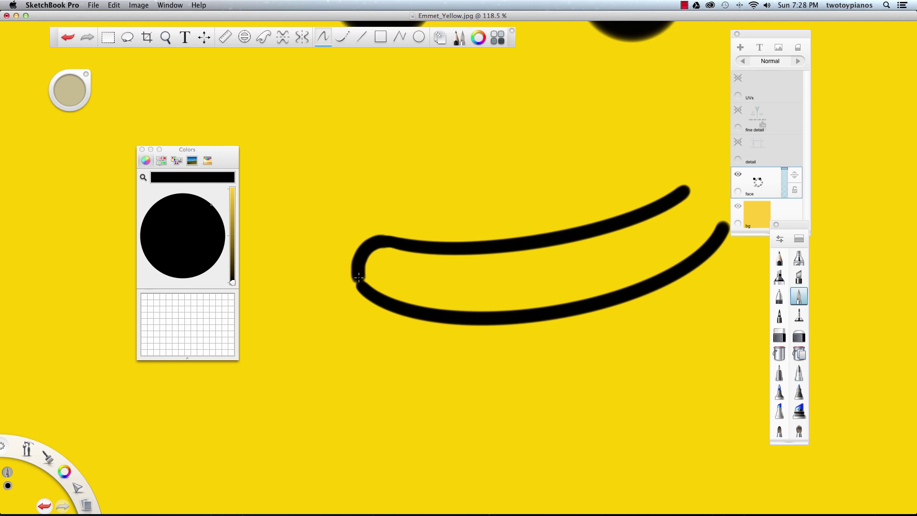
key("space")
left_click_drag(645, 263, 532, 263)
mouse_move(558, 195)
left_mouse_down()
mouse_move(577, 183)
mouse_move(600, 204)
mouse_move(591, 233)
left_mouse_up()
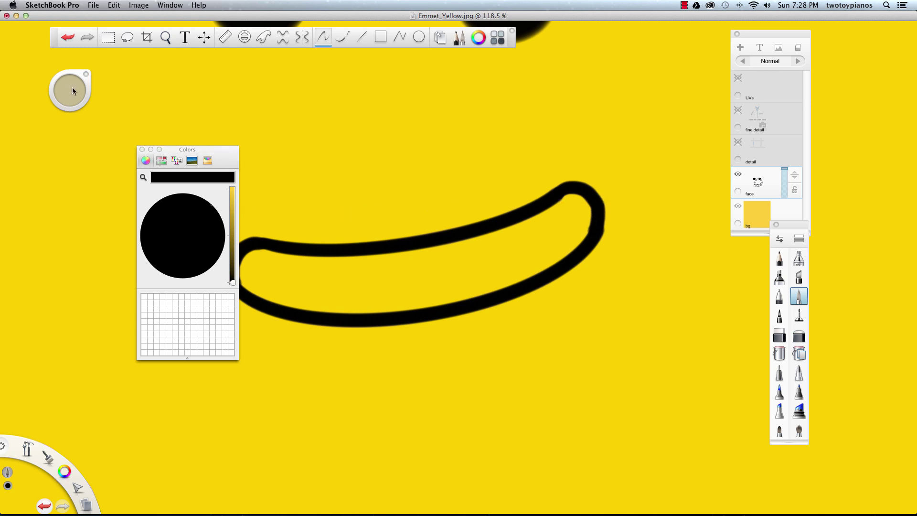
Reduce the brush size and add a short slanted black crease inside each corner of the mouth.
left_click_drag(73, 91, 43, 104)
left_click_drag(564, 229, 602, 201)
left_click_drag(566, 228, 587, 213)
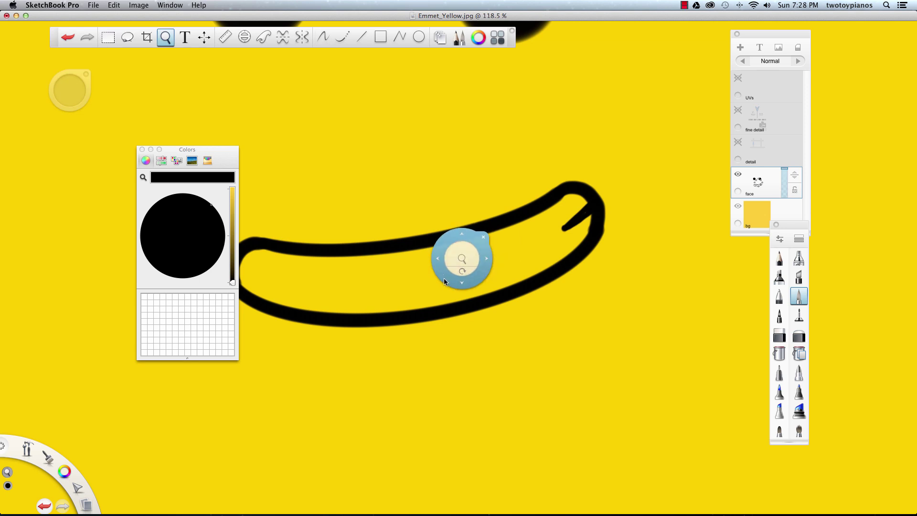
left_click_drag(460, 256, 519, 272)
left_click_drag(344, 261, 374, 273)
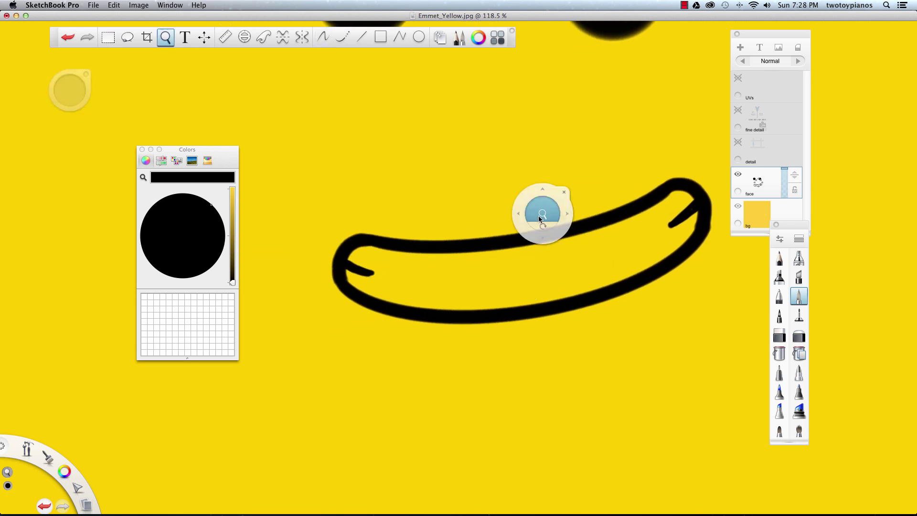
mouse_move(539, 211)
left_mouse_down()
mouse_move(401, 246)
mouse_move(437, 309)
mouse_move(377, 335)
left_mouse_up()
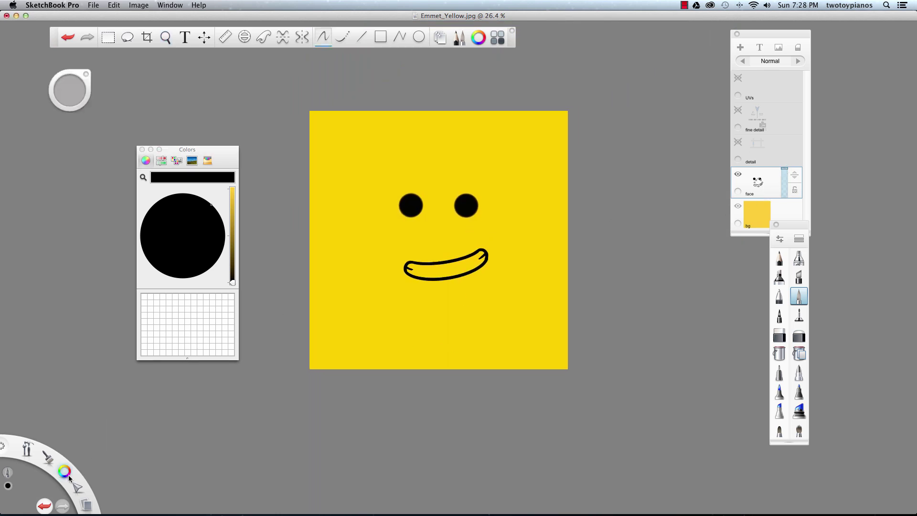
Change the colour to white and flood-fill the inside of the mouth.
mouse_move(70, 477)
left_mouse_down()
mouse_move(62, 474)
mouse_move(72, 478)
left_mouse_up()
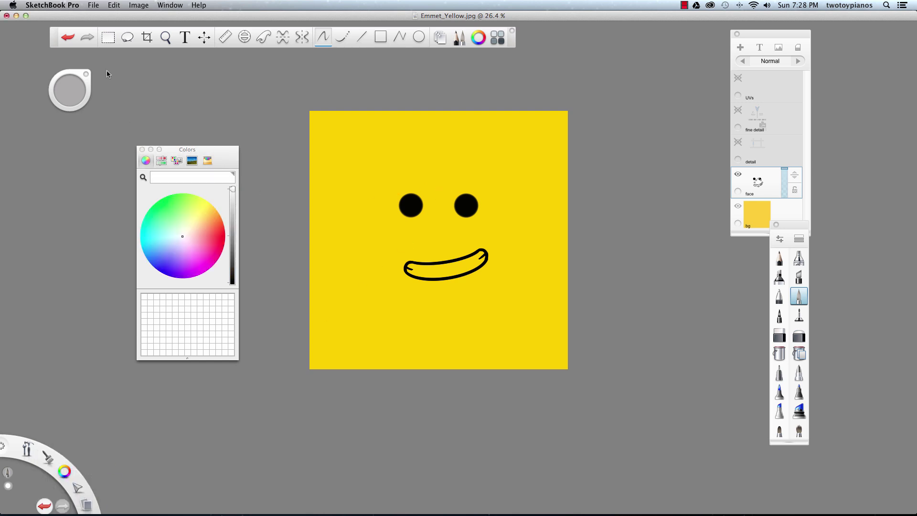
left_click(328, 116)
left_click(781, 354)
left_click(452, 267)
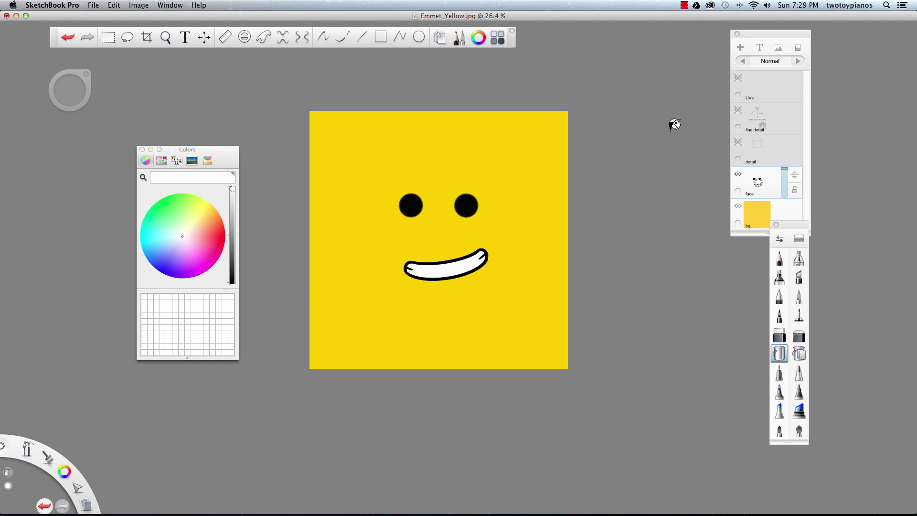
Save the image as a JPEG named Emmet_Face in the sourceimages folder, accepting the merging of layers.
left_click(93, 5)
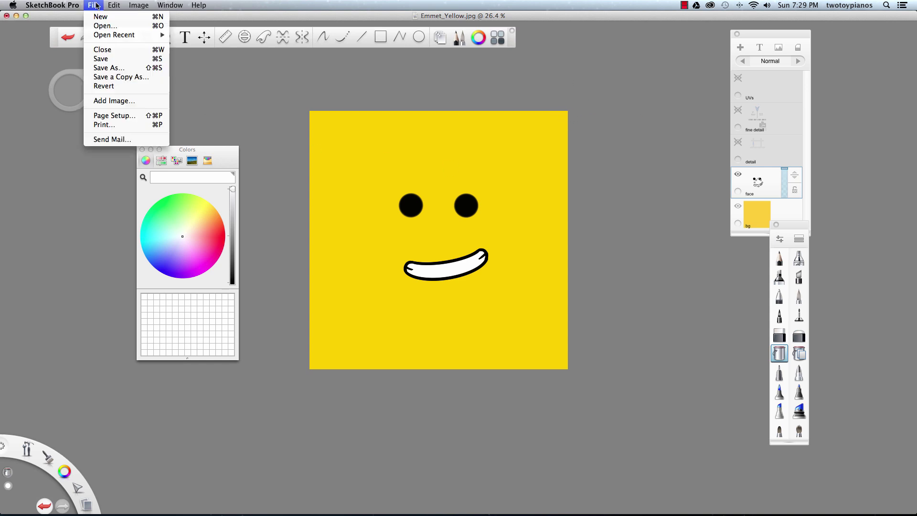
left_click(133, 70)
left_click(442, 411)
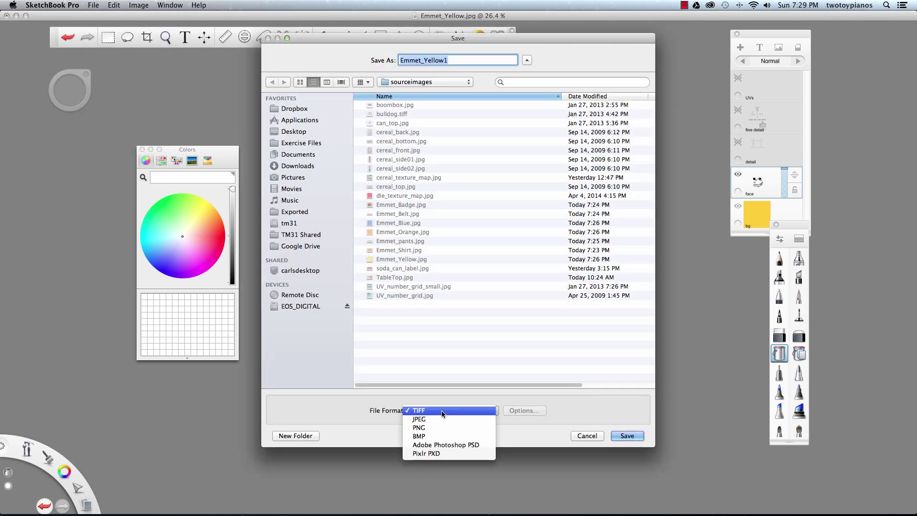
left_click(441, 418)
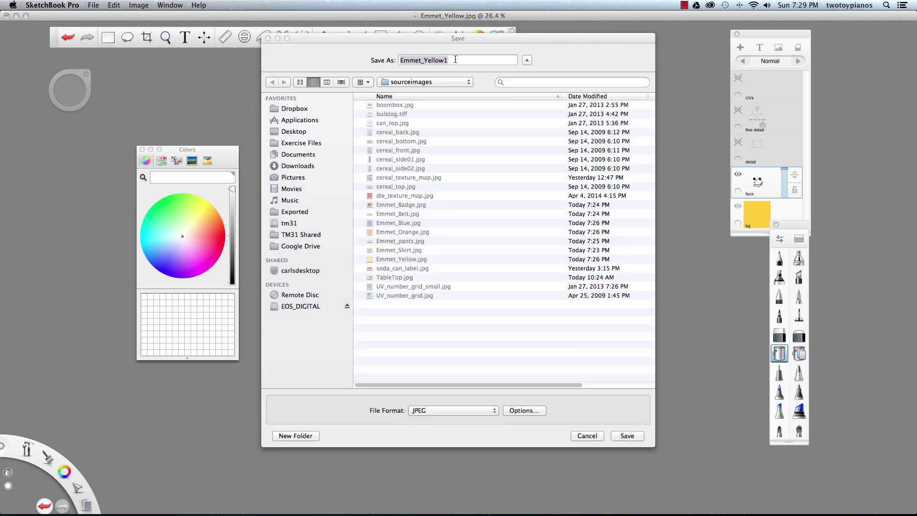
left_click(455, 60)
left_click_drag(448, 60, 423, 60)
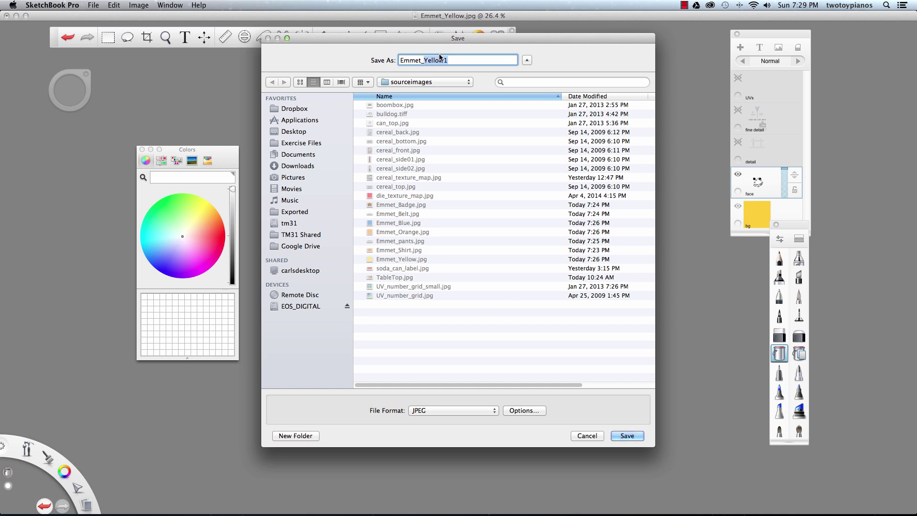
type("Fce")
key("BackSpace")
key("BackSpace")
type("ace")
key("Return")
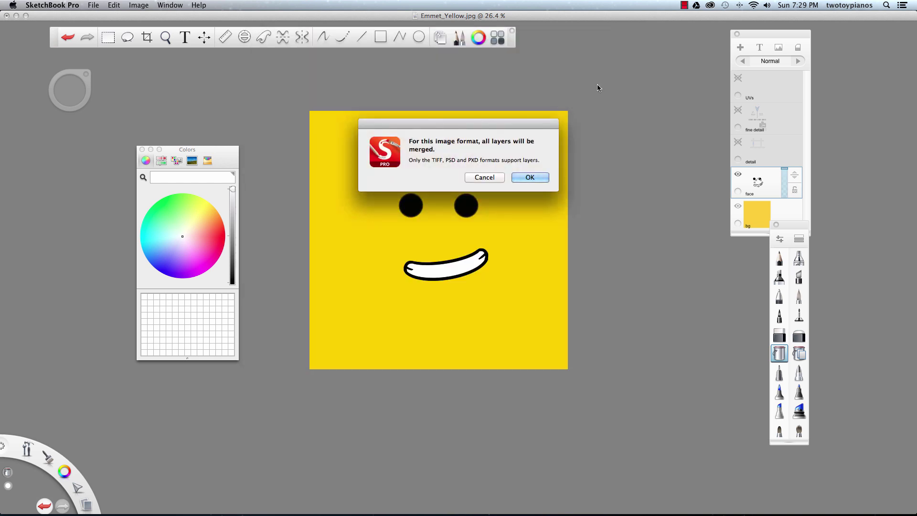
left_click(531, 178)
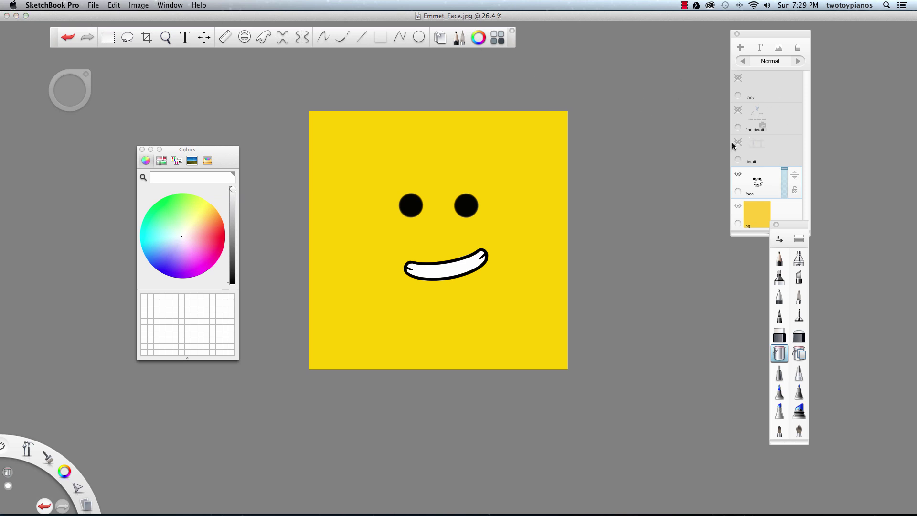
Save the layered artwork as a TIFF named Emmet_All_Layers in the sourceimages folder.
left_click(94, 5)
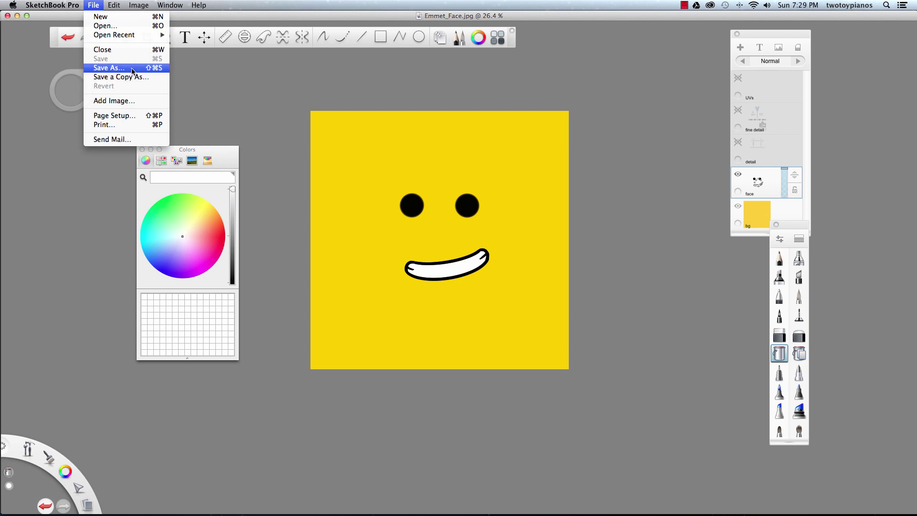
left_click(109, 68)
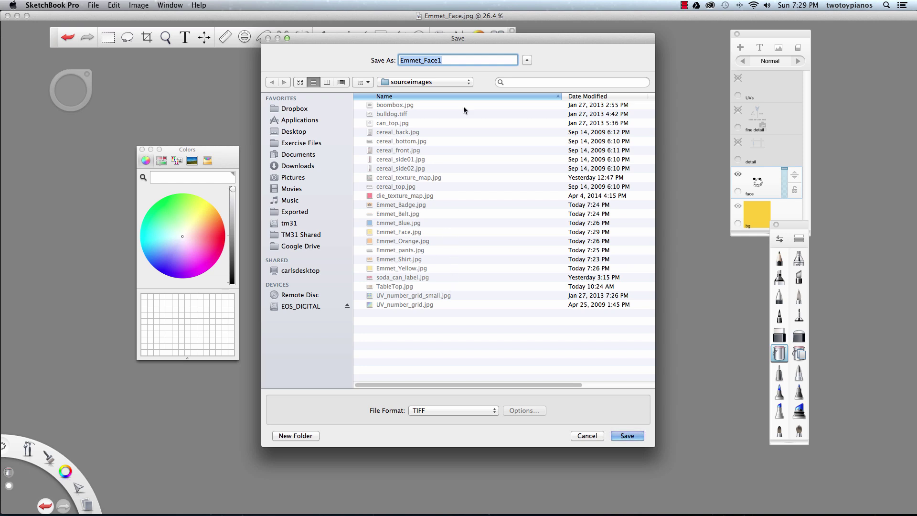
left_click(451, 60)
double_click(452, 59)
left_click(454, 61)
left_click(475, 23)
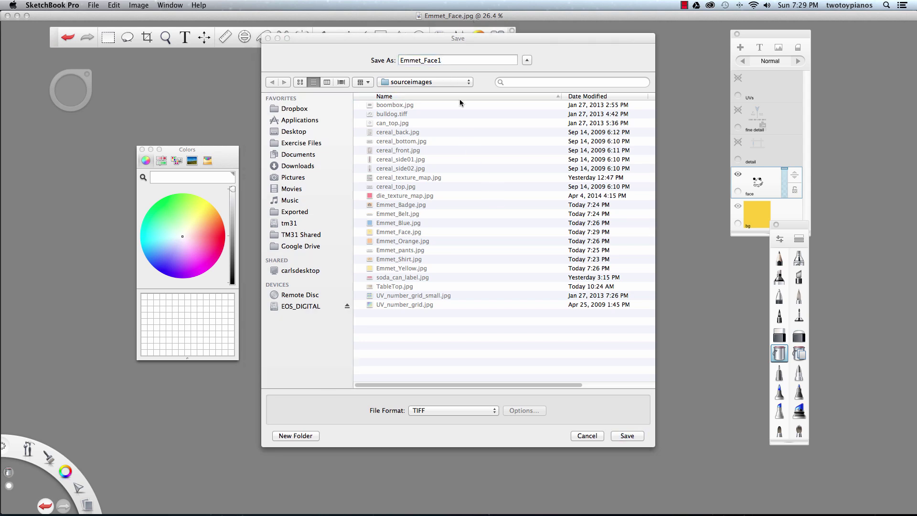
left_click(456, 61)
key("BackSpace")
key("BackSpace")
key("BackSpace")
key("BackSpace")
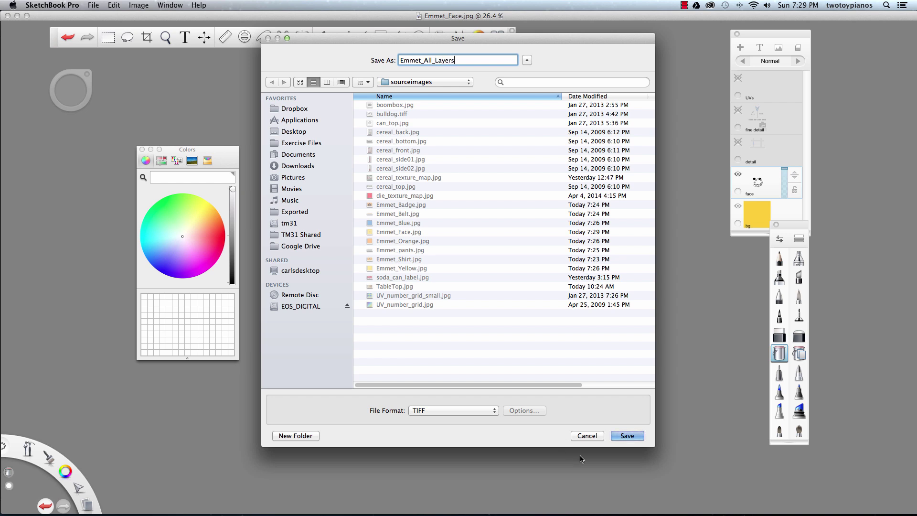
left_click(626, 435)
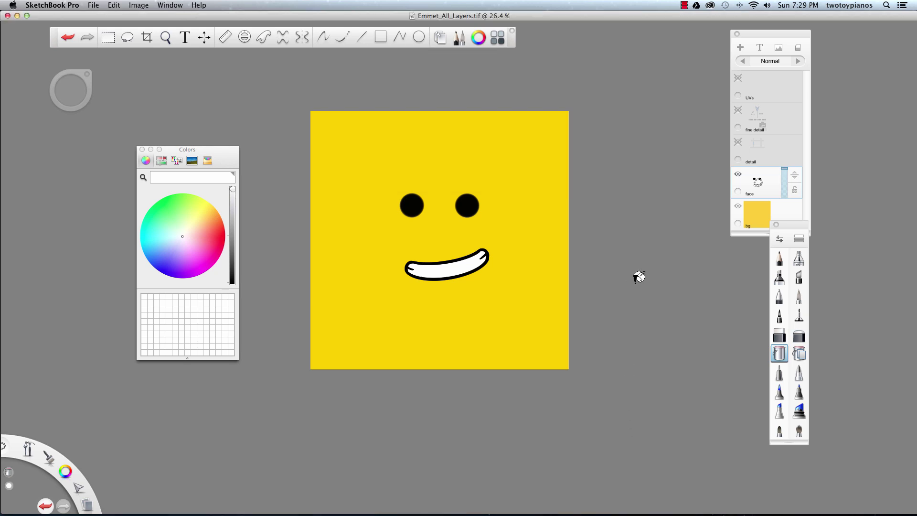
Leave SketchBook Pro for the lego scene in Maya, deselect the torso and close the UV Texture Editor.
left_click(57, 6)
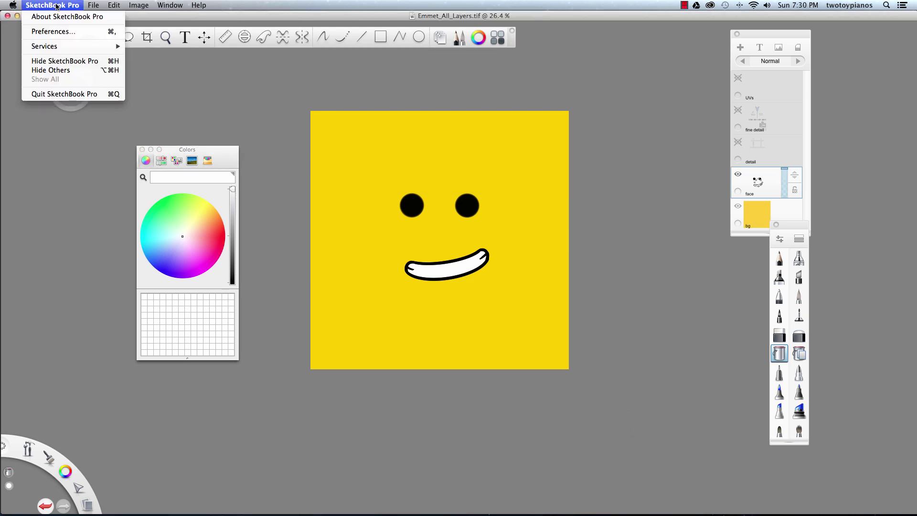
left_click(74, 86)
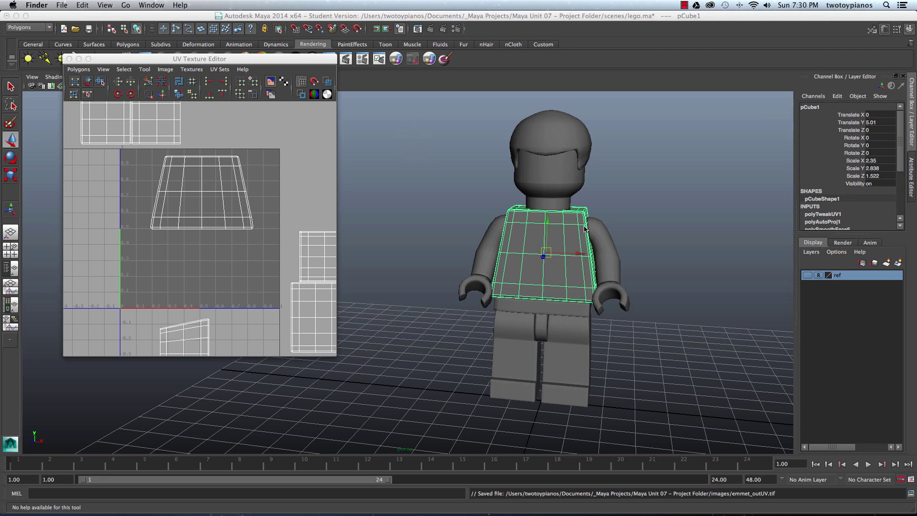
middle_click_drag(585, 229, 521, 242, "alt")
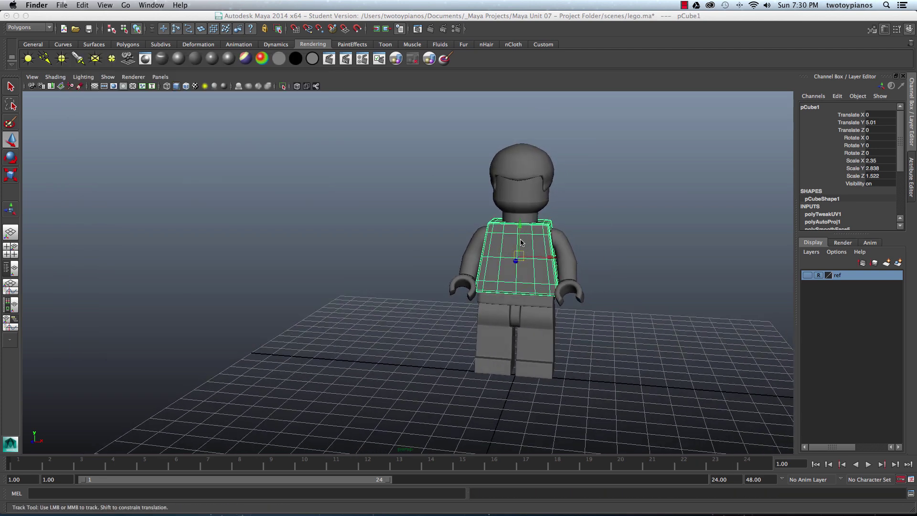
left_click(600, 258)
middle_click_drag(602, 268, 511, 258, "alt")
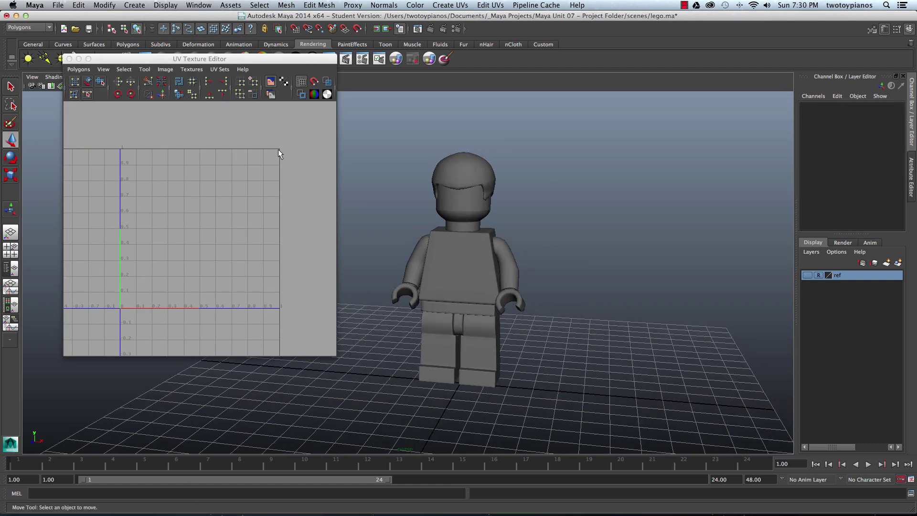
left_click_drag(271, 60, 264, 59)
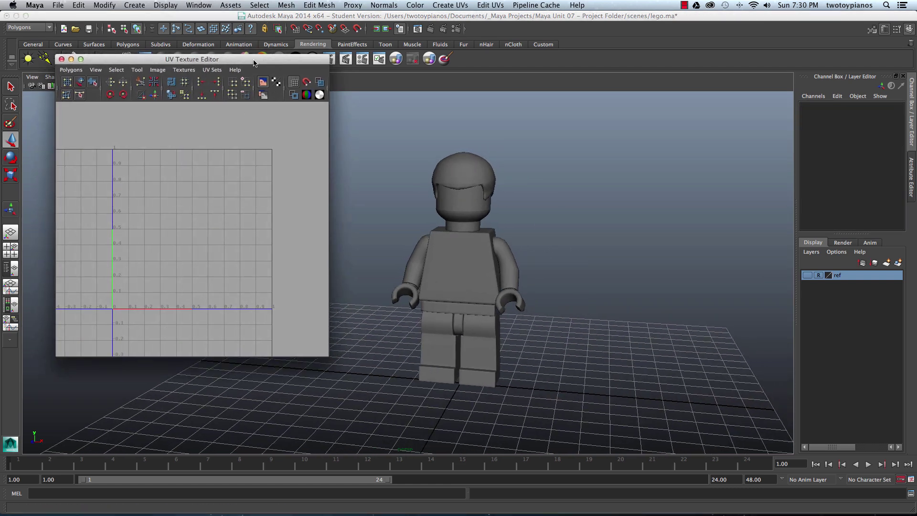
left_click(61, 59)
Select the figure's torso and frame the model in a front-facing perspective view.
middle_click_drag(475, 239, 438, 231, "alt")
left_click(439, 260)
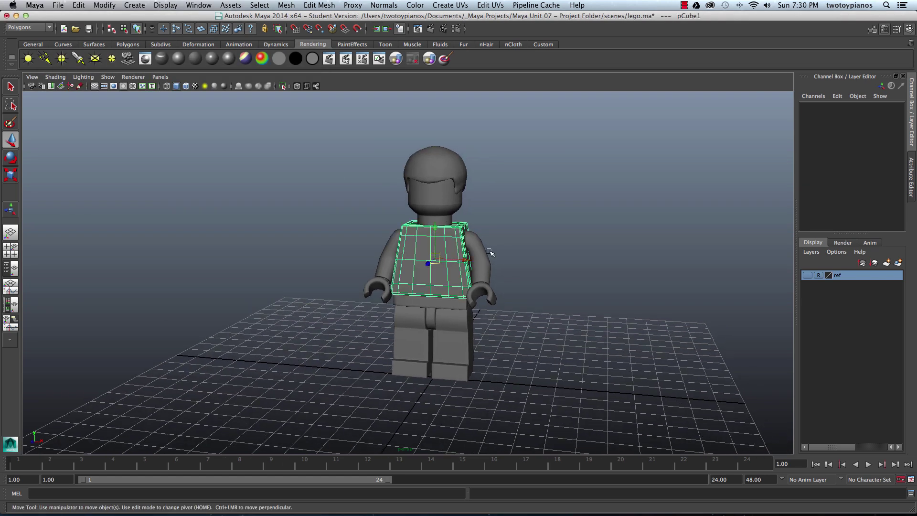
left_click_drag(490, 252, 532, 206, "alt")
scroll(496, 211, "up", 3)
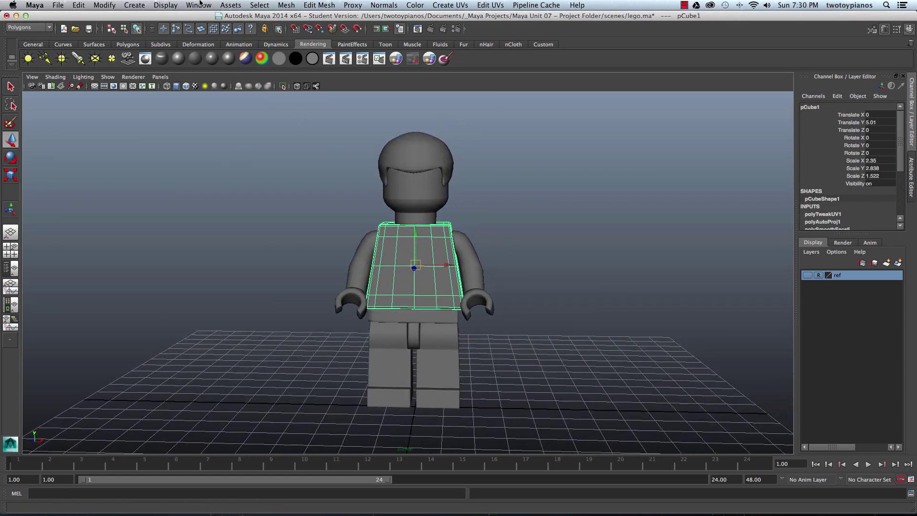
Open Hypershade, enlarge and reposition its window, and widen the create area so the full node names show.
left_click(199, 5)
mouse_move(216, 32)
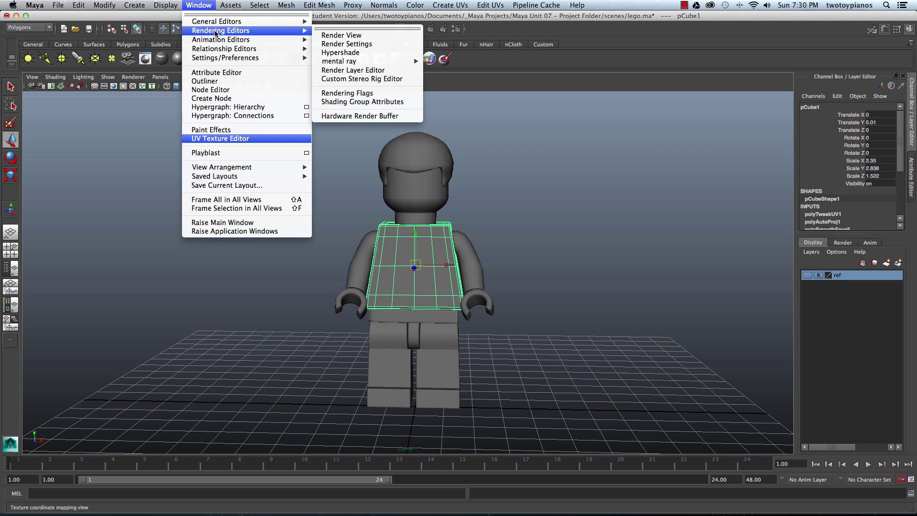
left_click(364, 51)
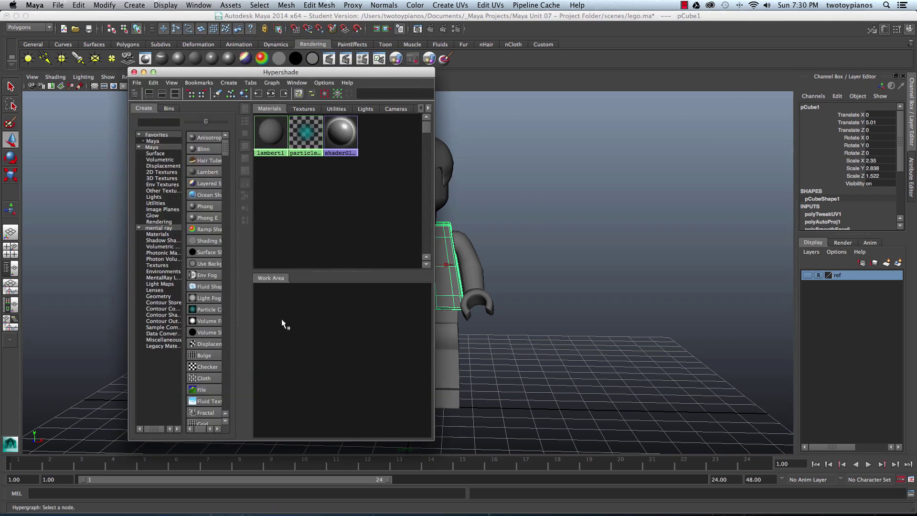
left_click_drag(237, 293, 272, 296)
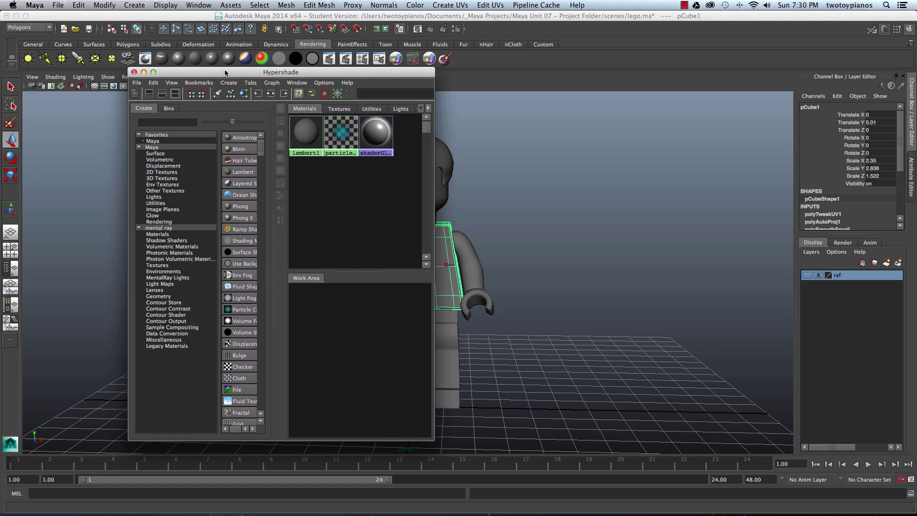
left_click_drag(224, 73, 168, 64)
left_click_drag(383, 427, 483, 384)
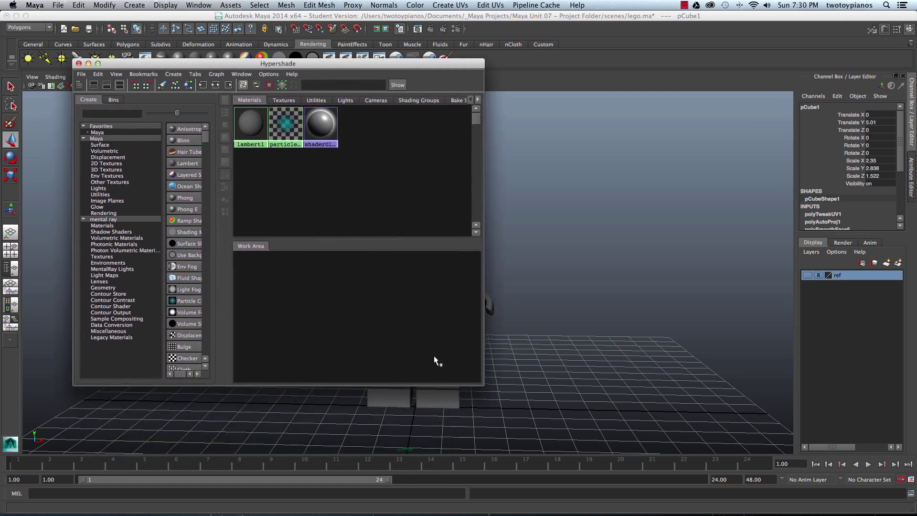
left_click_drag(217, 225, 281, 234)
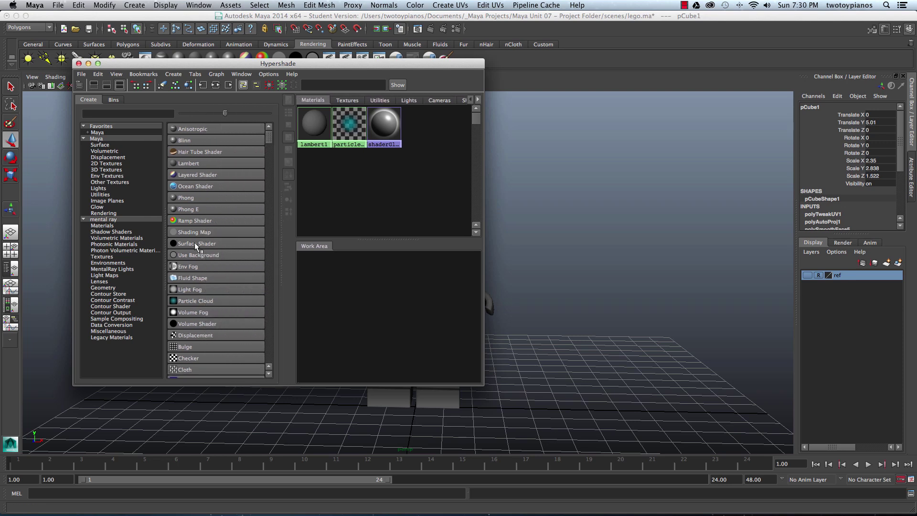
Create a Phong material and rename it orange_mat.
left_click(194, 197)
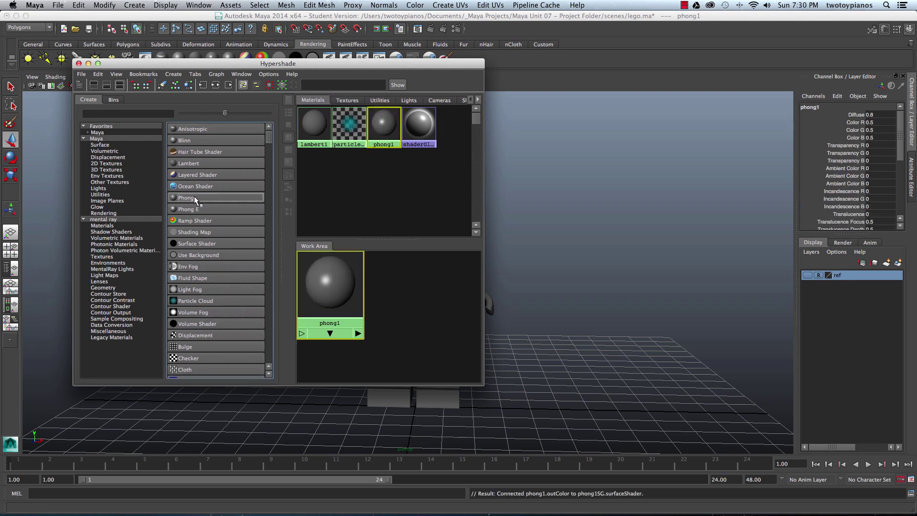
double_click(382, 123)
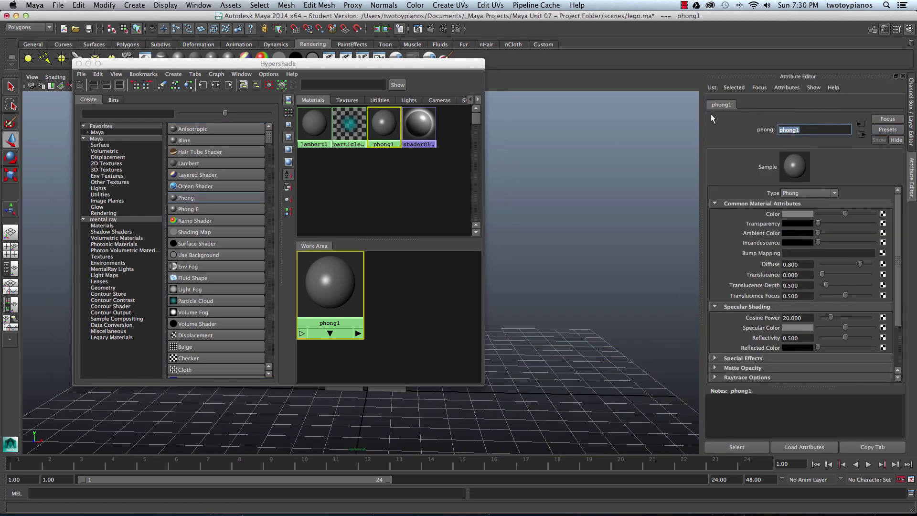
type("rrange_mat")
key("Return")
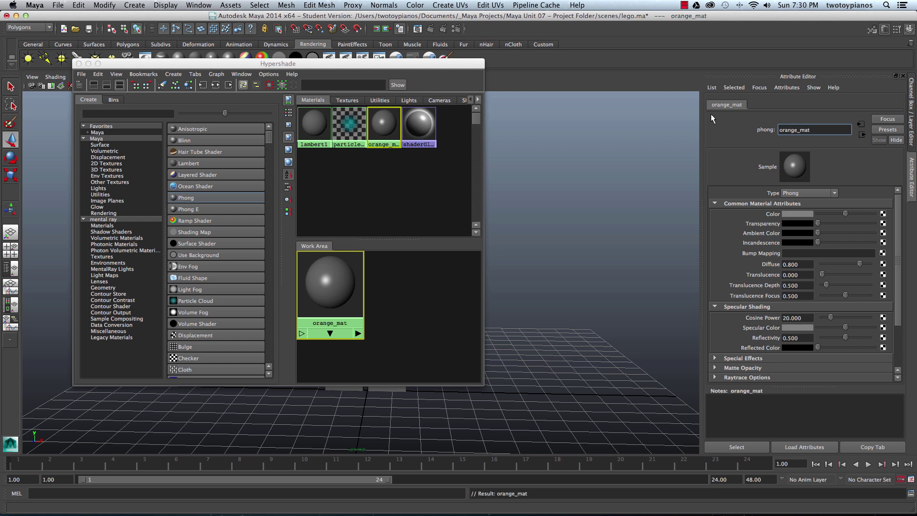
Map the Color of orange_mat with a File texture that uses Emmet_Orange.jpg from the sourceimages folder.
left_click(883, 214)
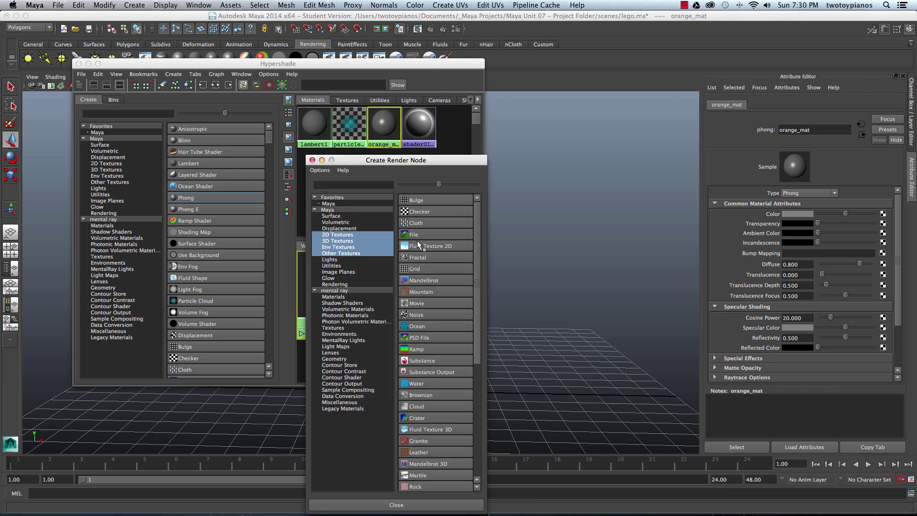
left_click(428, 233)
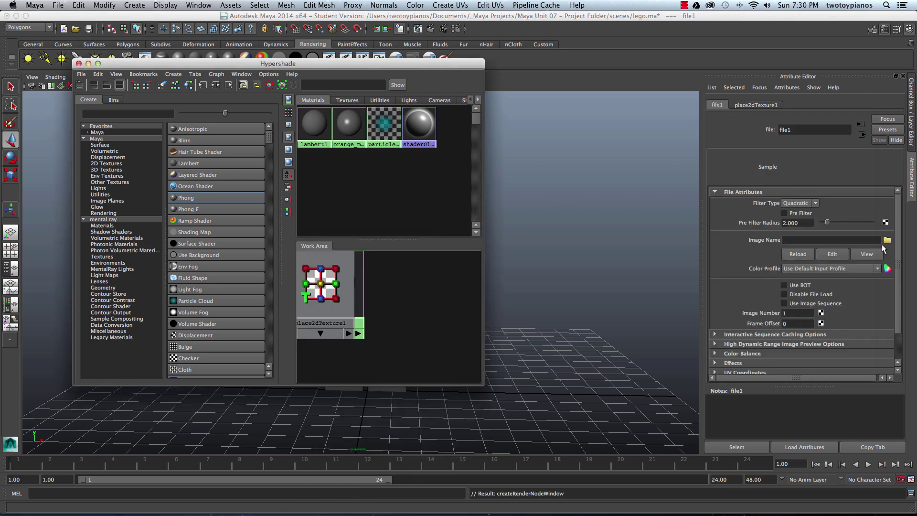
left_click(887, 239)
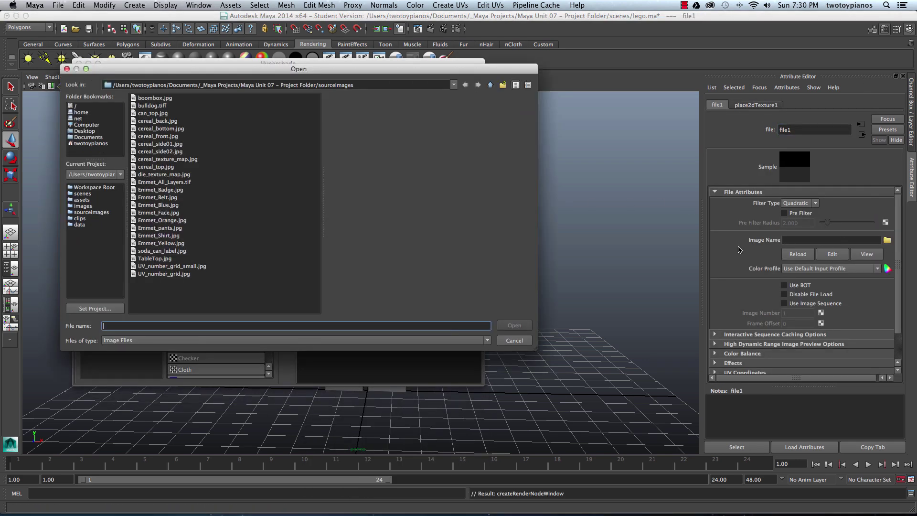
left_click(179, 227)
left_click(183, 220)
left_click(514, 325)
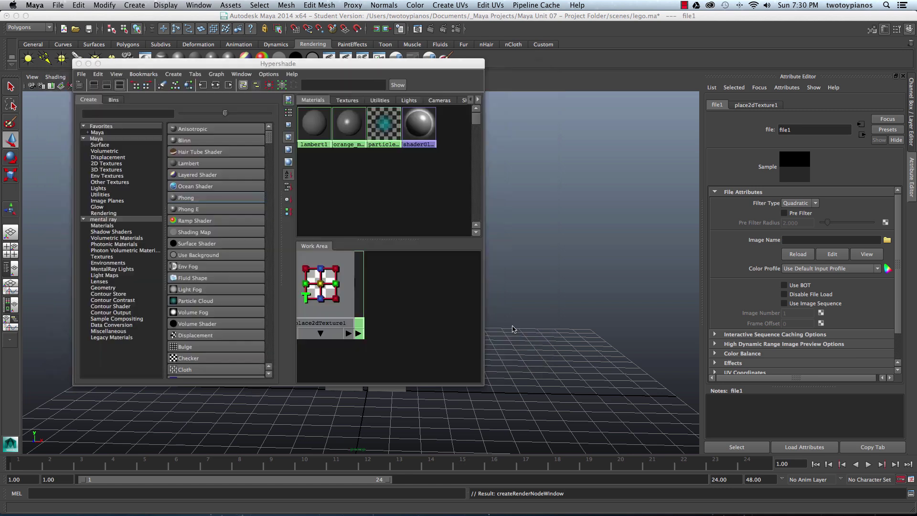
Create another Phong material and rename it yellow_mat.
left_click(208, 196)
left_click(740, 129)
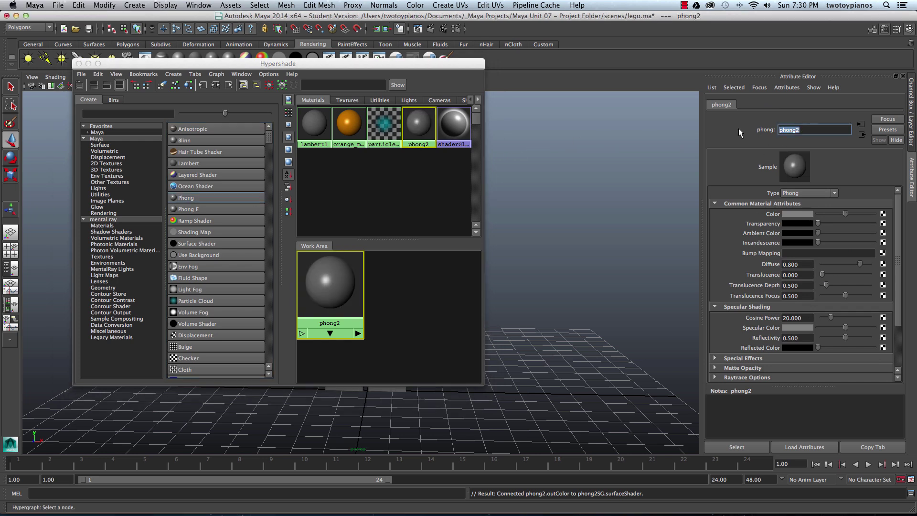
type("yellow_mat")
key("Return")
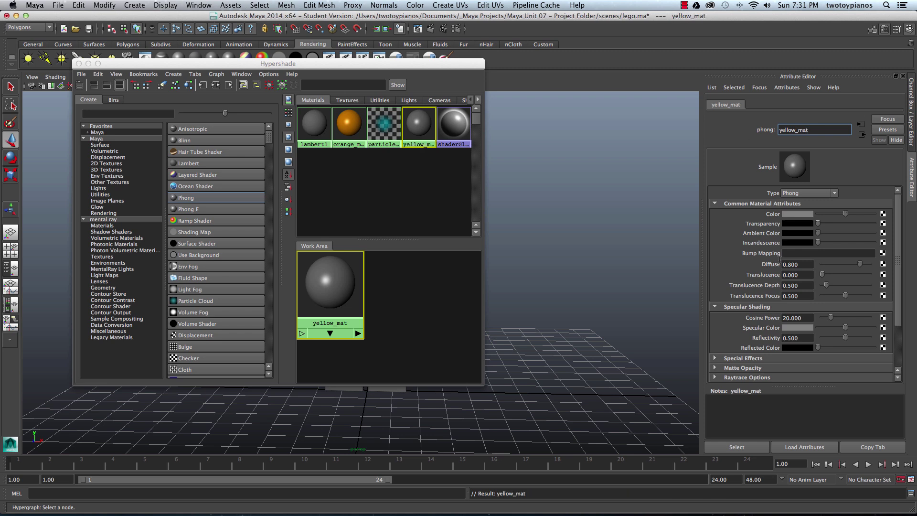
Collapse the Specular Shading attributes and map the Color of yellow_mat with a File texture using Emmet_Yellow.jpg.
left_click(880, 206)
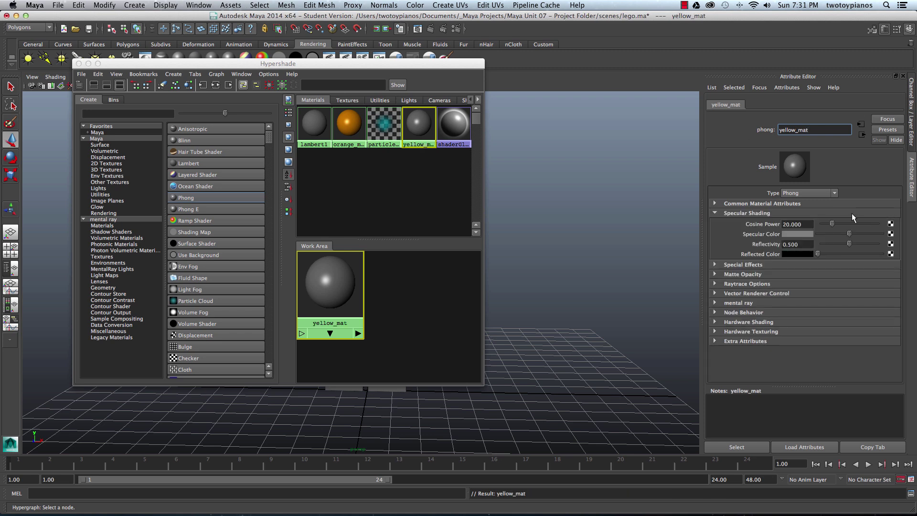
left_click(713, 212)
left_click(714, 204)
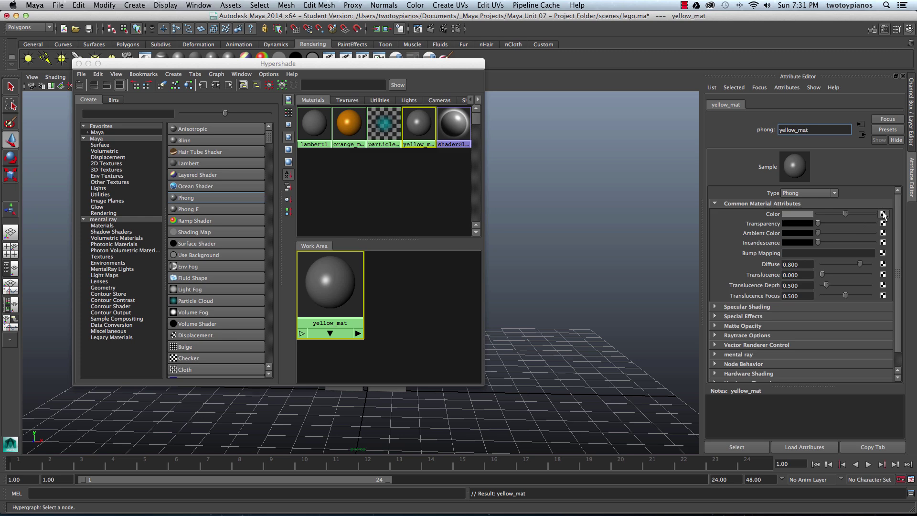
left_click(882, 215)
left_click(439, 234)
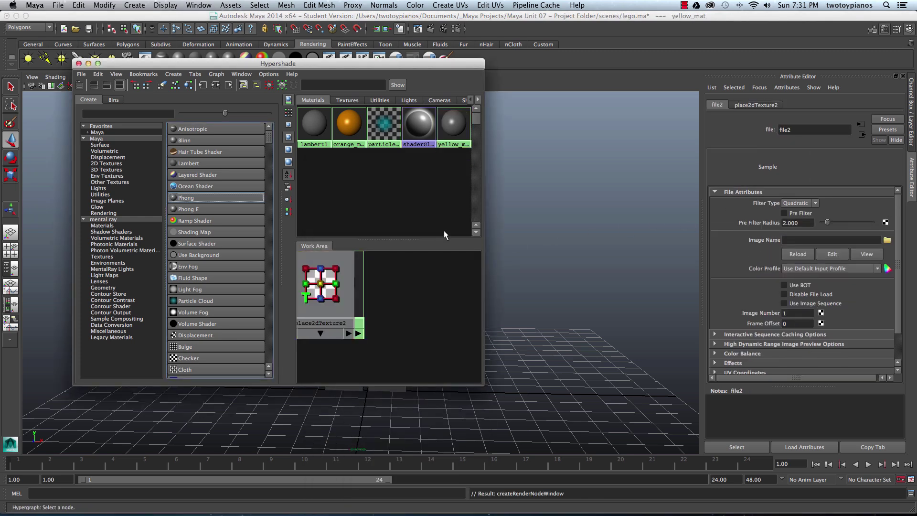
left_click(887, 240)
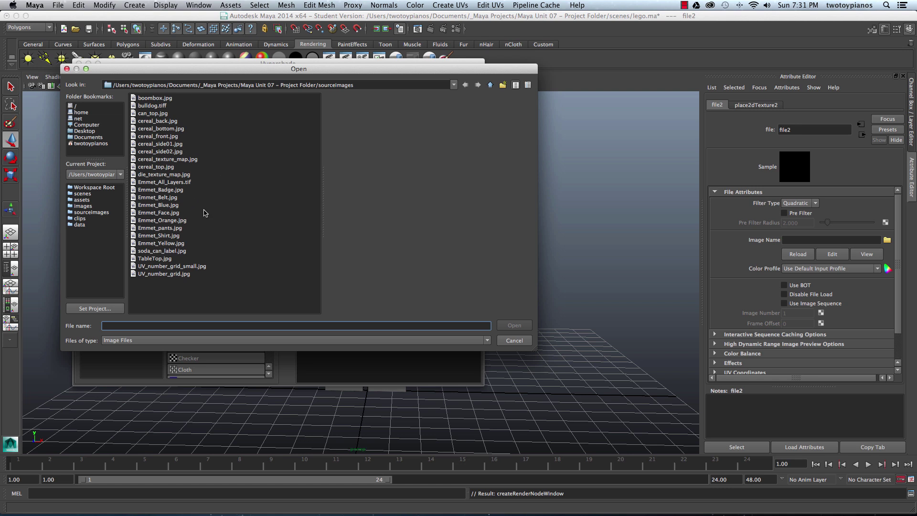
left_click(162, 243)
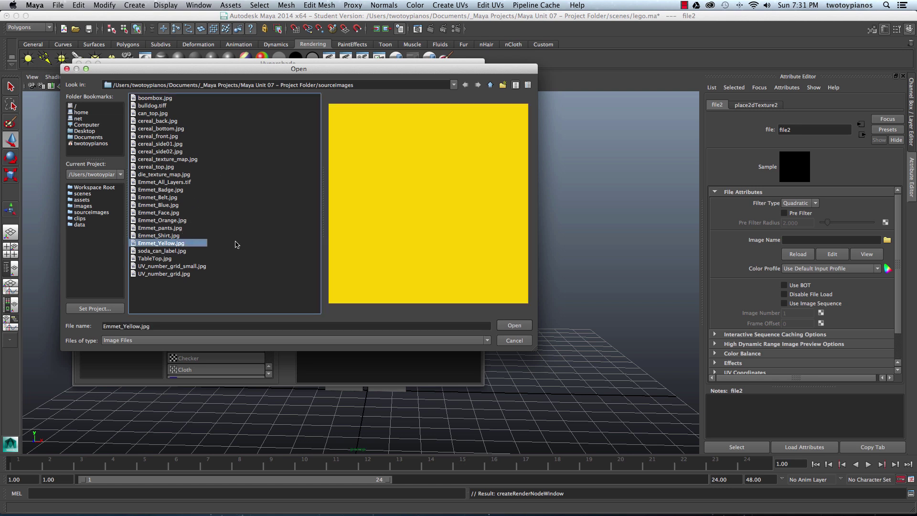
left_click(515, 325)
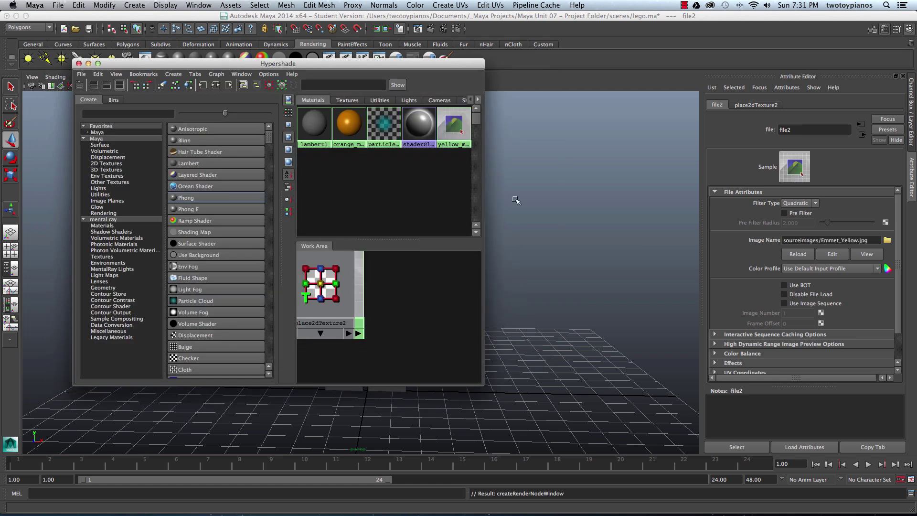
left_click(799, 254)
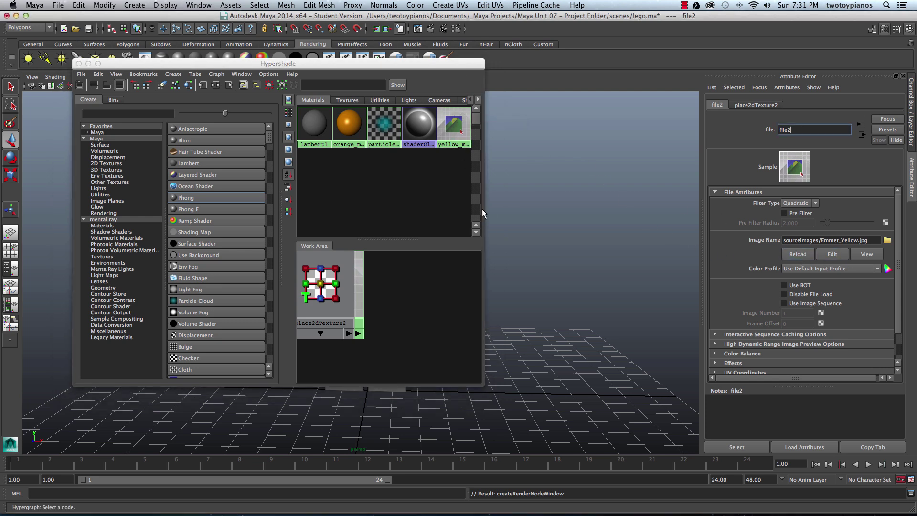
Widen and reposition the Hypershade window, and select yellow_mat to show its attributes.
left_click_drag(484, 209, 552, 191)
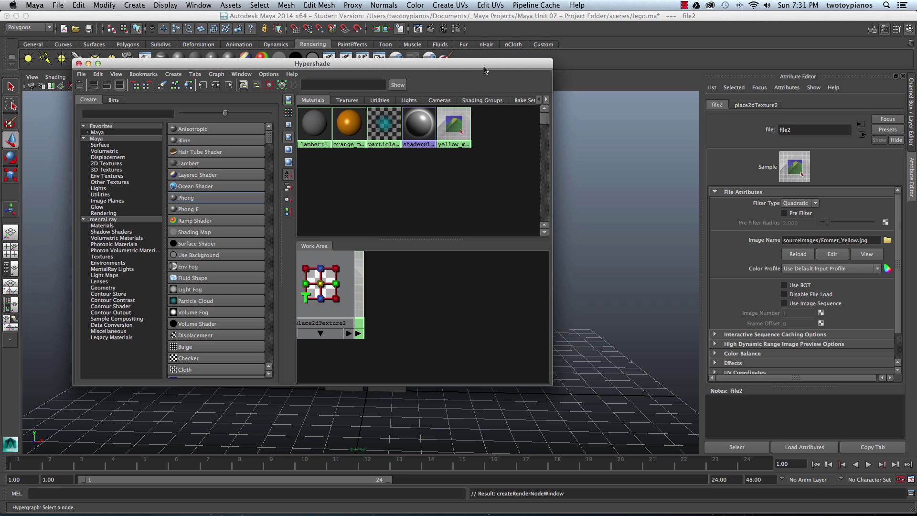
left_click_drag(484, 70, 455, 78)
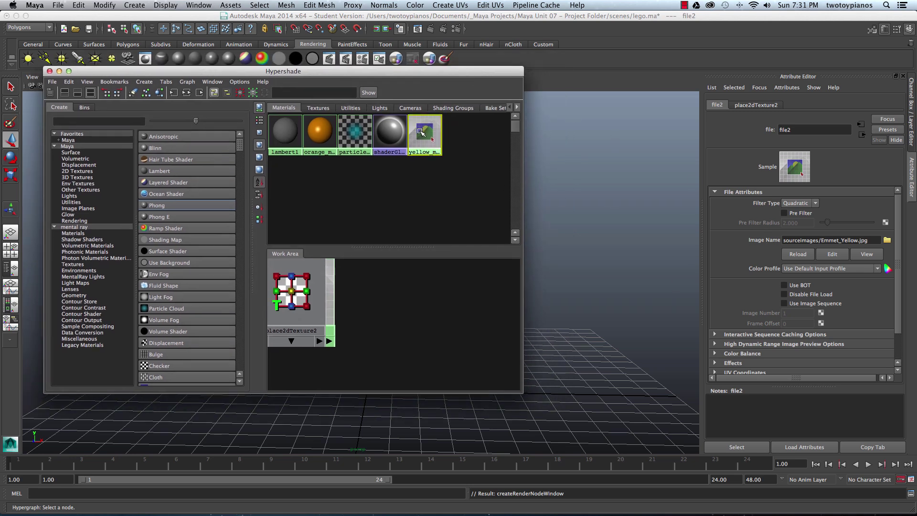
left_click(422, 132)
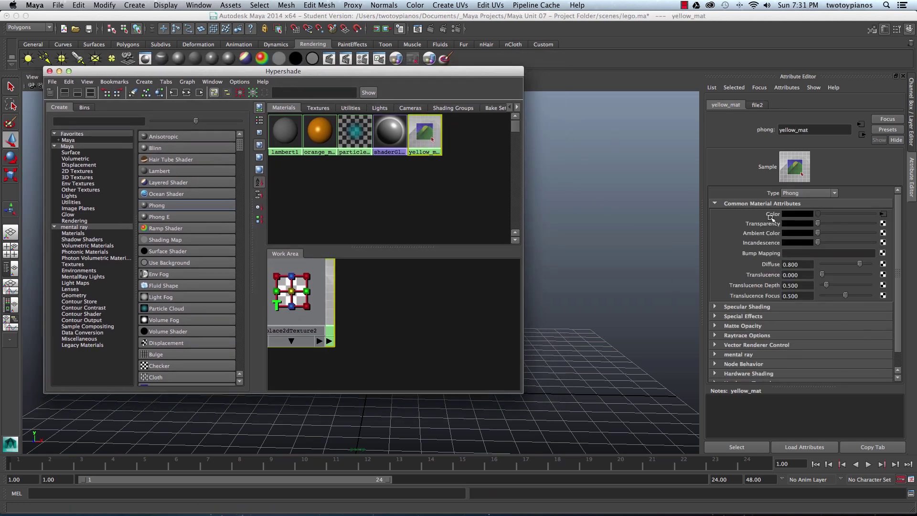
Create a Phong material and rename it blue_mat.
left_click(176, 206)
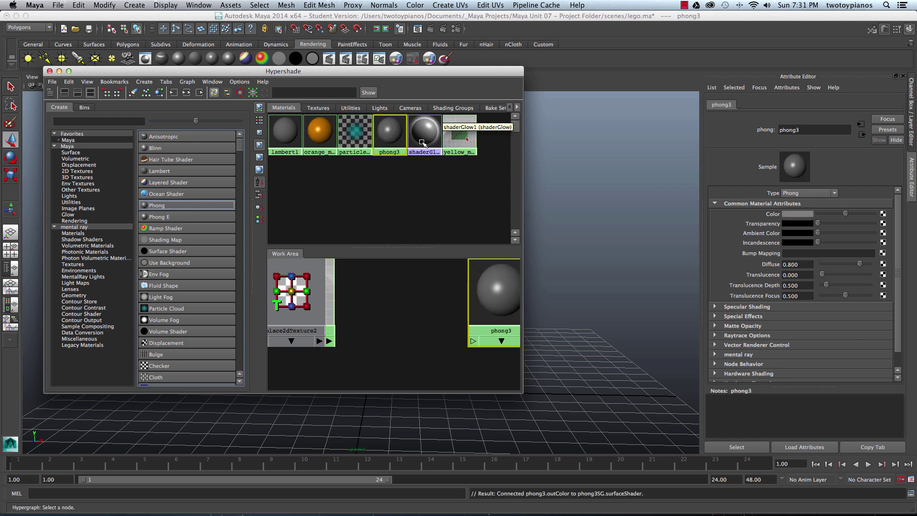
left_click(715, 122)
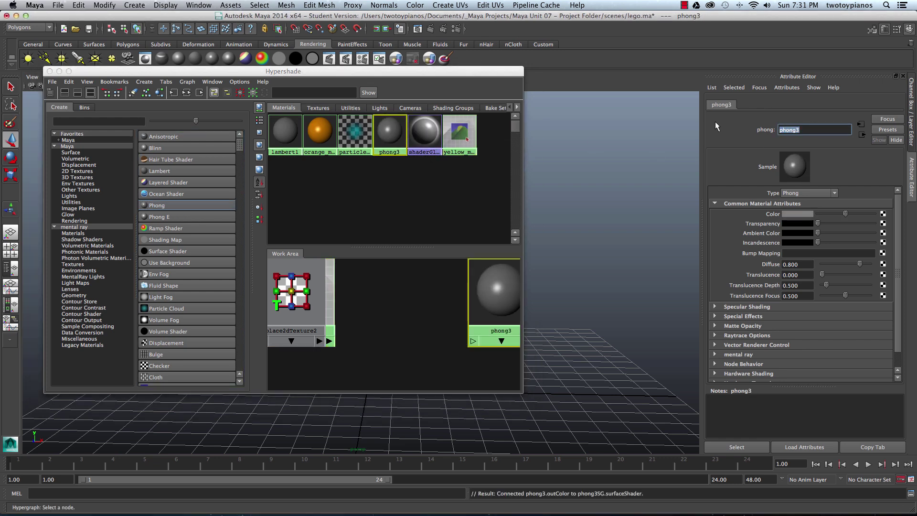
type("blue-")
type("mat")
key("Return")
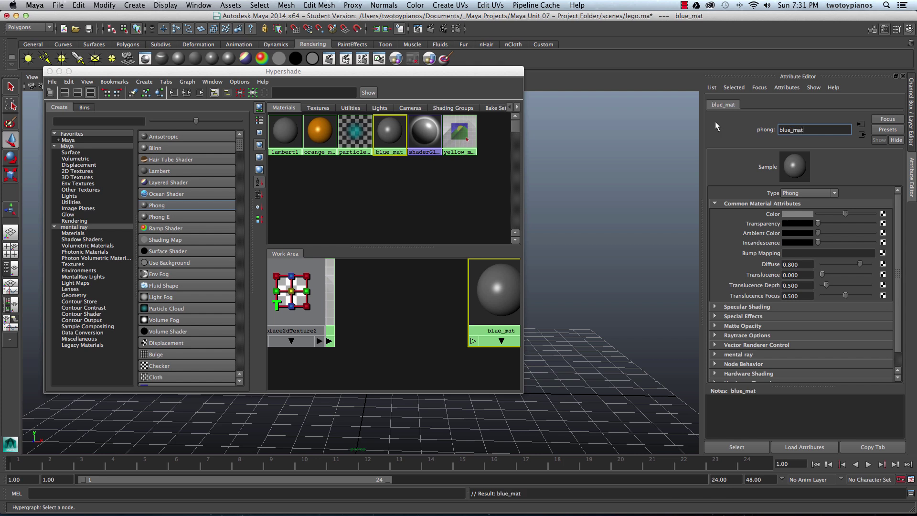
Map the Color of blue_mat with a File texture that uses Emmet_Blue.jpg.
left_click(882, 214)
left_click(414, 234)
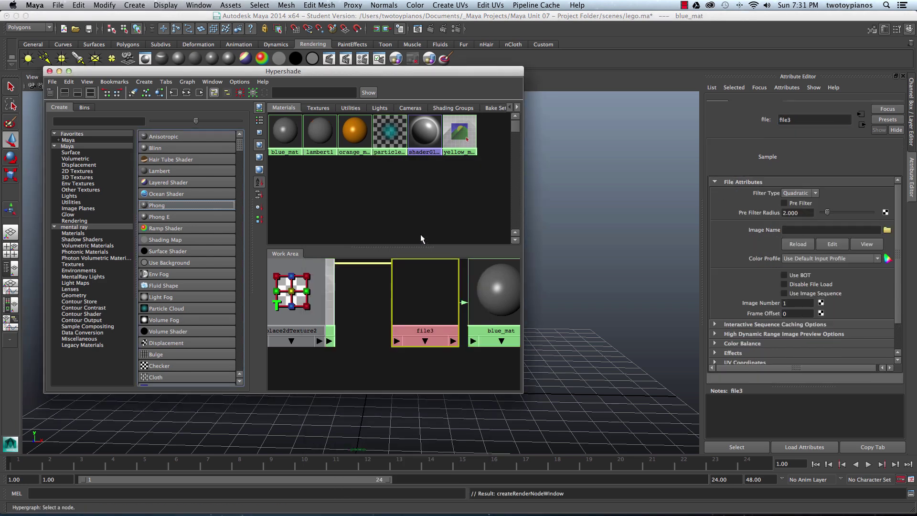
left_click(887, 240)
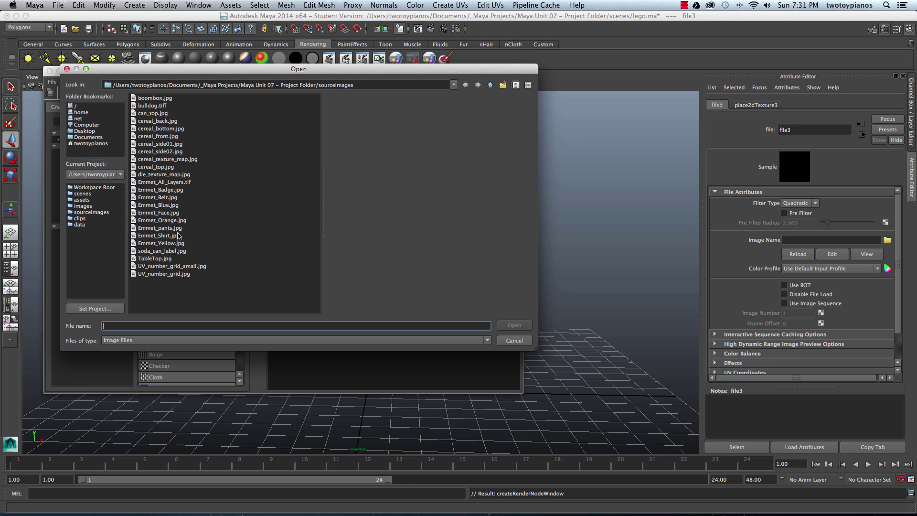
left_click(176, 207)
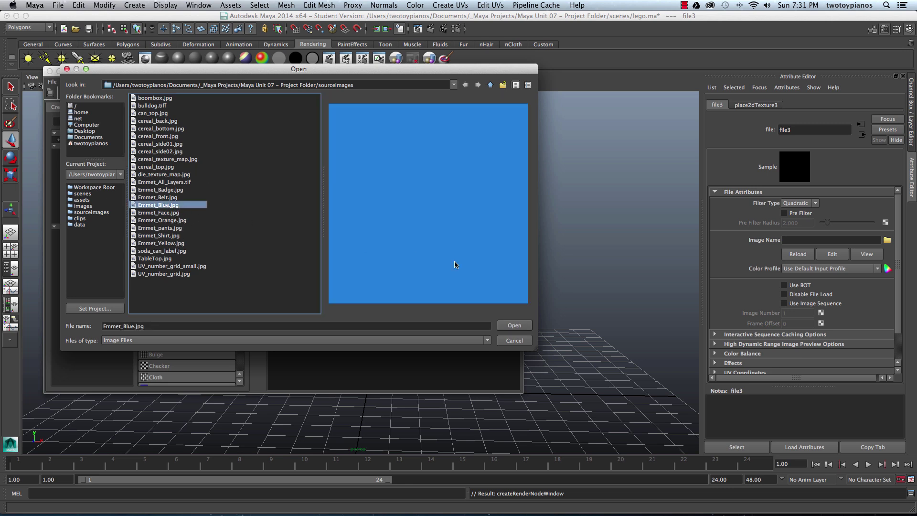
left_click(524, 325)
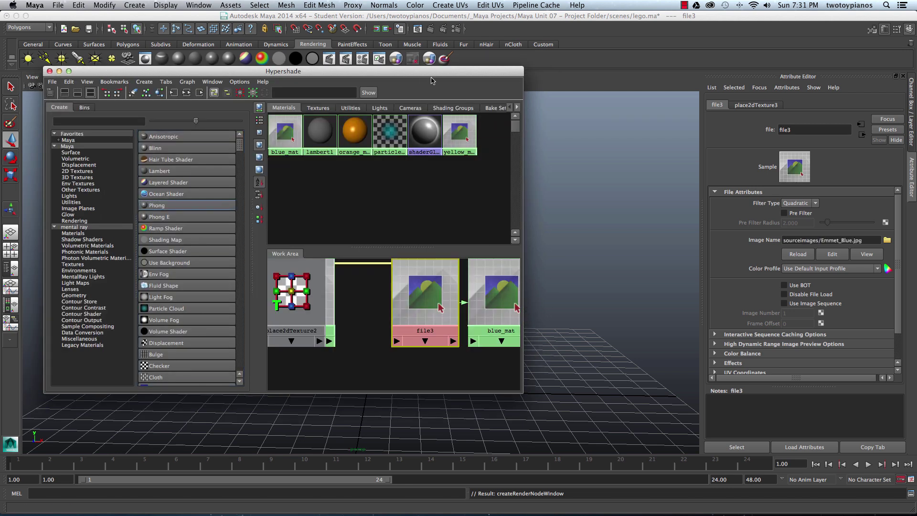
Move the Hypershade window aside, create a Phong material and rename it shirt_mat.
left_click_drag(436, 72, 387, 100)
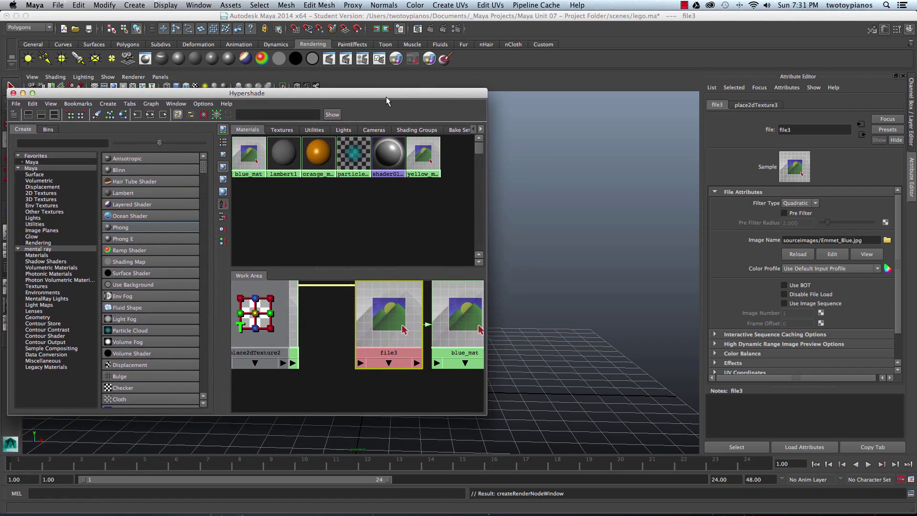
left_click(136, 227)
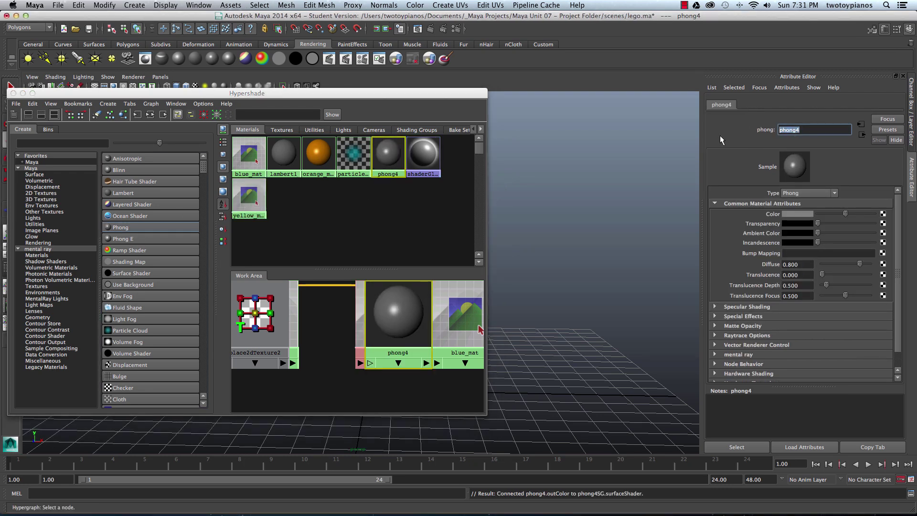
type("e")
key("BackSpace")
type("shirt_mat")
key("Return")
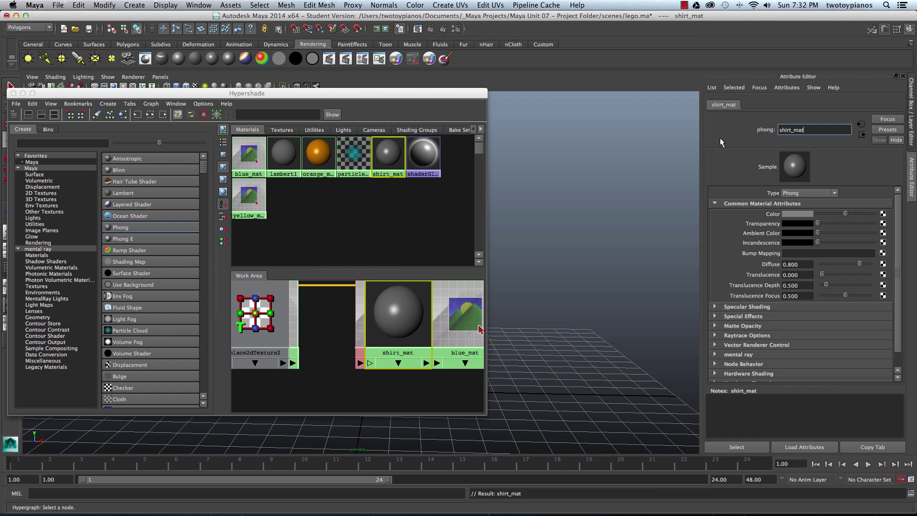
Map the Color of shirt_mat with a File texture that uses Emmet_Shirt.jpg.
left_click(882, 214)
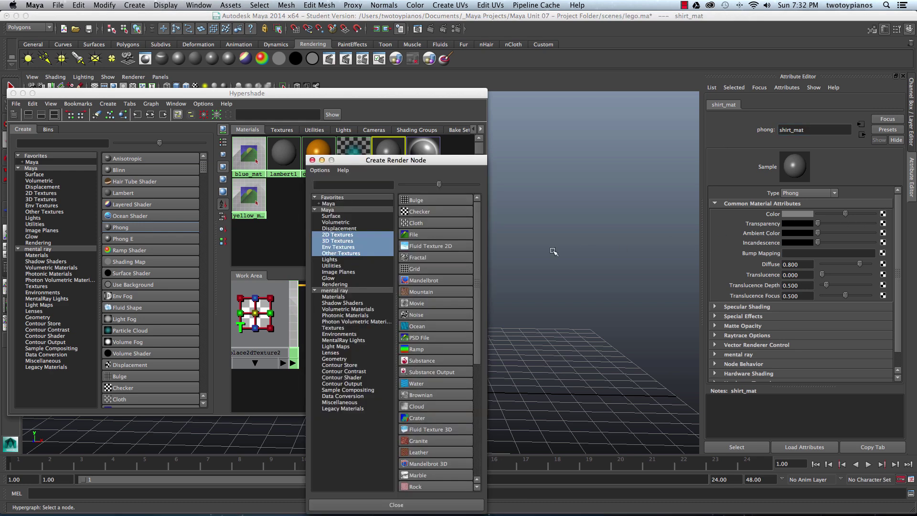
left_click(433, 235)
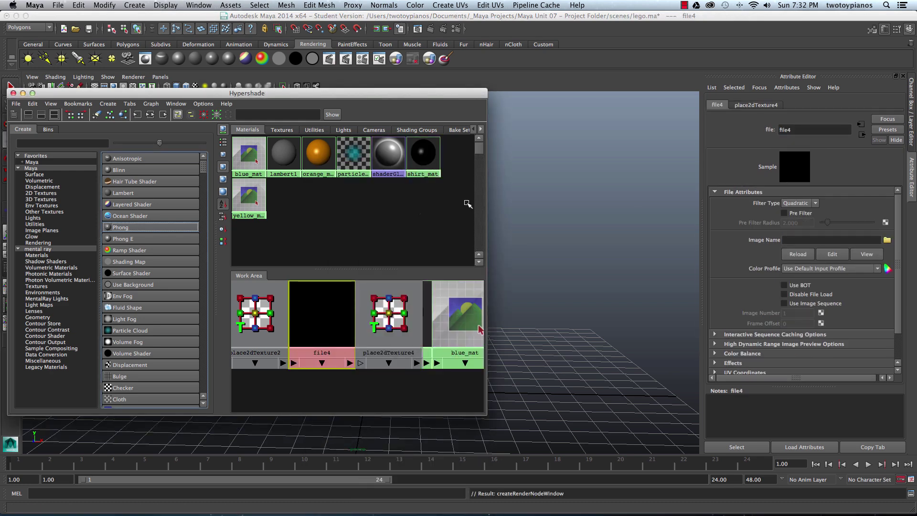
left_click(887, 240)
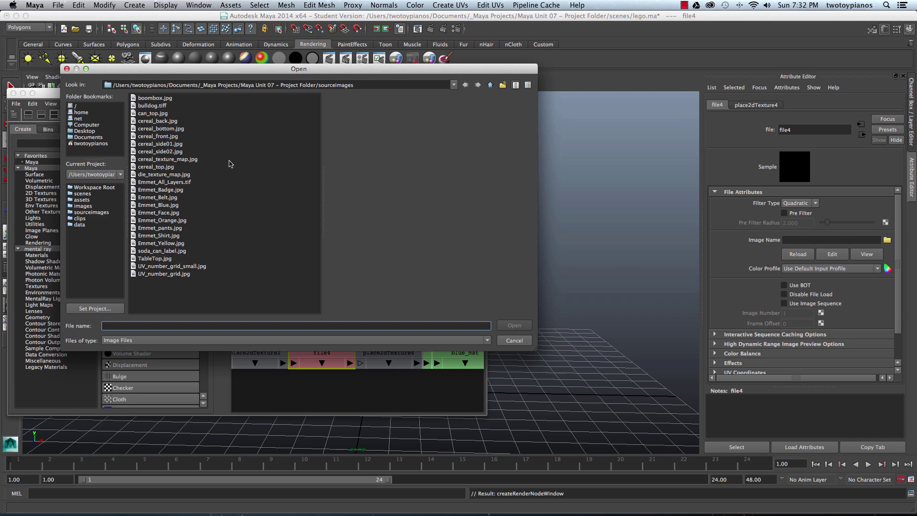
left_click(170, 236)
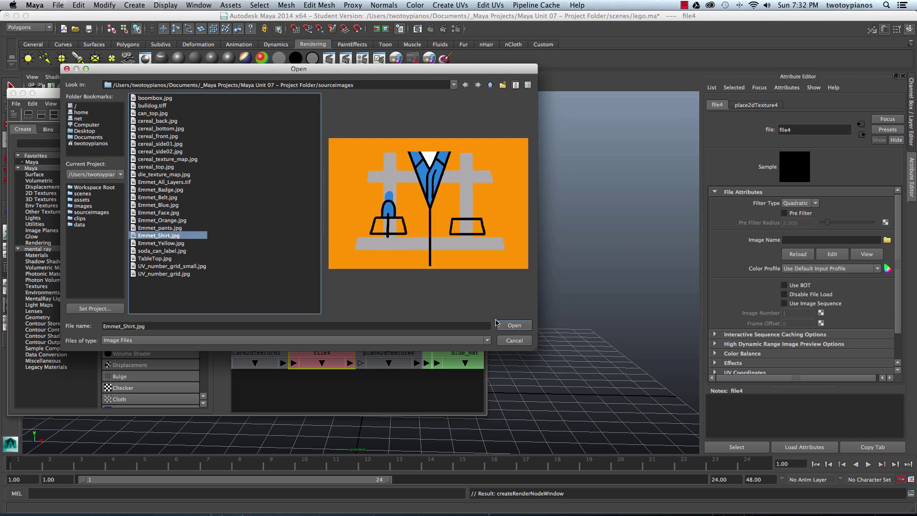
left_click(514, 326)
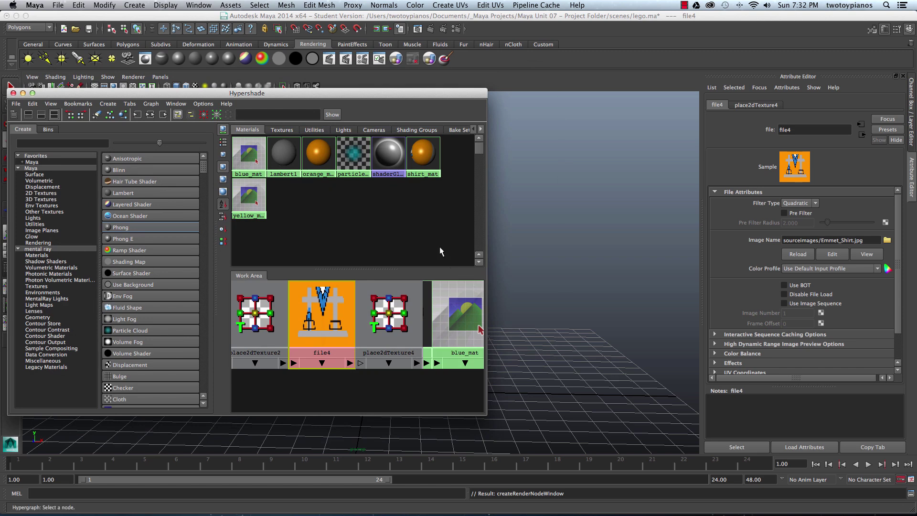
Create a Phong E material and map its Color with a File texture that uses Emmet_Badge.jpg.
left_click(134, 238)
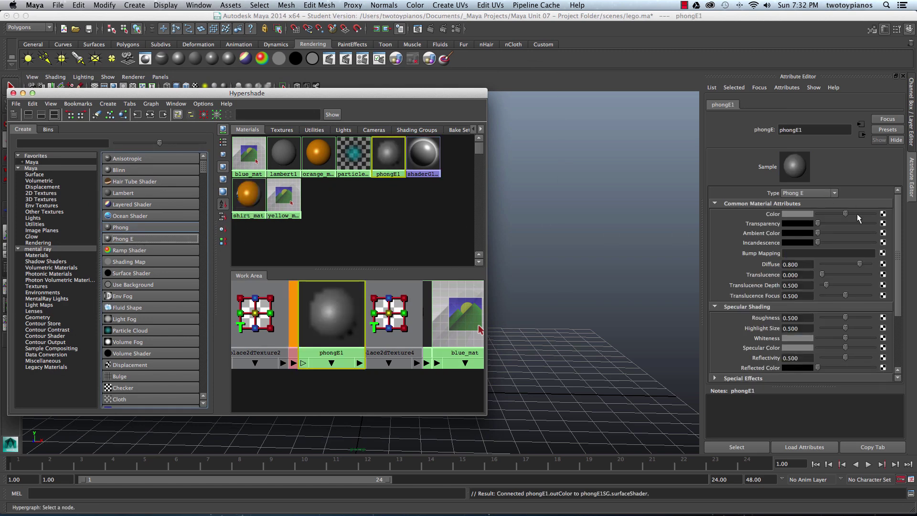
left_click(883, 214)
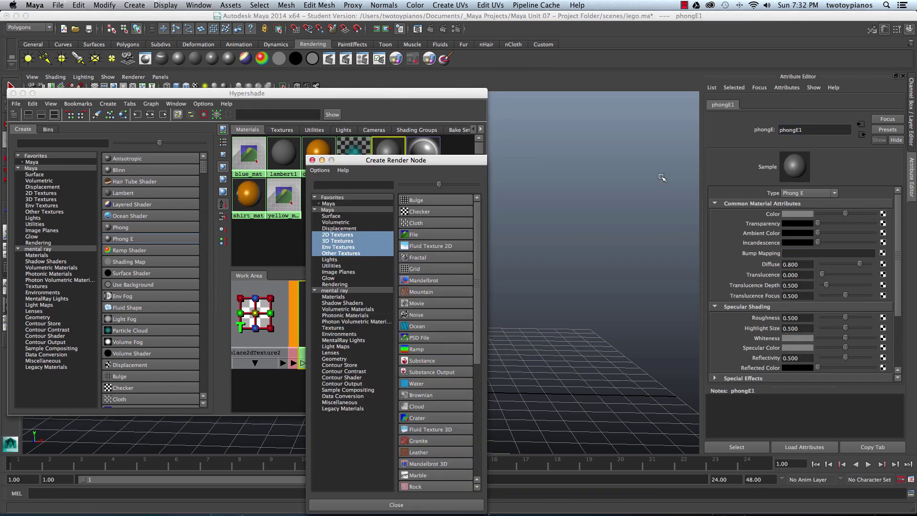
left_click(419, 238)
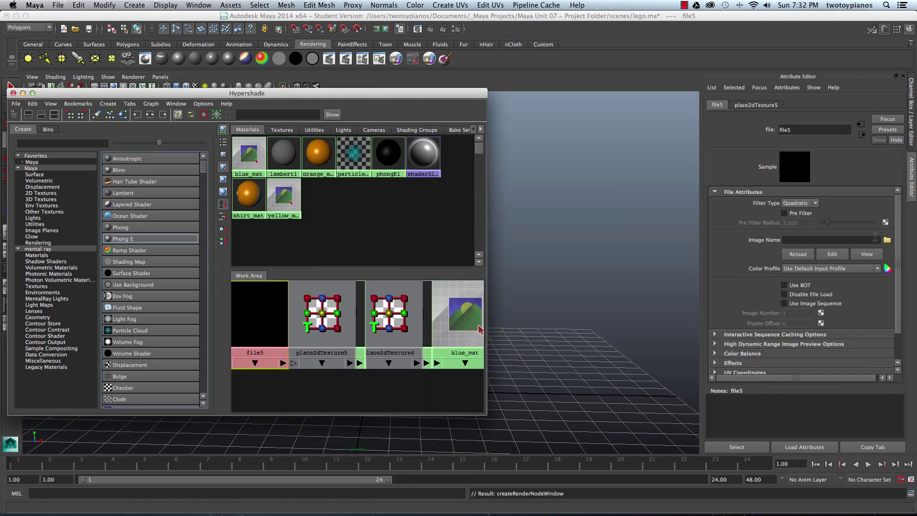
left_click(886, 240)
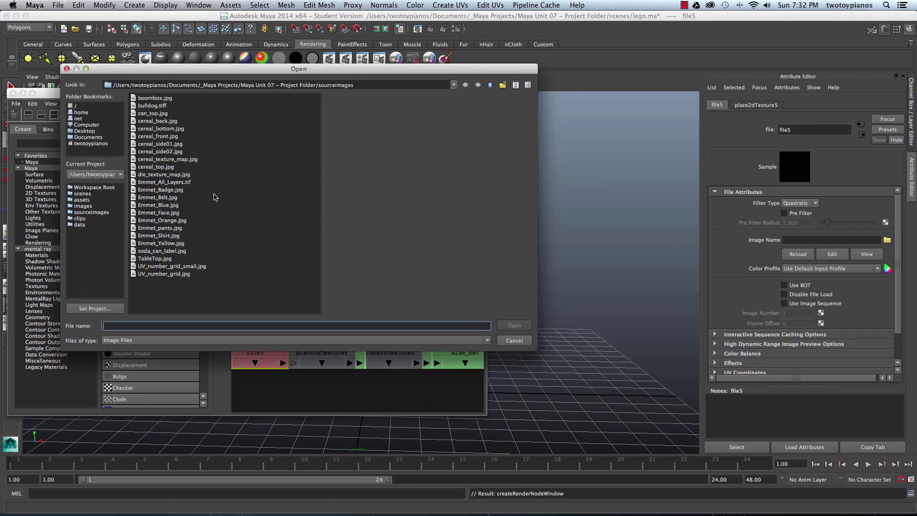
left_click(179, 191)
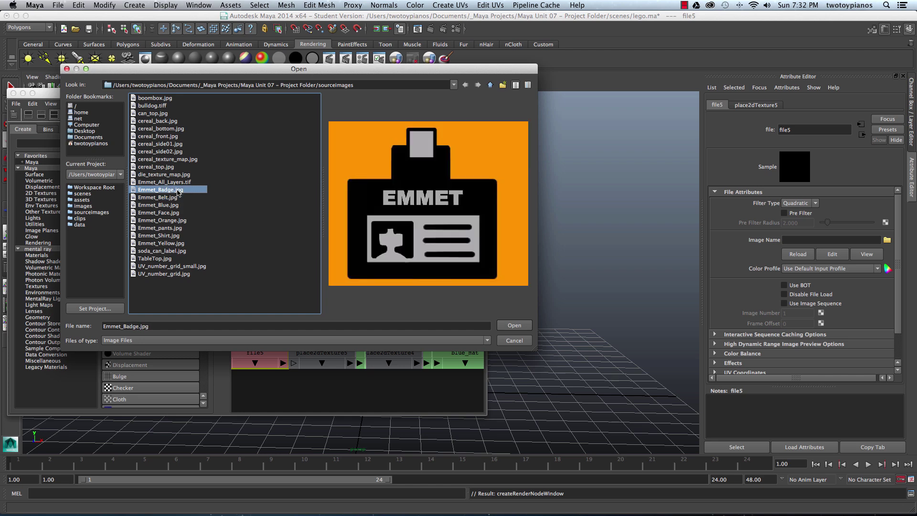
left_click(514, 325)
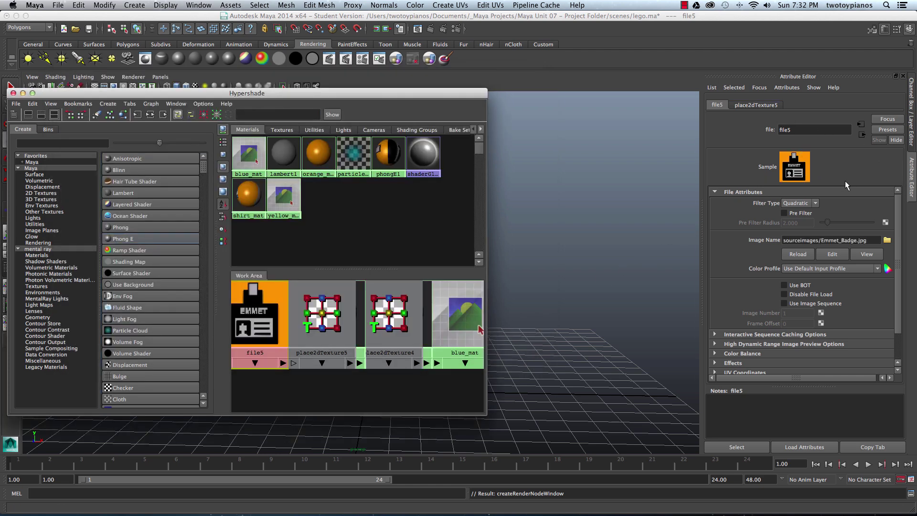
Rename the Phong E material with the badge texture as badge_mat.
left_click(389, 153)
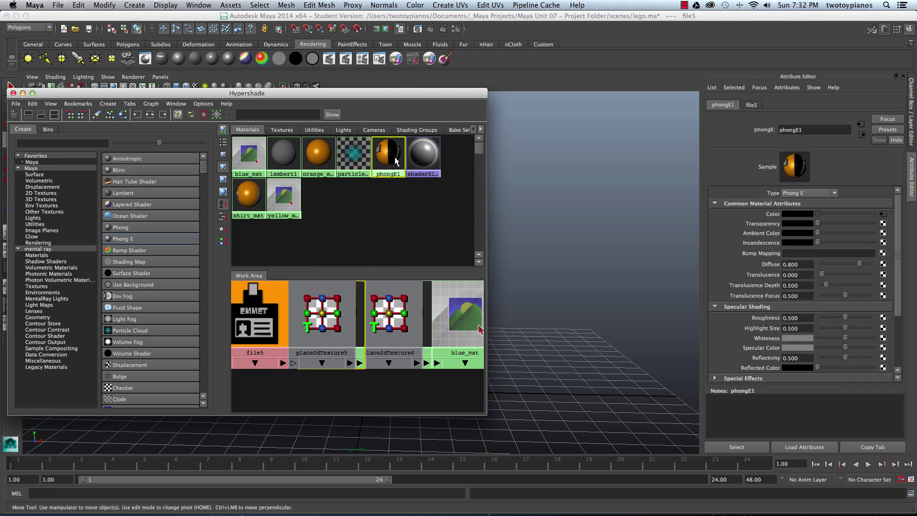
double_click(808, 129)
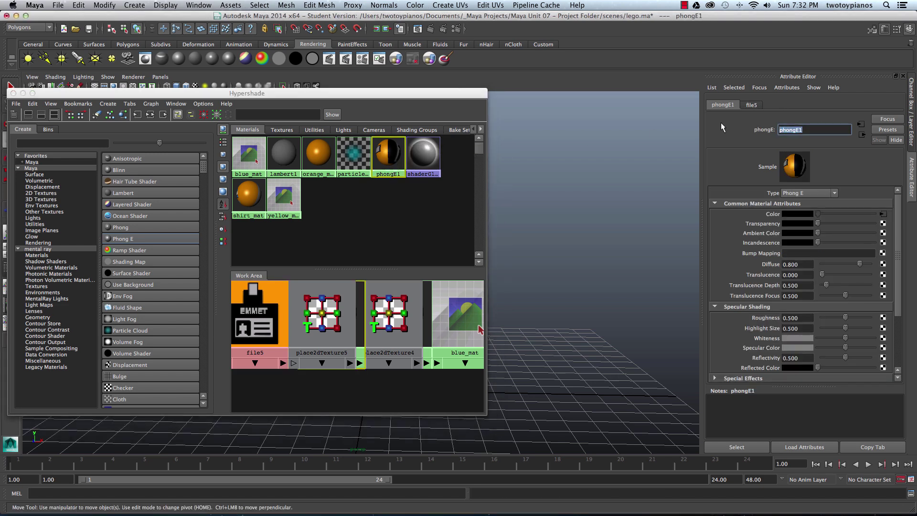
type("badge_mat")
key("Return")
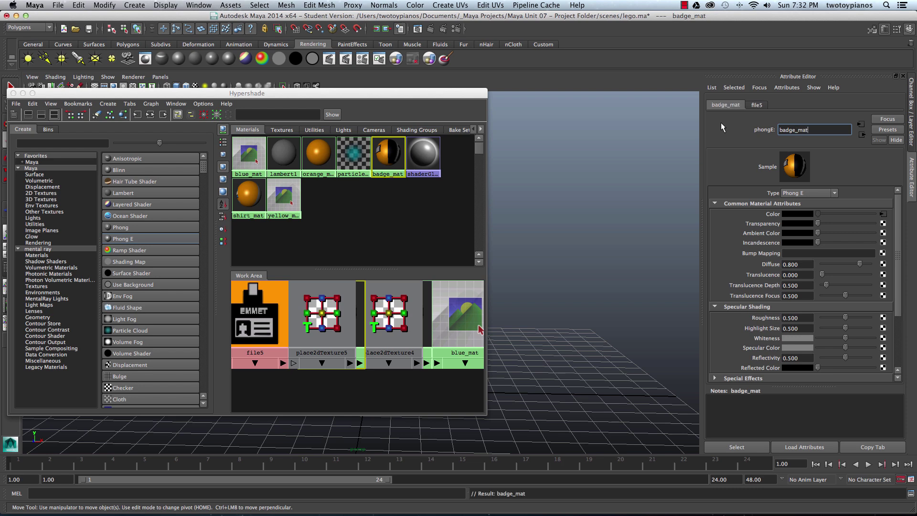
Create a Phong material and rename it belt_mat.
left_click(128, 227)
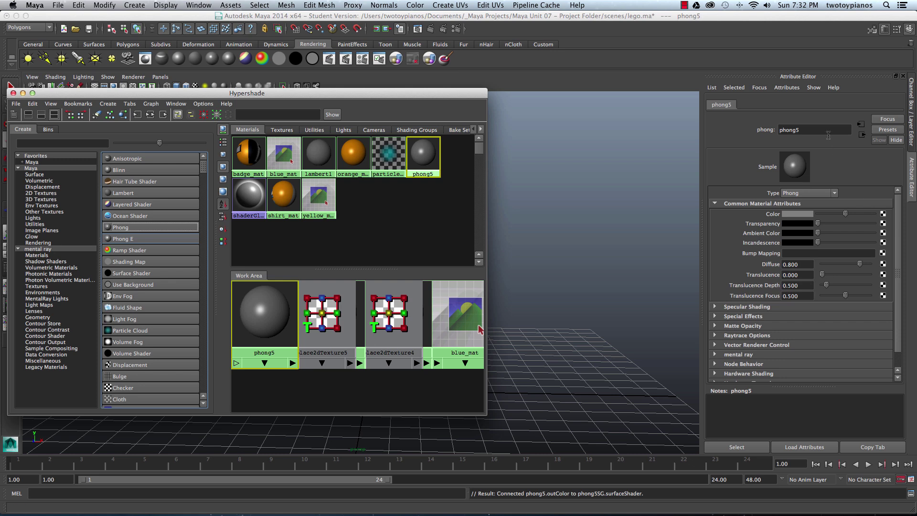
double_click(783, 129)
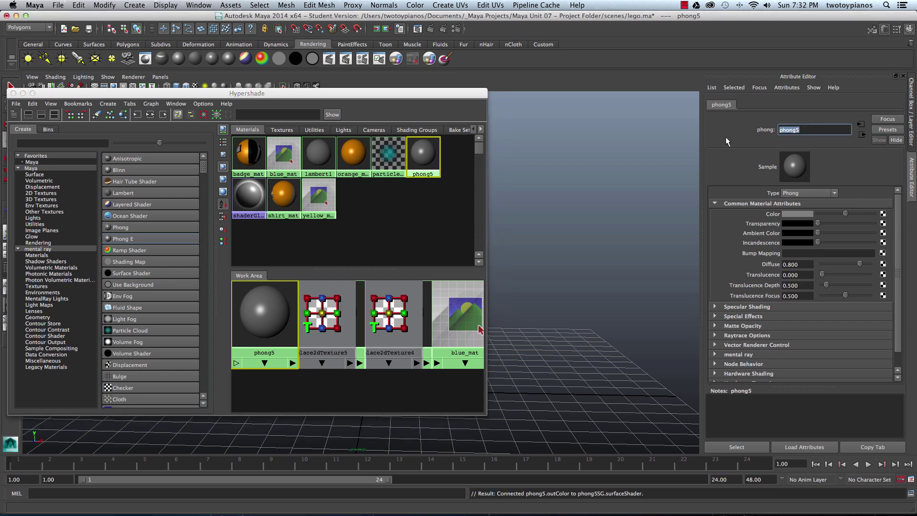
type("belty_mat")
key("Return")
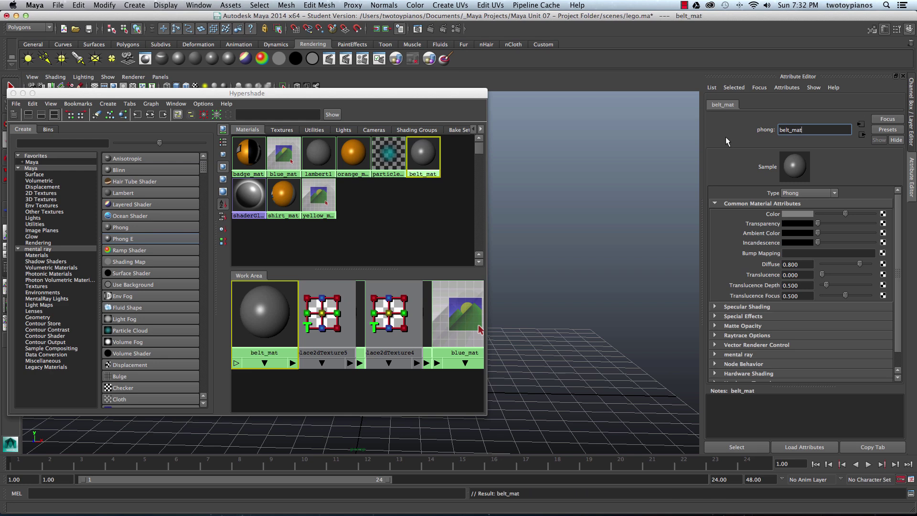
Map the Color of belt_mat with a File texture that uses Emmet_Belt.jpg.
left_click(883, 214)
left_click(427, 233)
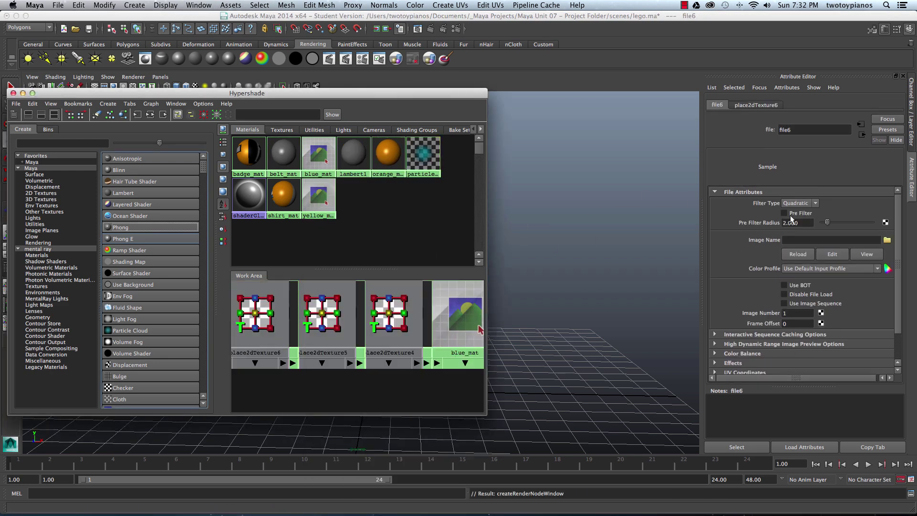
left_click(886, 240)
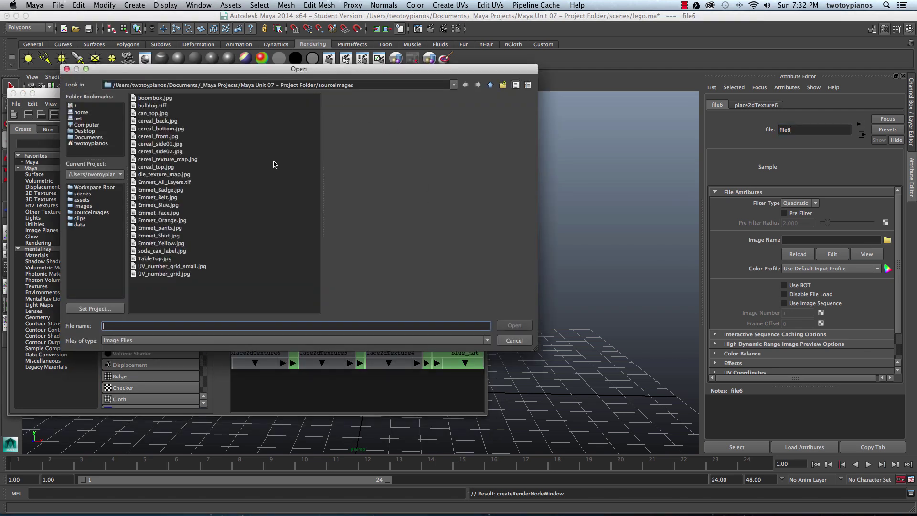
left_click(166, 199)
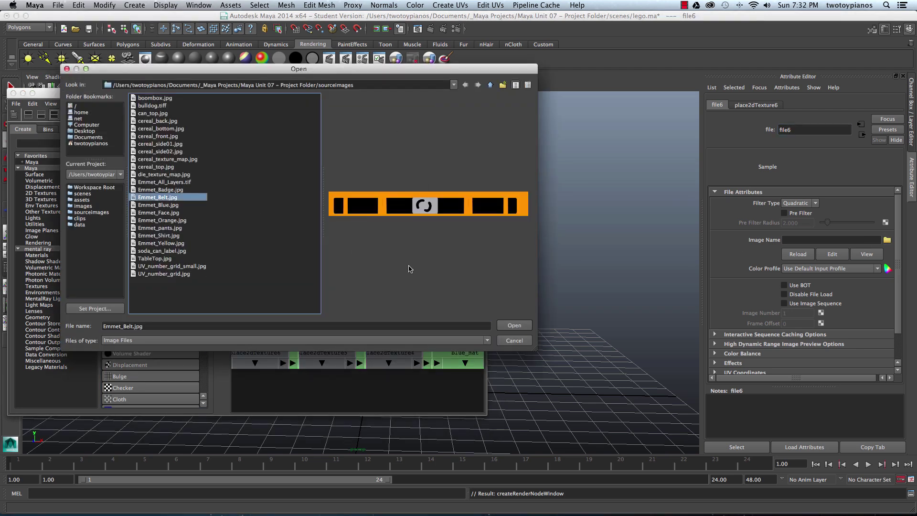
left_click(515, 325)
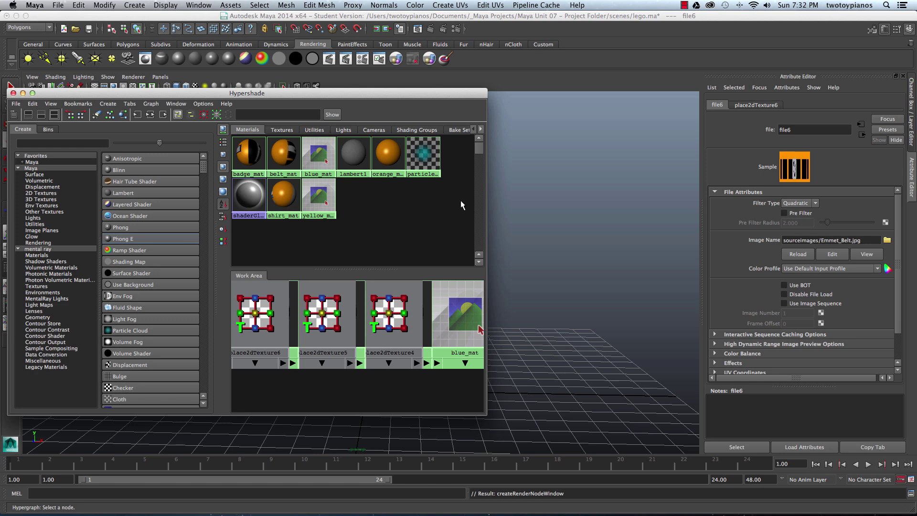
Create a Phong material and rename it pants_mat.
left_click(133, 227)
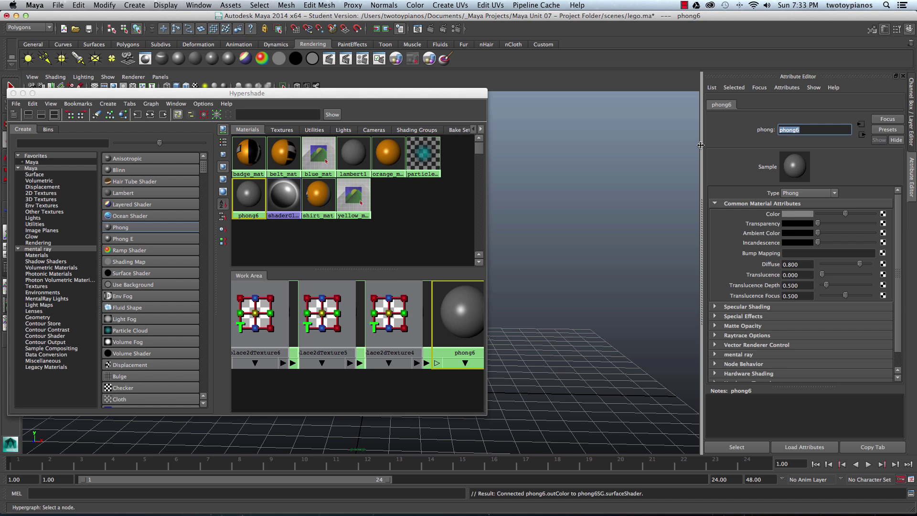
type("pants_mat")
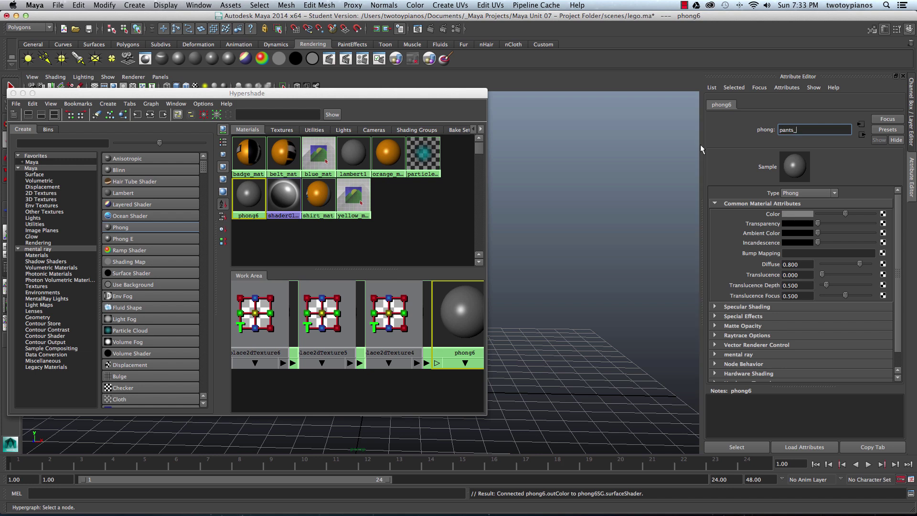
key("Return")
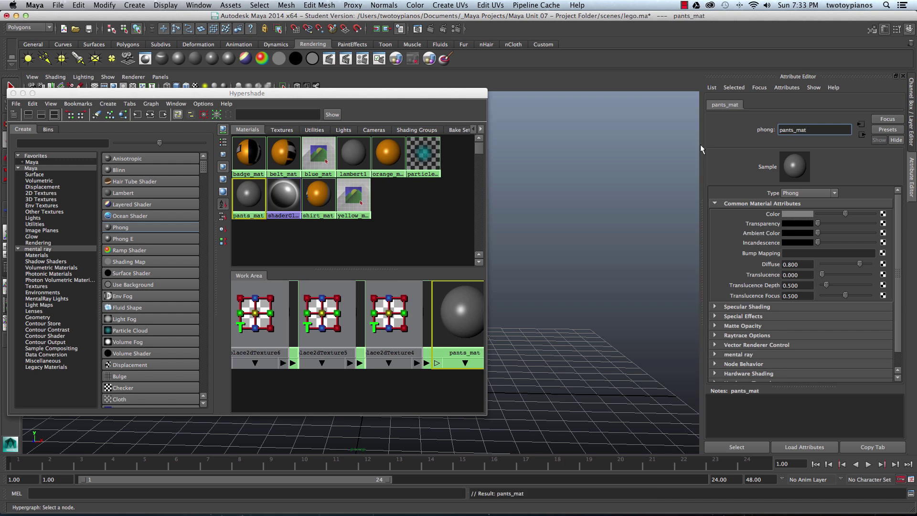
Map the Color of pants_mat with a File texture that uses Emmet_pants.jpg.
left_click(883, 214)
left_click(448, 224)
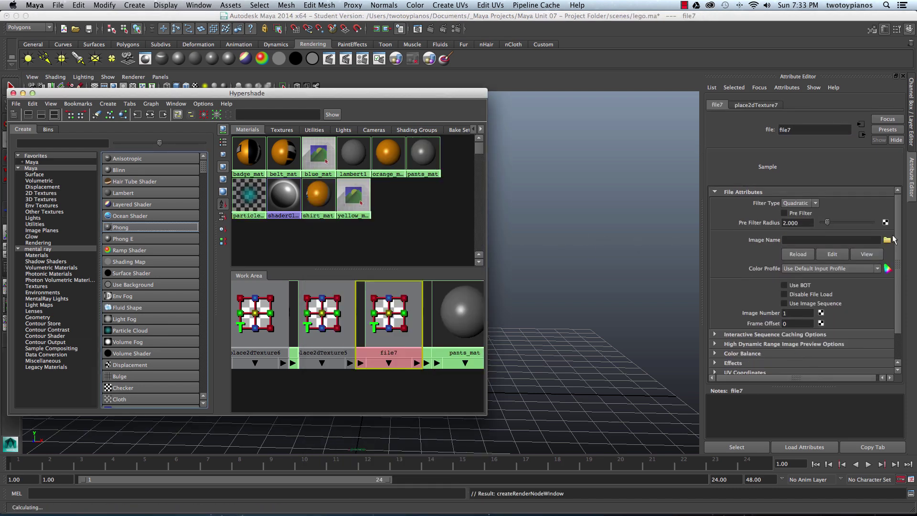
left_click(887, 240)
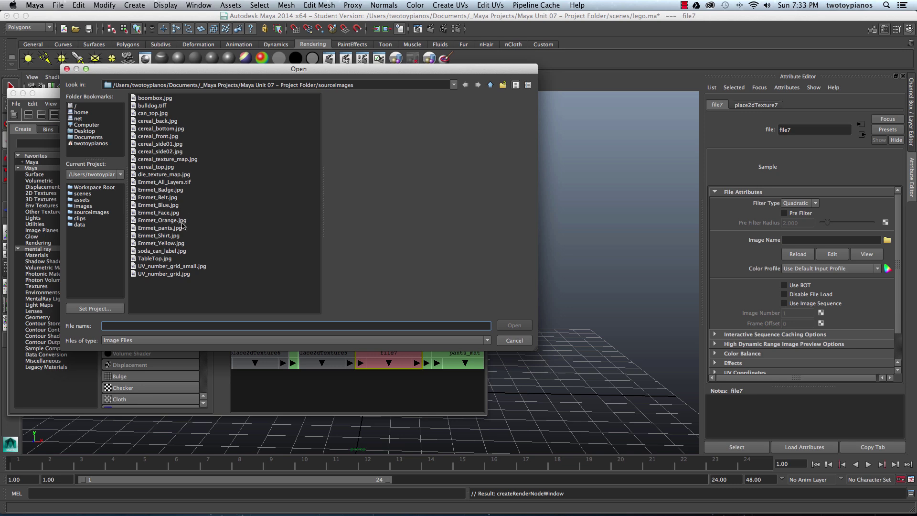
left_click(180, 228)
left_click(511, 324)
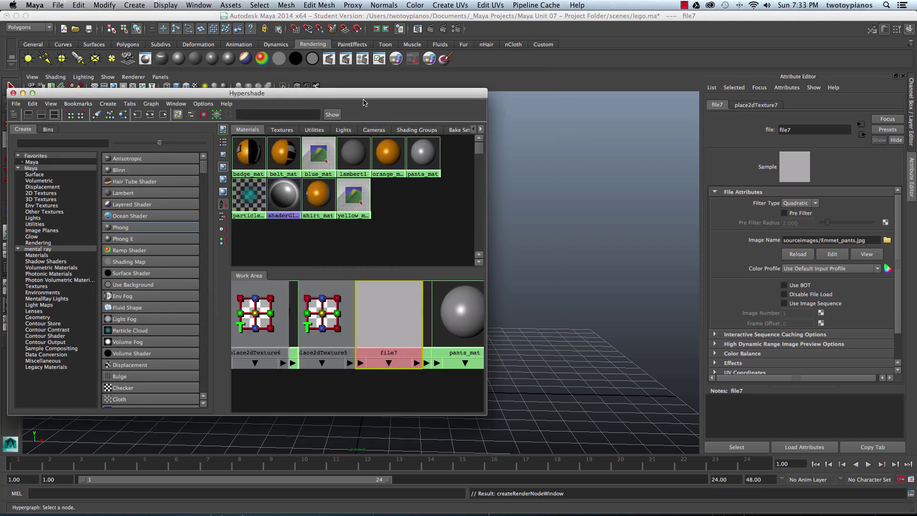
Uncover the Lego figure, assign orange_mat to its torso and switch the viewport to textured shaded display.
left_click_drag(402, 94, 216, 134)
left_click(458, 302)
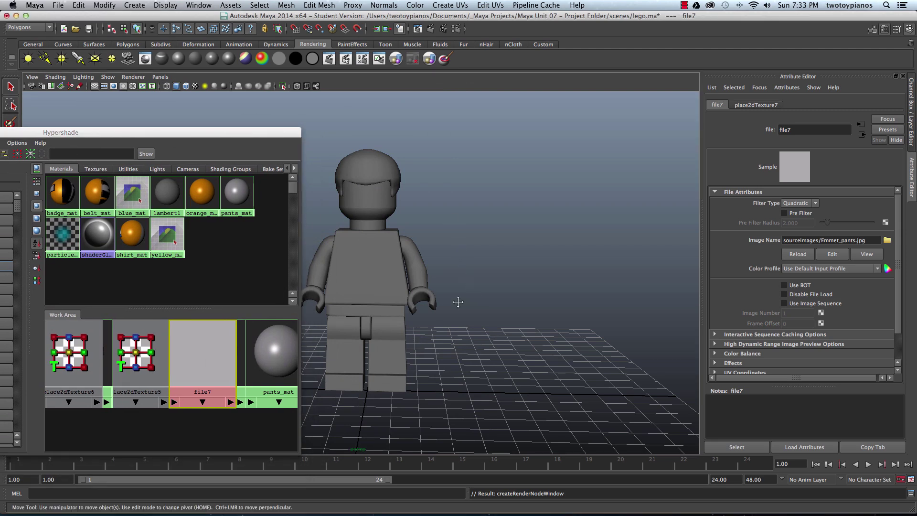
left_click_drag(458, 302, 504, 266, "alt")
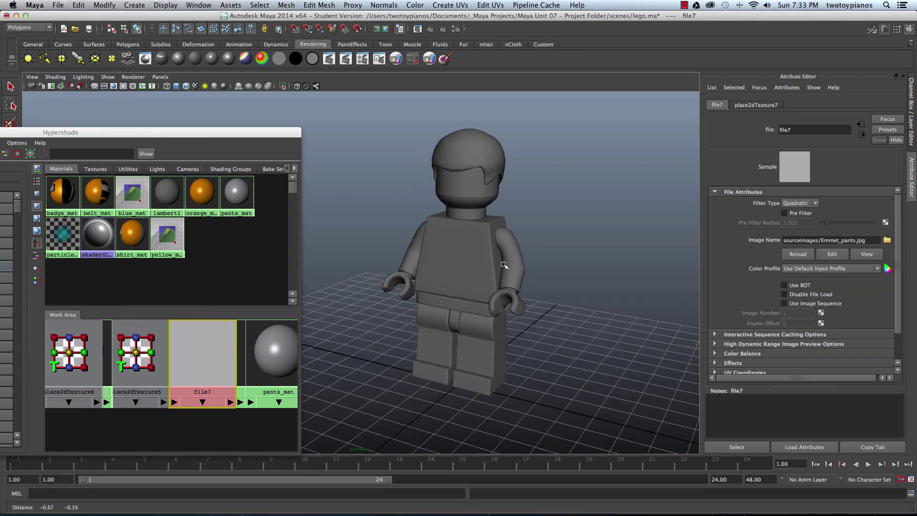
left_click_drag(203, 134, 258, 97)
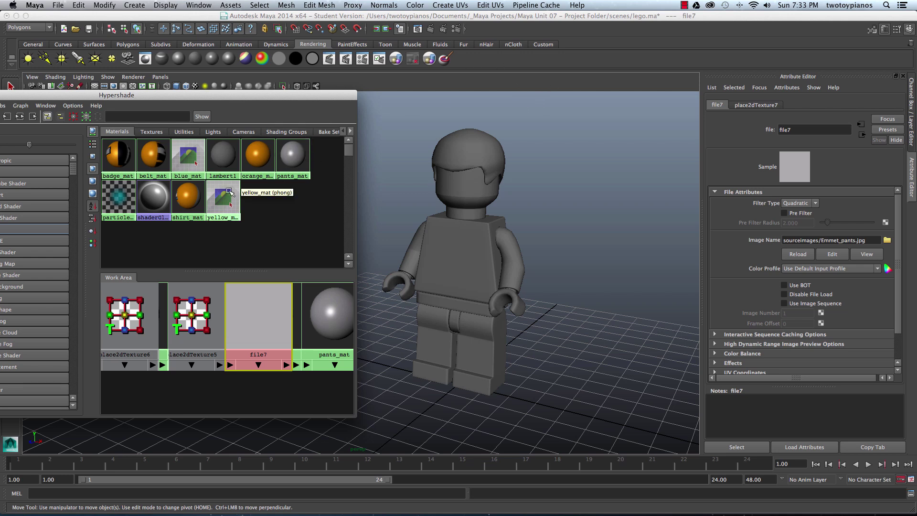
middle_click_drag(255, 156, 442, 250)
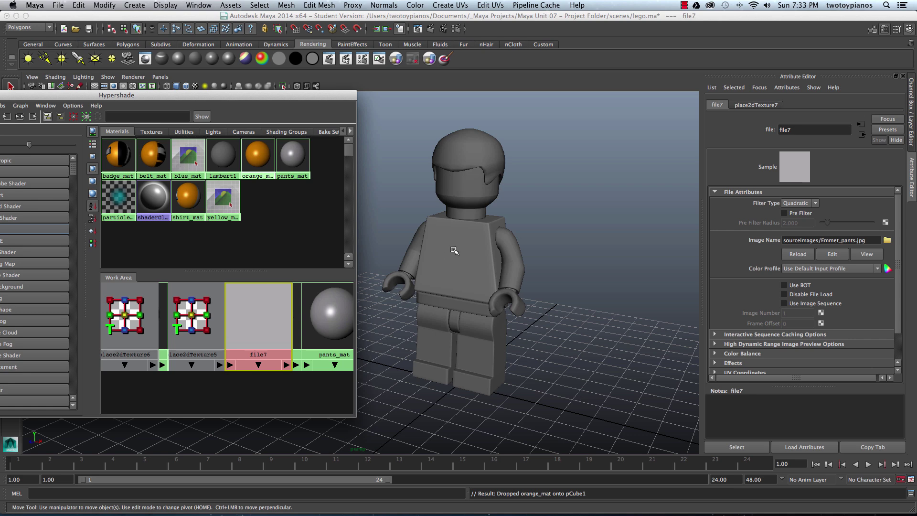
key("6")
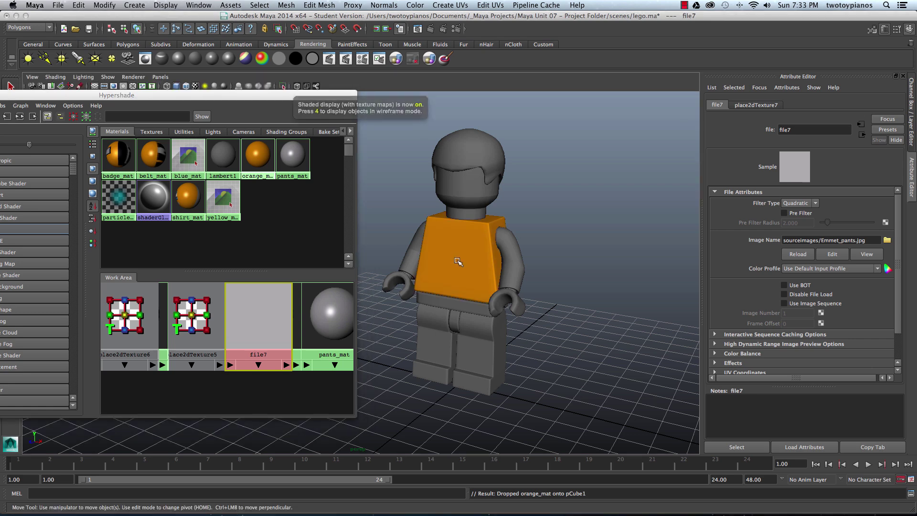
Assign orange_mat to the figure's hips and both legs.
middle_click_drag(257, 155, 428, 289)
middle_click_drag(258, 156, 449, 352)
middle_click_drag(258, 156, 478, 363)
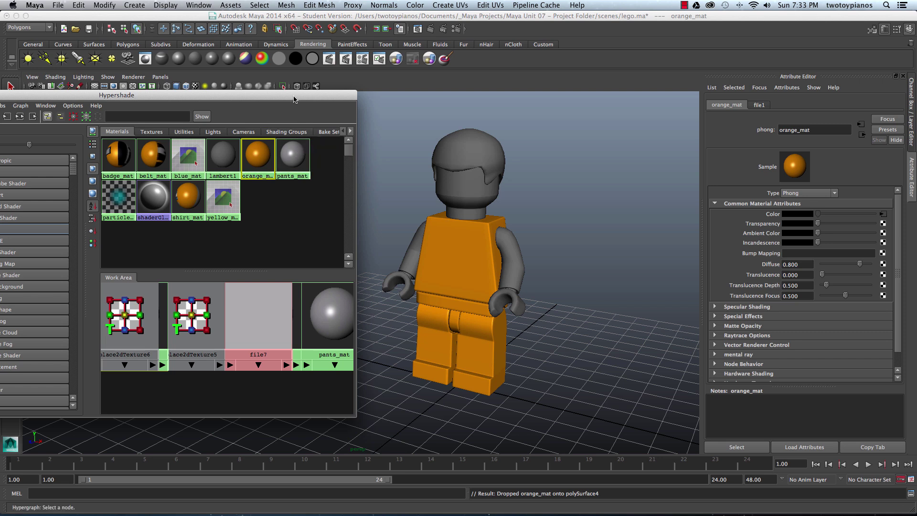
Assign blue_mat to both arms of the figure.
left_click_drag(287, 96, 308, 83)
middle_click_drag(211, 147, 506, 253)
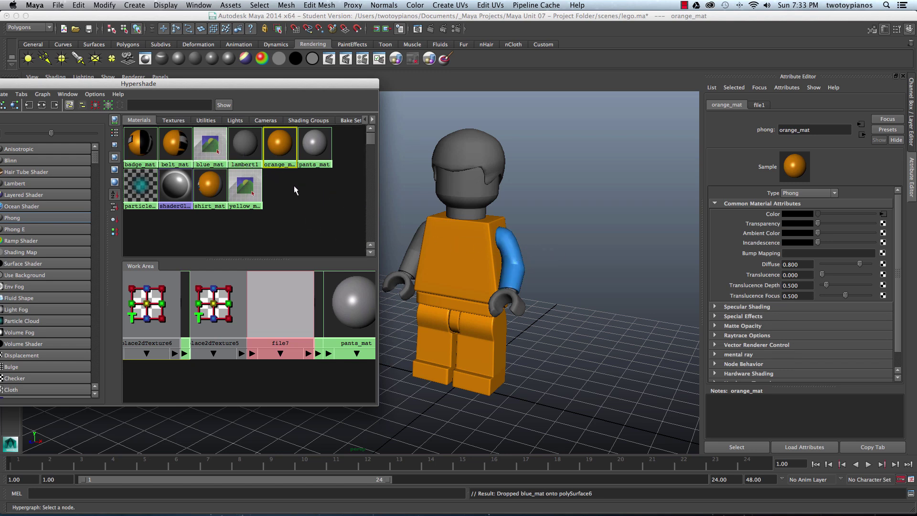
middle_click_drag(212, 146, 401, 237)
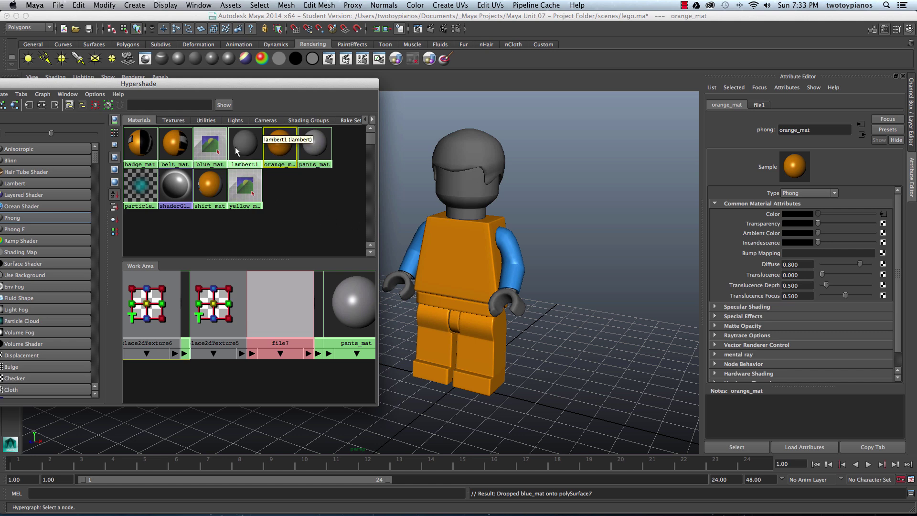
Assign yellow_mat to both hands and the head of the figure.
middle_click_drag(245, 186, 393, 280)
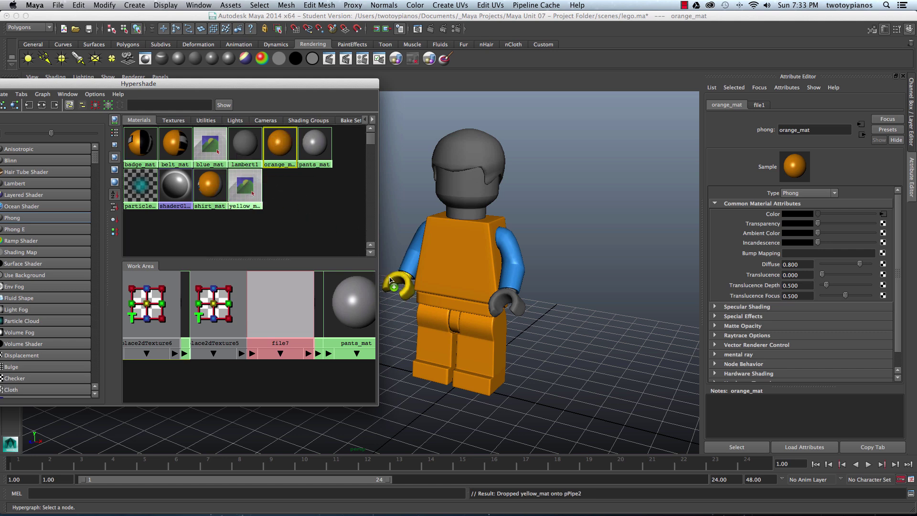
middle_click_drag(245, 187, 510, 299)
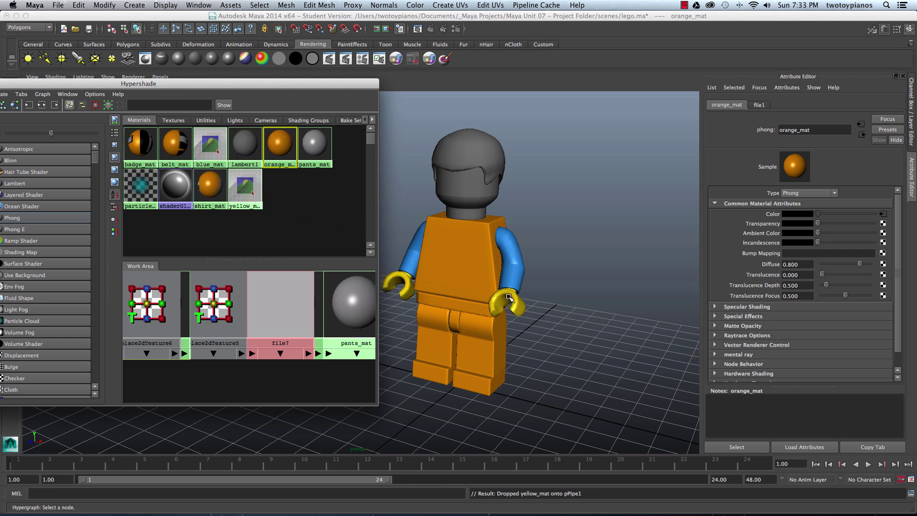
middle_click_drag(245, 187, 451, 192)
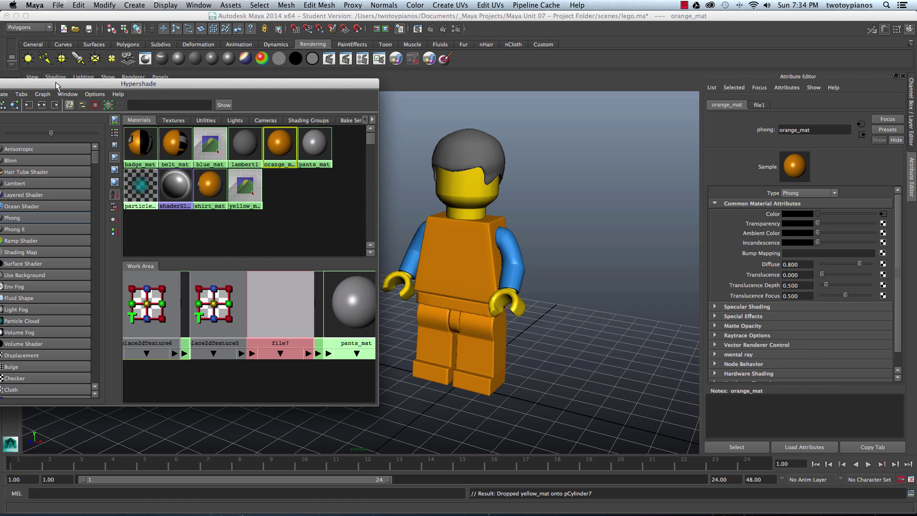
Create a new Phong material and name it hair_mat.
left_click_drag(56, 81, 84, 71)
left_click(53, 206)
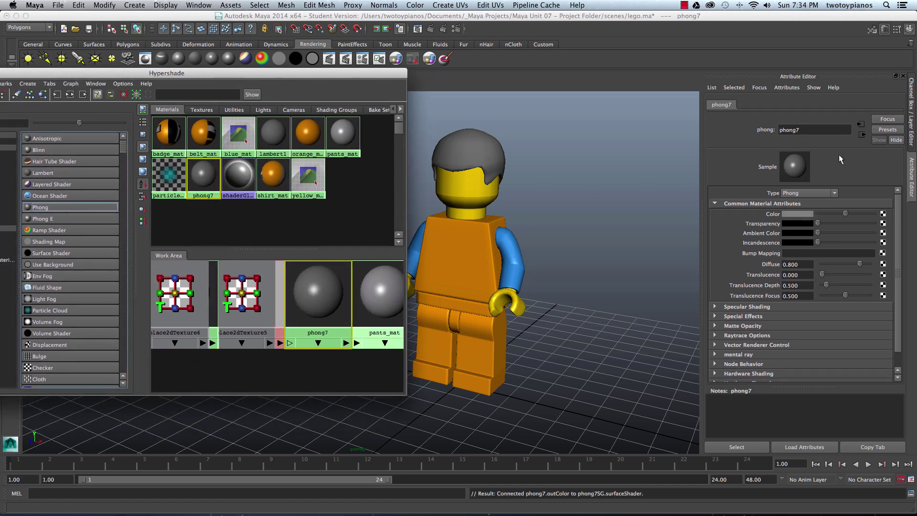
left_click(816, 129)
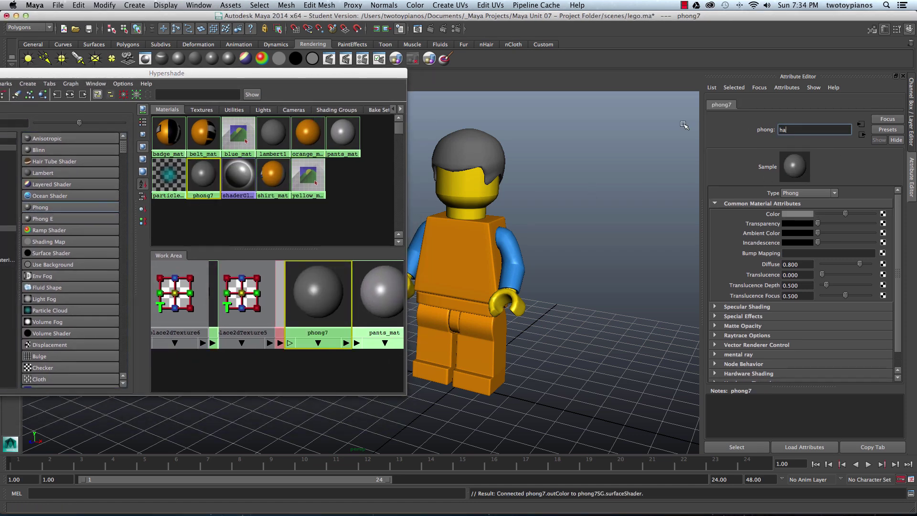
type("hair_mat")
key("Return")
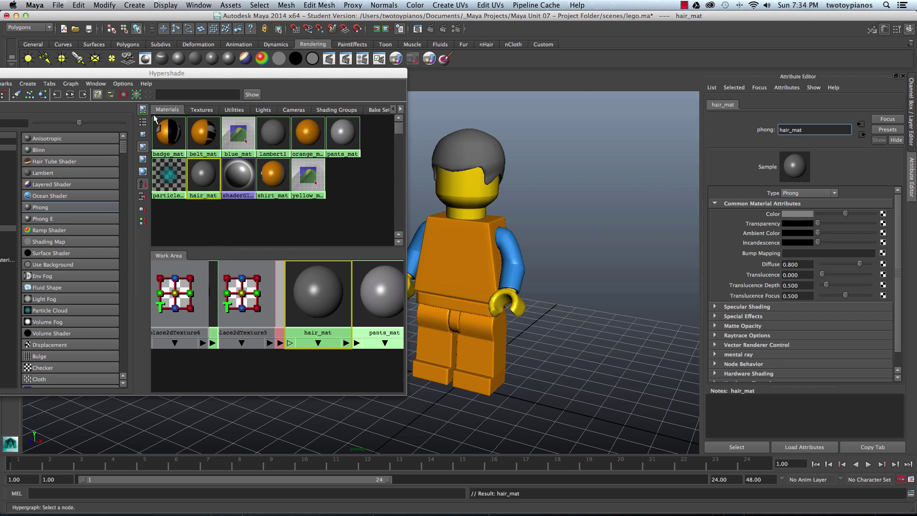
Set the colour of hair_mat to a medium brown and assign the material to the figure's hair.
left_click(797, 214)
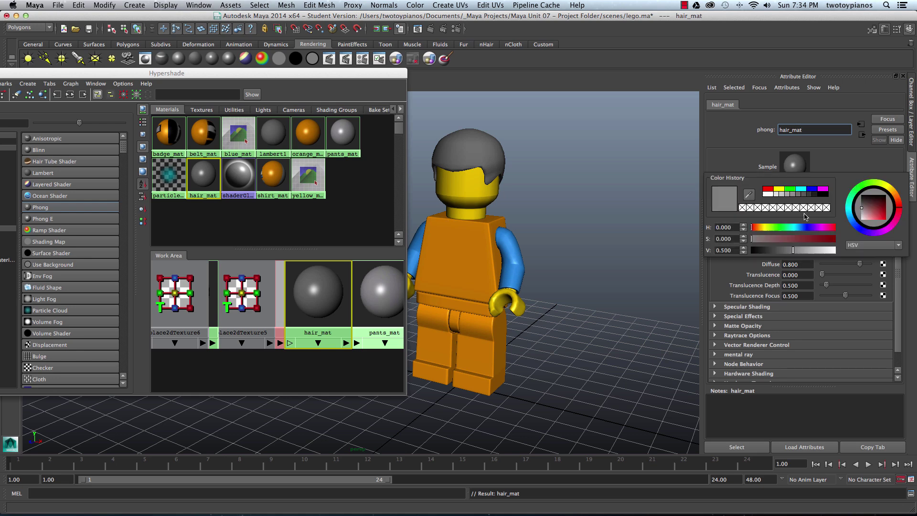
mouse_move(866, 212)
left_mouse_down()
mouse_move(898, 197)
mouse_move(879, 209)
left_mouse_up()
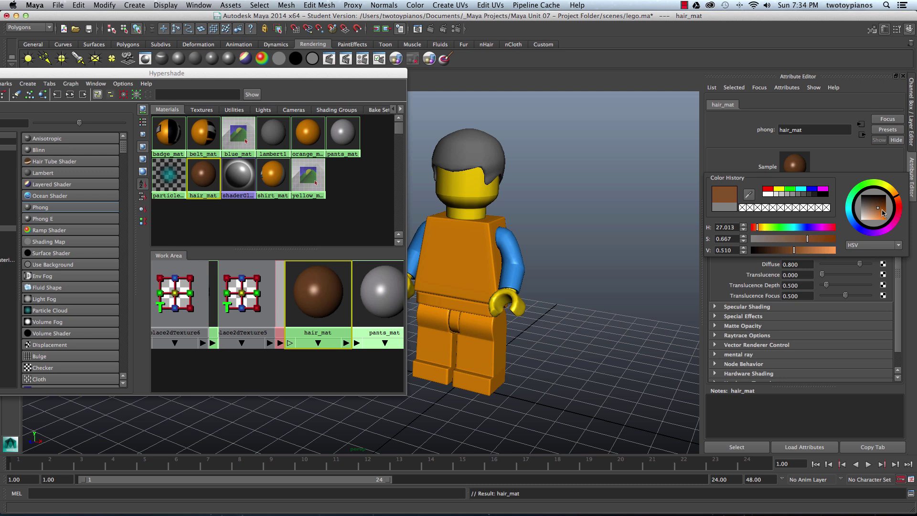
left_click(887, 207)
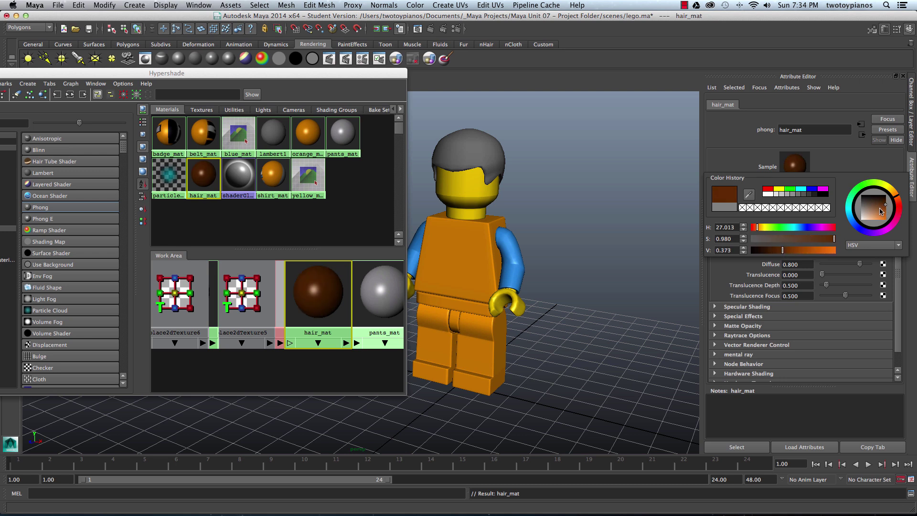
left_click_drag(881, 211, 879, 210)
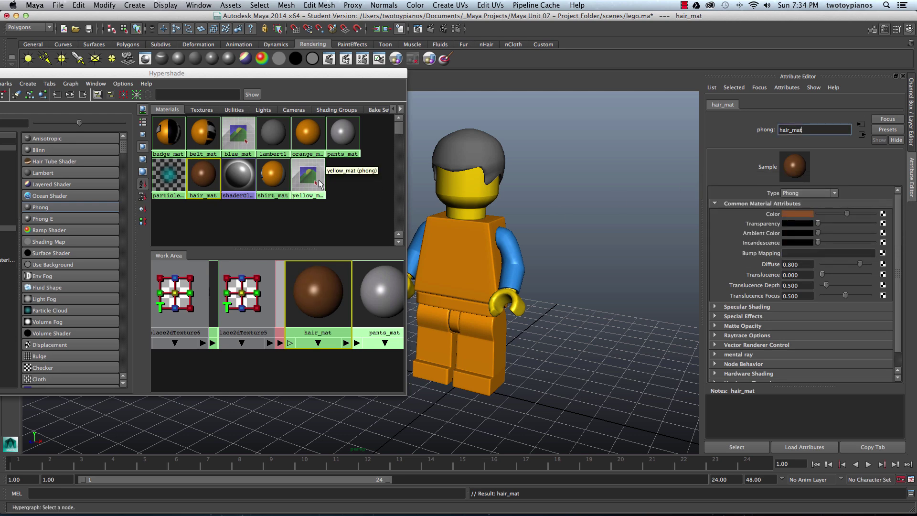
middle_click_drag(203, 176, 488, 139)
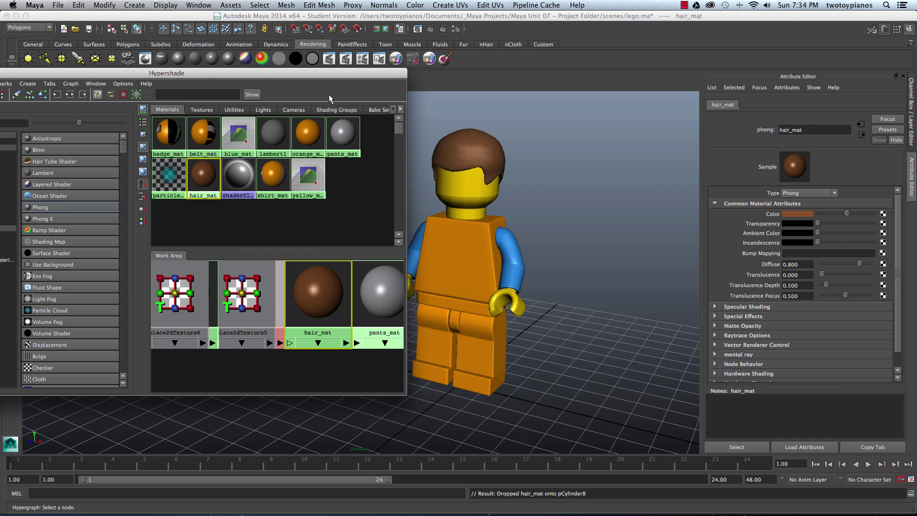
left_click_drag(329, 73, 279, 80)
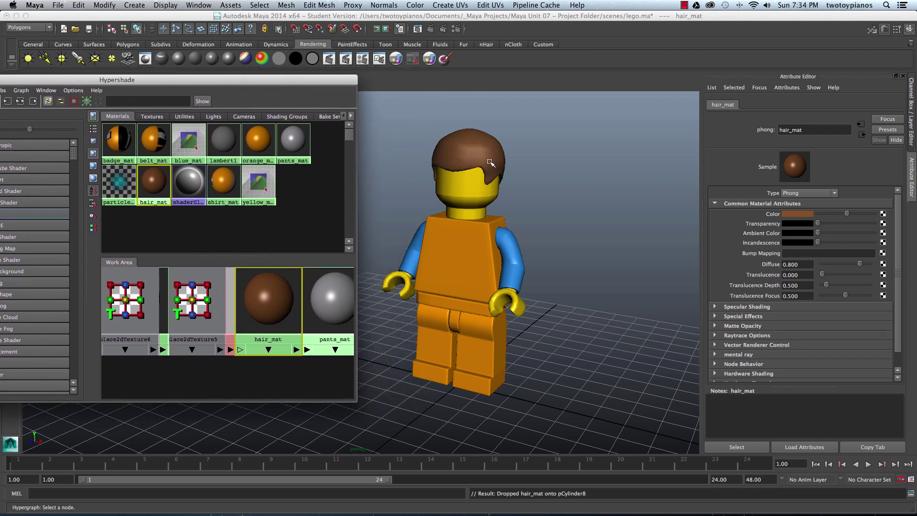
Switch the head to face selection and select the faces across the front of the face.
left_click_drag(487, 198, 425, 270, "alt")
left_click(468, 198)
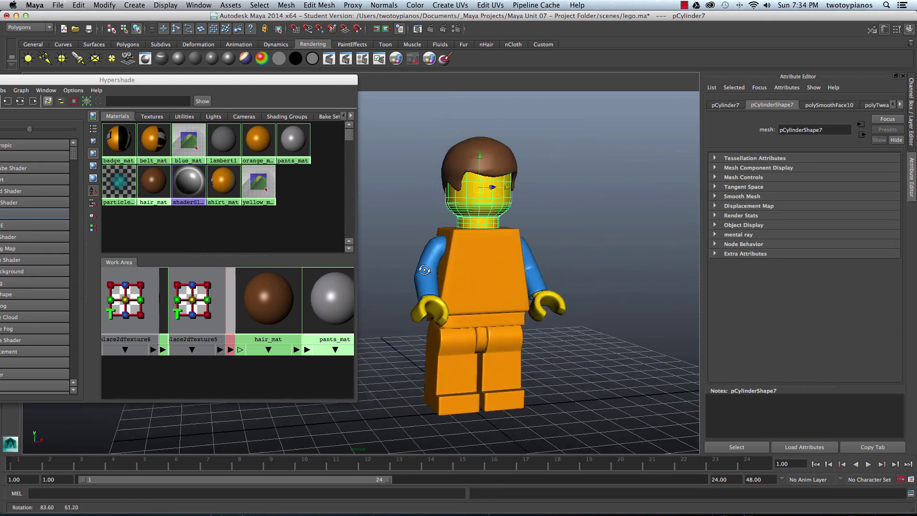
right_click_drag(424, 270, 600, 172, "alt")
left_click(569, 287)
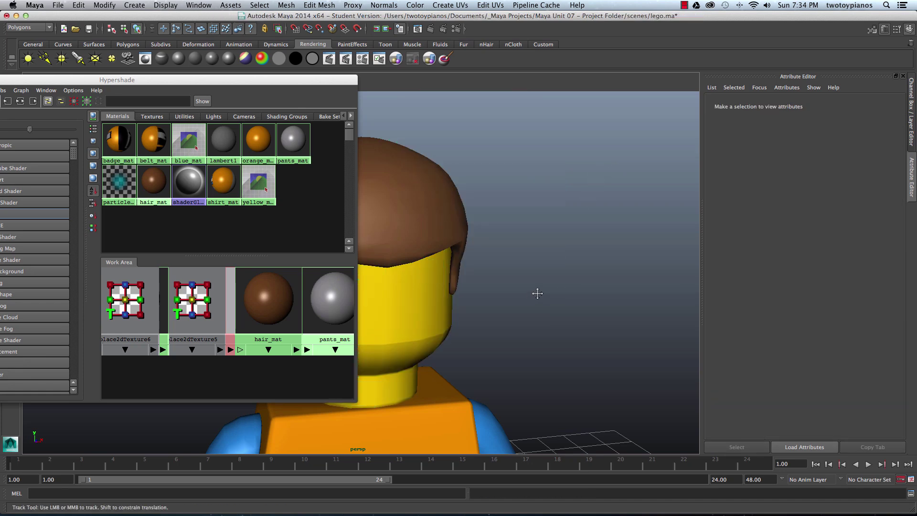
right_click_drag(536, 292, 629, 237, "alt")
left_click_drag(629, 237, 479, 237, "alt")
key("q")
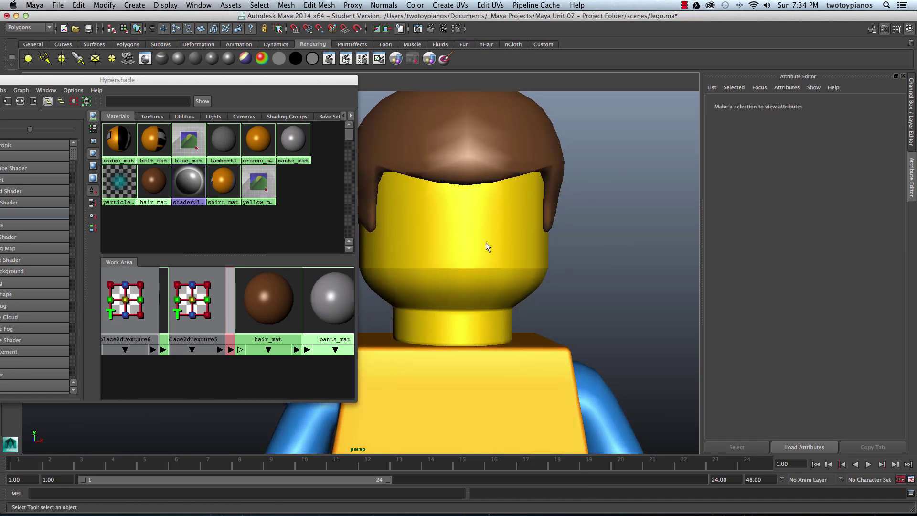
left_click(524, 245)
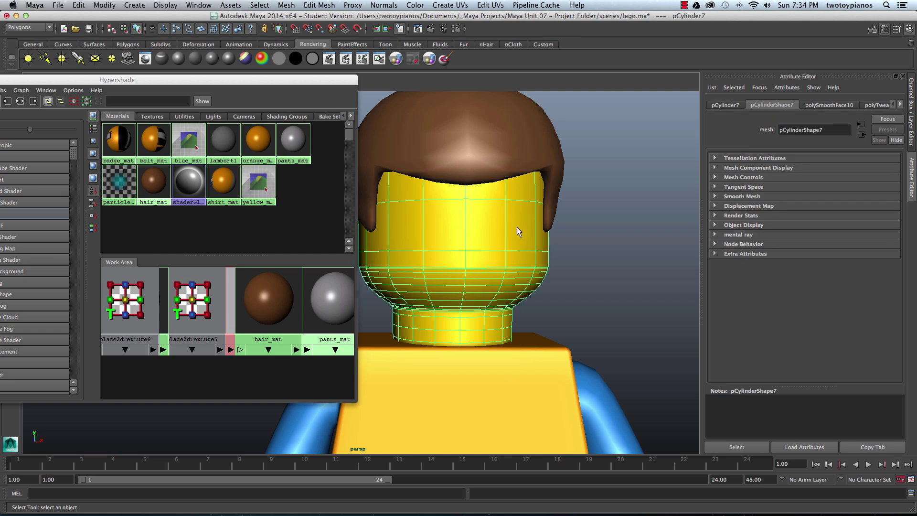
right_click_drag(459, 225, 460, 248)
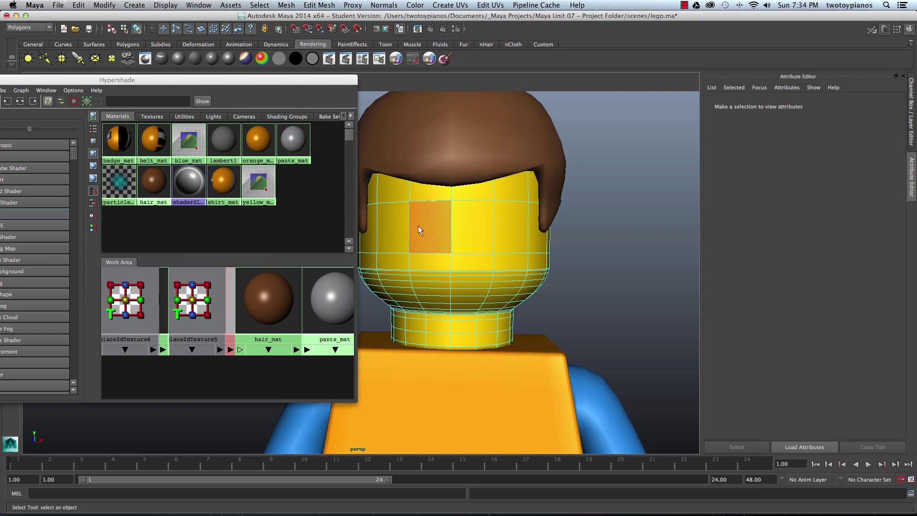
left_click_drag(382, 261, 503, 260)
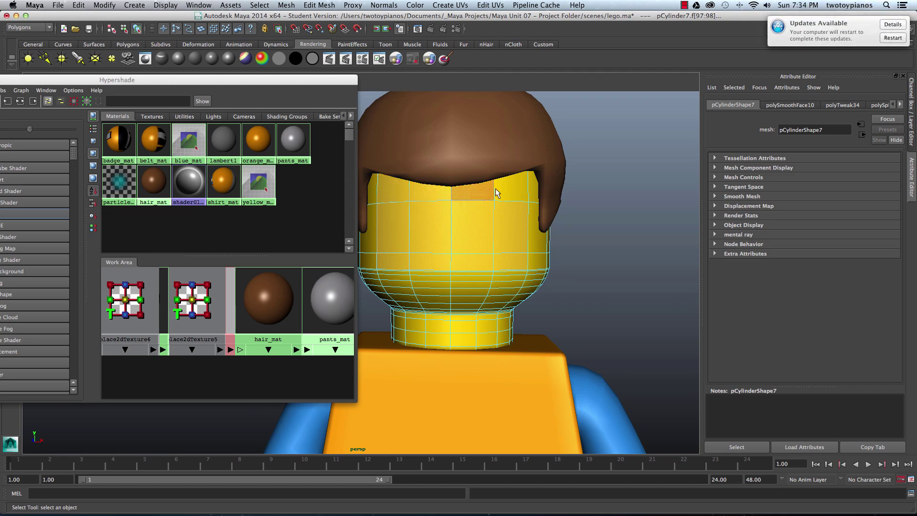
Inspect the head's selected faces in wireframe from the side and return to textured shaded display.
mouse_move(576, 222)
left_mouse_down("alt")
mouse_move(593, 205)
mouse_move(598, 214)
mouse_move(581, 246)
mouse_move(638, 244)
mouse_move(552, 209)
mouse_move(569, 230)
left_mouse_up("alt")
key("4")
scroll(621, 234, "up", 5)
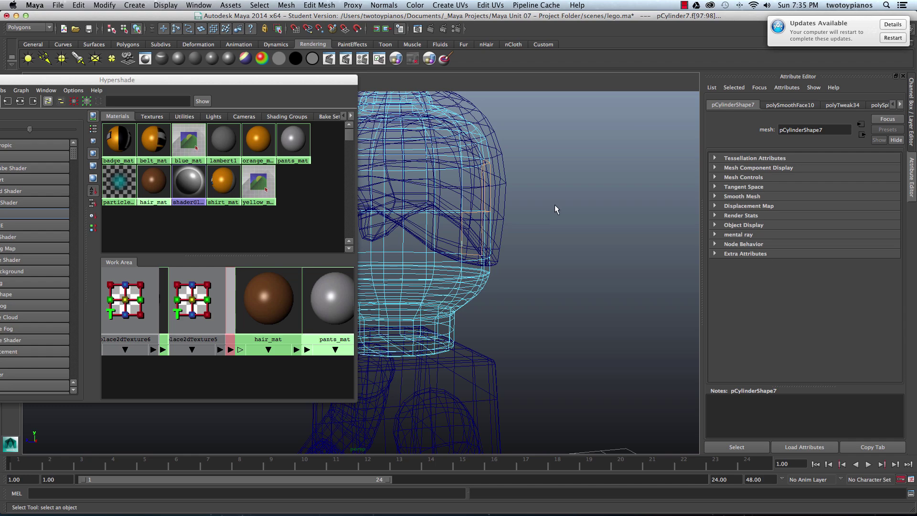
left_click_drag(526, 197, 458, 309)
left_click_drag(477, 262, 557, 252, "alt")
key("6")
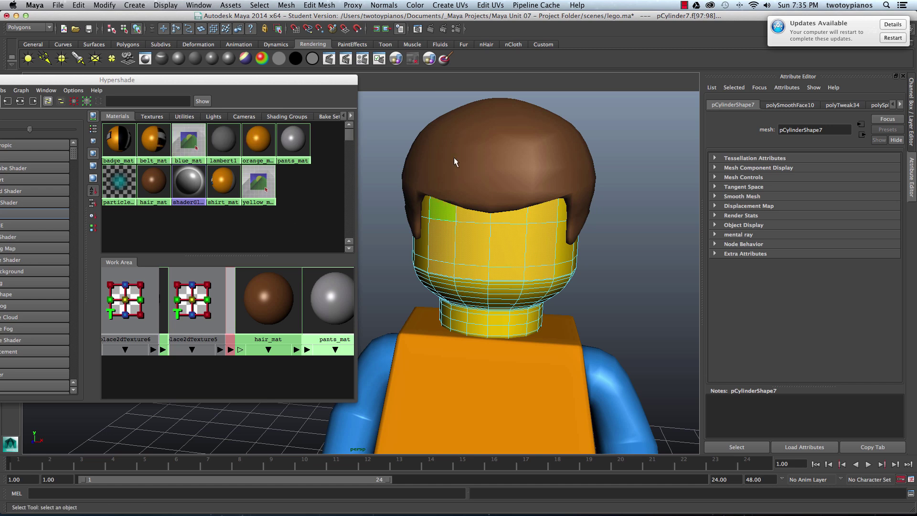
Create a new Phong material and name it face_mat.
left_click_drag(90, 81, 143, 71)
left_click(56, 201)
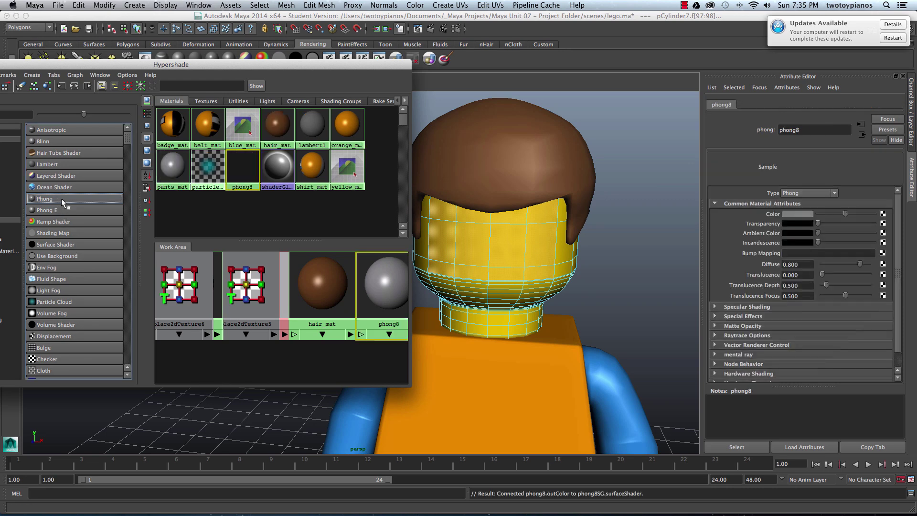
double_click(814, 129)
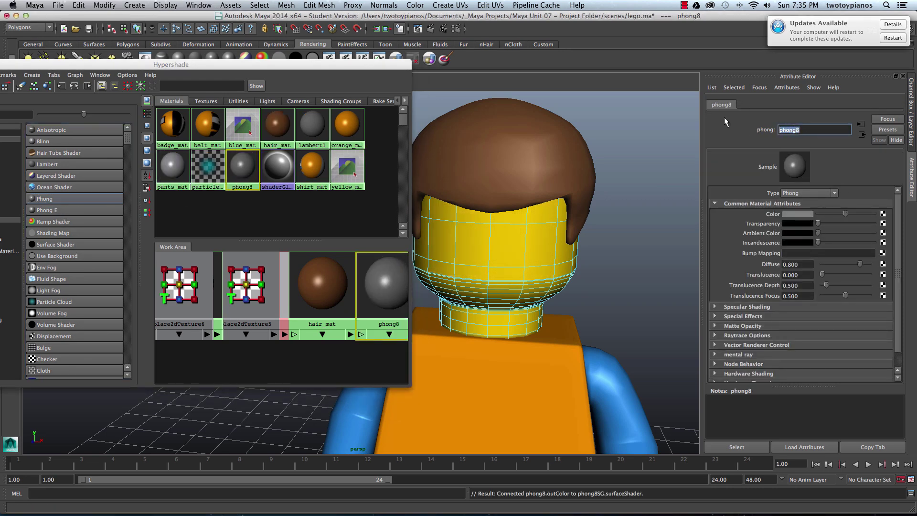
type("face_mat")
key("Return")
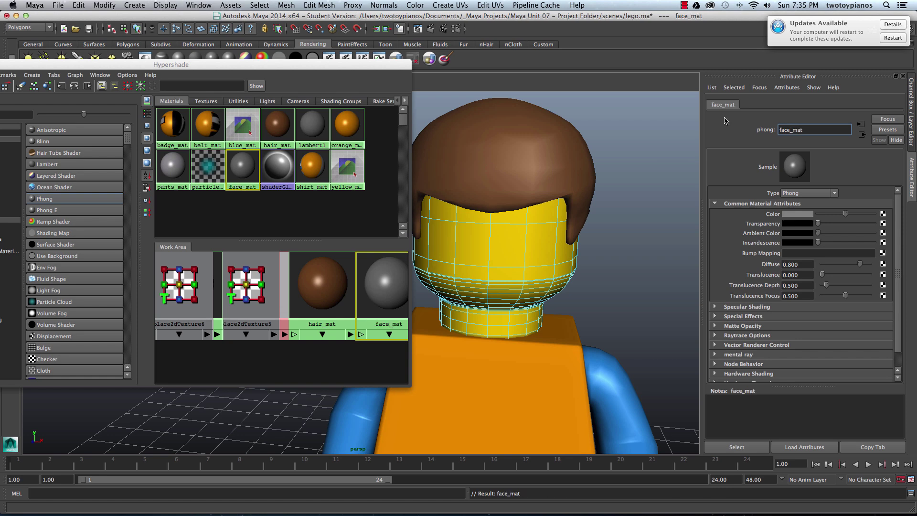
Connect a file texture to the colour of face_mat and load Emmet_Face.jpg from the sourceimages folder.
left_click(885, 216)
left_click(436, 240)
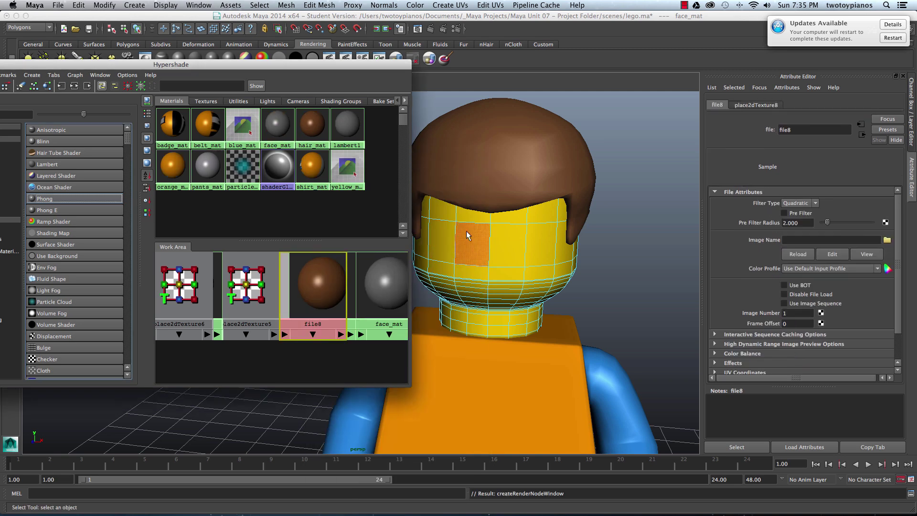
left_click(887, 240)
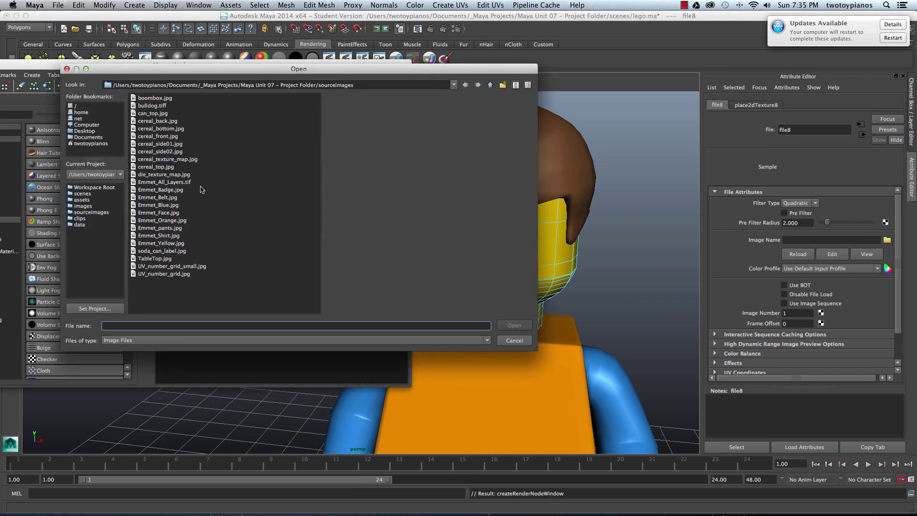
left_click(162, 212)
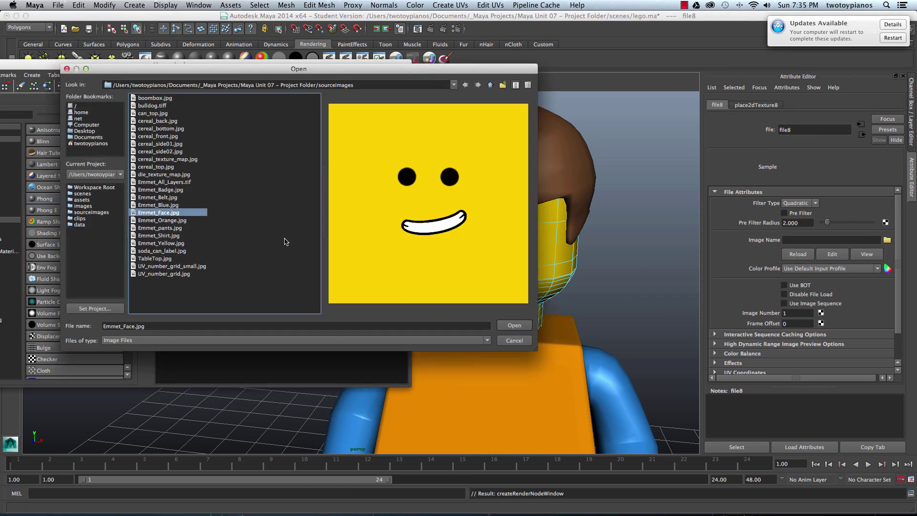
left_click(514, 326)
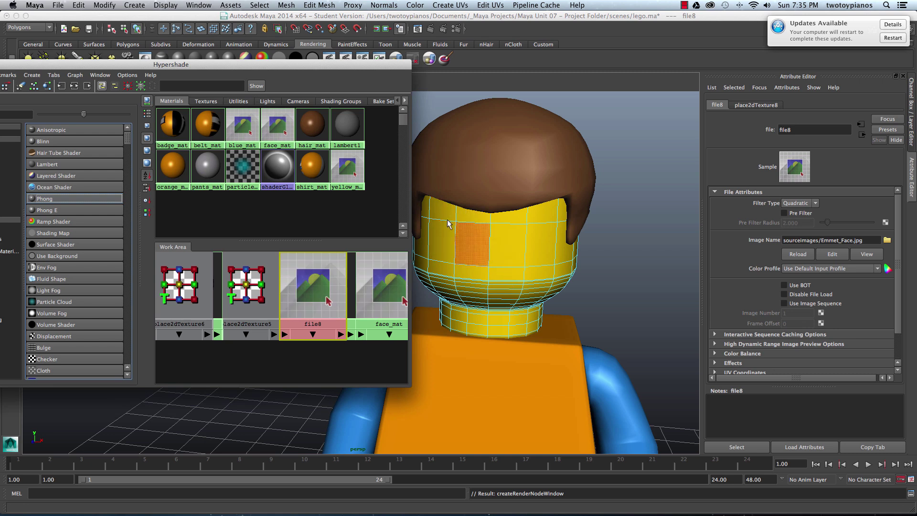
Reselect the front faces of the head, check the selection in wireframe, and assign face_mat to them.
left_click(440, 267)
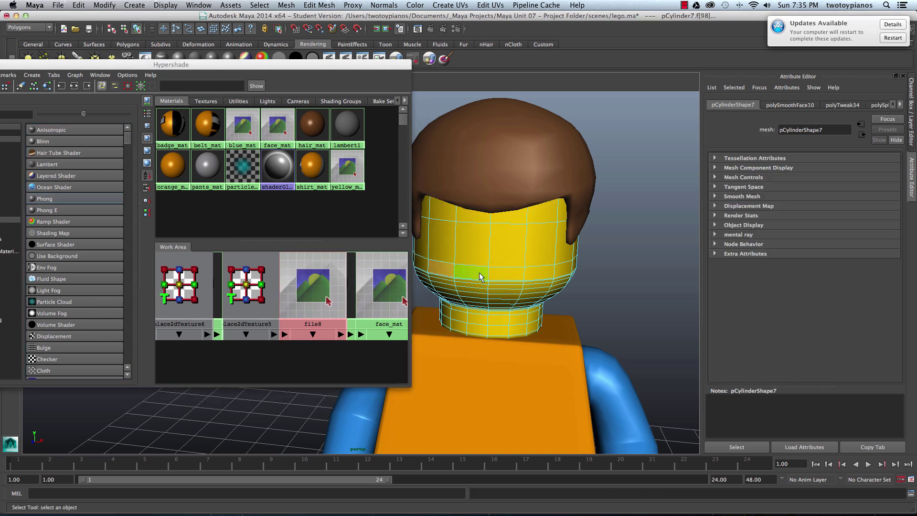
left_click(507, 273, "shift")
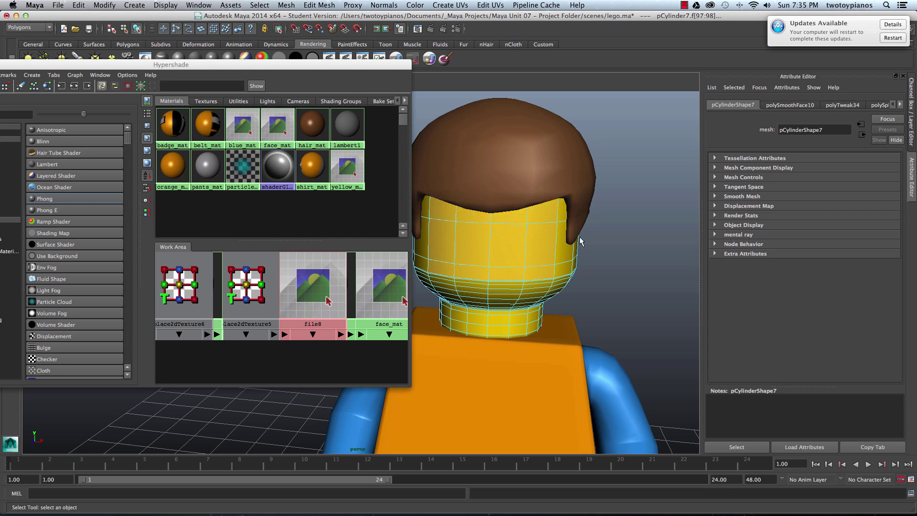
mouse_move(581, 241)
left_mouse_down("alt")
mouse_move(618, 222)
mouse_move(528, 225)
mouse_move(568, 254)
left_mouse_up("alt")
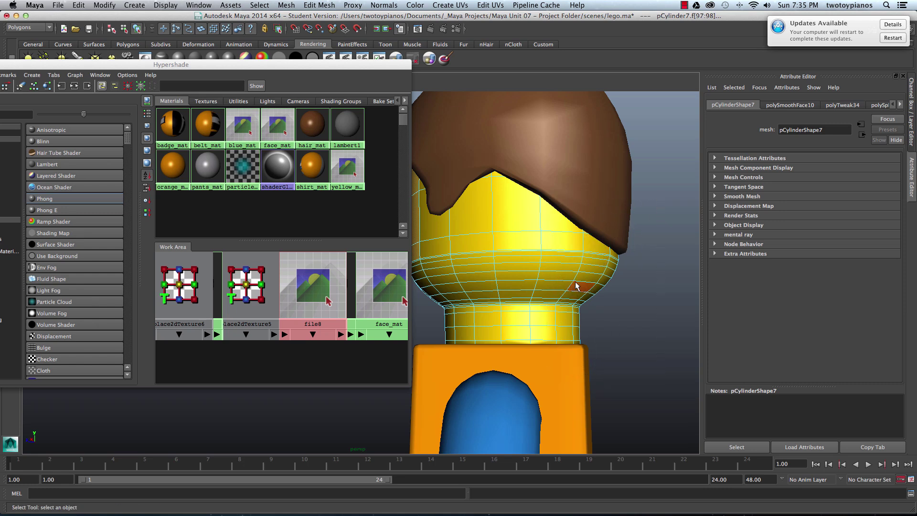
key("4")
scroll(601, 258, "down", 5)
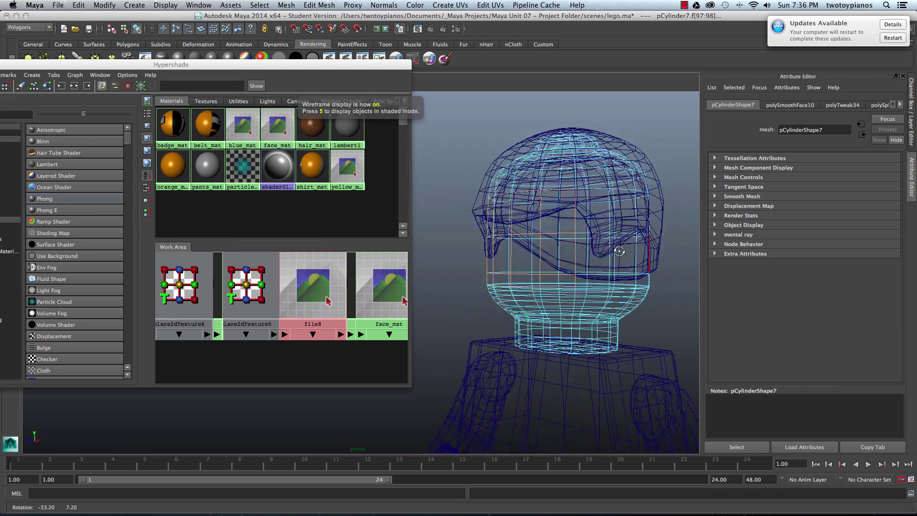
left_click_drag(616, 258, 640, 209, "alt")
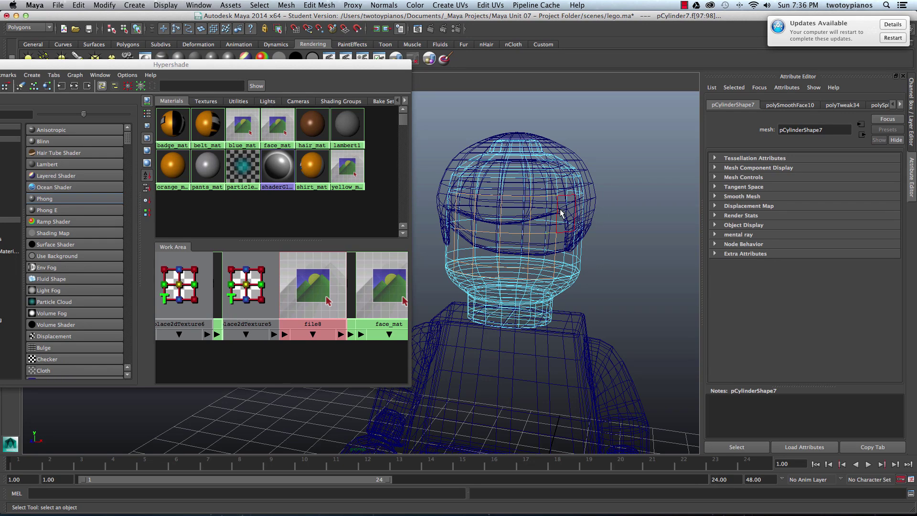
key("6")
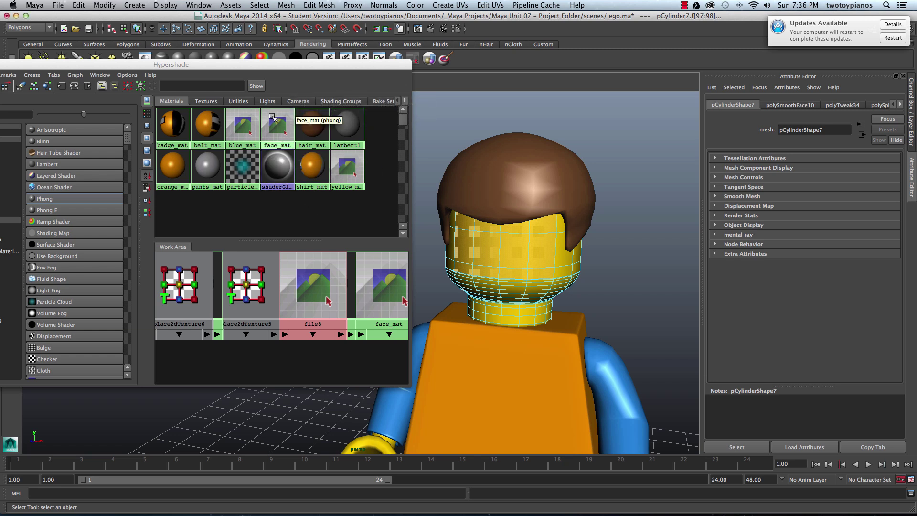
middle_click_drag(276, 122, 503, 250)
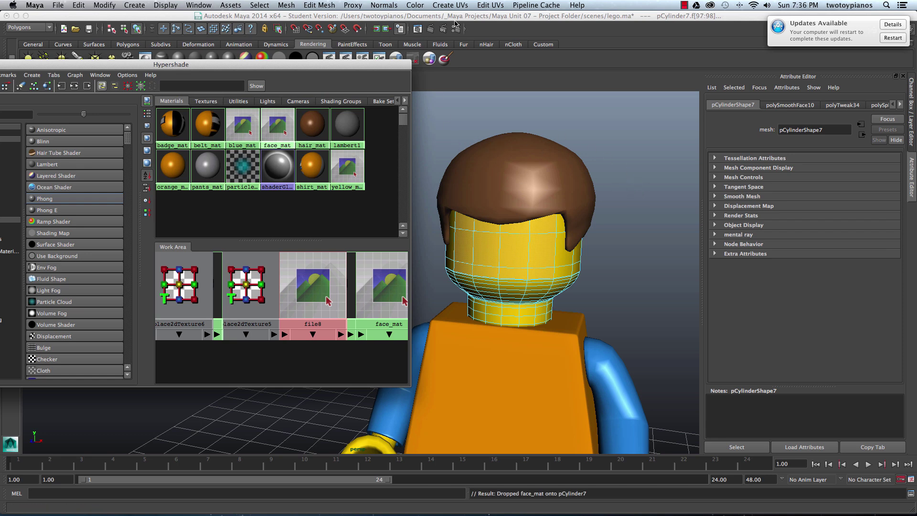
Apply planar mapping to the selected face polygons, fitted to the best plane.
left_click(466, 6)
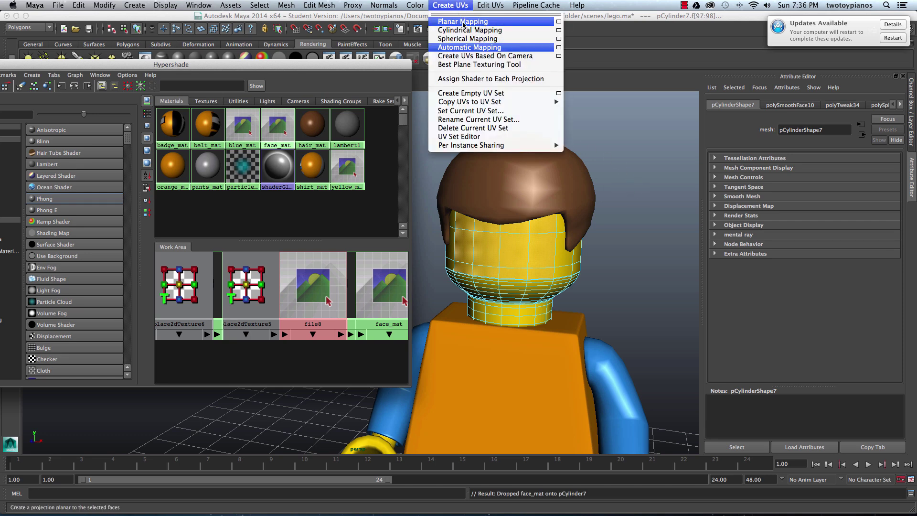
left_click(558, 22)
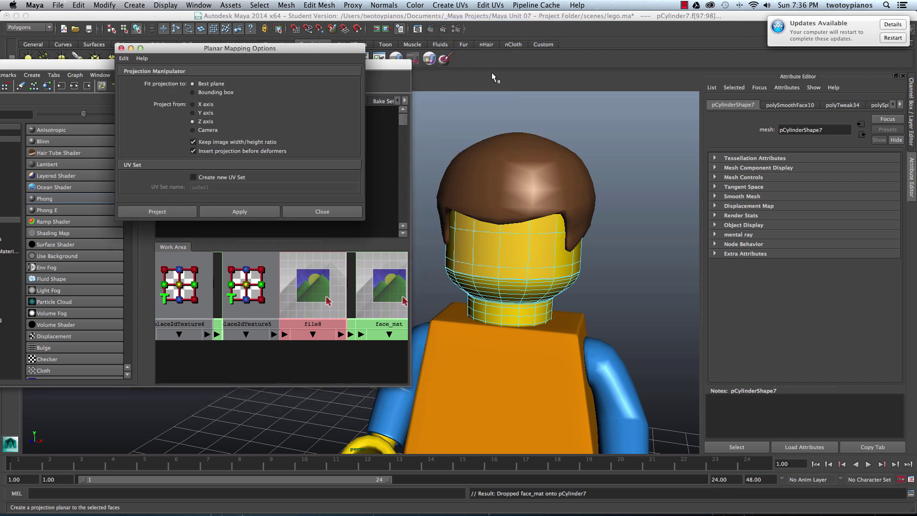
left_click(241, 212)
left_click_drag(620, 206, 590, 214, "alt")
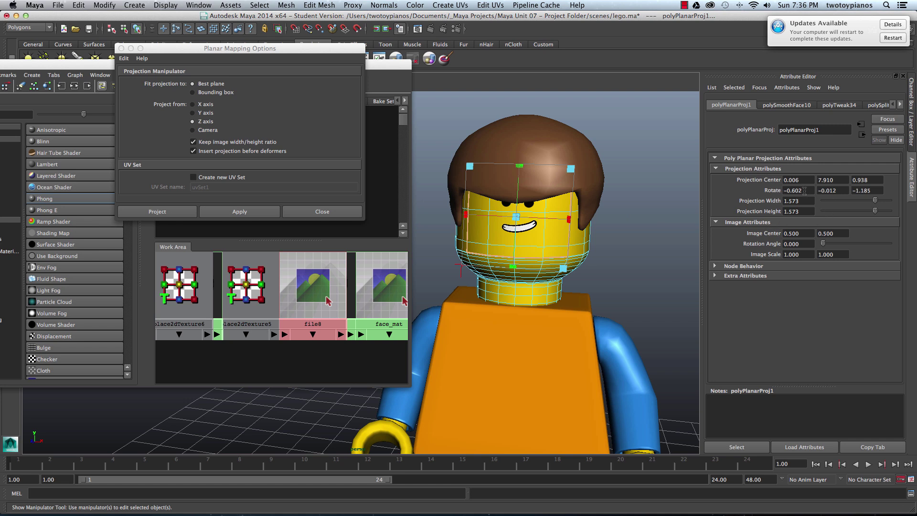
Set the face projection's rotation to 0 on the X, Y and Z axes.
type("0")
left_click(840, 191)
type("0")
key("Tab")
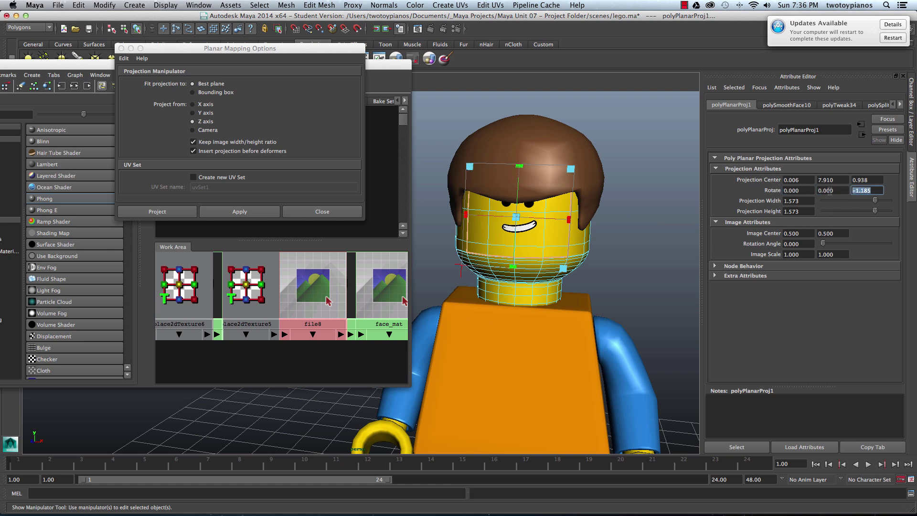
type("0")
key("Return")
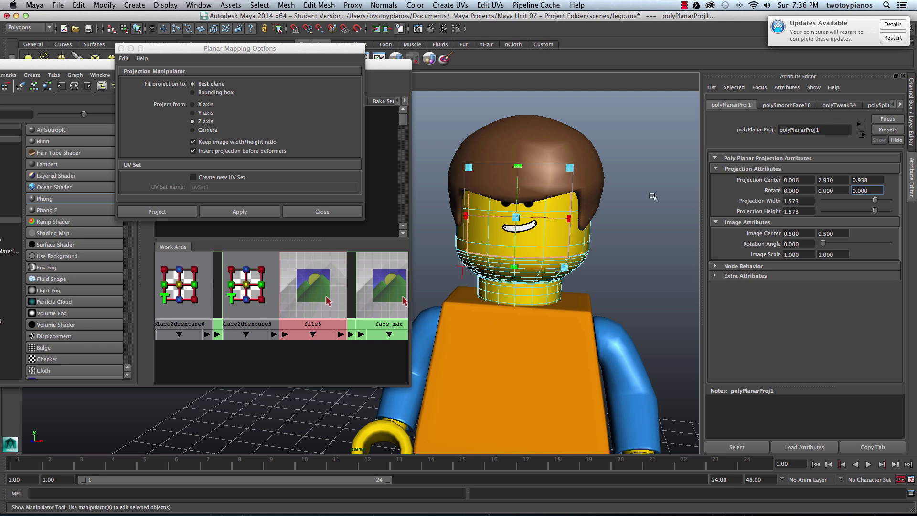
Enlarge the face projection to about 1.914 wide and high, and lower it so the eyes sit below the hairline.
left_click(555, 192)
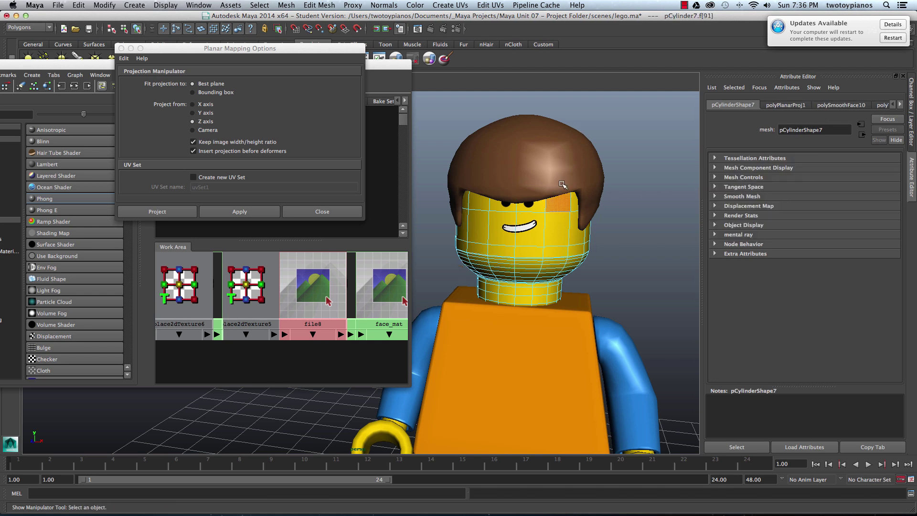
left_click(563, 184)
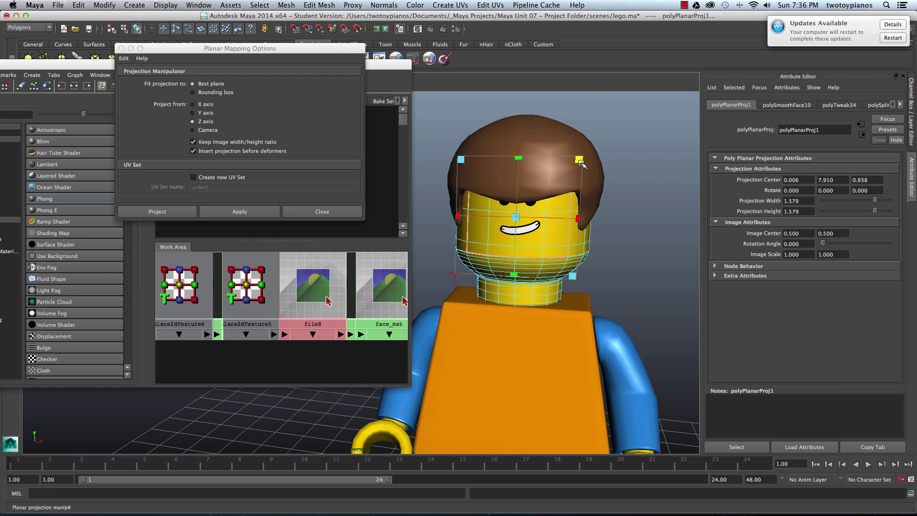
left_click_drag(581, 163, 587, 159)
left_click_drag(516, 217, 515, 230)
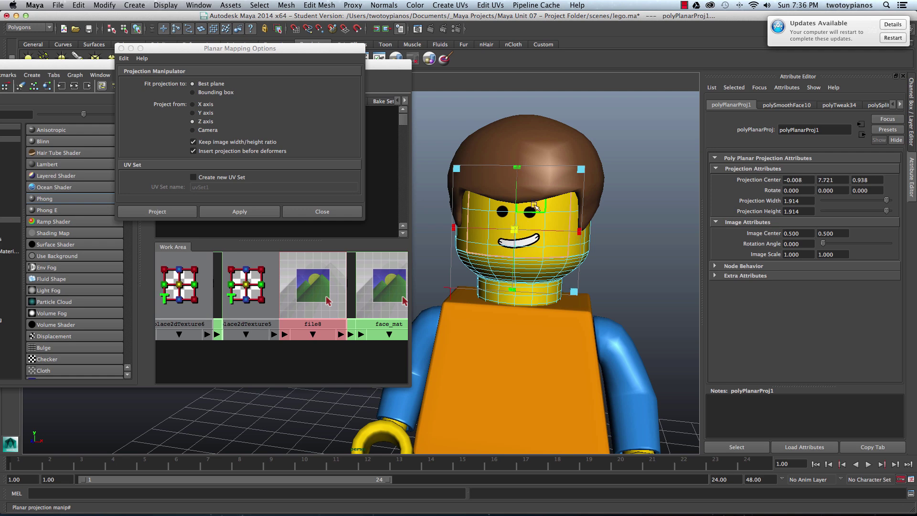
left_click(638, 217)
right_click_drag(638, 191, 554, 217, "alt")
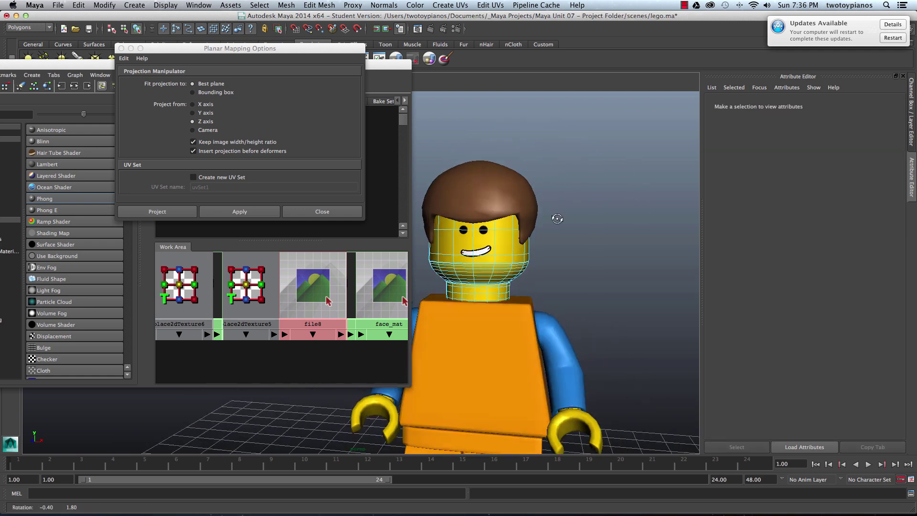
middle_click_drag(554, 217, 601, 160, "alt")
left_click_drag(601, 160, 577, 165, "alt")
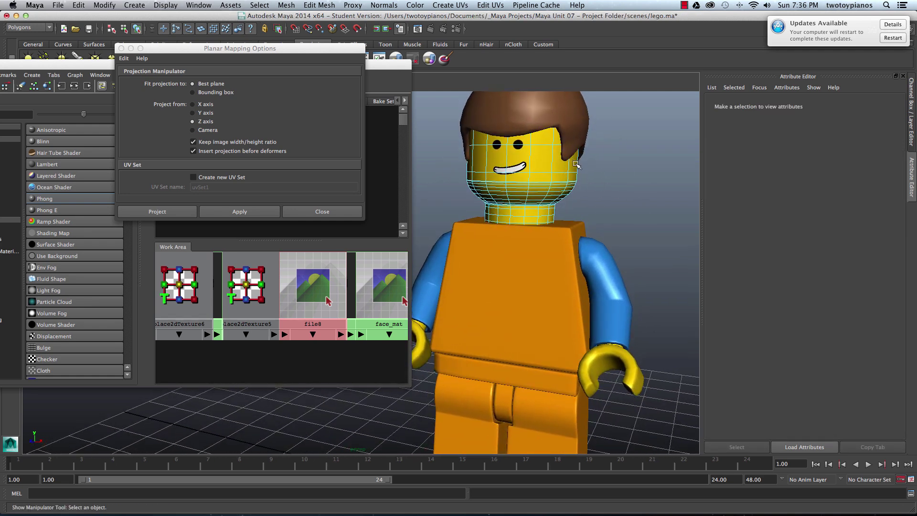
Select the torso's front faces, check them in wireframe, and grow the face selection.
left_click(539, 267)
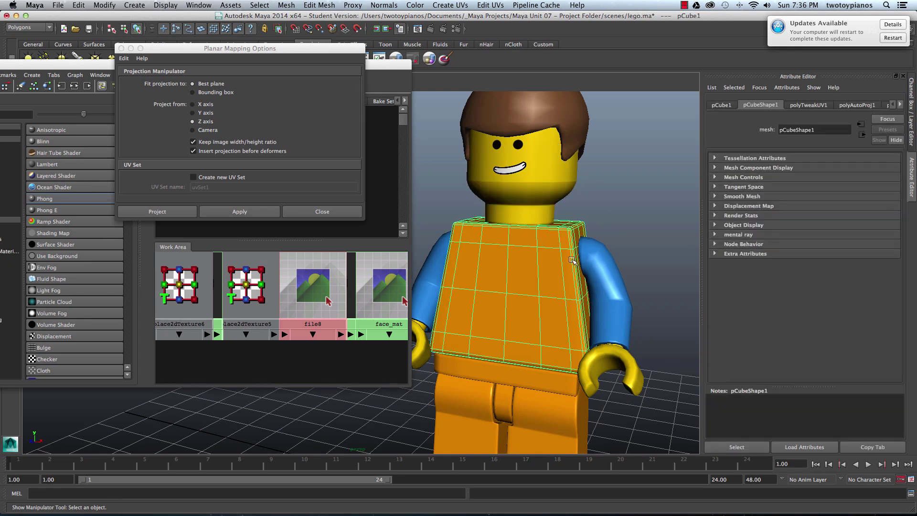
right_click_drag(489, 269, 478, 306)
left_click(471, 266)
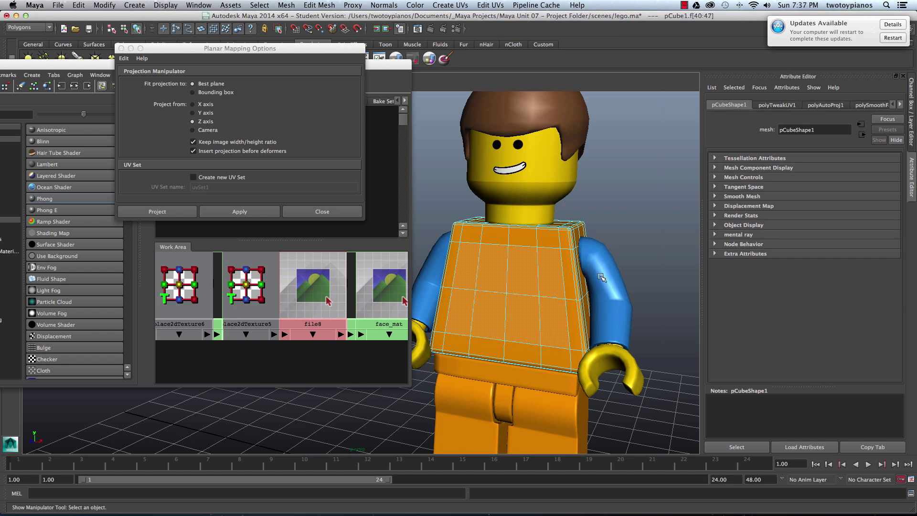
key("4")
left_click_drag(592, 269, 617, 258, "alt")
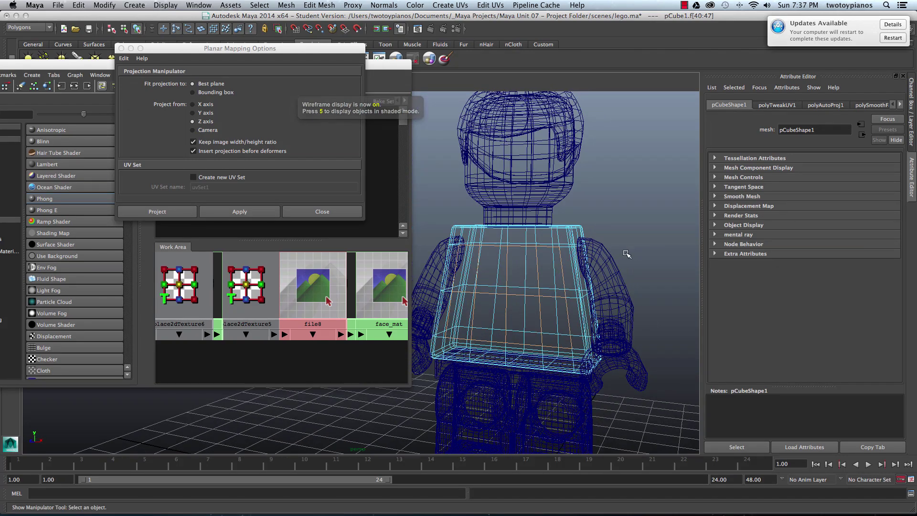
key("6")
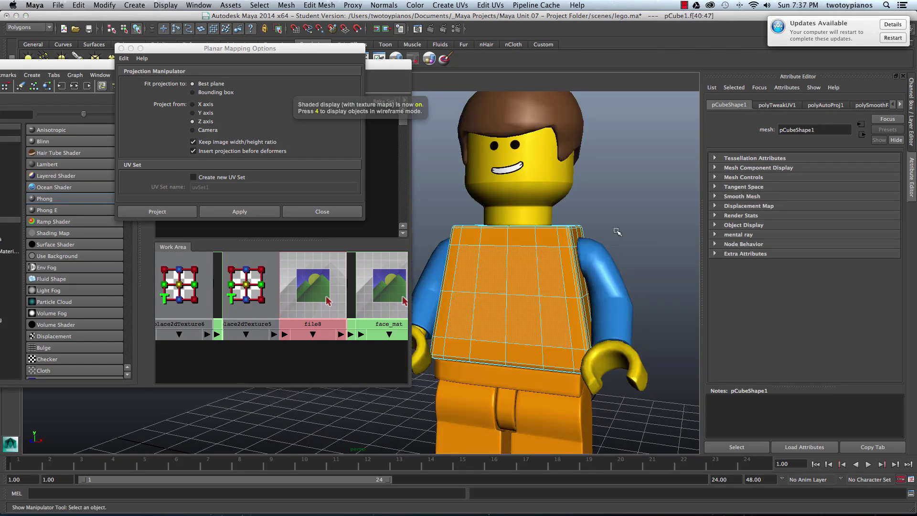
key("shift+period")
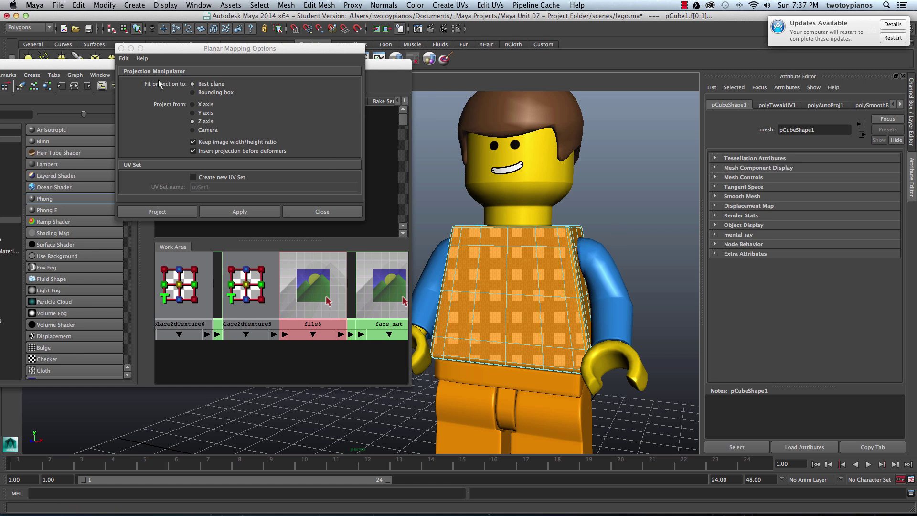
Assign shirt_mat to the selected torso faces and apply planar mapping fitted to the best plane.
left_click_drag(248, 48, 780, 116)
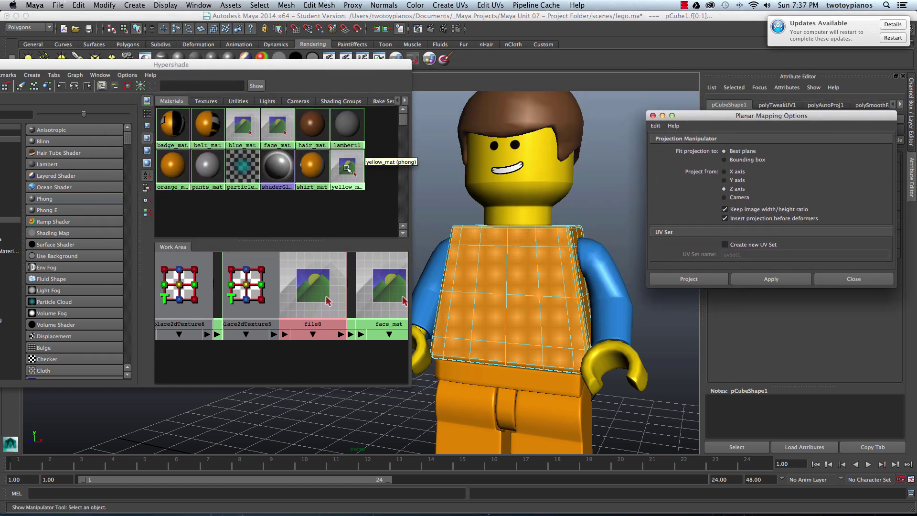
middle_click_drag(311, 166, 502, 273)
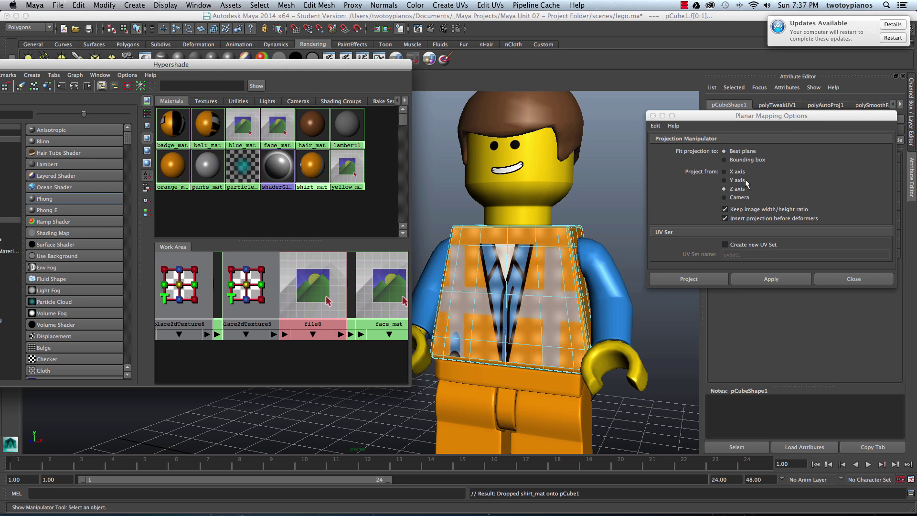
left_click(759, 279)
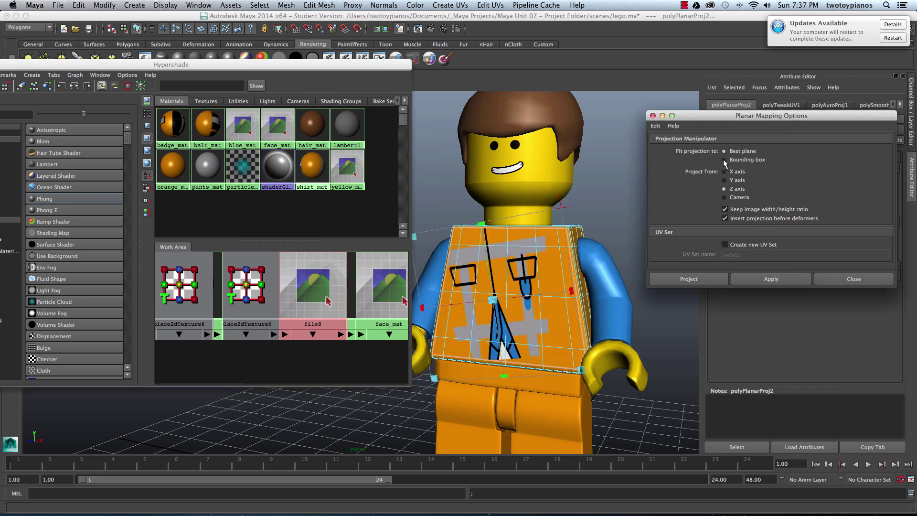
Set the shirt projection's Z rotation to 0 and close the planar mapping options.
left_click_drag(721, 121, 311, 138)
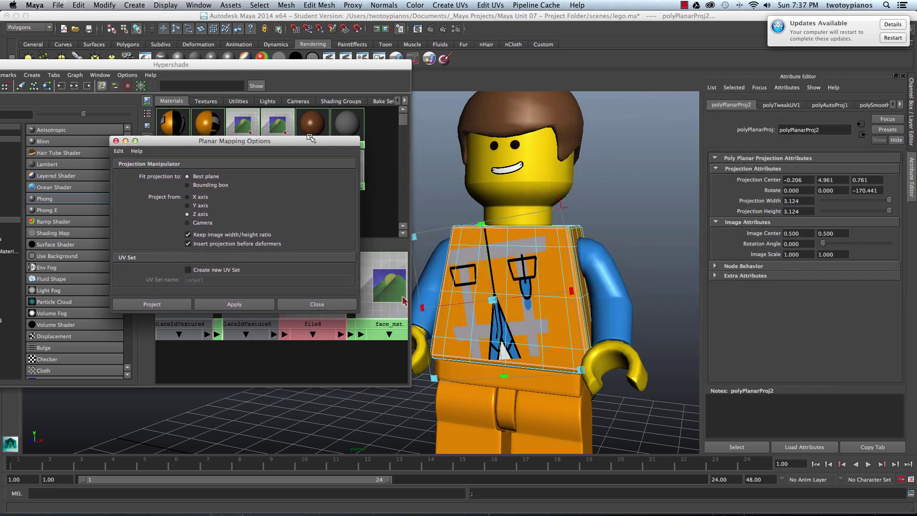
left_click(864, 190)
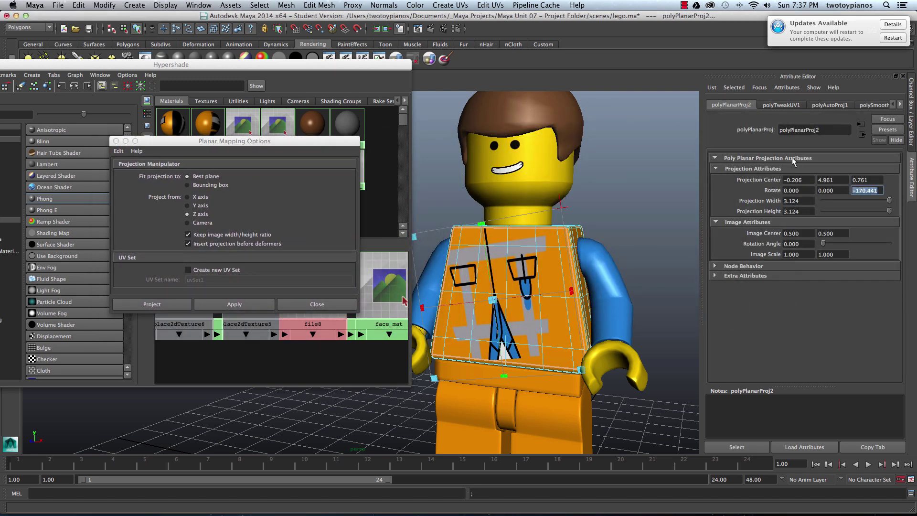
key("Return")
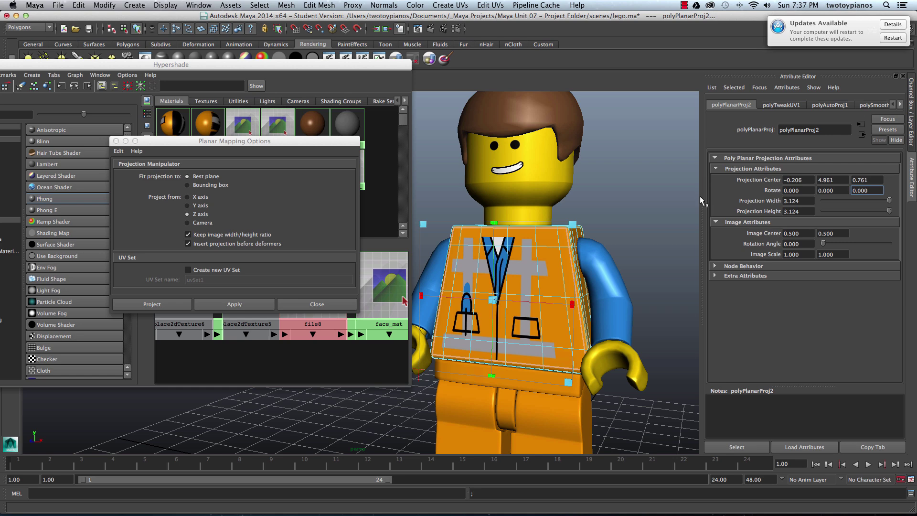
left_click_drag(568, 256, 607, 246, "alt")
scroll(616, 245, "up", 3)
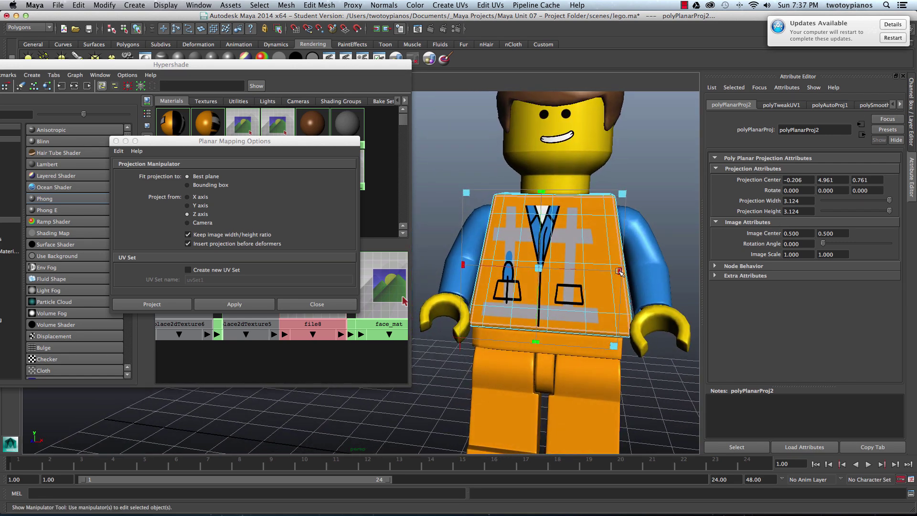
left_click_drag(627, 198, 556, 218, "alt")
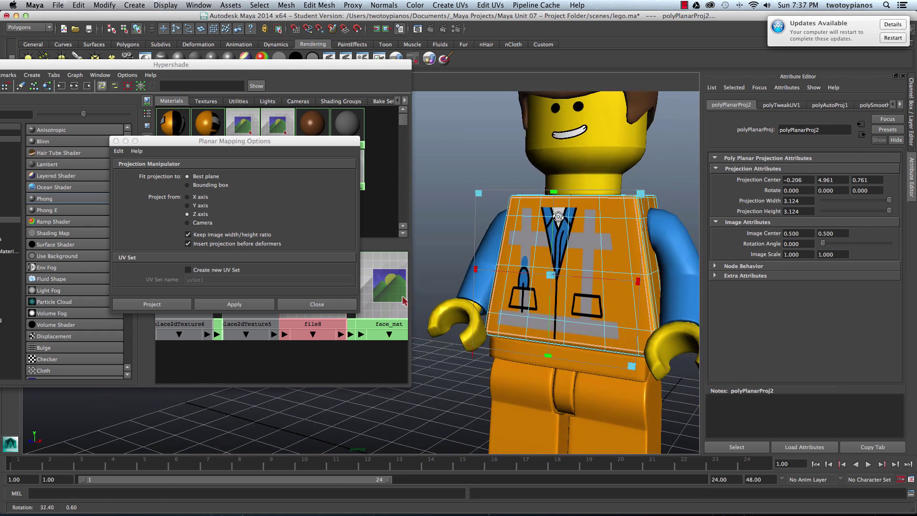
left_click(339, 304)
Enlarge the shirt projection to about 4.06 wide and 3.53 high, and shift it sideways to centre the jacket on the torso.
middle_click_drag(585, 233, 555, 217, "alt")
left_click_drag(555, 216, 581, 219, "alt")
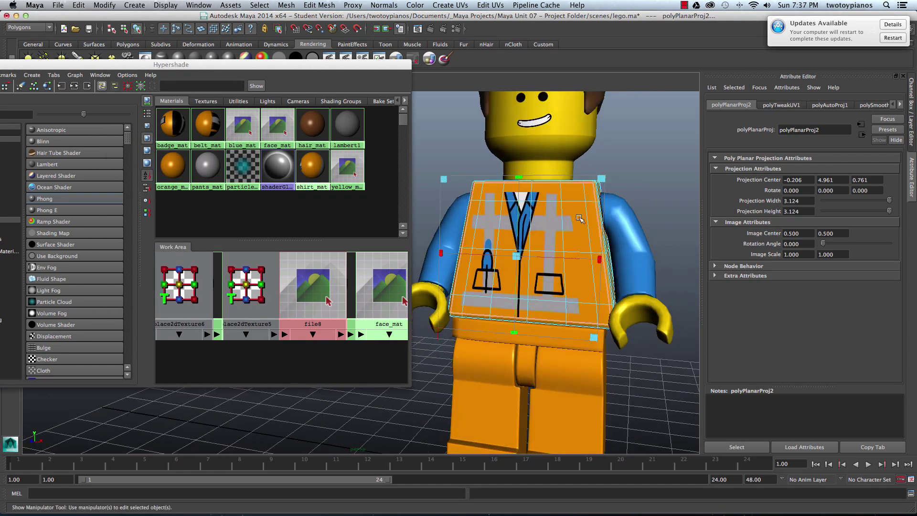
left_click_drag(613, 168, 619, 170)
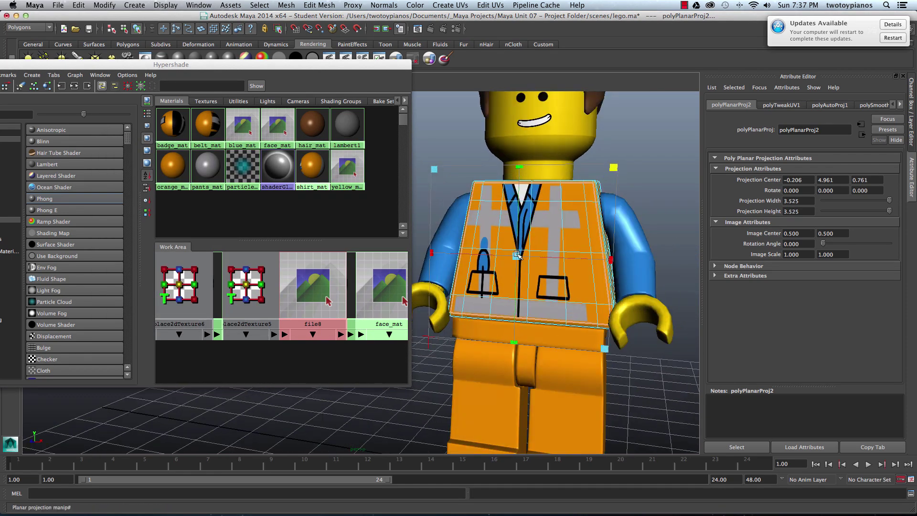
left_click_drag(518, 255, 524, 257)
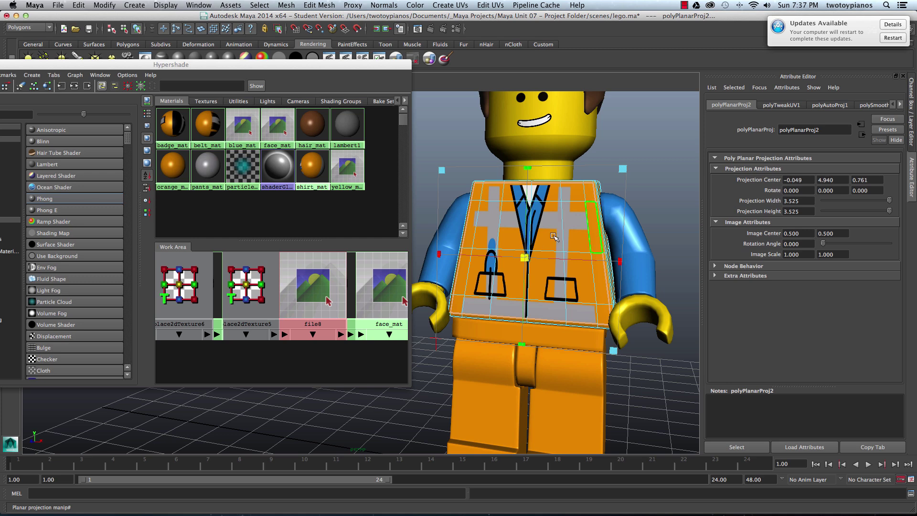
left_click_drag(619, 262, 643, 262)
Reduce the shirt projection's height to about 3.18 and raise its centre to about Y 5.1 to fit the torso.
middle_click_drag(606, 230, 625, 184, "alt")
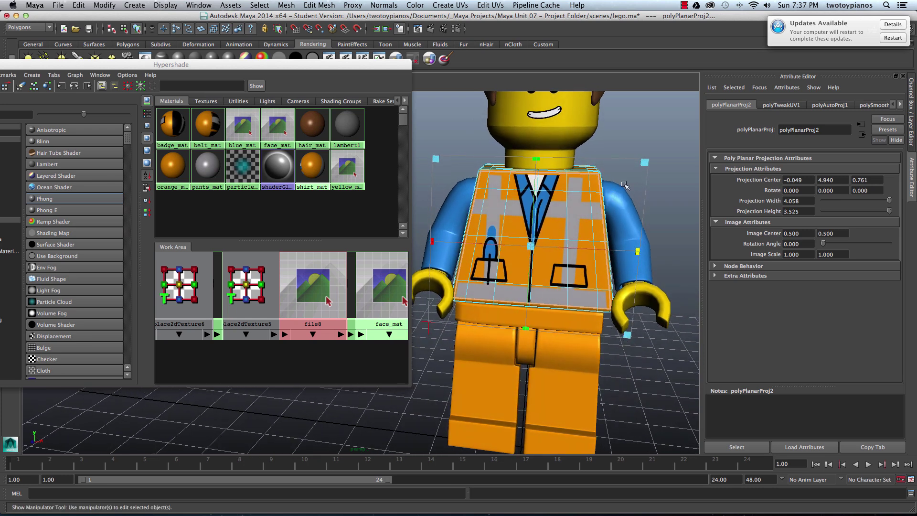
left_click_drag(538, 158, 539, 167)
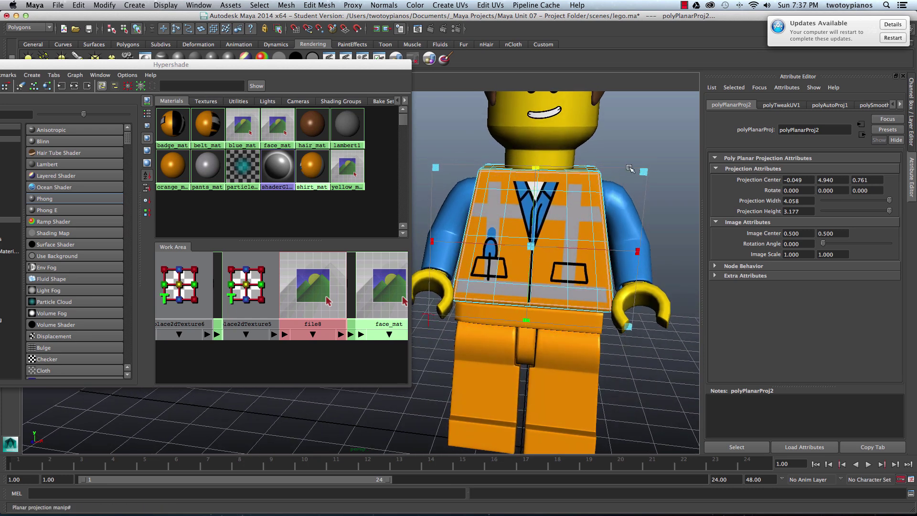
left_click_drag(536, 241, 535, 241)
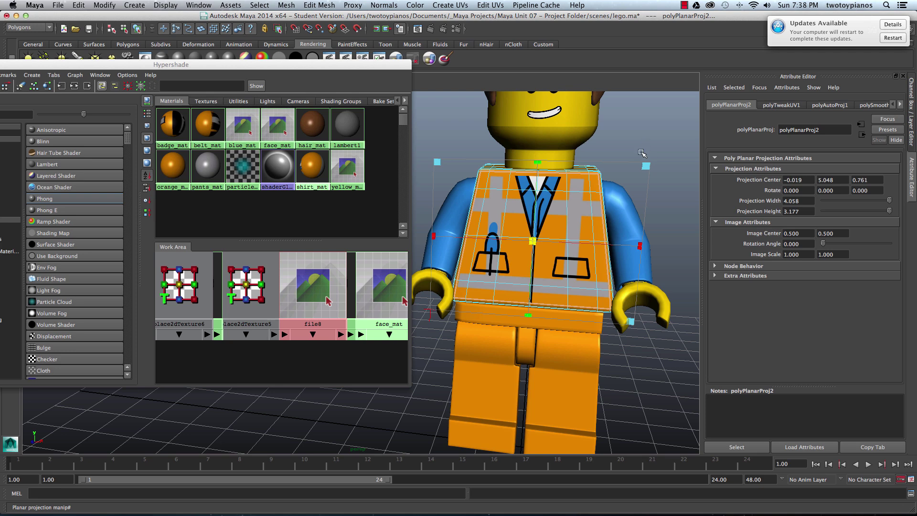
left_click_drag(642, 153, 537, 243, "alt")
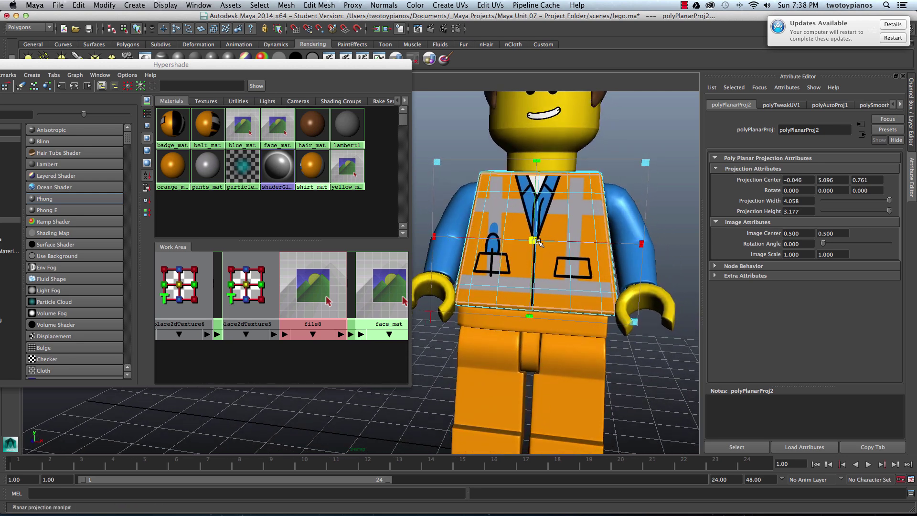
left_click_drag(538, 242, 540, 242)
Deselect the shirt projection and return the torso to object mode.
left_click(647, 144)
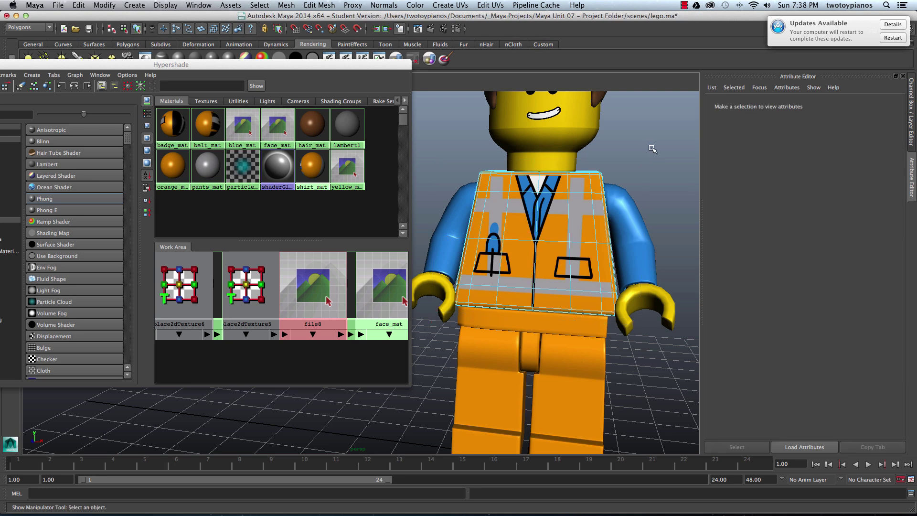
right_click(611, 190)
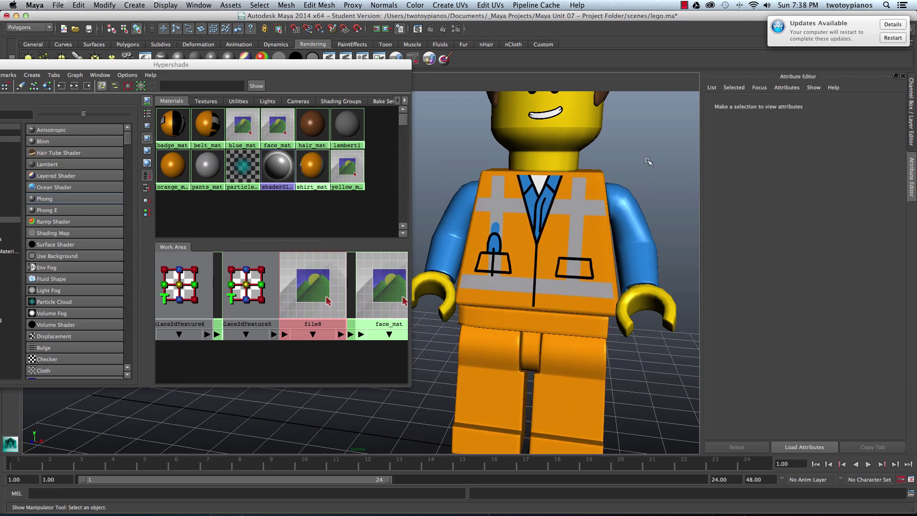
scroll(647, 161, "down", 3)
left_click_drag(566, 239, 579, 198, "alt")
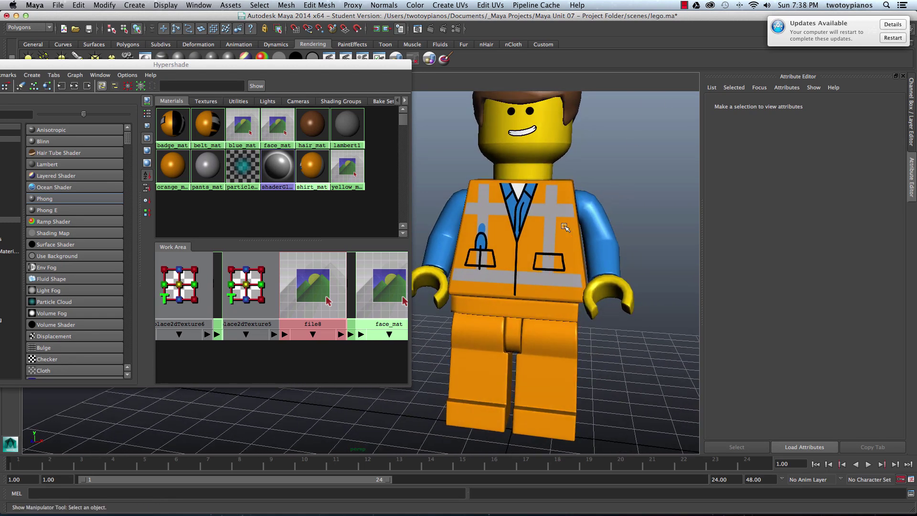
Select the hip piece, keep the textured shaded display on, and switch the piece to face selection.
left_click(520, 308)
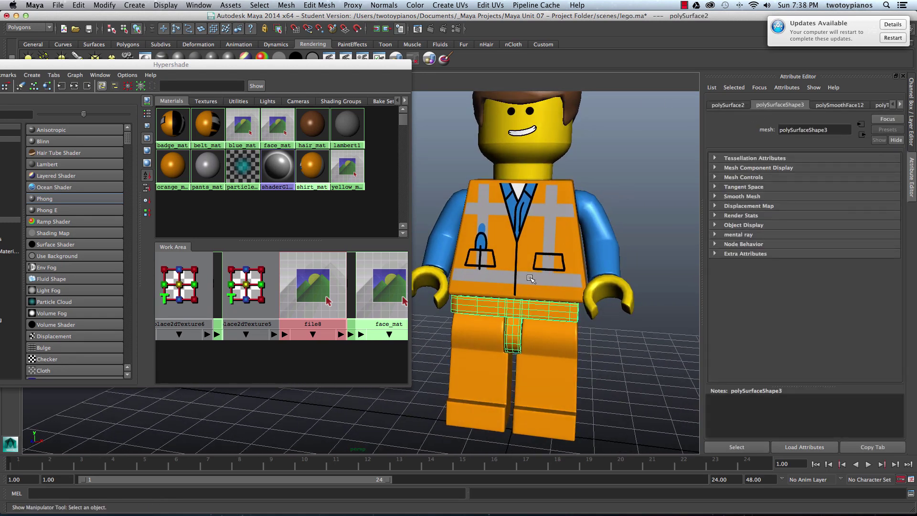
scroll(538, 296, "up", 5)
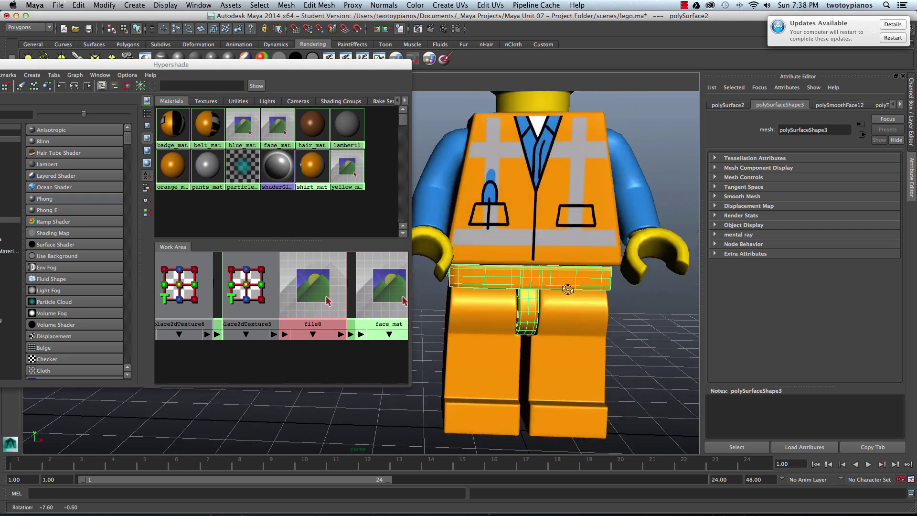
key("6")
scroll(437, 283, "up", 5)
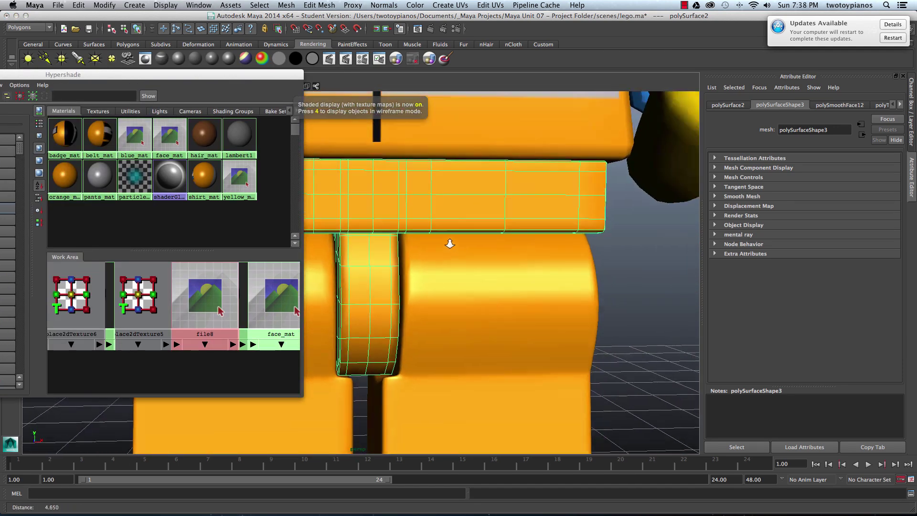
scroll(475, 240, "down", 6)
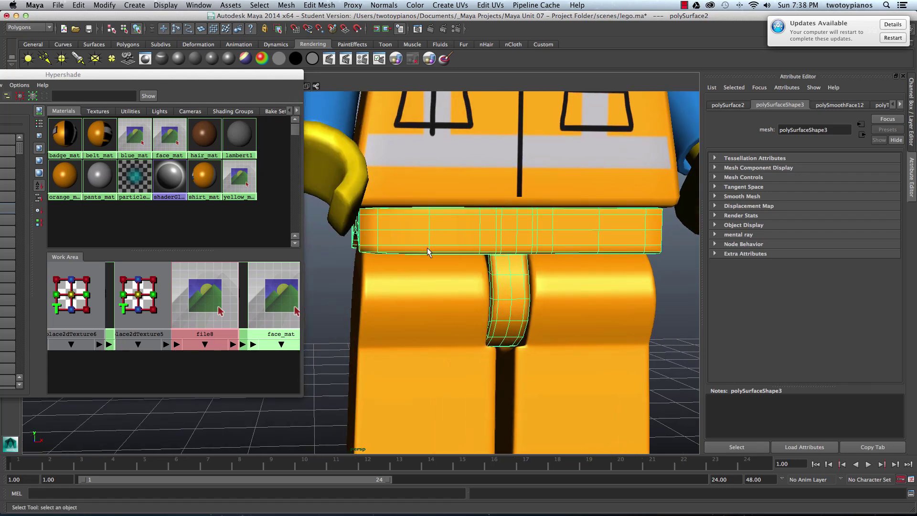
right_click_drag(422, 224, 424, 245)
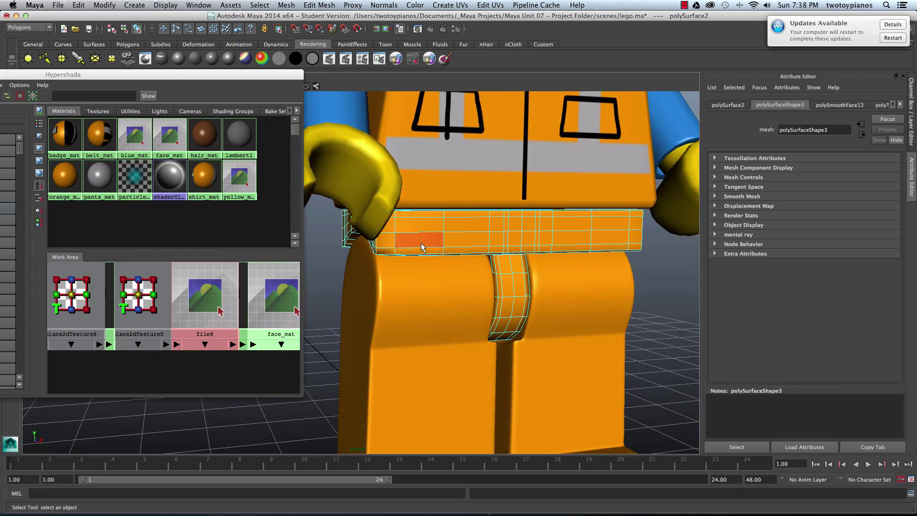
Select all front faces of the hip piece's horizontal belt band, undoing any stray change to the face selection.
left_click(422, 228)
left_click_drag(422, 228, 493, 281, "alt")
mouse_move(417, 221)
left_mouse_down("shift")
mouse_move(490, 246)
mouse_move(505, 230)
mouse_move(520, 237)
left_mouse_up("shift")
left_click(498, 234)
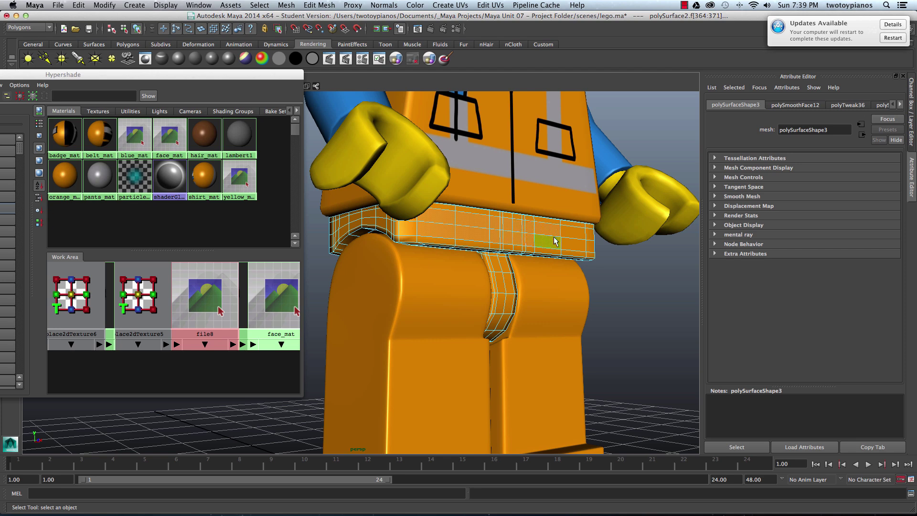
left_click_drag(628, 273, 564, 270, "alt")
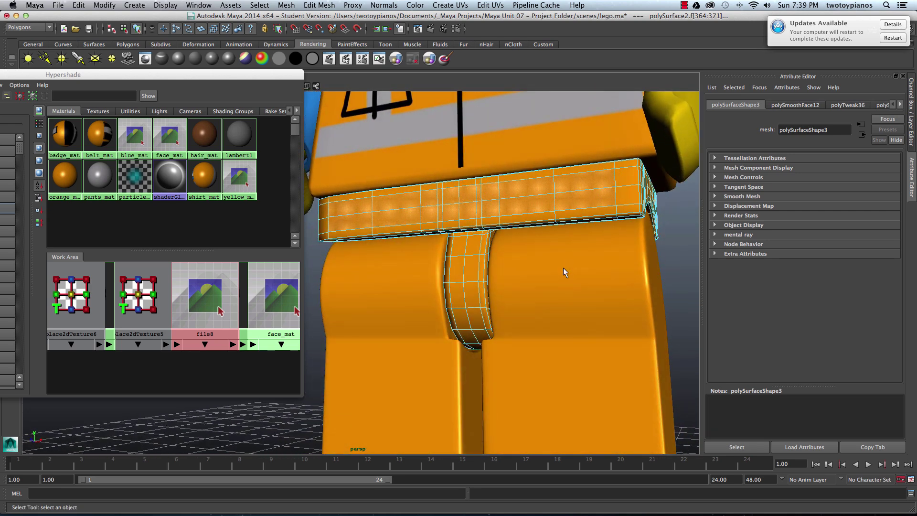
key("ctrl+z")
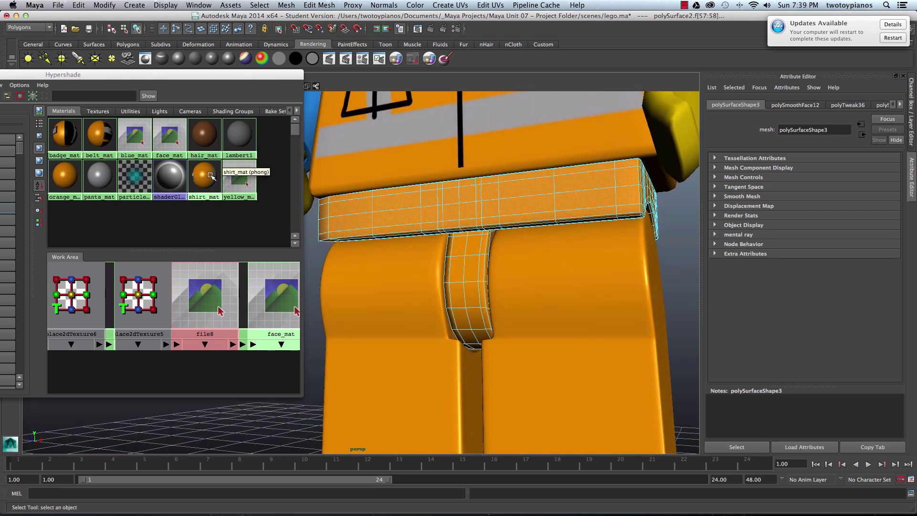
Assign belt_mat to the selected belt faces and apply a planar mapping with its manipulator shown.
middle_click_drag(98, 138, 407, 212)
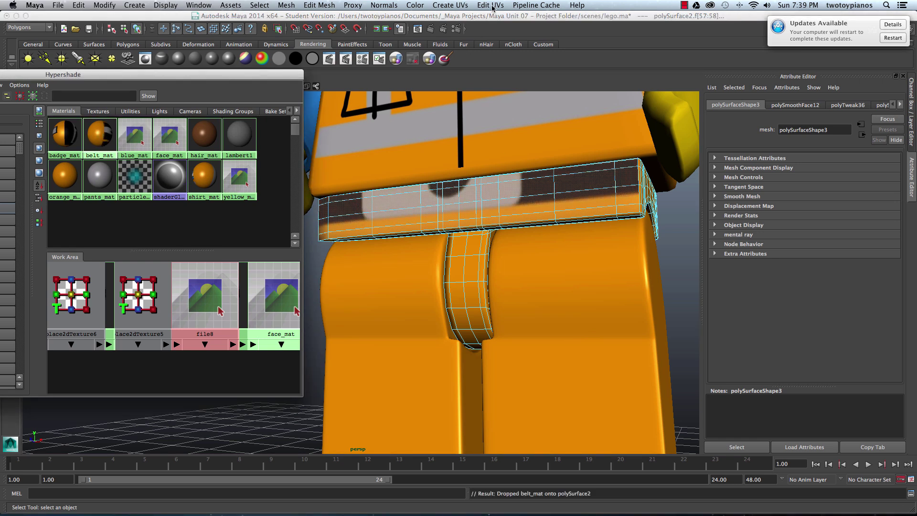
left_click(450, 5)
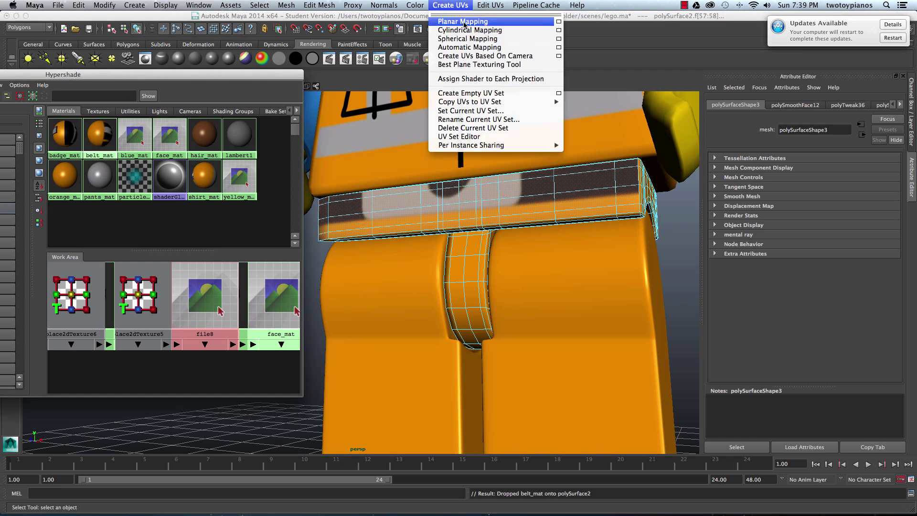
left_click(464, 22)
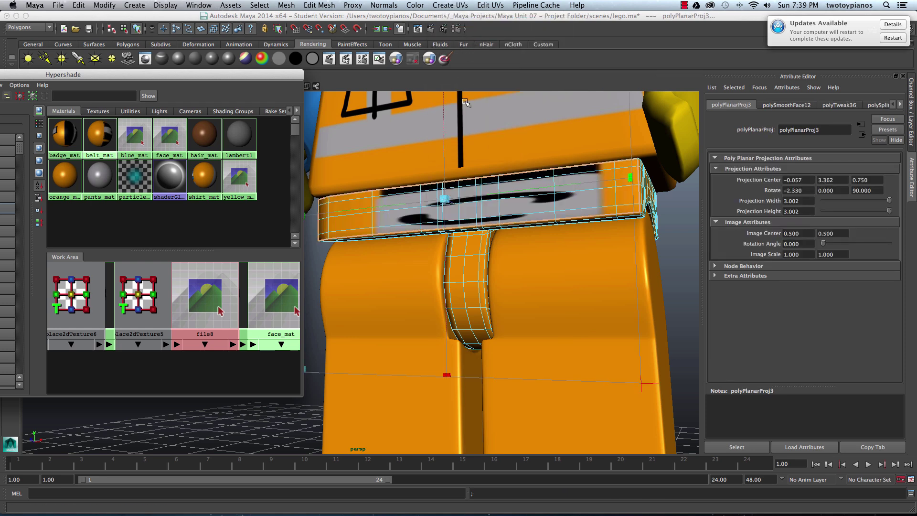
key("t")
right_click_drag(543, 191, 413, 183, "alt")
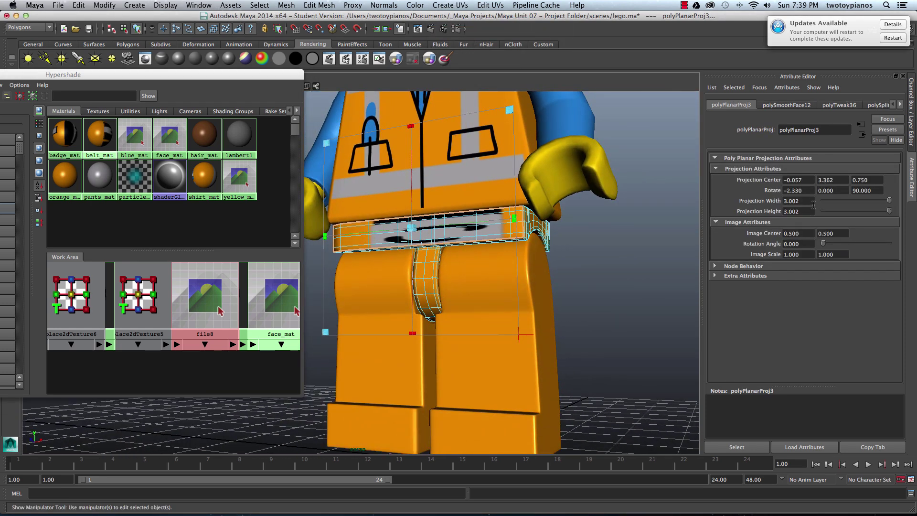
Set the belt projection's X and Z rotation to 0.
left_click(808, 194)
type("0")
key("Return")
left_click_drag(862, 191, 878, 191)
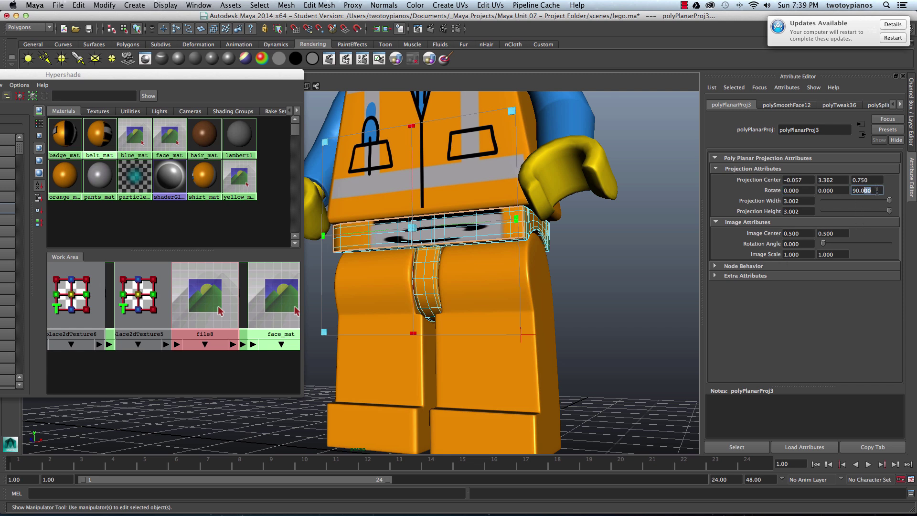
type("0")
key("Return")
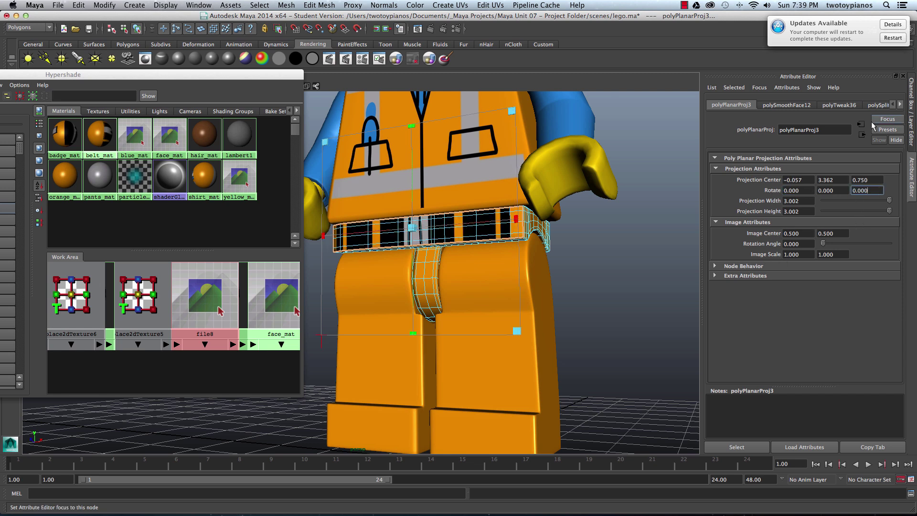
Resize the belt projection to about 3.09 wide and 0.53 high, and centre it at about X 0.03, Y 3.41.
left_click_drag(595, 189, 414, 232, "alt")
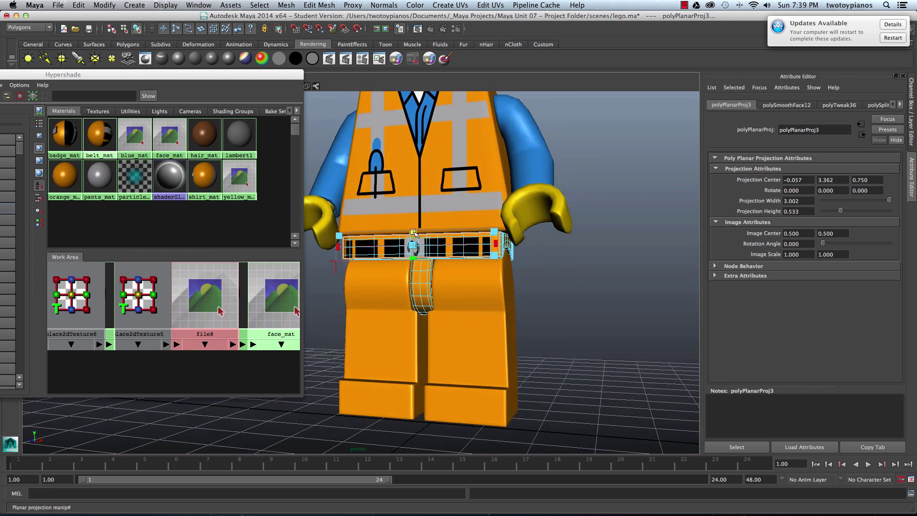
scroll(397, 232, "up", 5)
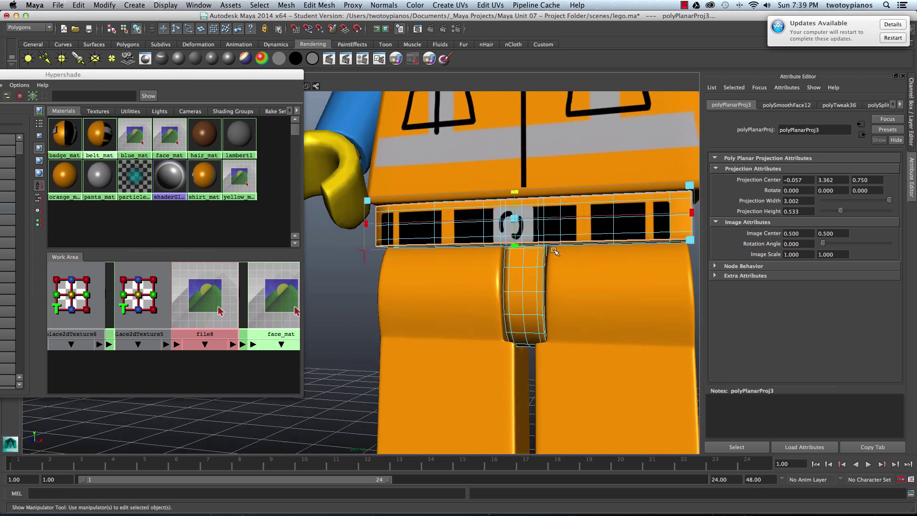
left_click_drag(529, 230, 612, 227)
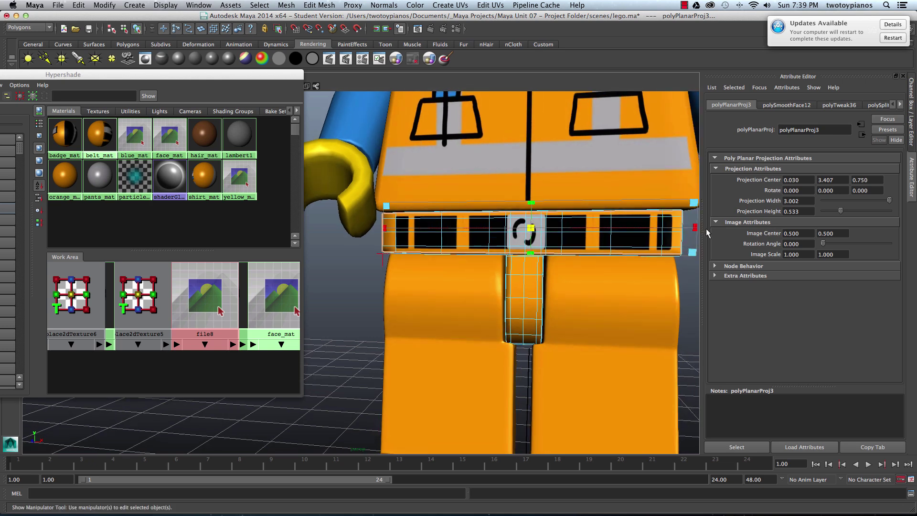
left_click_drag(695, 228, 701, 229)
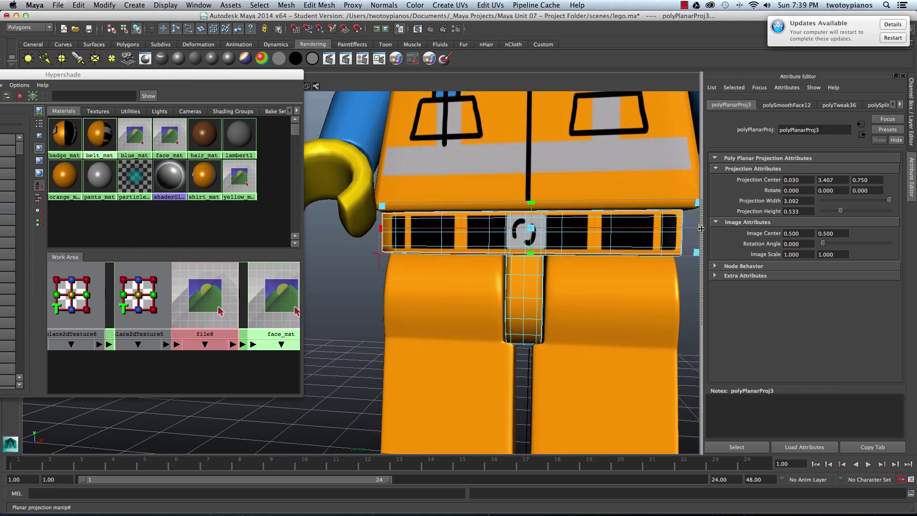
scroll(544, 246, "down", 3)
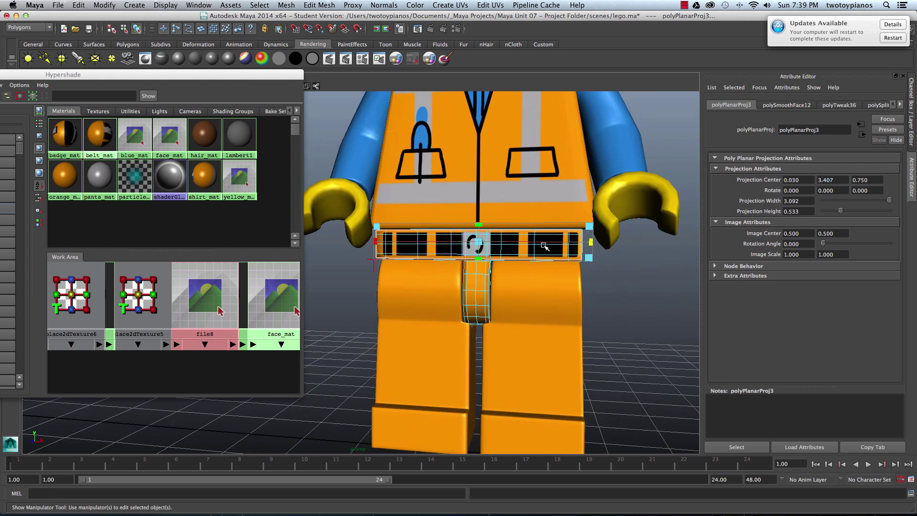
Deselect the belt projection and return the hip piece to object mode.
left_click(614, 283)
right_click_drag(523, 247, 549, 238)
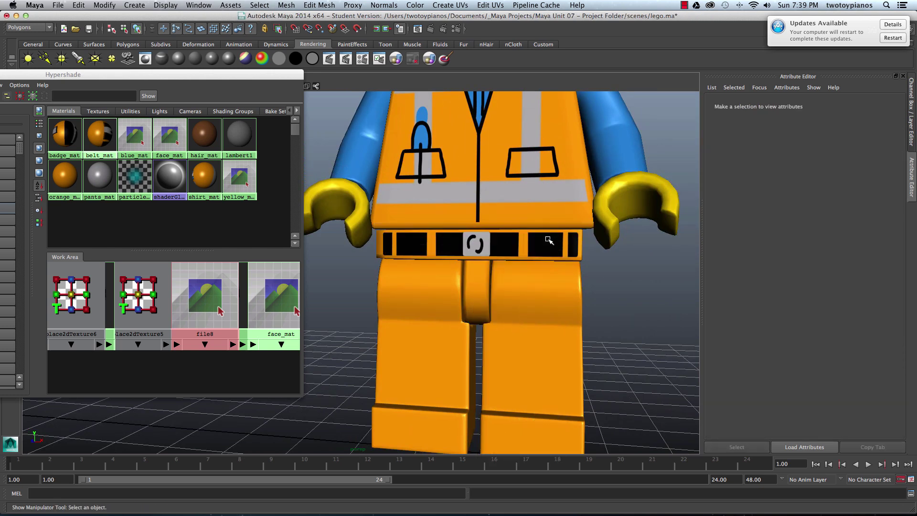
scroll(627, 272, "down", 3)
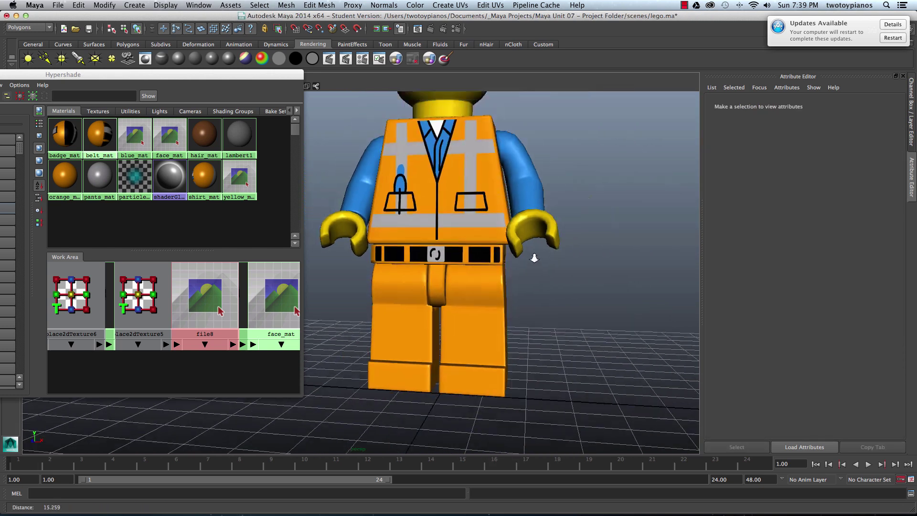
Switch the figure's left leg to face selection and select the curved front faces of its upper thigh.
left_click(467, 284)
right_click_drag(467, 283, 571, 290, "alt")
middle_click_drag(571, 292, 543, 272, "alt")
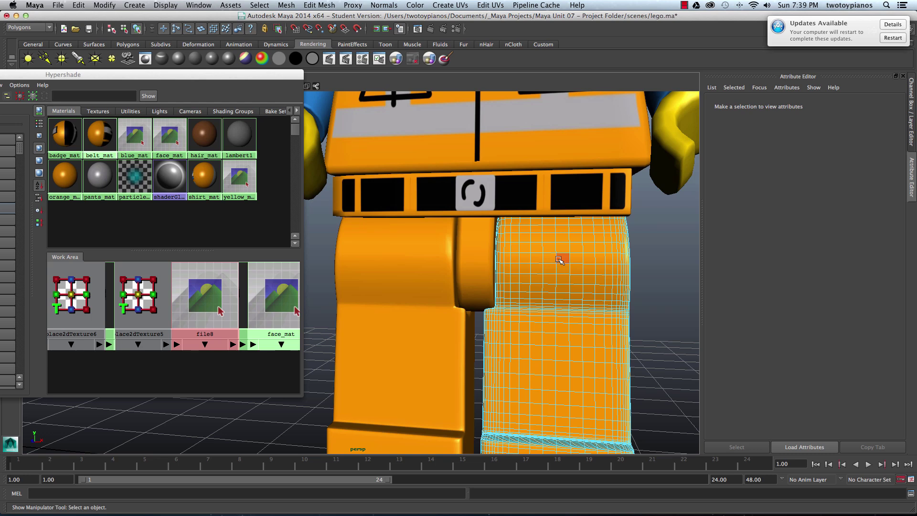
left_click(561, 259)
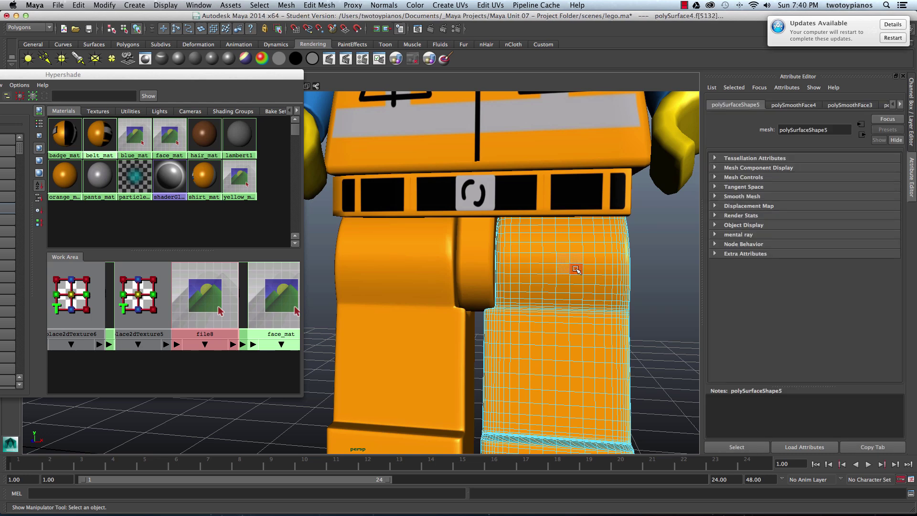
left_click(602, 260)
mouse_move(628, 260)
left_mouse_down("alt")
mouse_move(654, 255)
mouse_move(635, 261)
left_mouse_up("alt")
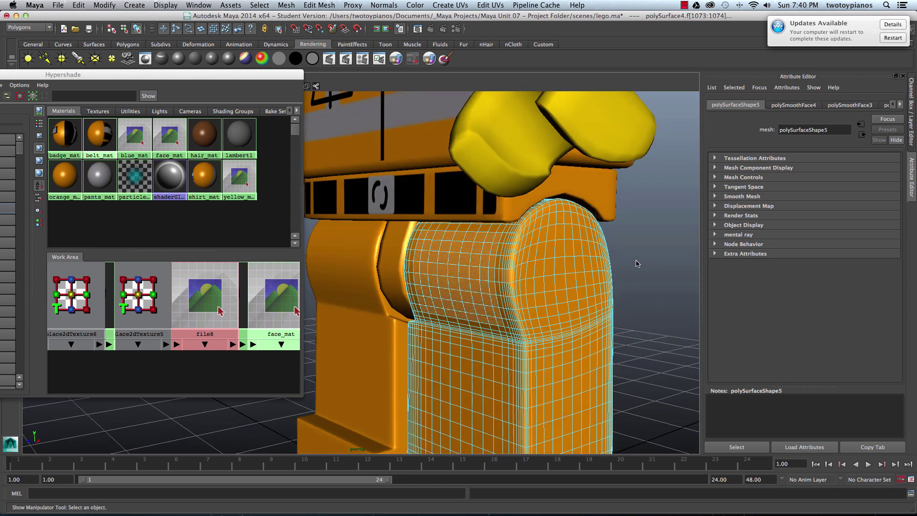
left_click(604, 253)
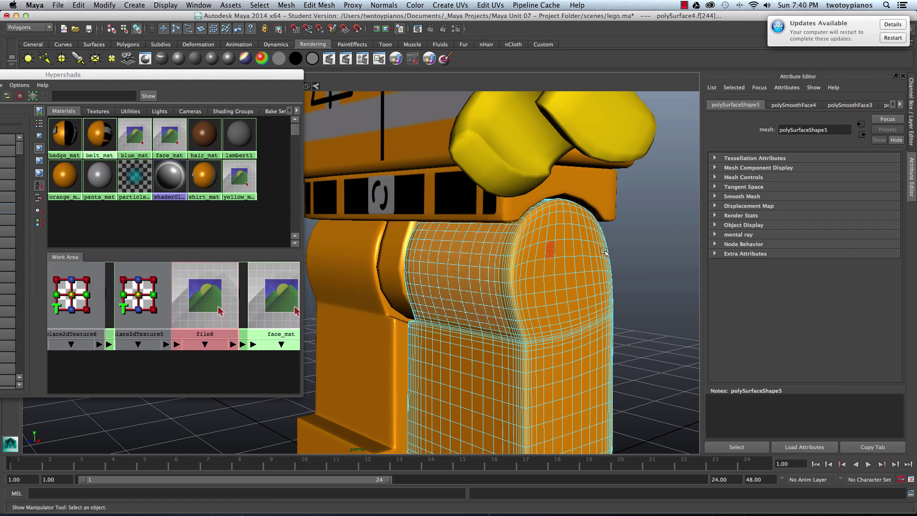
left_click_drag(476, 235, 497, 234, "alt")
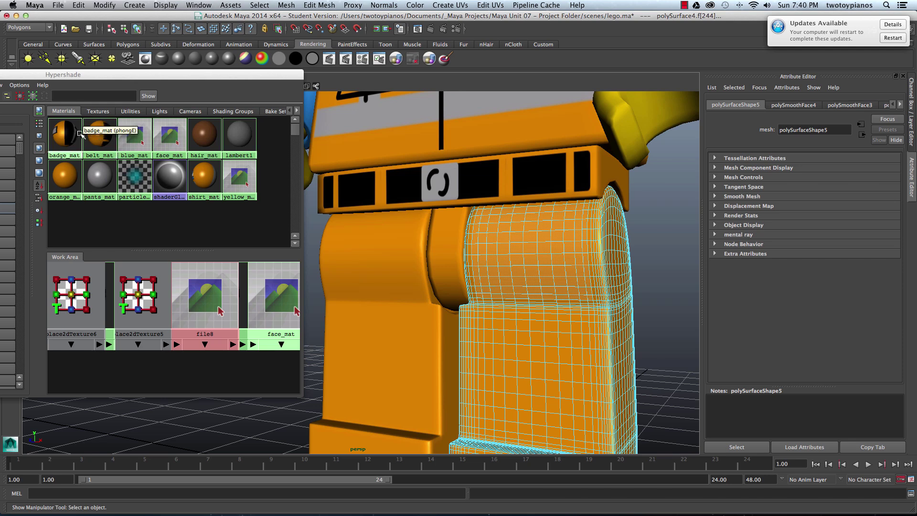
Assign badge_mat to the selected thigh faces and apply a planar mapping to them.
middle_click_drag(66, 131, 505, 248)
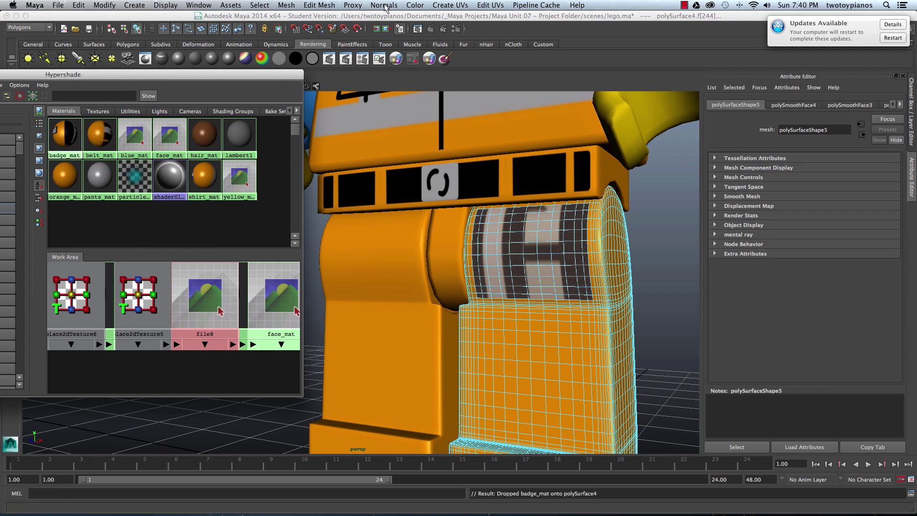
left_click(456, 5)
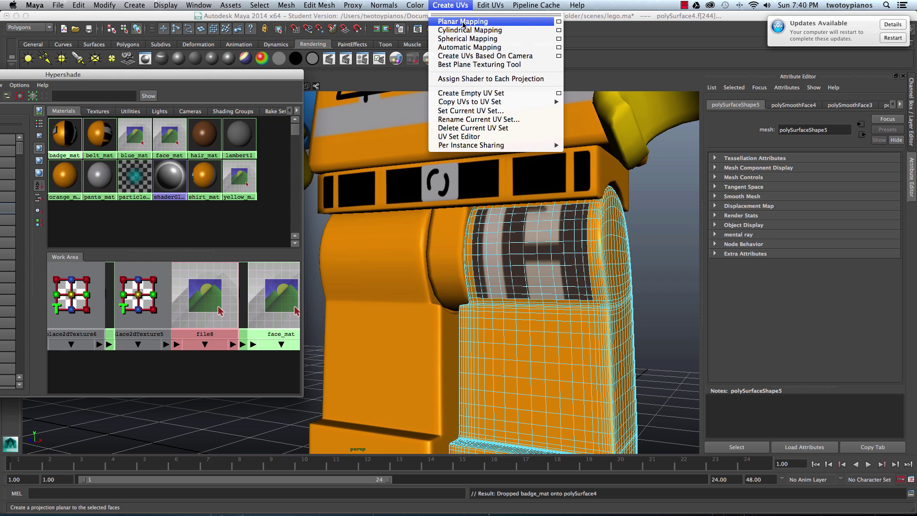
left_click(462, 22)
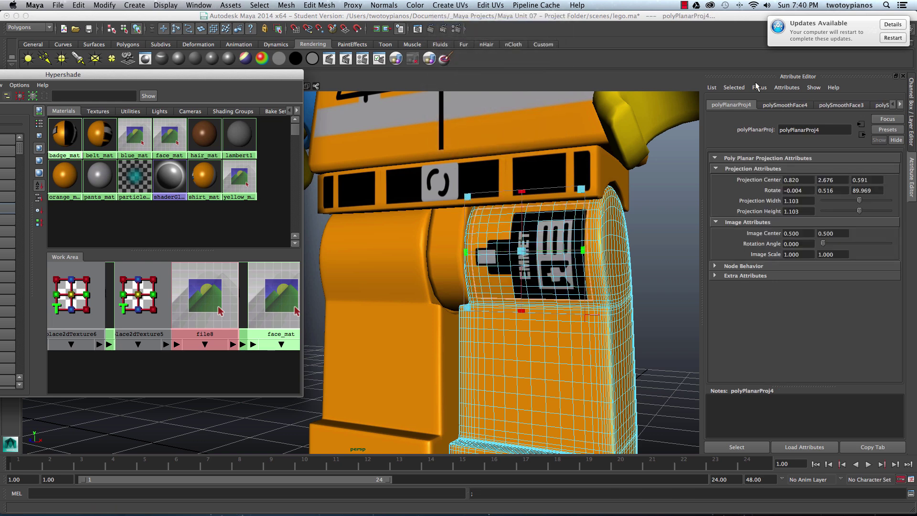
Set the badge projection's X, Y and Z rotation to 0.
left_click_drag(882, 191, 783, 191)
type("0")
key("Return")
type("0")
key("Return")
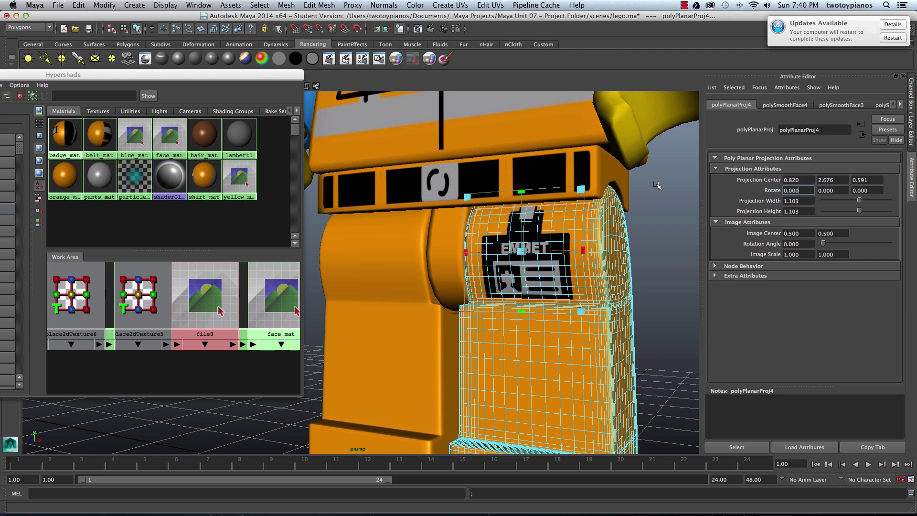
Widen the badge projection to about 1.35 and move its centre to about X 0.87, Y 2.69 on the thigh.
left_click_drag(591, 233, 626, 255, "alt")
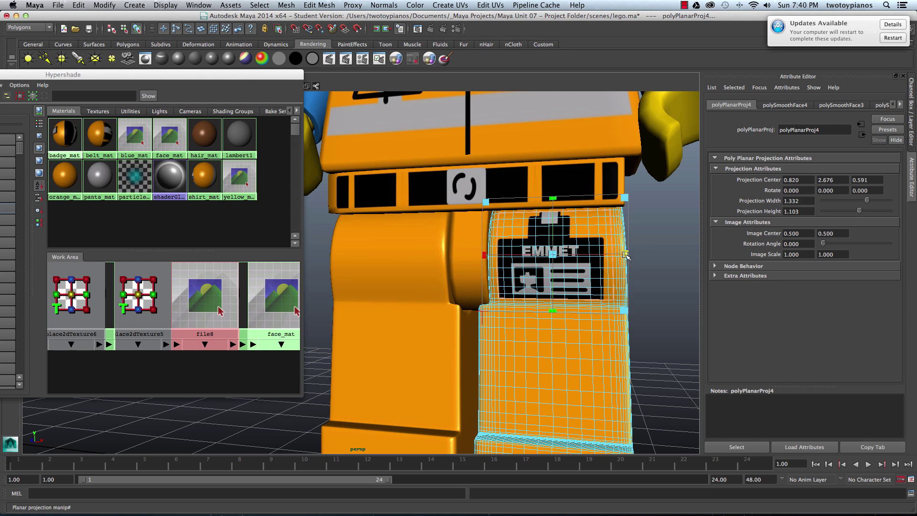
left_click_drag(553, 254, 557, 253)
left_click_drag(635, 255, 637, 255)
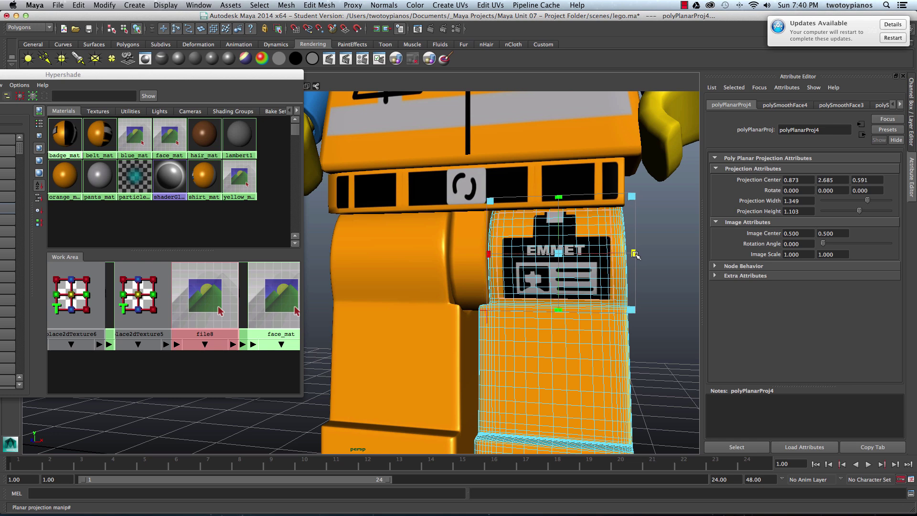
Deselect the badge projection and return the leg to object mode with nothing selected.
left_click(658, 257)
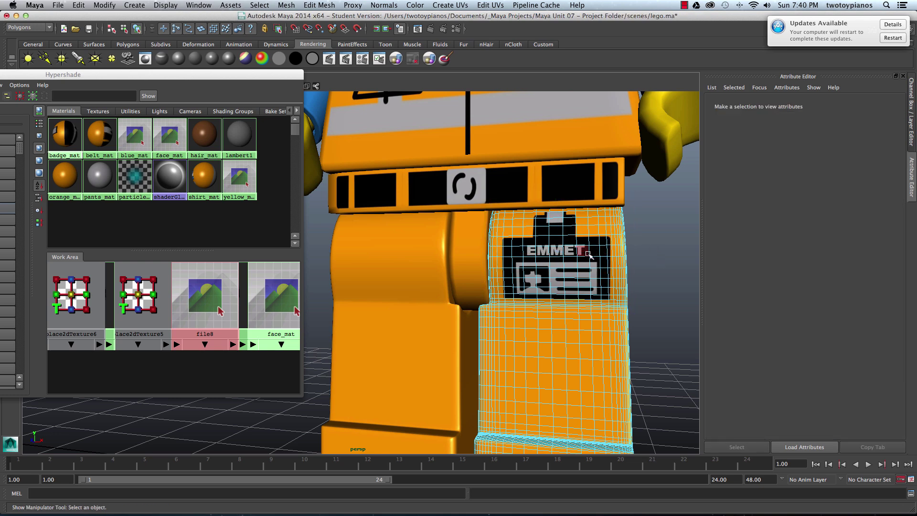
left_click_drag(568, 255, 534, 256, "alt")
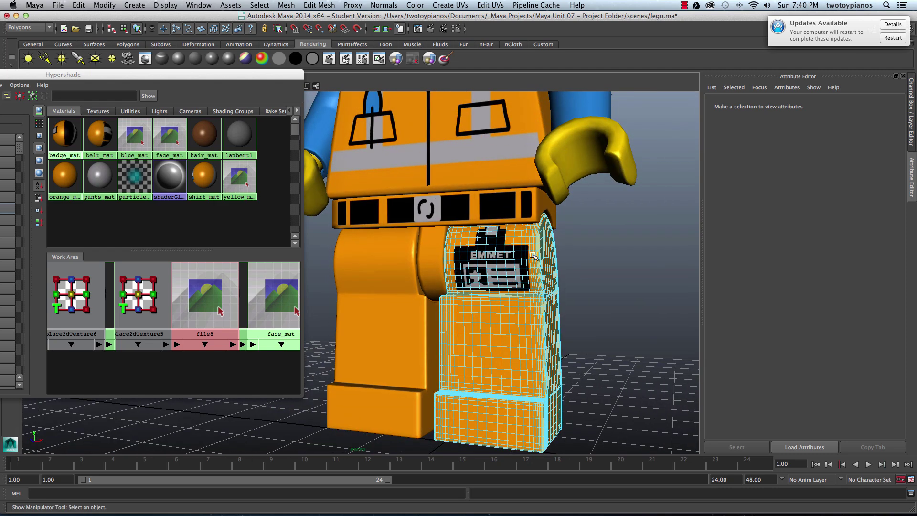
right_click_drag(533, 256, 554, 279)
left_click(620, 247)
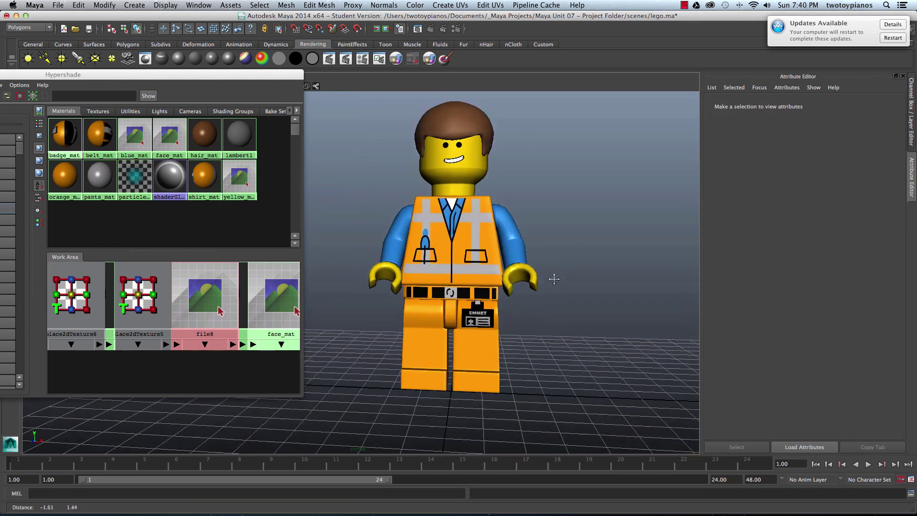
Select the leg that carries the badge and switch it to face selection mode.
scroll(554, 279, "up", 6)
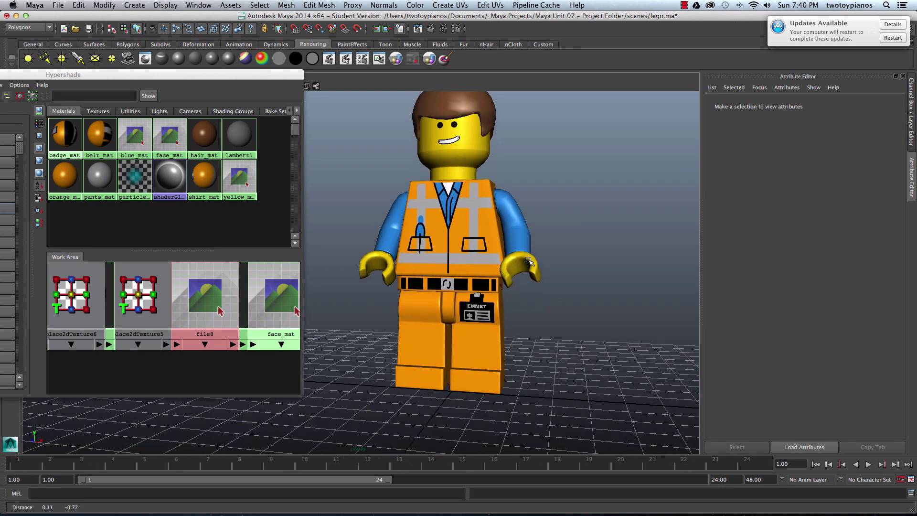
scroll(529, 260, "up", 5)
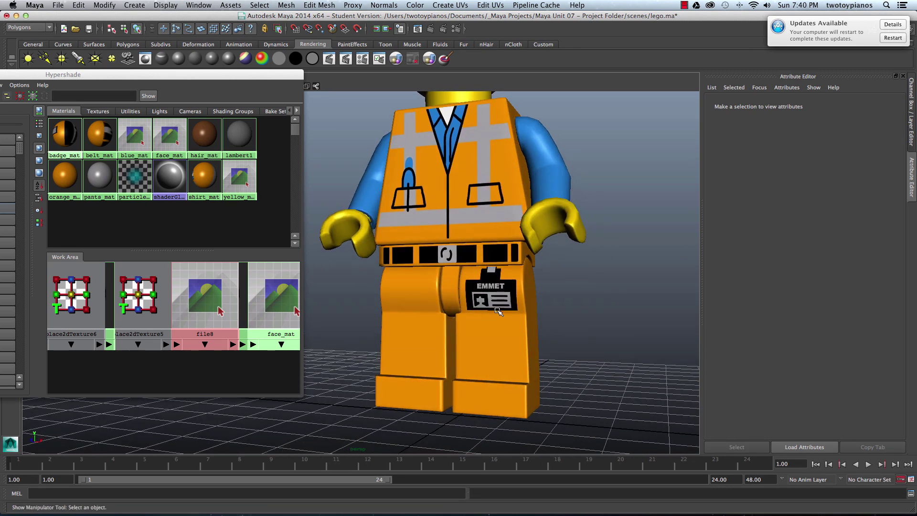
left_click(496, 335)
scroll(461, 269, "up", 5)
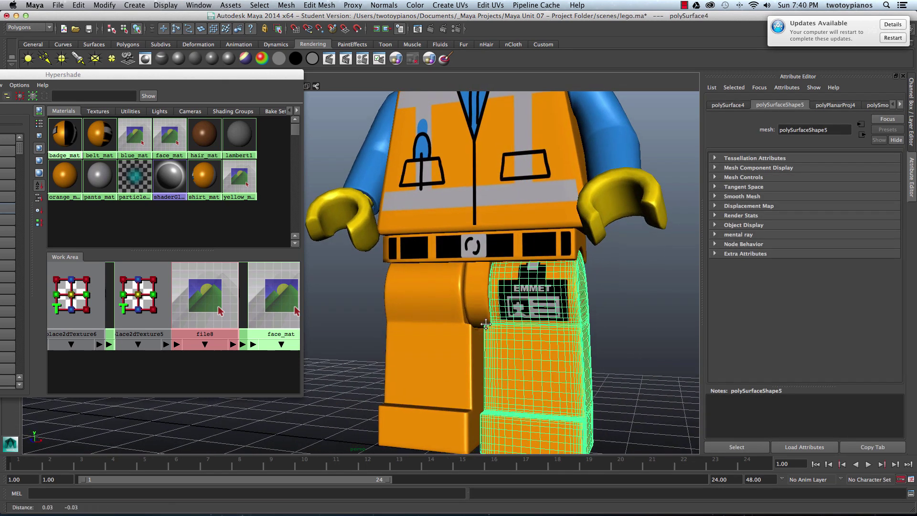
scroll(461, 269, "up", 6)
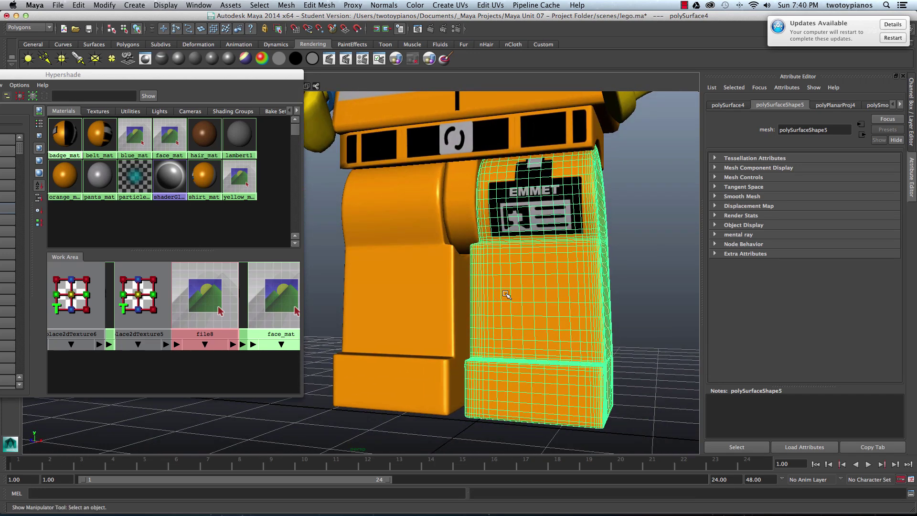
right_click(508, 291)
left_click(508, 313)
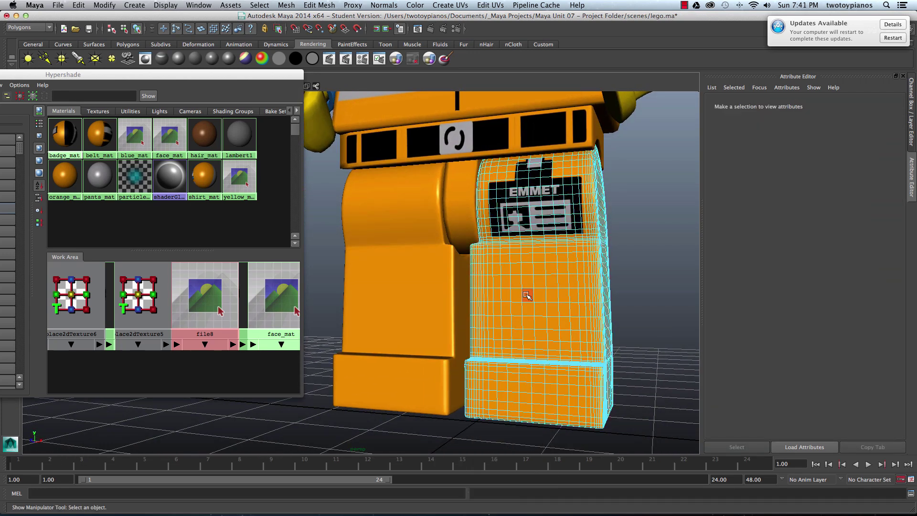
Minimize the Hypershade window and set the Move tool's selection style to Drag in its tool settings.
scroll(530, 297, "up", 2)
key("super+m")
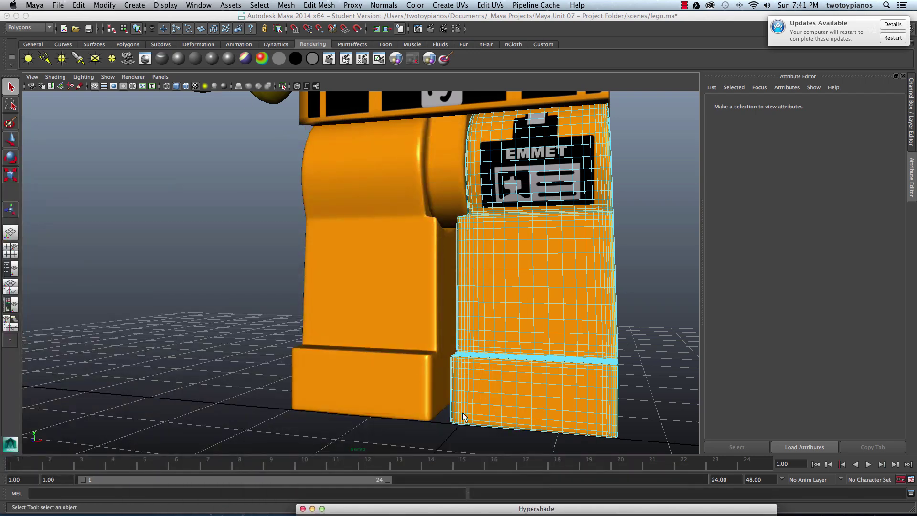
double_click(10, 87)
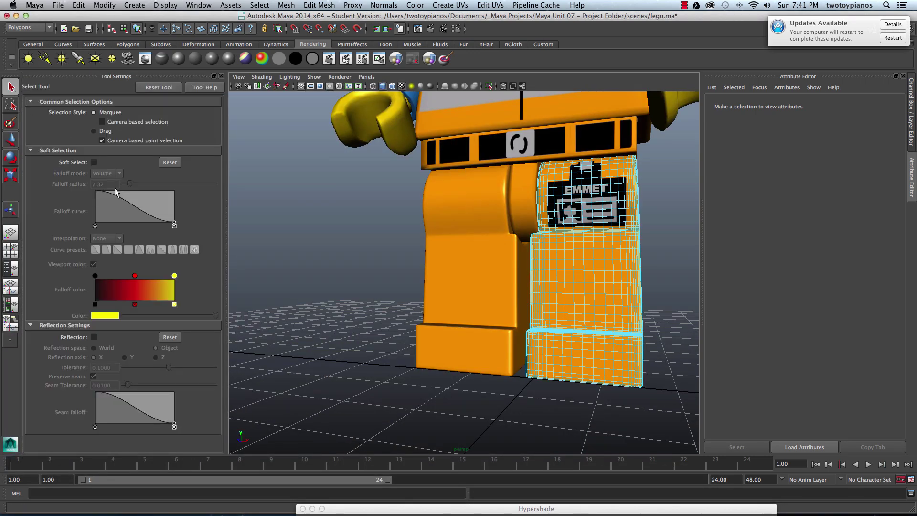
left_click(10, 143)
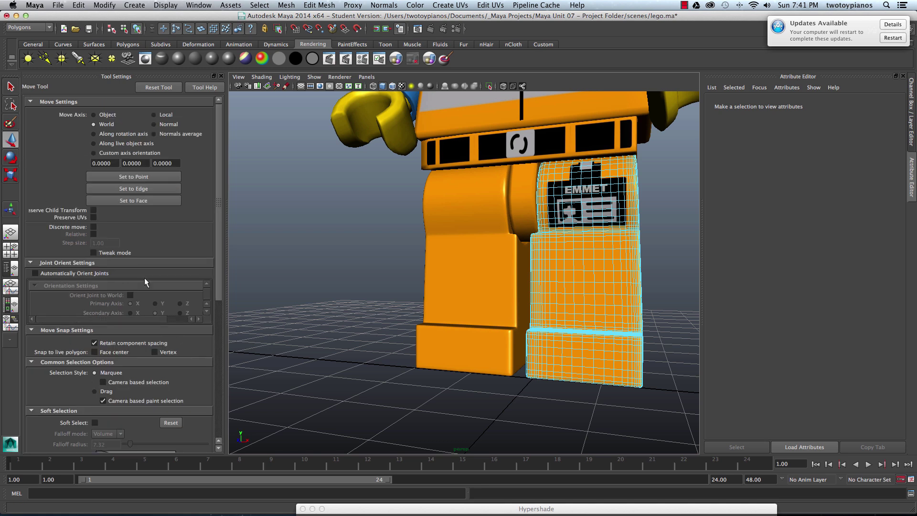
left_click_drag(218, 253, 213, 325)
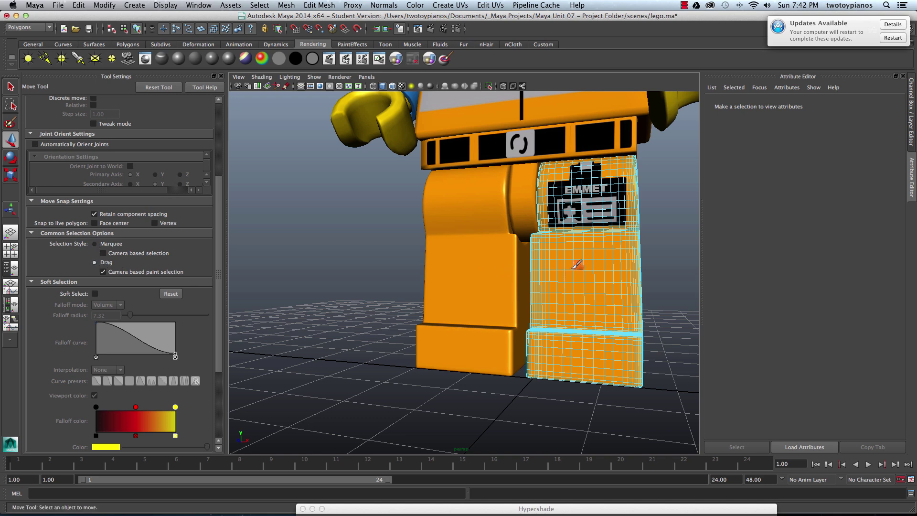
Paint-select a horizontal band of faces across the front of the shin below the badge.
scroll(567, 276, "up", 2)
scroll(567, 277, "up", 4)
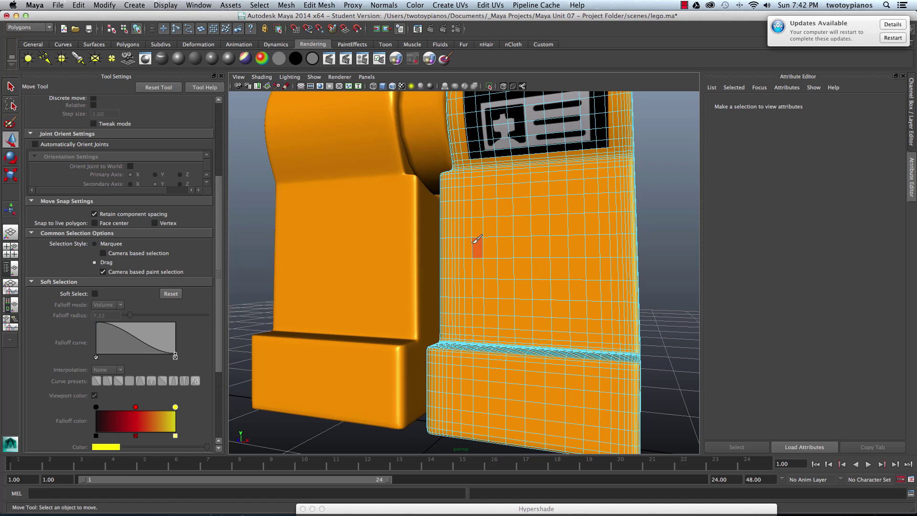
mouse_move(453, 230)
left_mouse_down()
mouse_move(605, 225)
mouse_move(605, 257)
left_mouse_up()
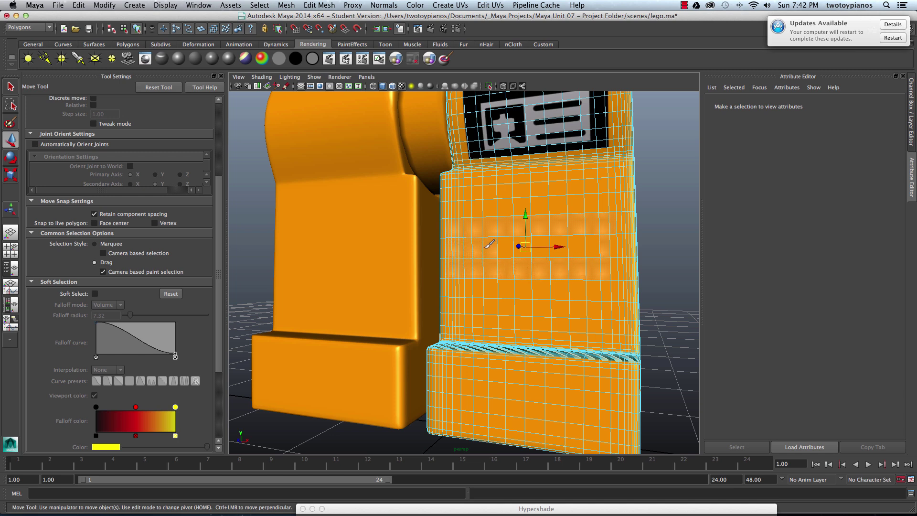
mouse_move(597, 239)
left_mouse_down()
mouse_move(549, 250)
mouse_move(578, 252)
left_mouse_up()
Inspect the selected shin faces in wireframe for stray faces behind them, and return to the shaded display.
key("4")
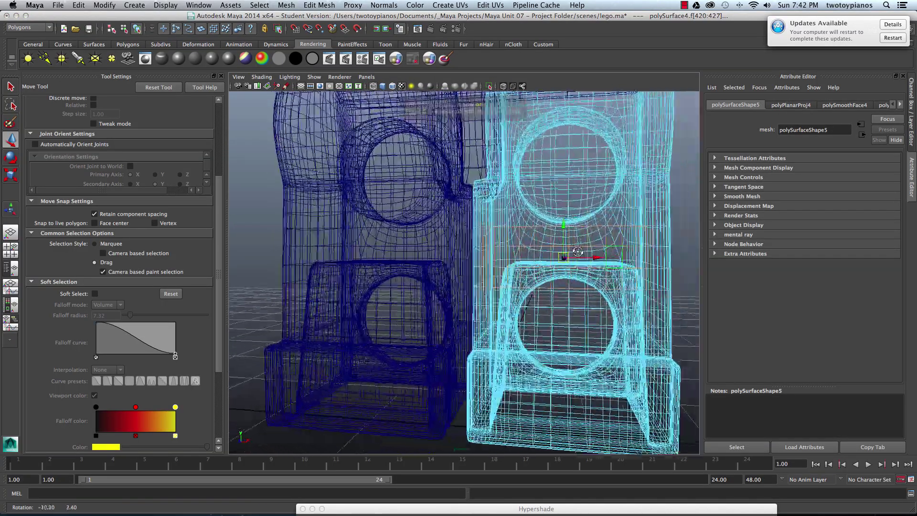
scroll(568, 251, "up", 5)
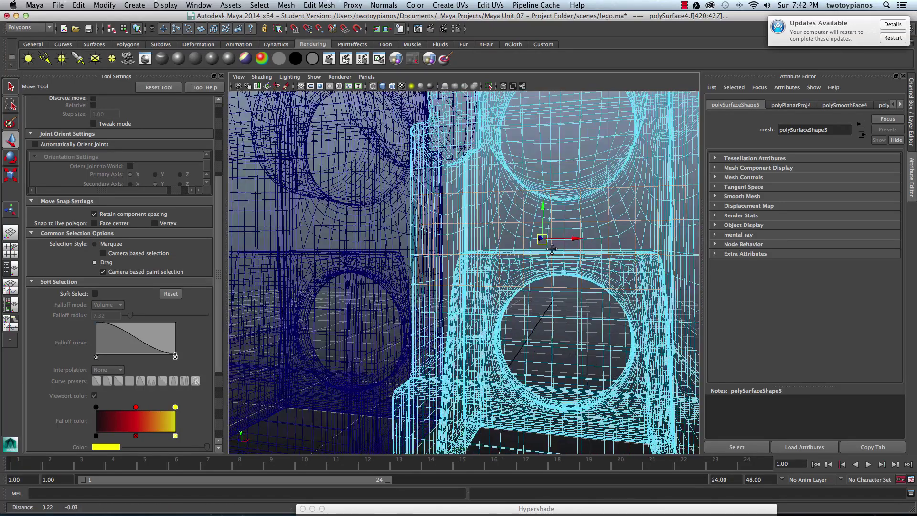
middle_click_drag(552, 249, 510, 243, "alt")
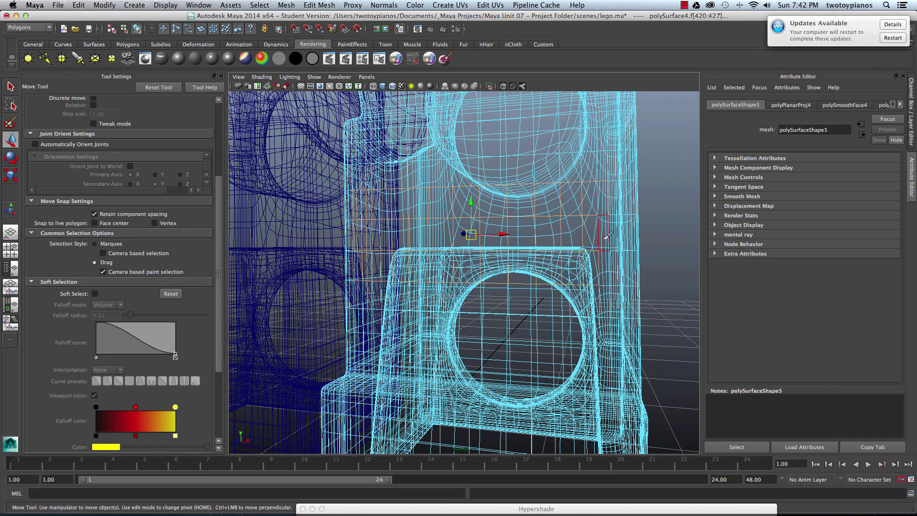
key("5")
key("z")
left_click(609, 222, "shift")
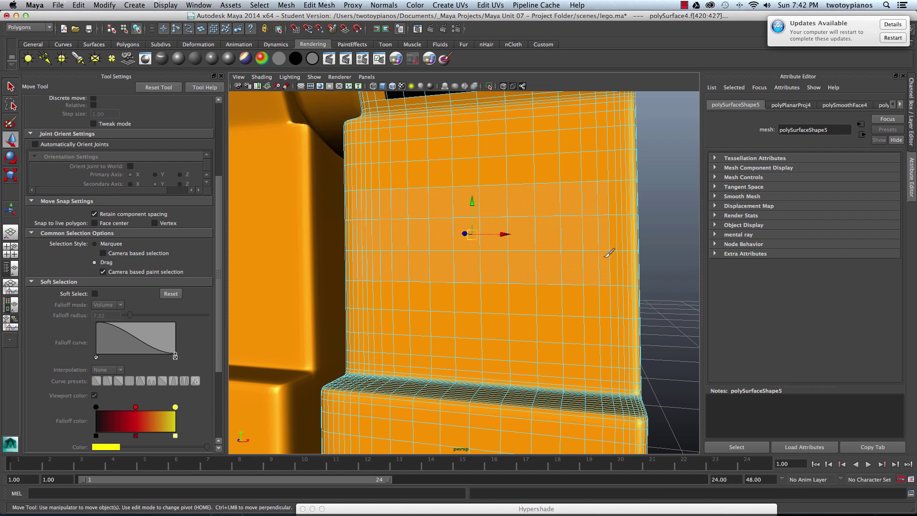
right_click_drag(623, 194, 562, 193, "alt")
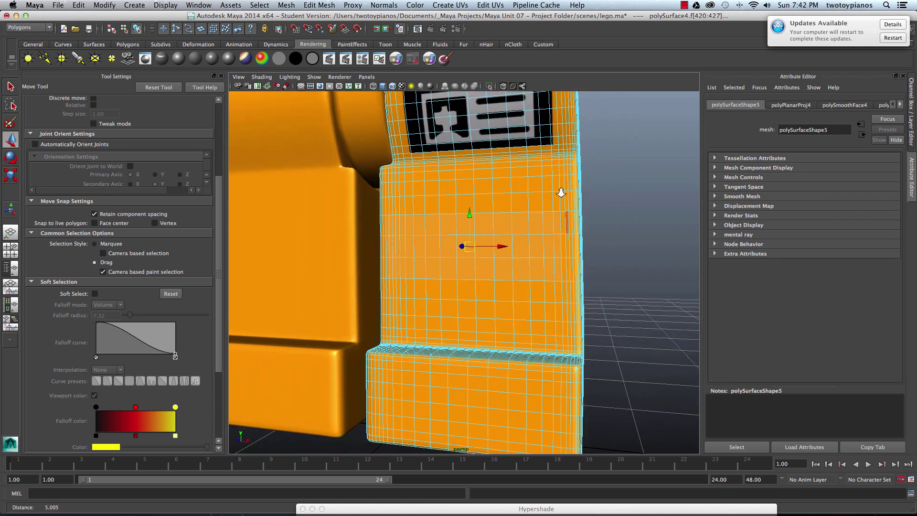
left_click_drag(561, 193, 512, 199, "alt")
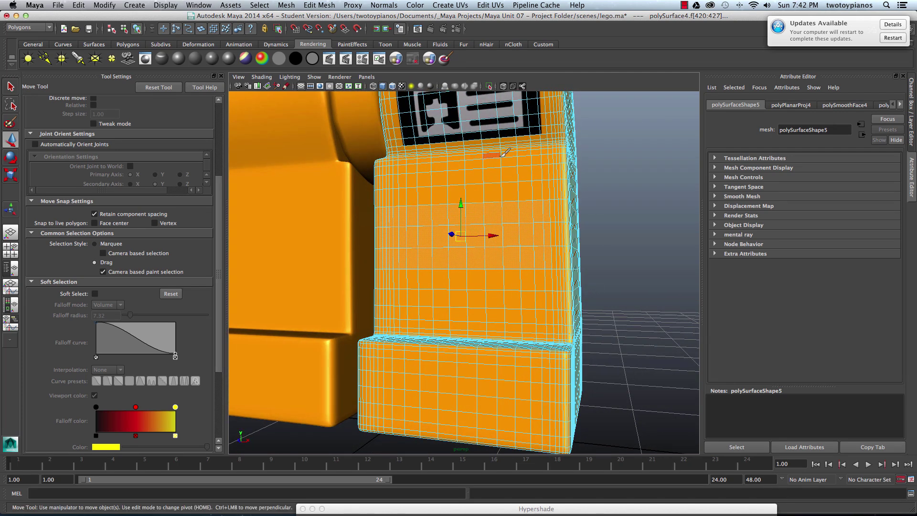
Assign pants_mat from Hypershade to the selected shin faces and return the badge leg to object mode.
left_click(571, 501)
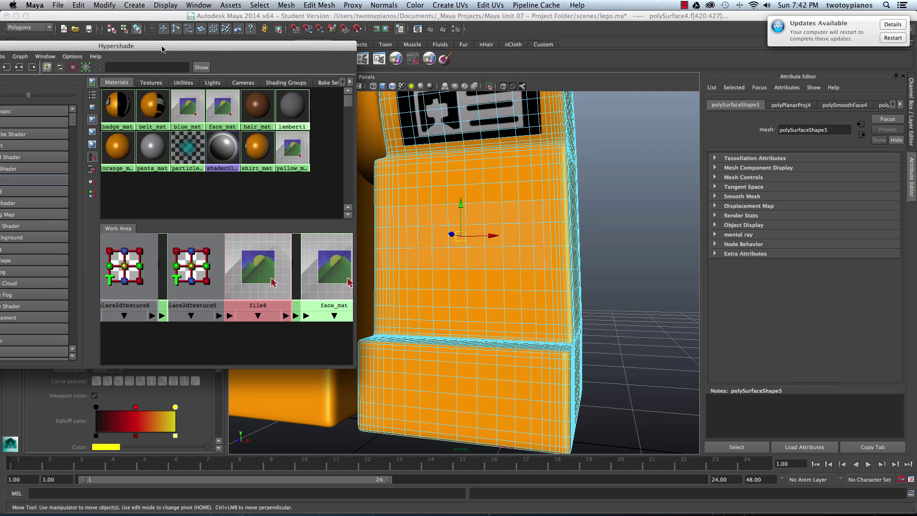
middle_click_drag(152, 145, 435, 233)
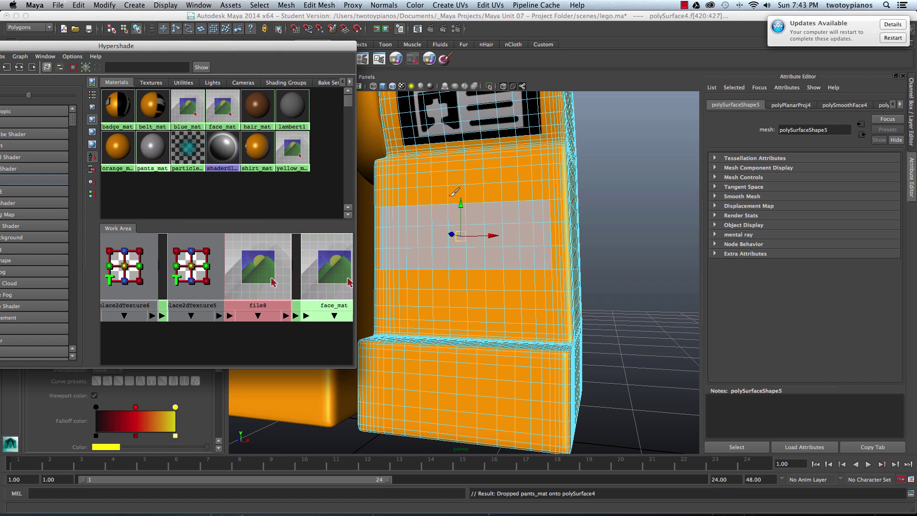
left_click_drag(454, 191, 519, 186, "alt")
left_click(497, 216)
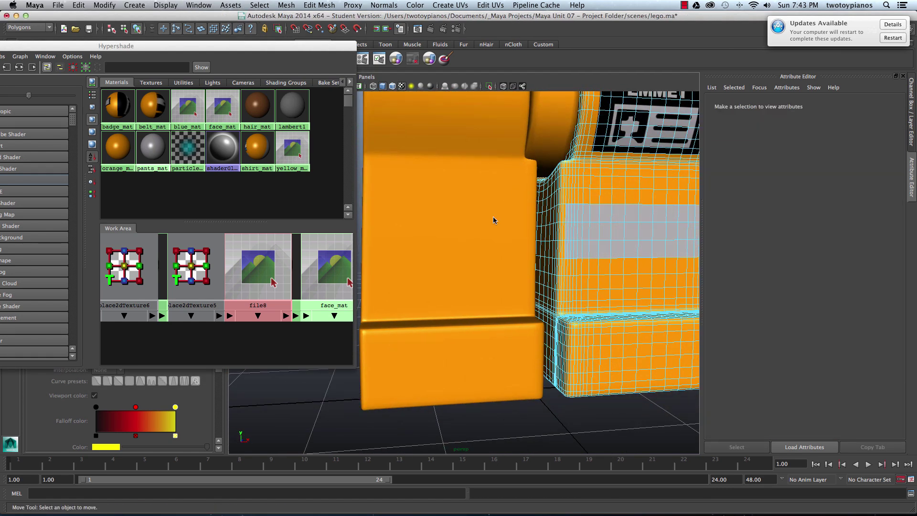
right_click_drag(621, 215, 649, 198)
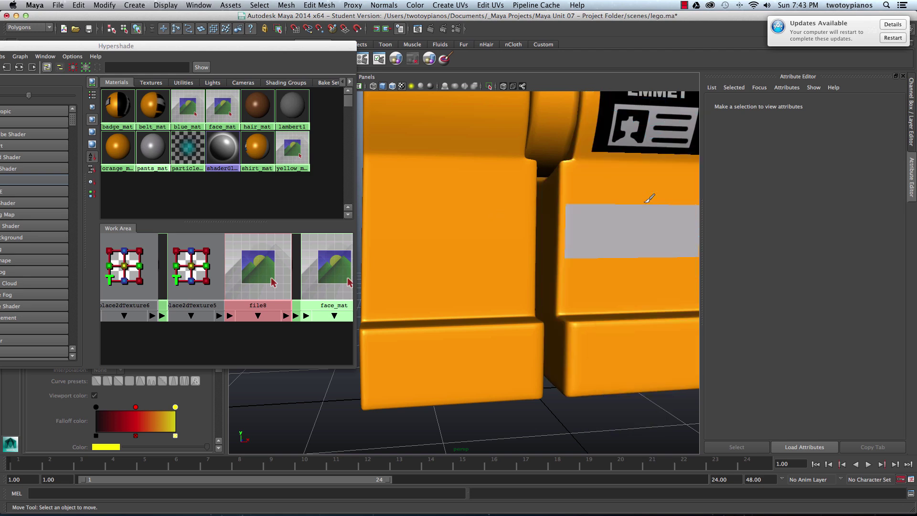
Switch the leg without the badge to face selection mode.
scroll(511, 210, "down", 8)
left_click_drag(460, 197, 488, 209, "alt")
mouse_move(487, 208)
right_mouse_down("alt")
mouse_move(430, 207)
mouse_move(505, 214)
right_mouse_up("alt")
left_click(473, 239)
left_click_drag(473, 239, 451, 230, "alt")
right_click_drag(451, 229, 430, 231)
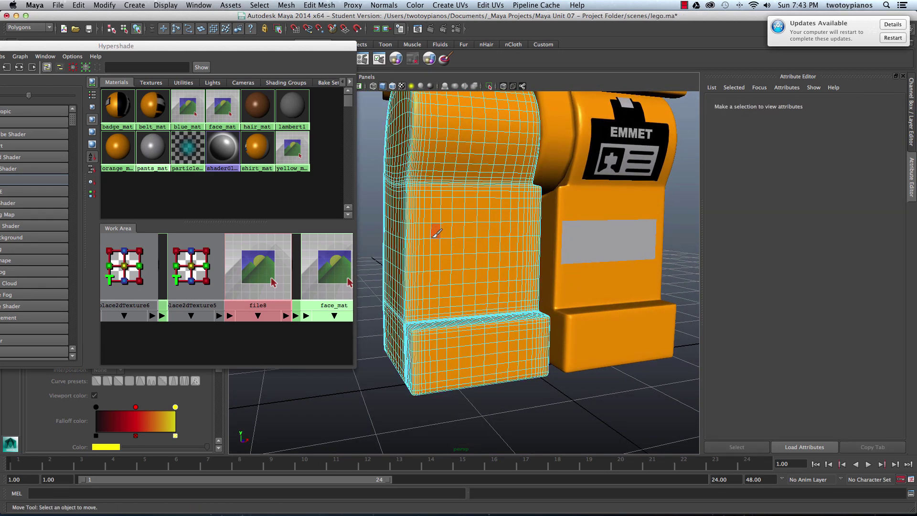
Paint-select a matching band of faces across this leg's shin, check it in wireframe, and restore the textured display.
mouse_move(430, 231)
left_mouse_down()
mouse_move(527, 221)
mouse_move(534, 246)
left_mouse_up()
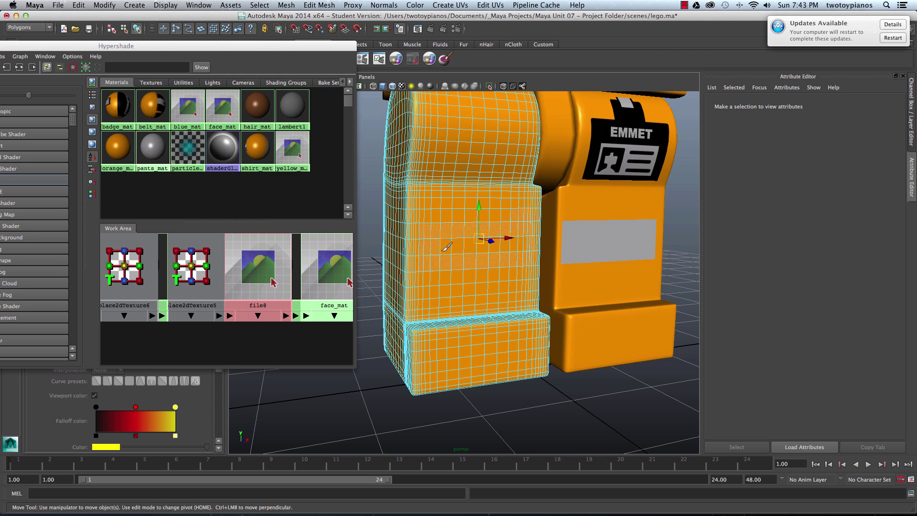
mouse_move(528, 240)
left_mouse_down()
mouse_move(509, 227)
mouse_move(528, 219)
left_mouse_up()
key("ctrl+z")
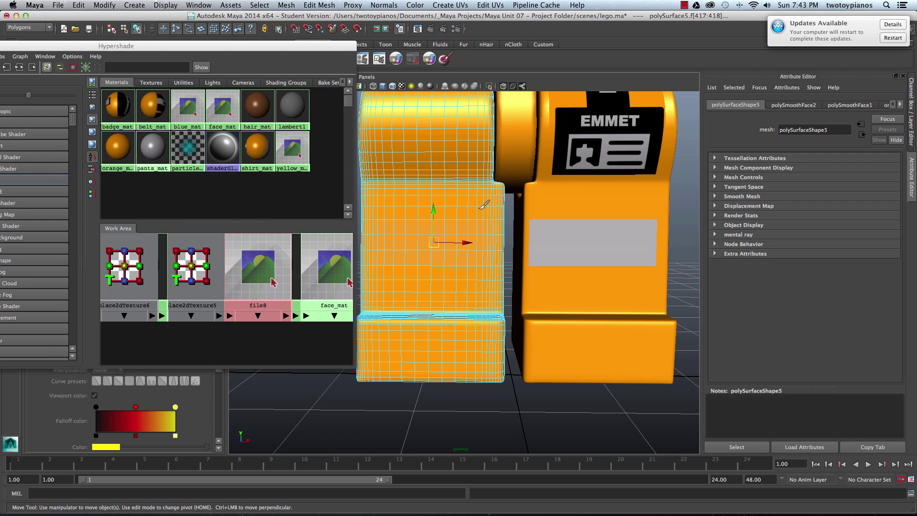
left_click_drag(484, 204, 549, 209)
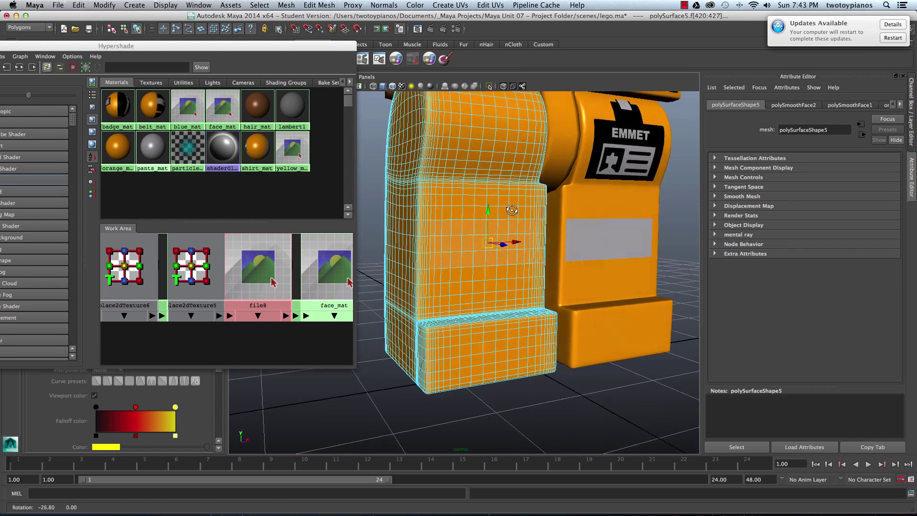
scroll(549, 209, "up", 5)
key("4")
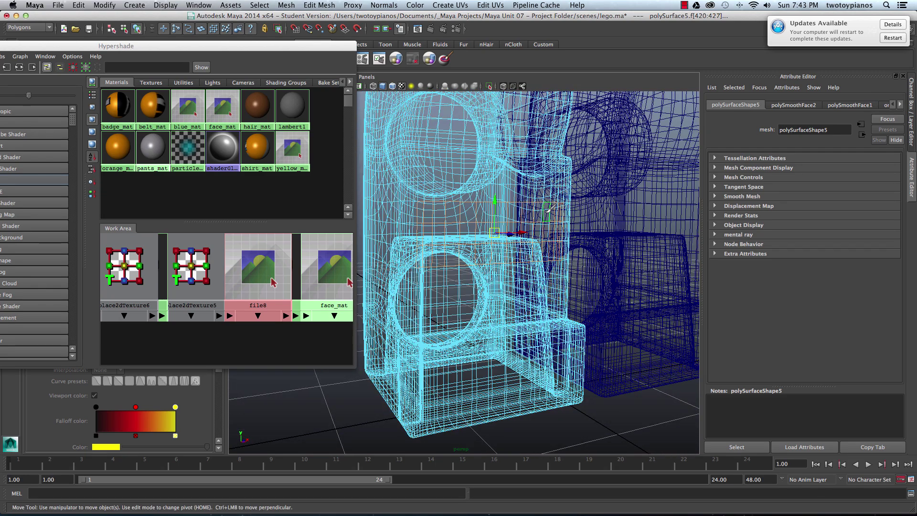
mouse_move(590, 214)
left_mouse_down("alt")
mouse_move(572, 210)
mouse_move(584, 219)
left_mouse_up("alt")
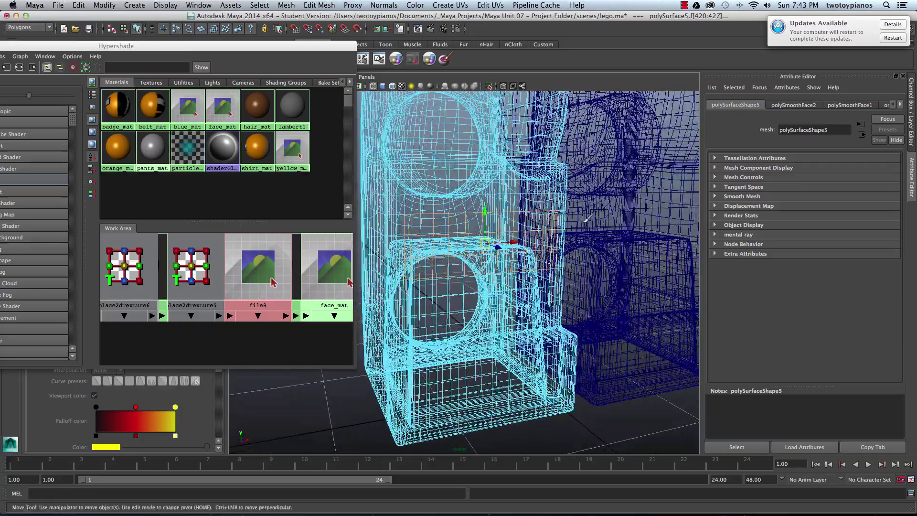
key("6")
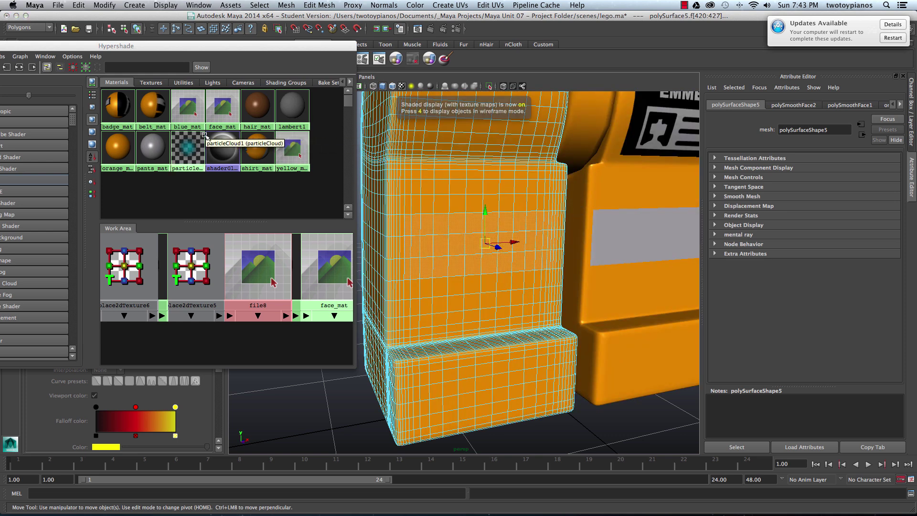
Assign pants_mat to the second leg's selected band, minimize Hypershade and close the tool settings.
middle_click_drag(152, 148, 511, 220)
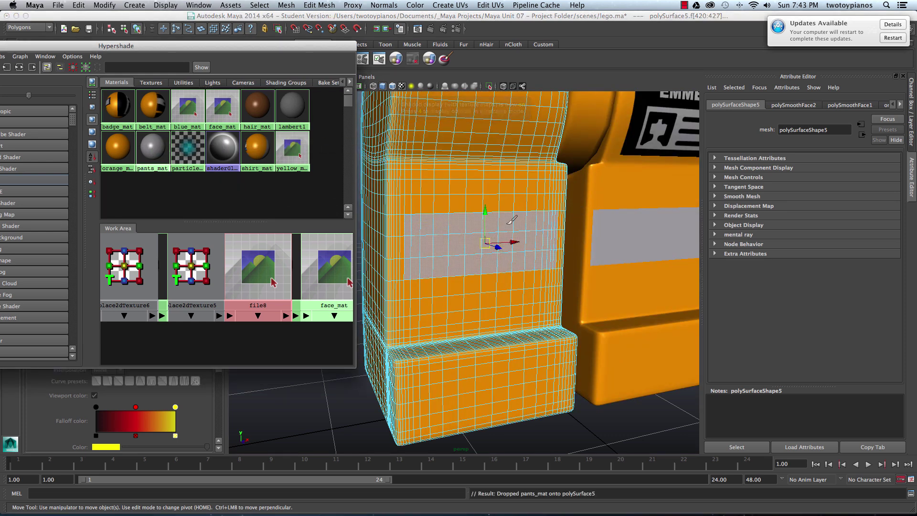
left_click_drag(143, 45, 181, 61)
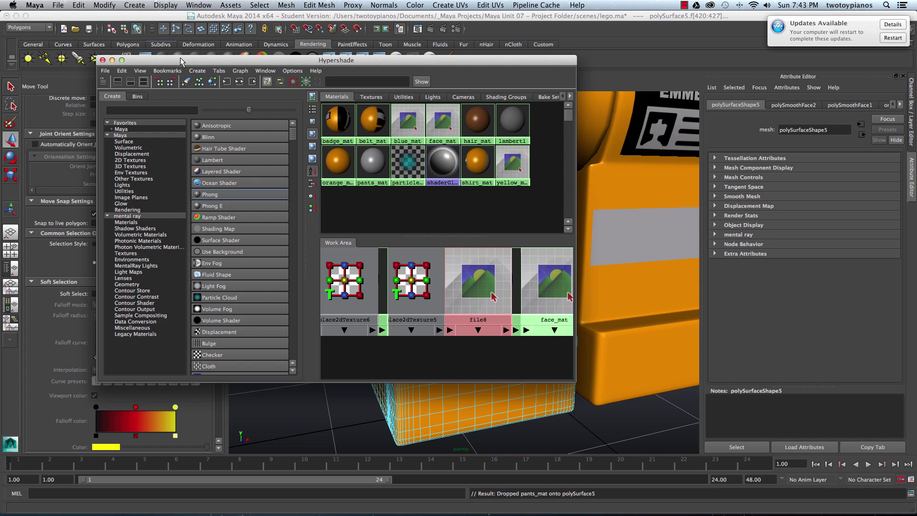
left_click(112, 61)
left_click(221, 76)
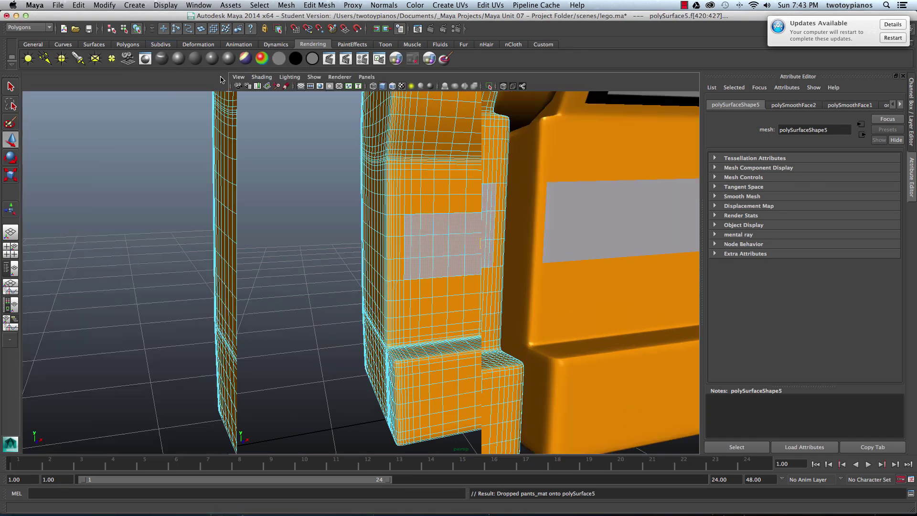
Return the second leg to object mode, deselect everything and view the whole figure.
left_click_drag(608, 188, 532, 179, "alt")
right_click_drag(533, 179, 343, 209, "alt")
right_click_drag(325, 242, 363, 227)
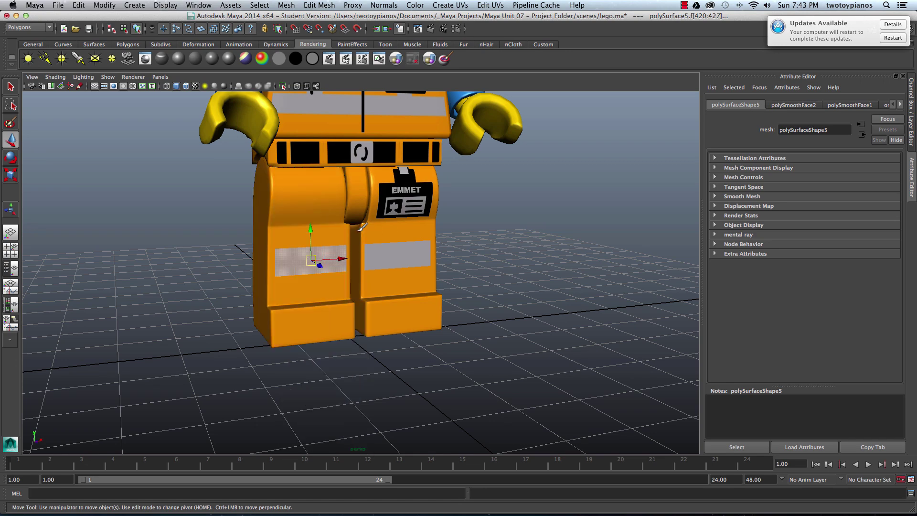
left_click_drag(519, 235, 497, 225, "alt")
left_click(465, 229)
scroll(492, 220, "down", 10)
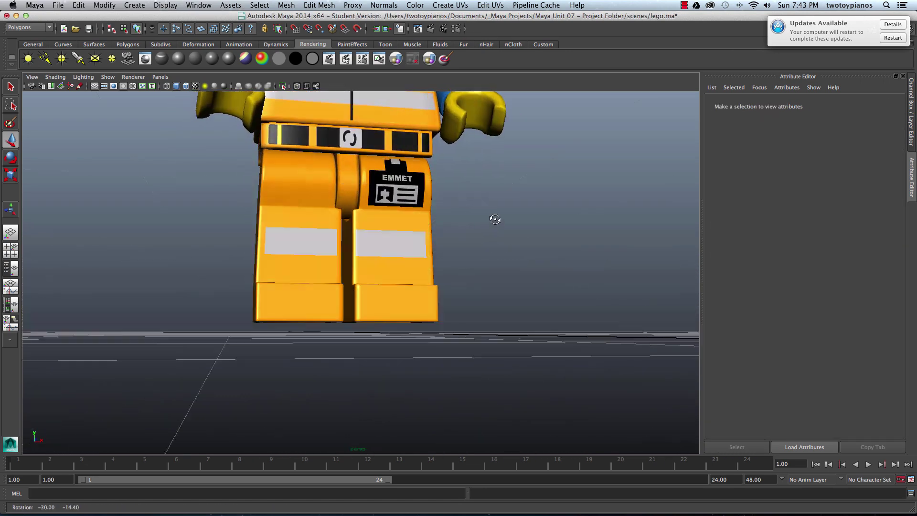
left_click_drag(418, 170, 452, 255, "alt")
scroll(439, 234, "up", 3)
scroll(457, 251, "up", 3)
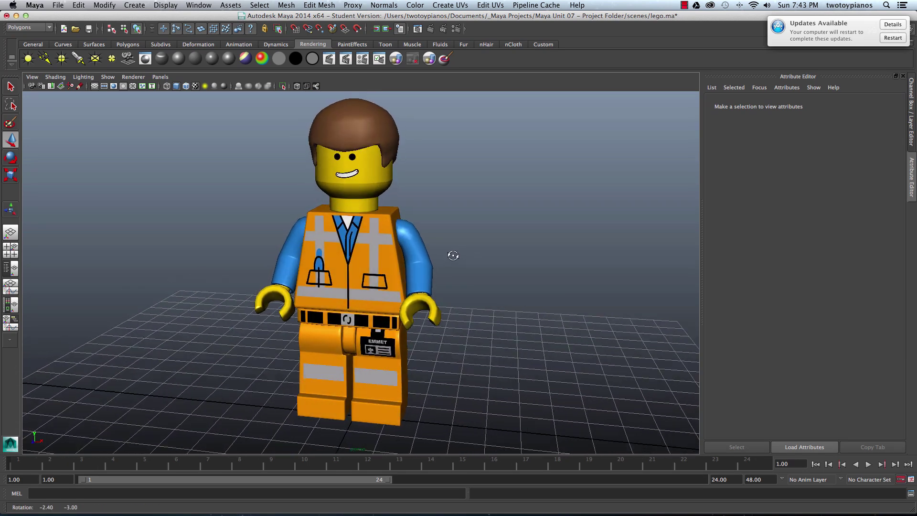